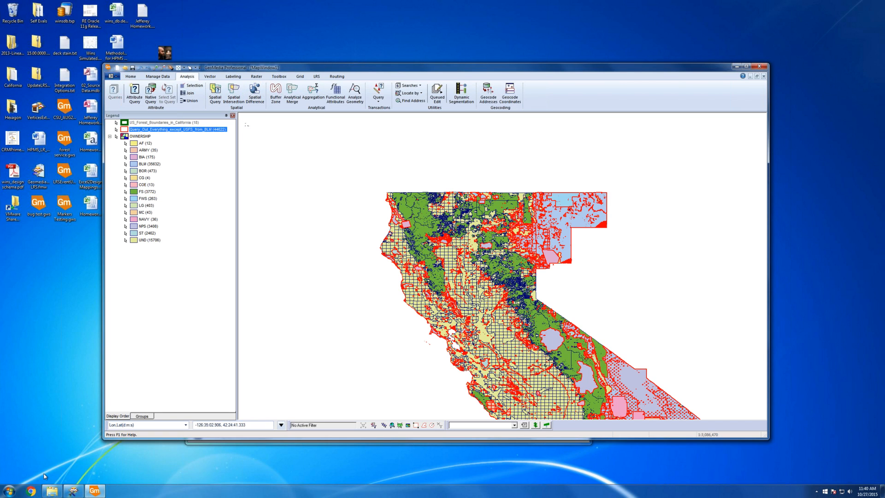
click(11, 491)
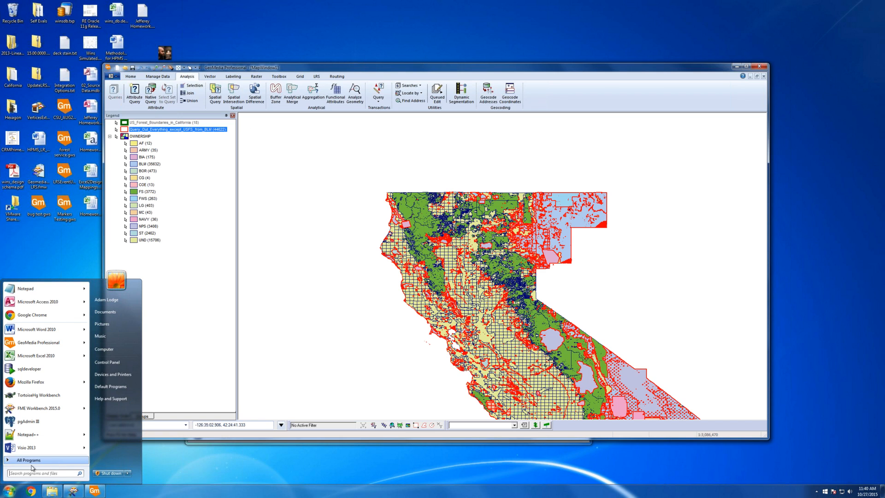
mouse_move(85, 344)
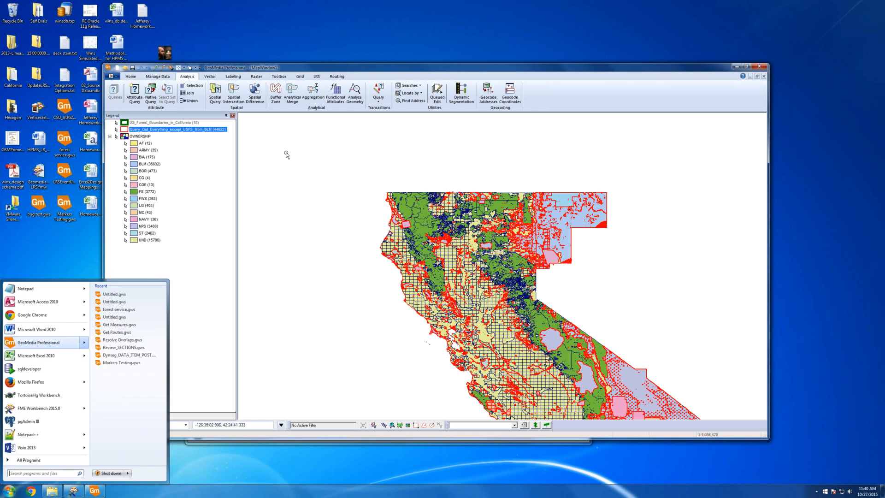
click(299, 72)
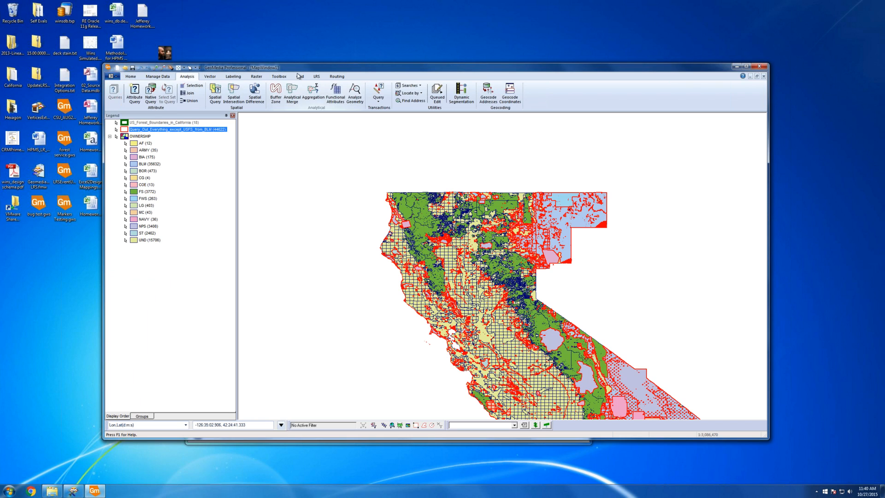
Open the GeoMedia Desktop help and search it for "spatial difference"
click(116, 76)
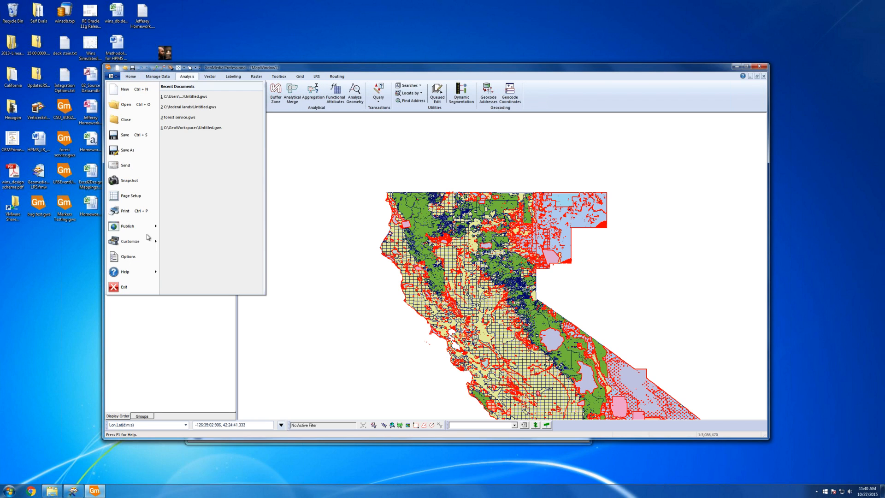
mouse_move(136, 271)
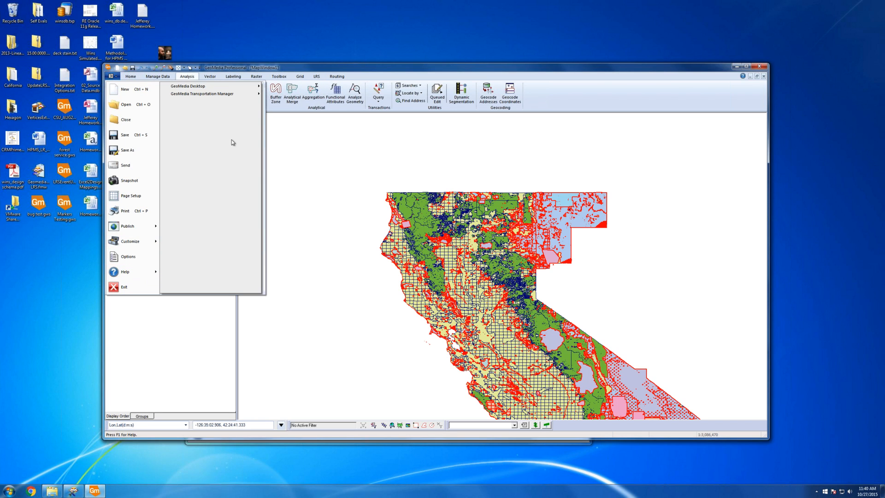
mouse_move(246, 86)
click(293, 107)
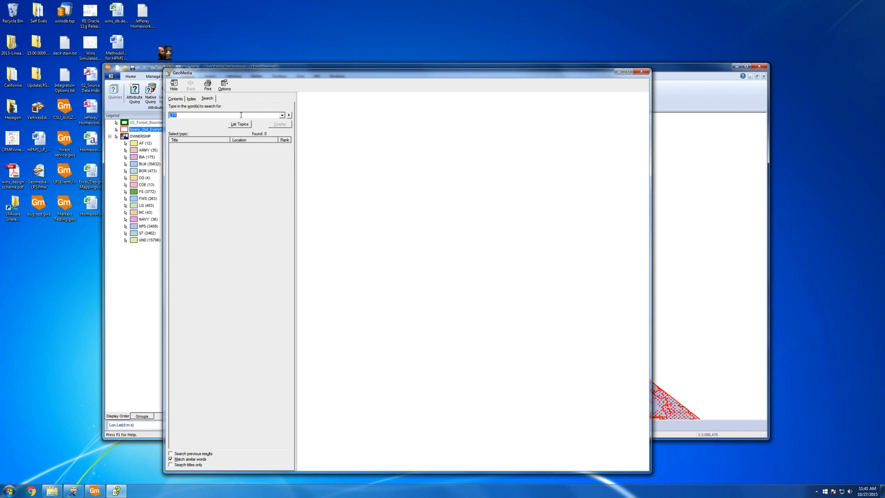
text(spatial d)
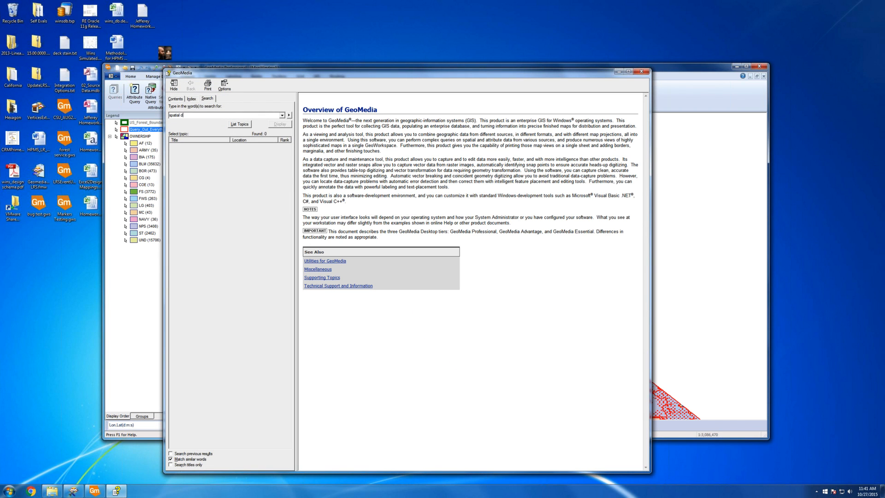
text(ifference)
key(Return)
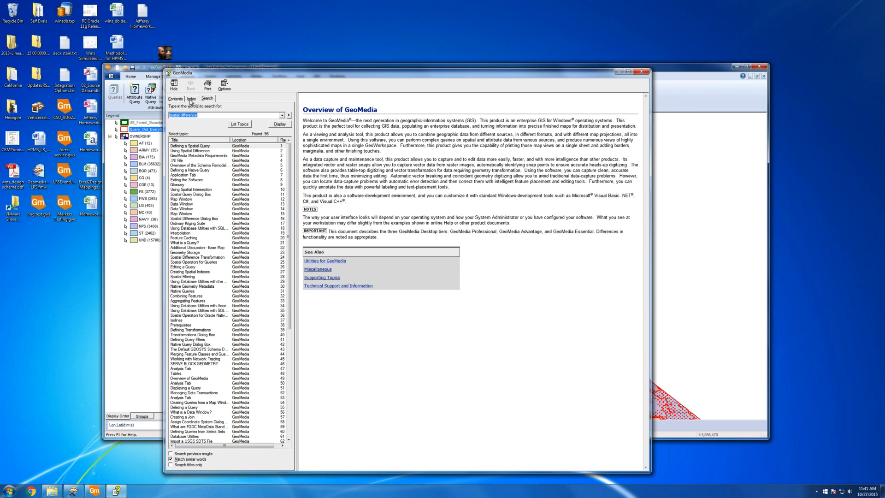
Look up "spatial diff" in the help index and display the Spatial Difference Dialog Box topic
click(192, 101)
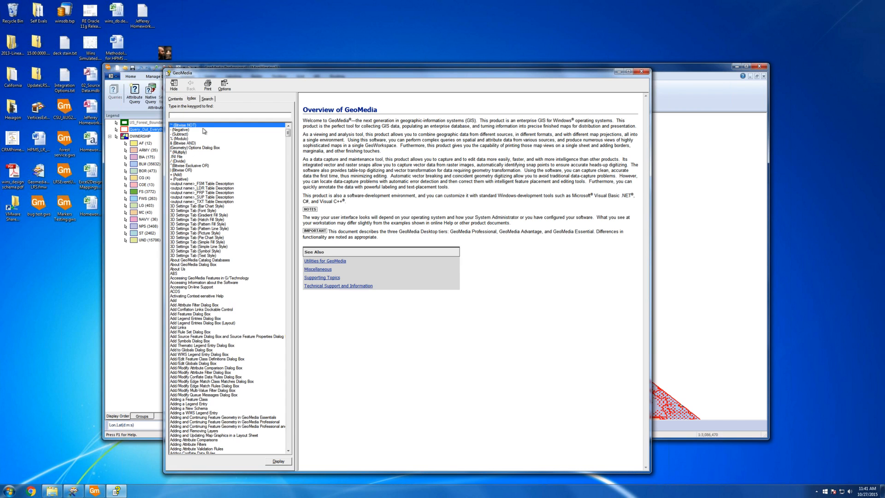
text(spatial )
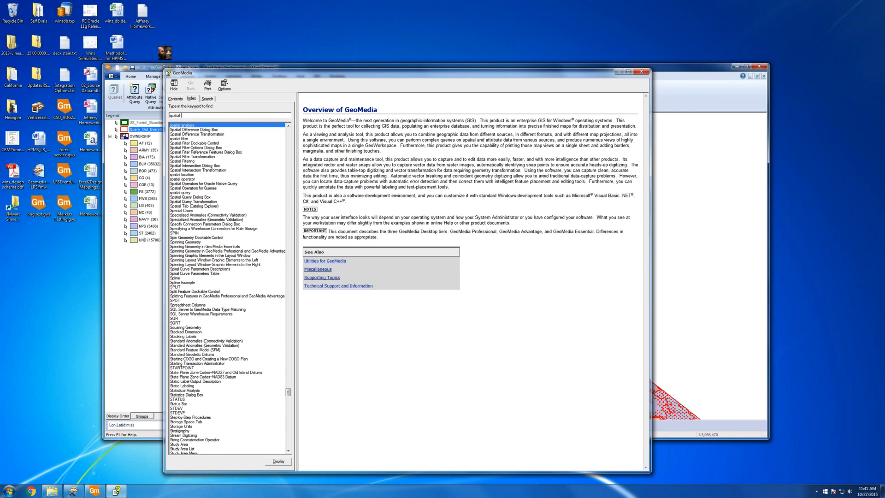
text(diff)
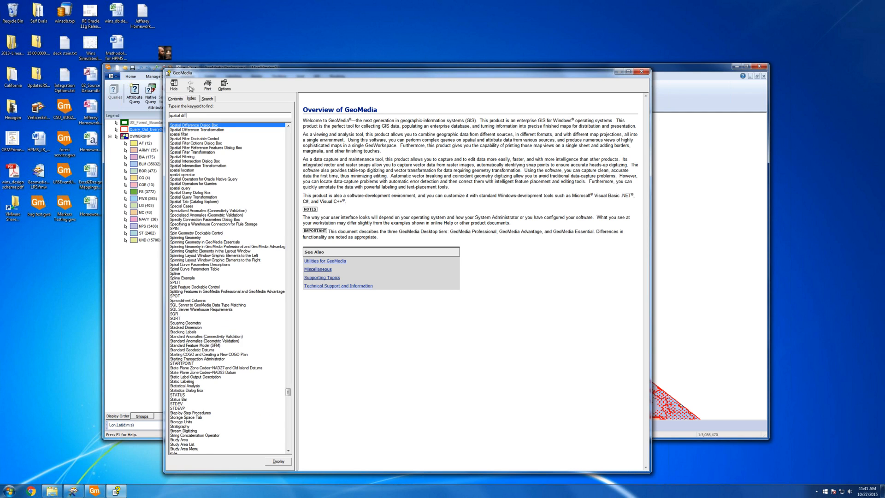
double_click(195, 125)
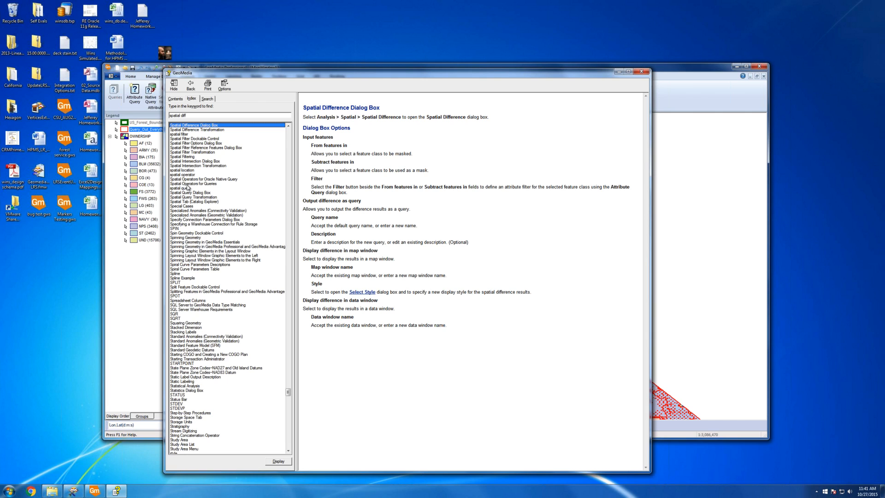
Read the Spatial Difference Transformation topic, browse the rest of the help index, and close the help
click(205, 130)
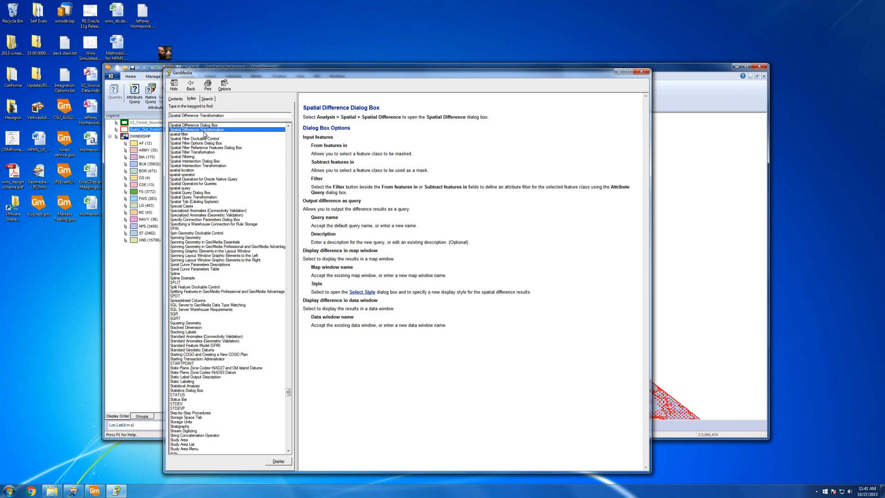
double_click(204, 131)
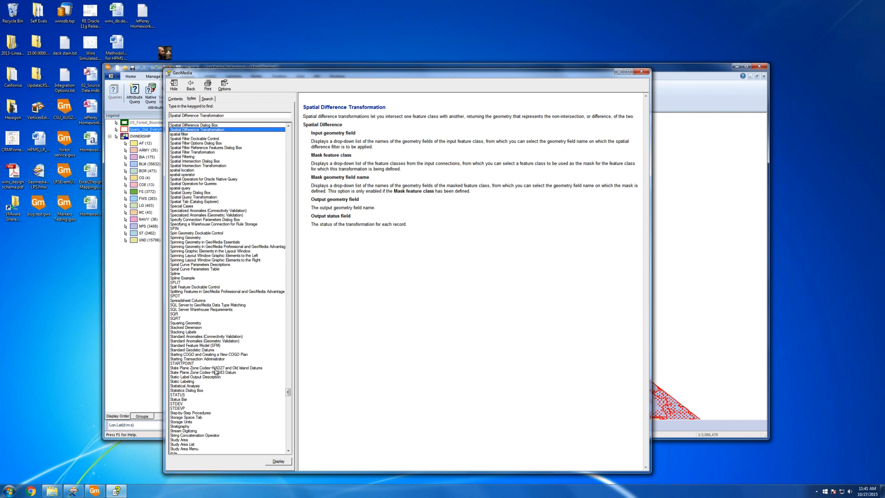
scroll(212, 377, down, 17)
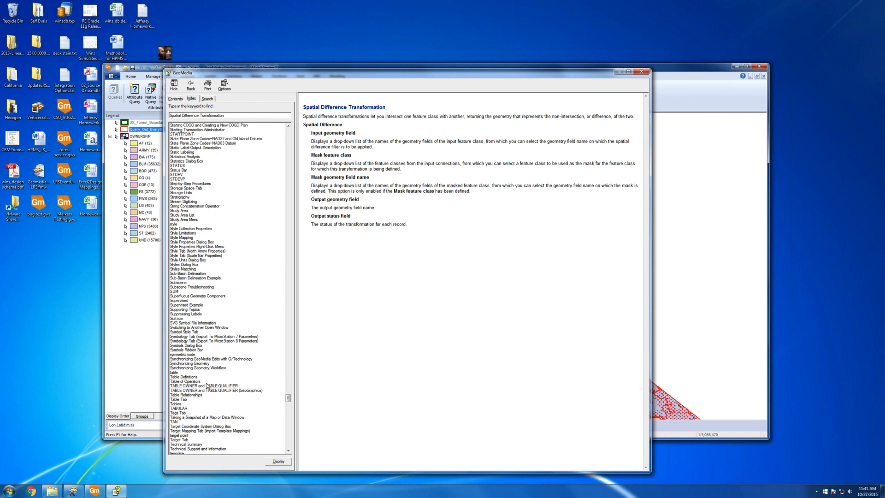
scroll(207, 385, down, 1)
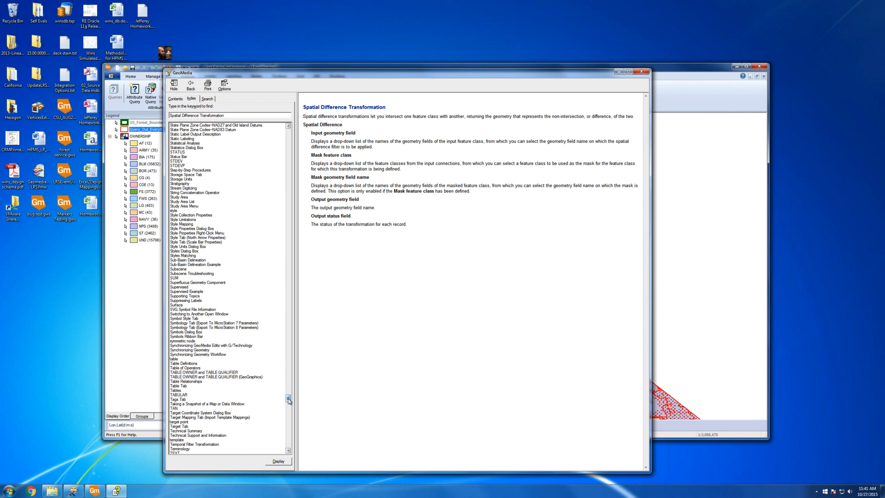
drag(288, 399, 288, 141)
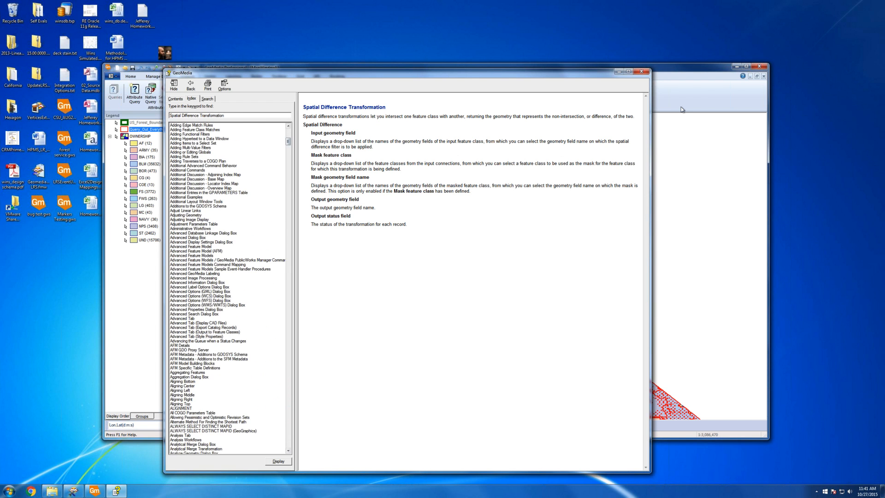
click(641, 71)
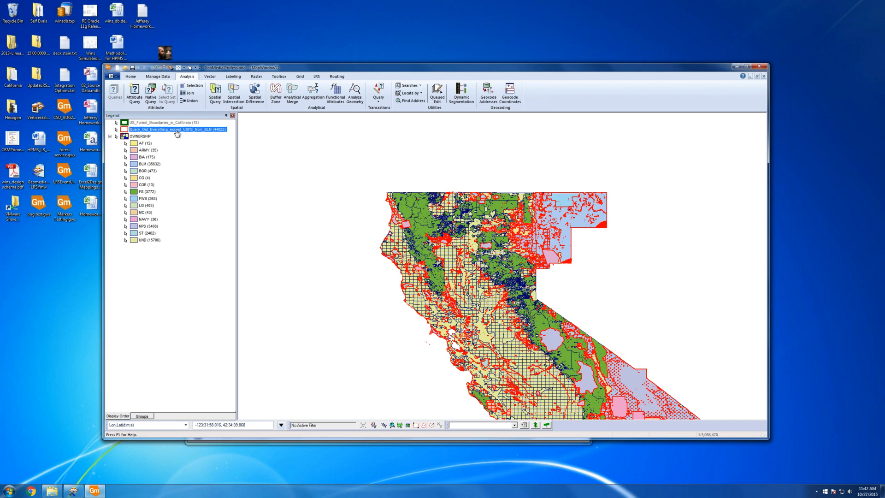
Set up a spatial difference that subtracts Query_Out_Everything_except_USFS_from_BLM from the OWNERSHIP features
click(234, 92)
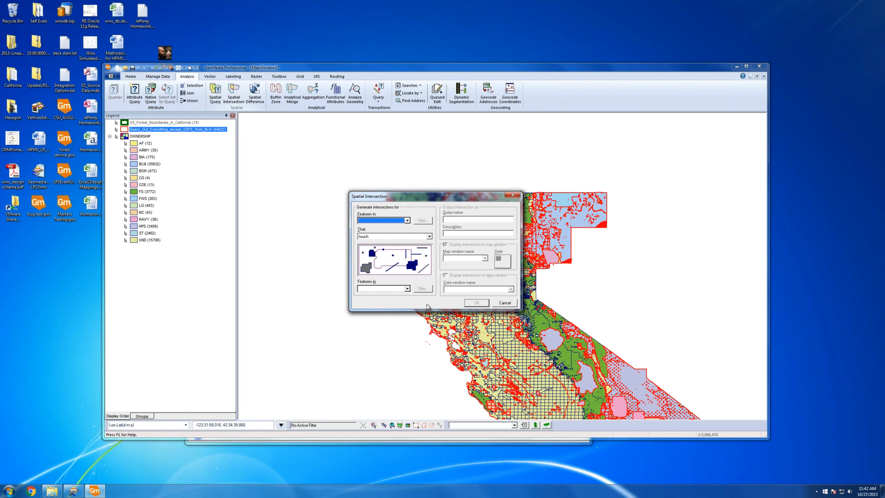
click(512, 194)
click(255, 92)
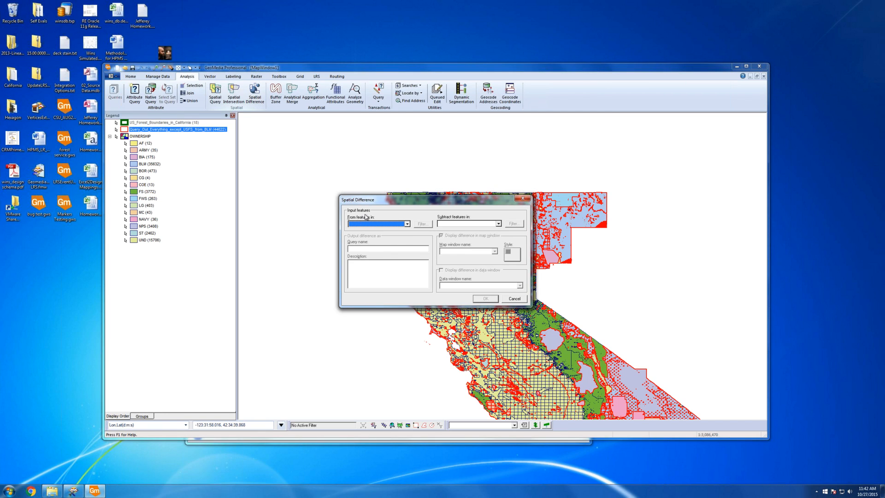
click(406, 224)
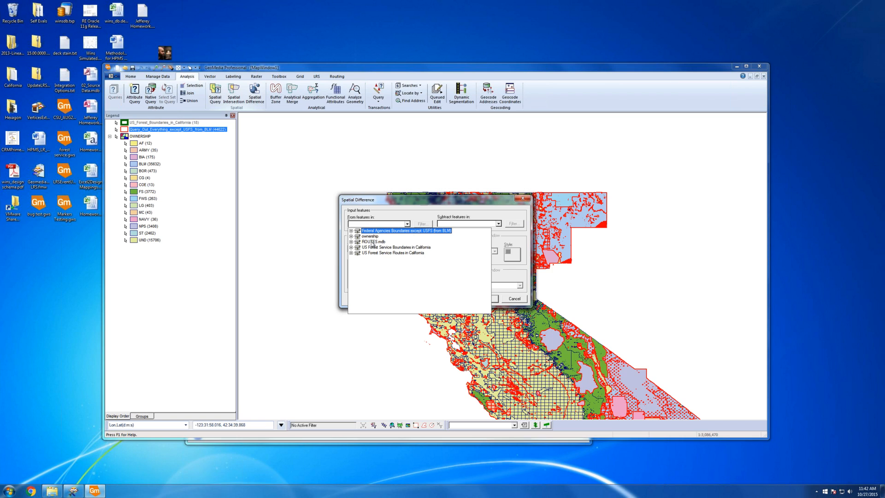
double_click(371, 237)
click(375, 243)
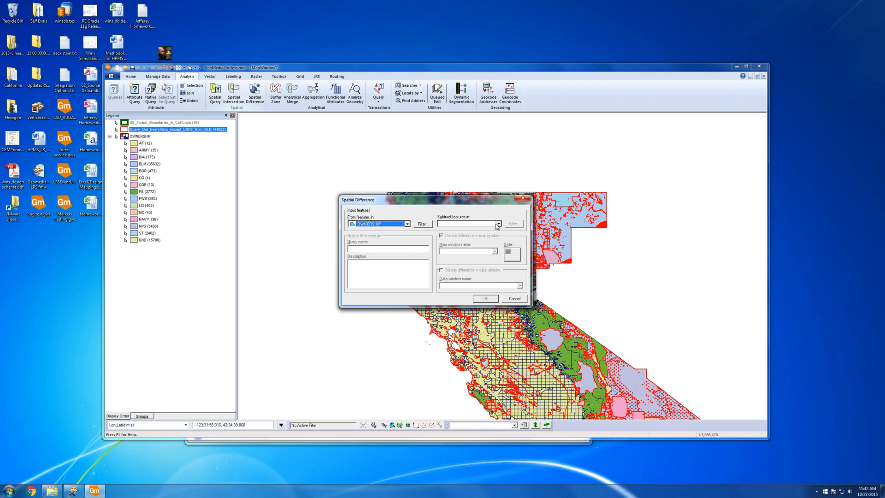
click(498, 224)
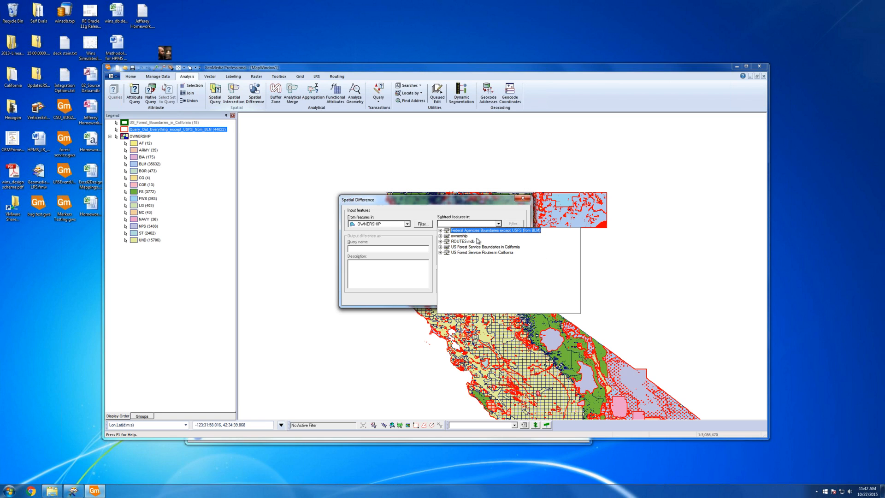
click(440, 230)
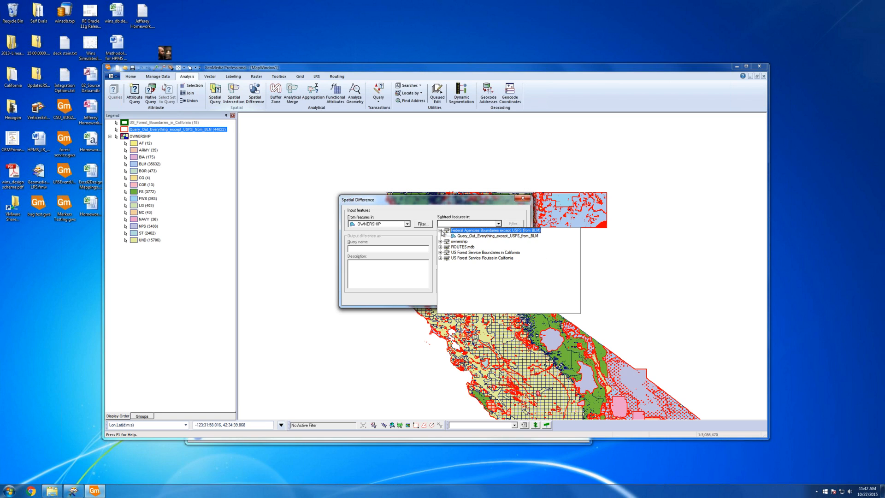
click(463, 236)
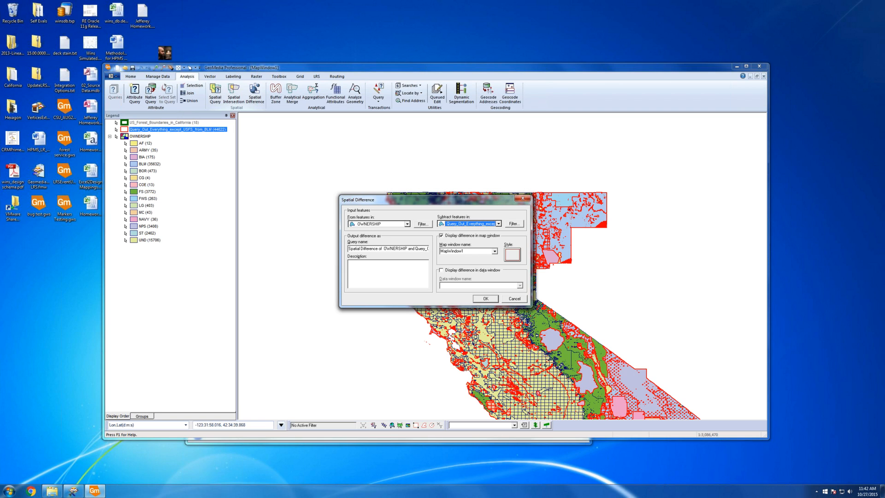
Accept the grey fill style with the dark red boundary and run the spatial difference into MapWindow1
drag(443, 199, 407, 161)
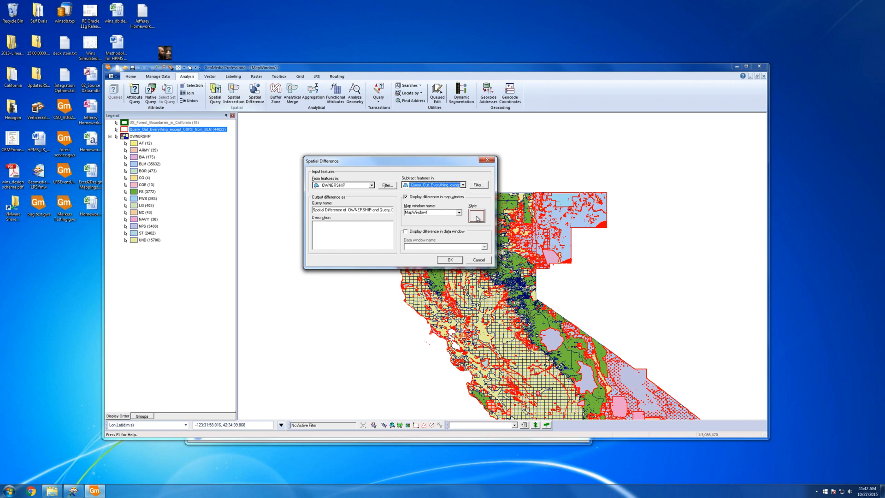
click(477, 219)
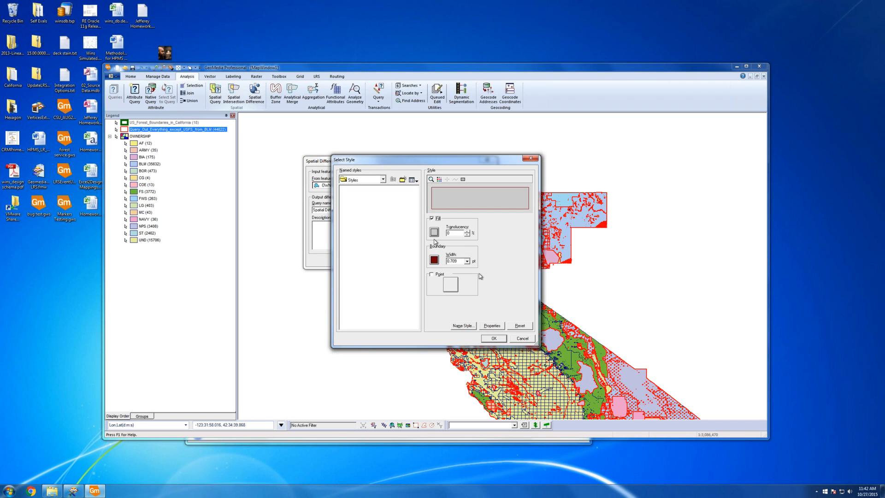
click(495, 339)
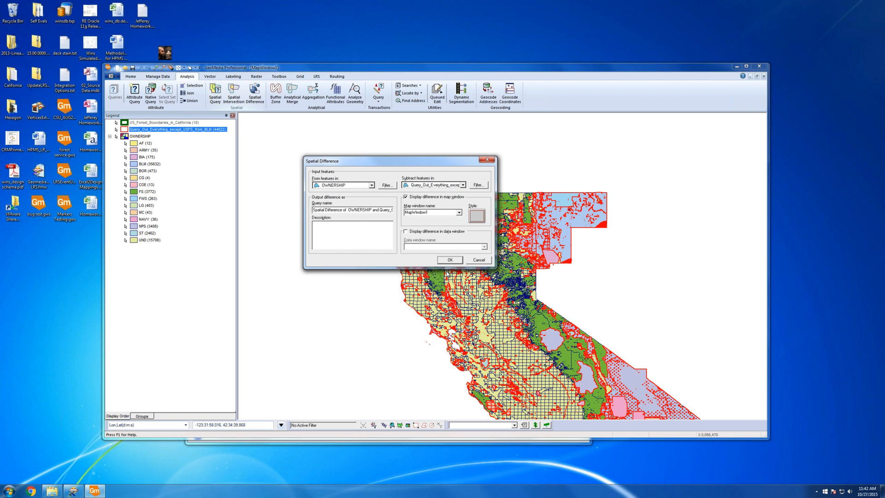
click(448, 261)
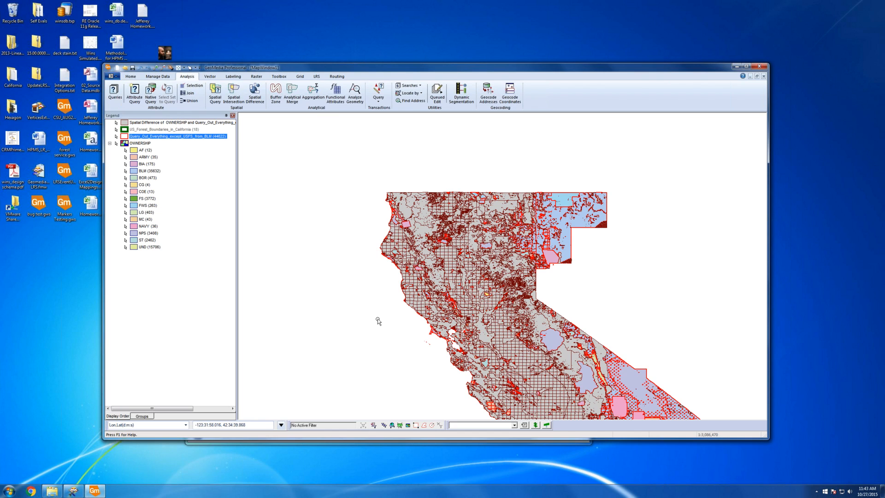
Turn off the display of OWNERSHIP and move the spatial difference entry below Query_Out_Everything_except_USFS_from_BLM in the legend
right_click(140, 143)
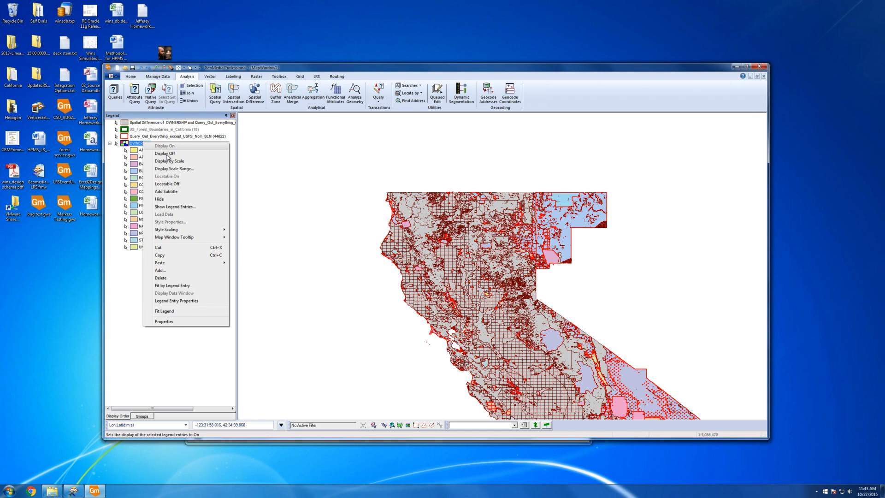
click(166, 154)
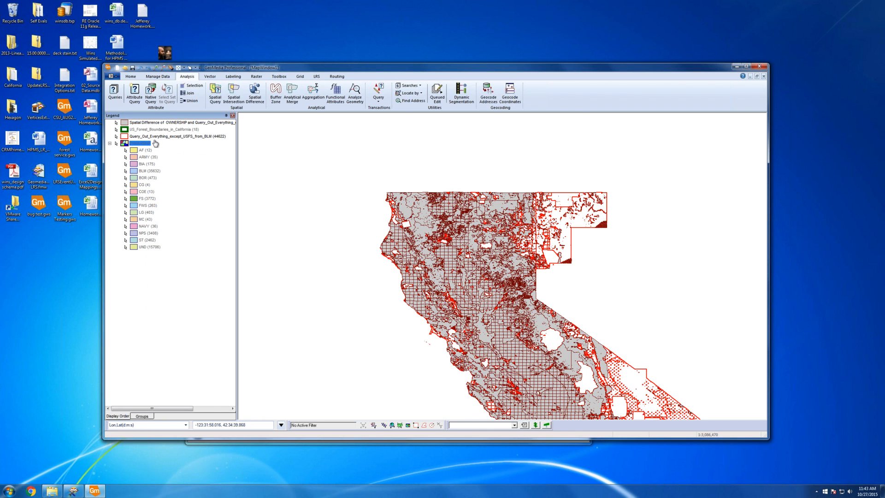
drag(154, 123, 160, 138)
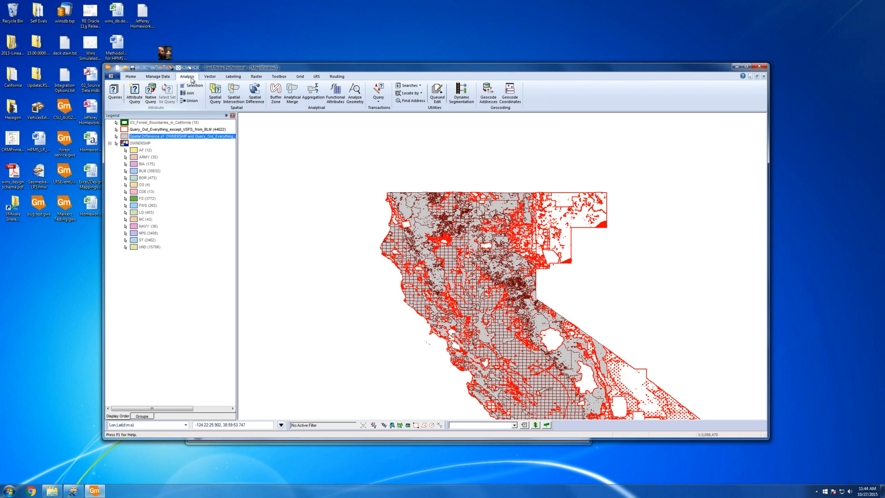
Zoom in on the northern California coast to examine the spatial difference areas against the red agency boundaries
click(157, 67)
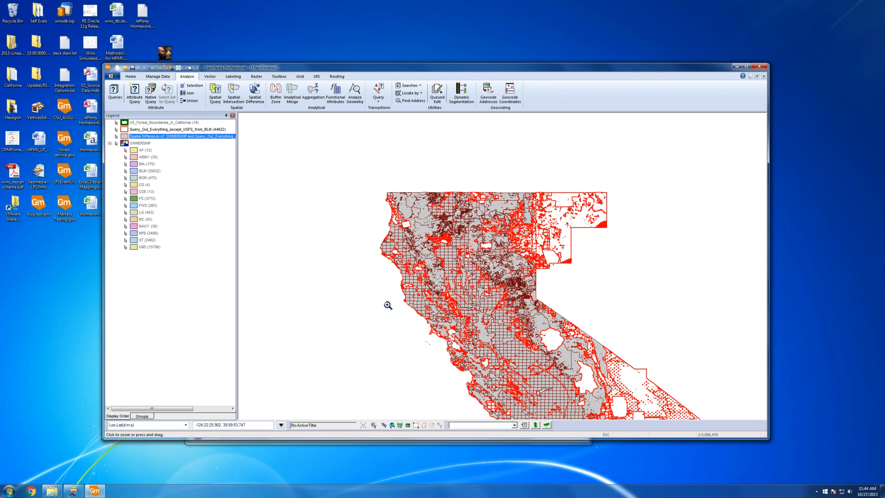
drag(388, 305, 388, 305)
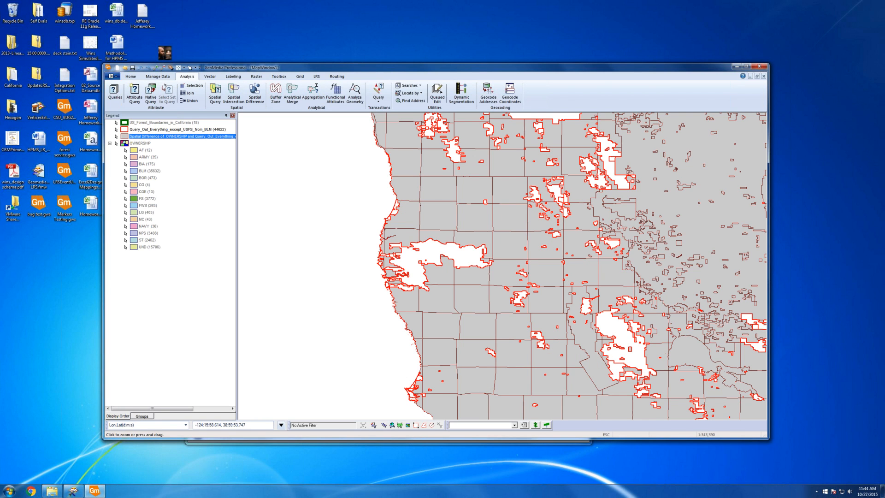
key(Escape)
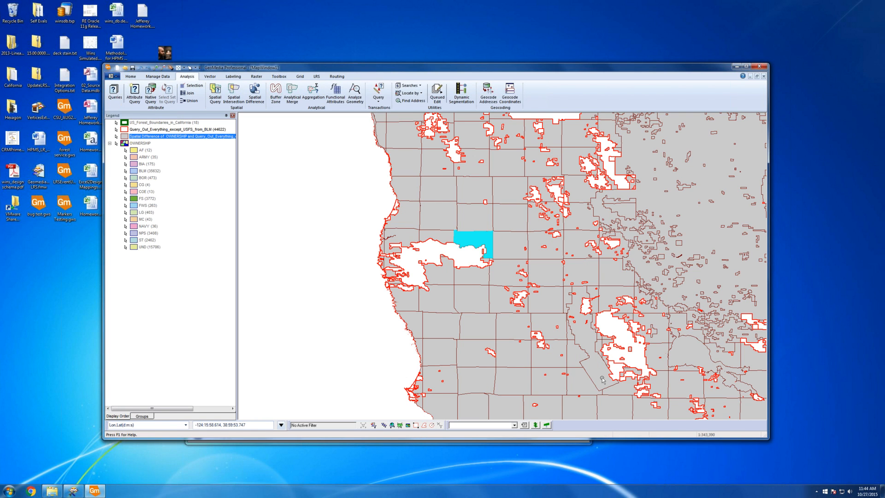
Look up the attributes of the large agency area inland, southeast of the coastal gap in the spatial difference
click(617, 327)
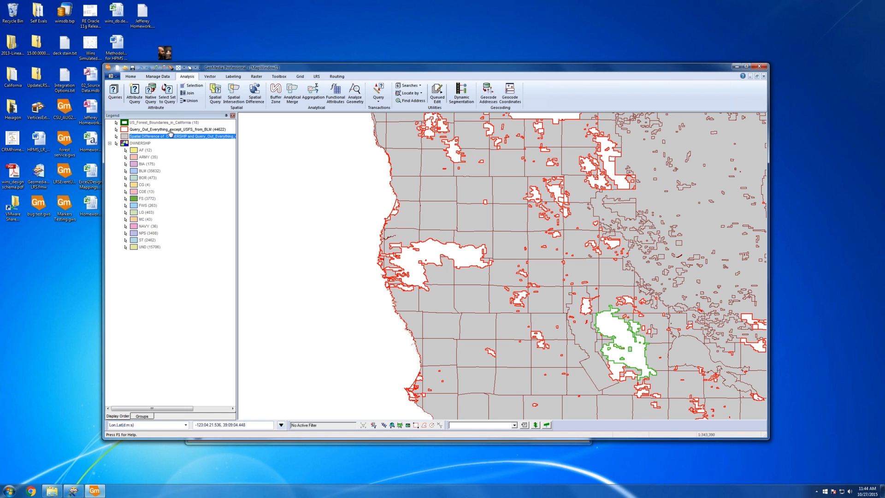
double_click(618, 331)
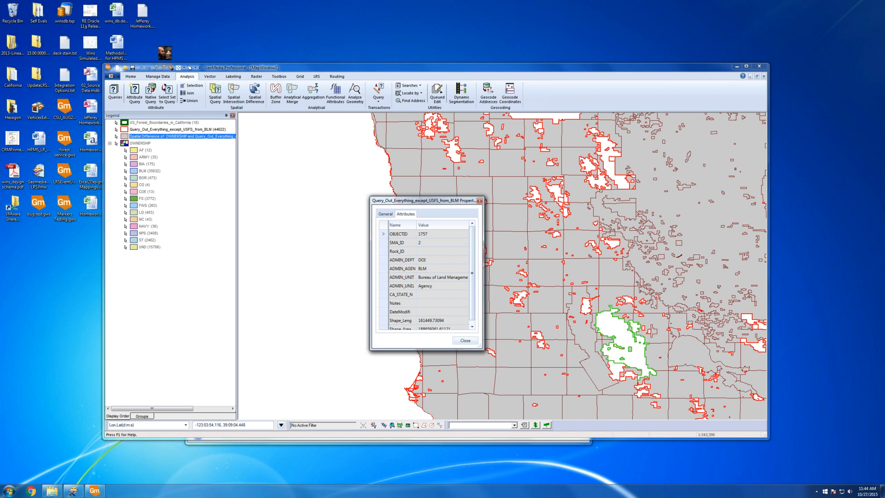
click(465, 340)
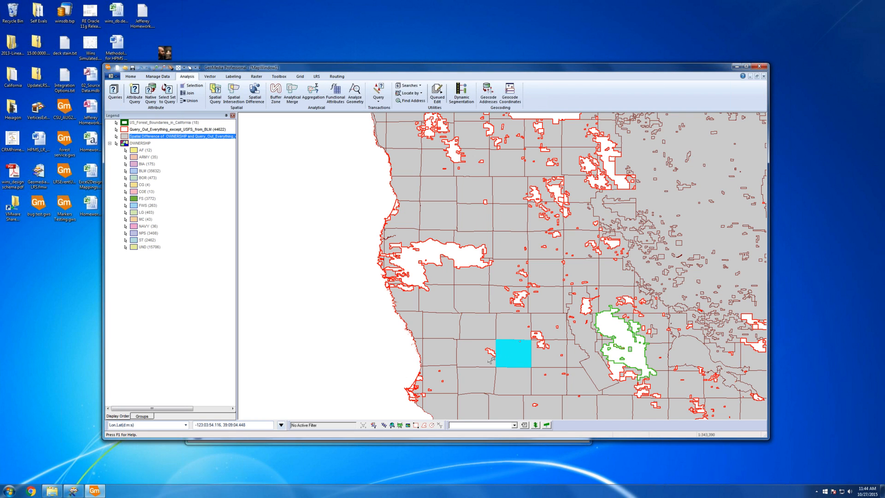
Select several spatial difference areas along the northern California coast to check how they are cut around the agency boundaries
click(475, 357)
click(477, 336)
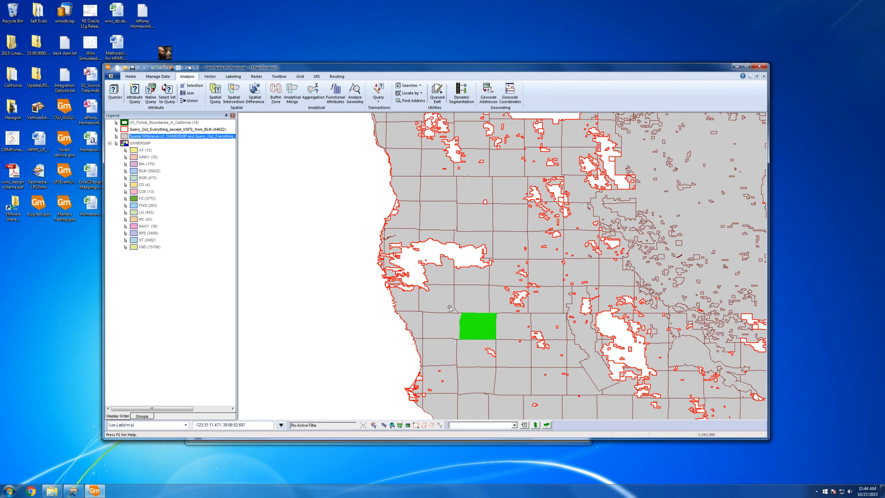
click(450, 309)
click(442, 275)
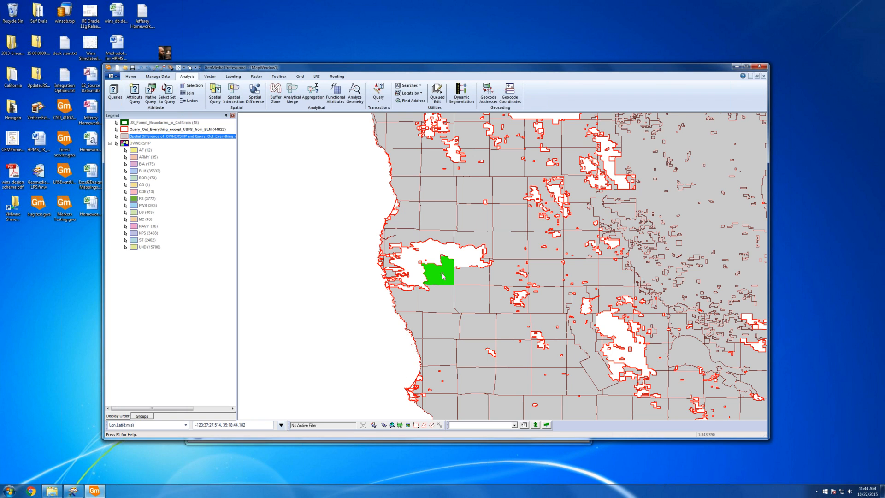
click(439, 212)
click(473, 159)
click(473, 141)
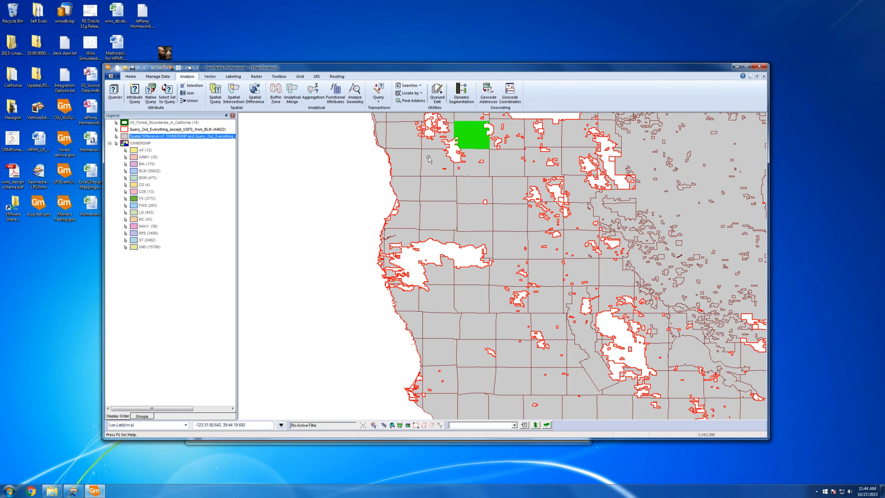
click(347, 271)
scroll(347, 272, down, 1)
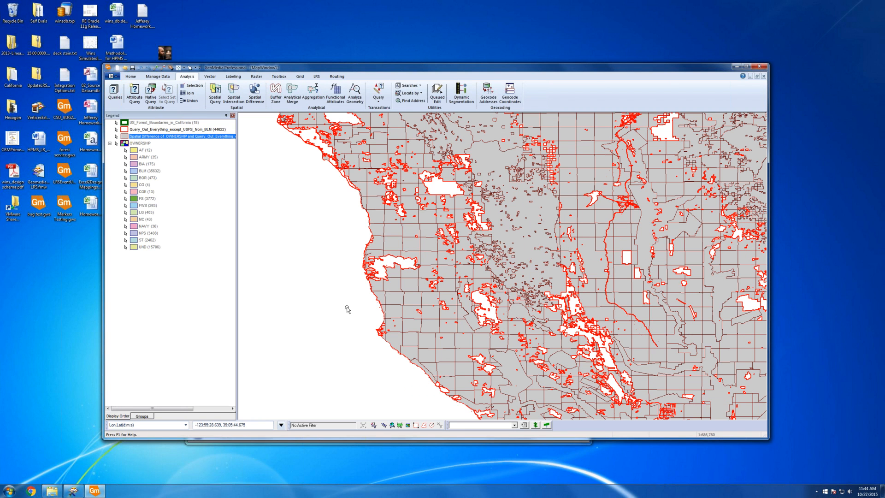
scroll(347, 308, down, 1)
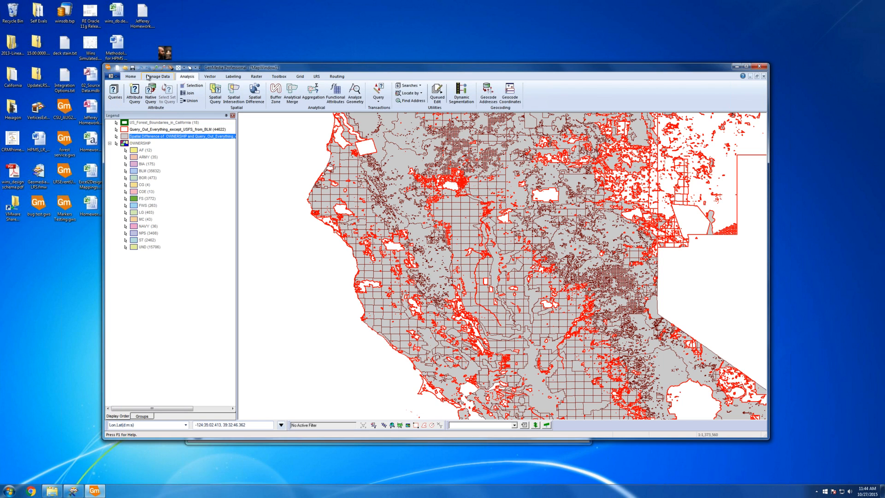
click(151, 77)
click(122, 101)
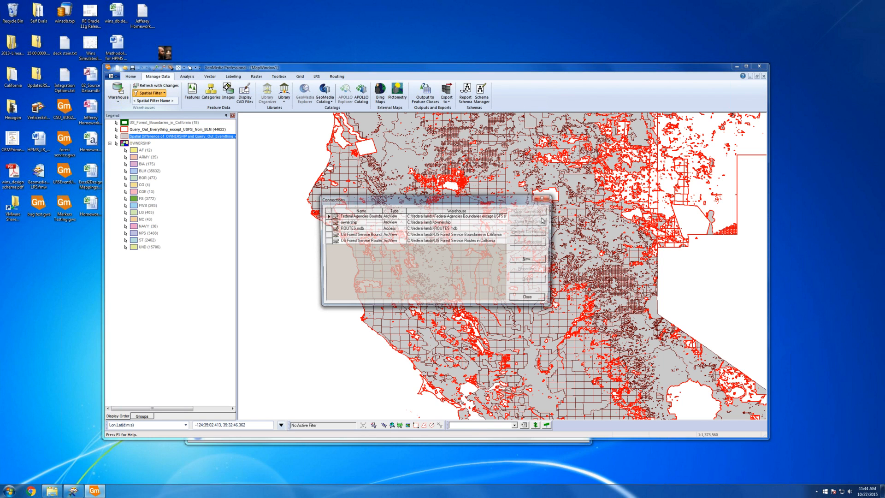
click(527, 258)
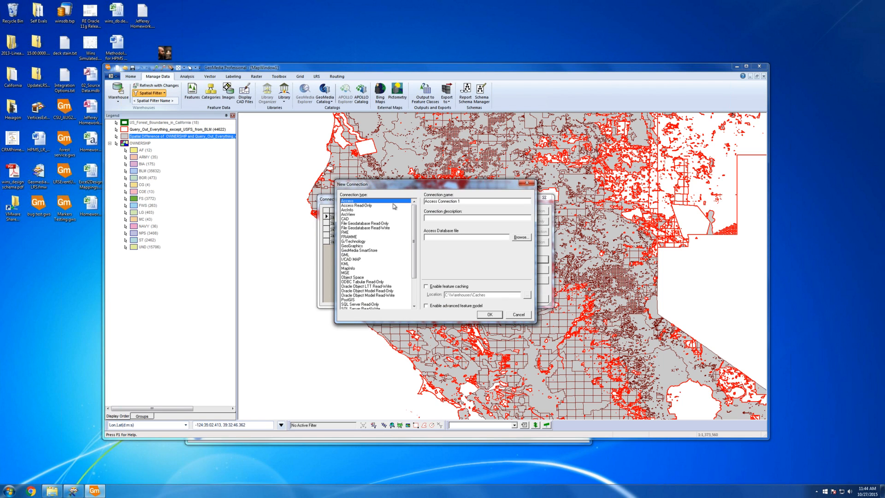
drag(469, 201, 388, 180)
text(output data)
click(521, 237)
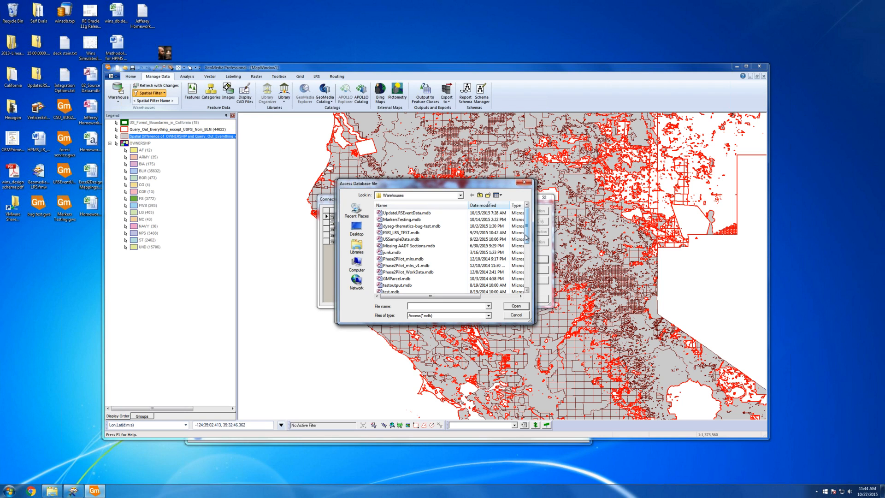
click(480, 195)
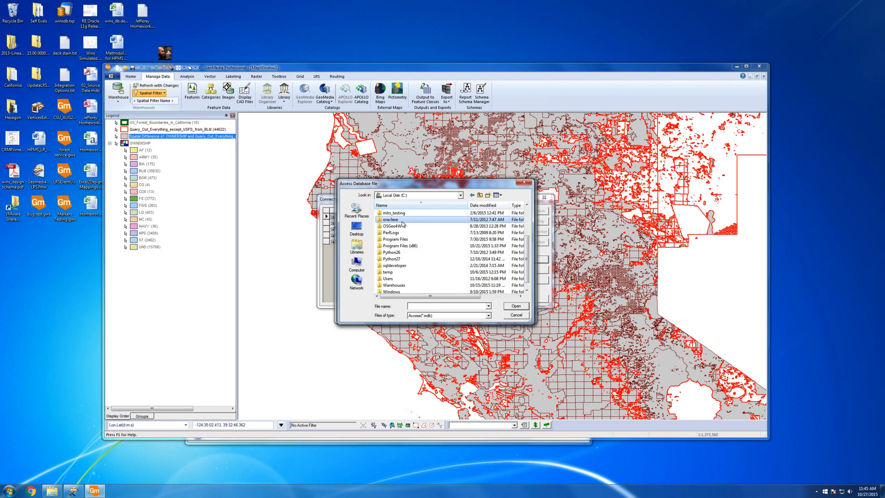
scroll(413, 250, up, 3)
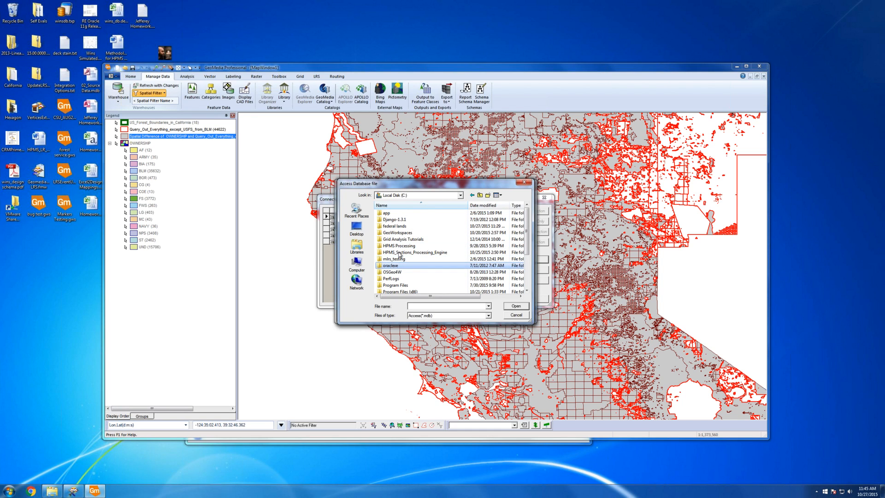
double_click(395, 225)
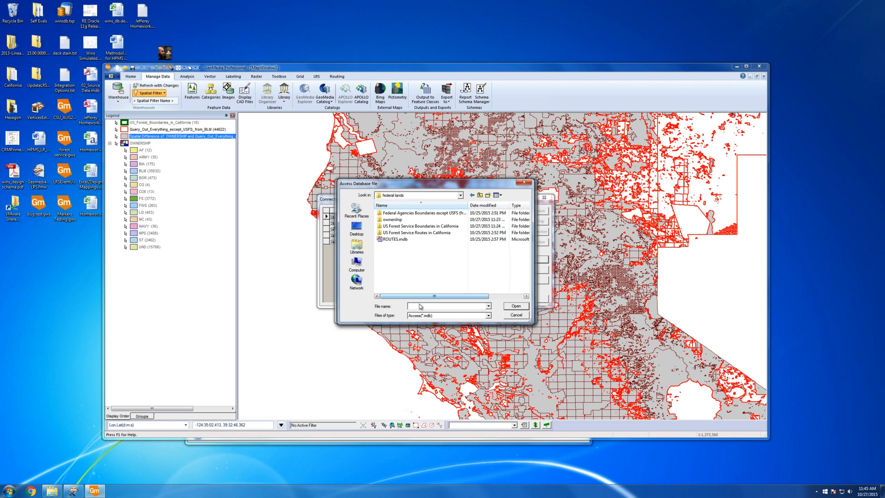
click(420, 307)
text(output)
key(Return)
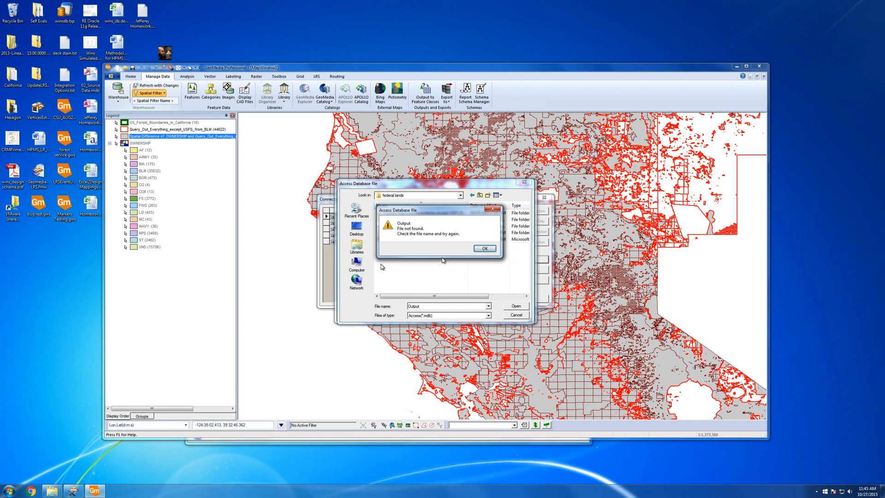
key(Return)
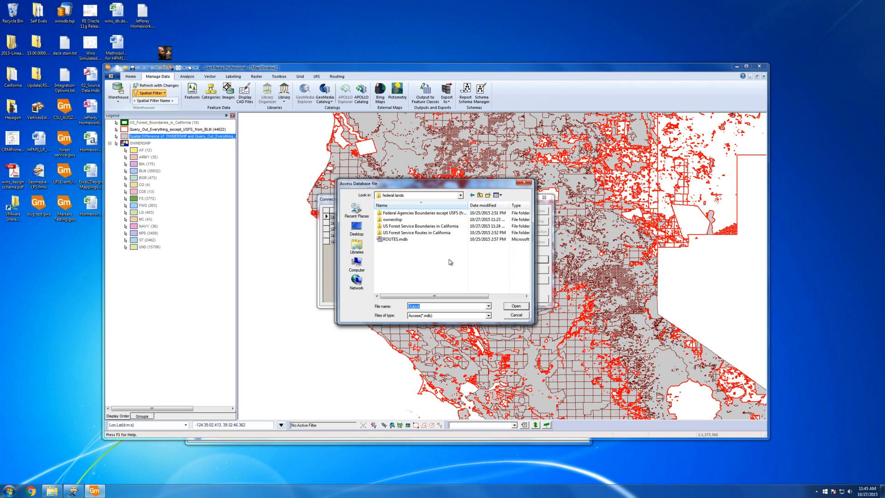
click(479, 194)
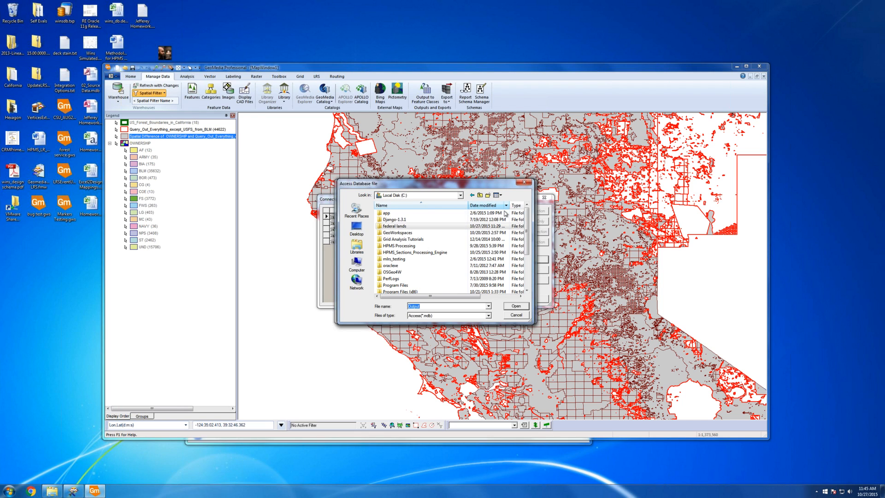
click(516, 315)
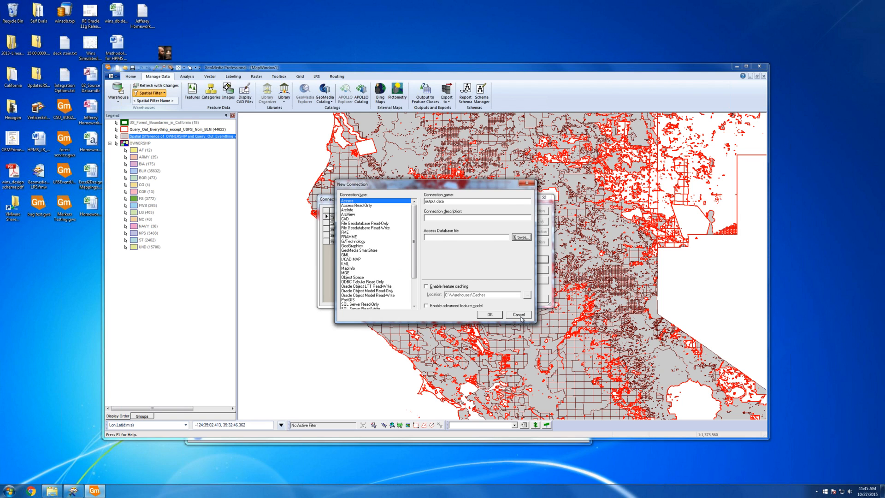
click(518, 315)
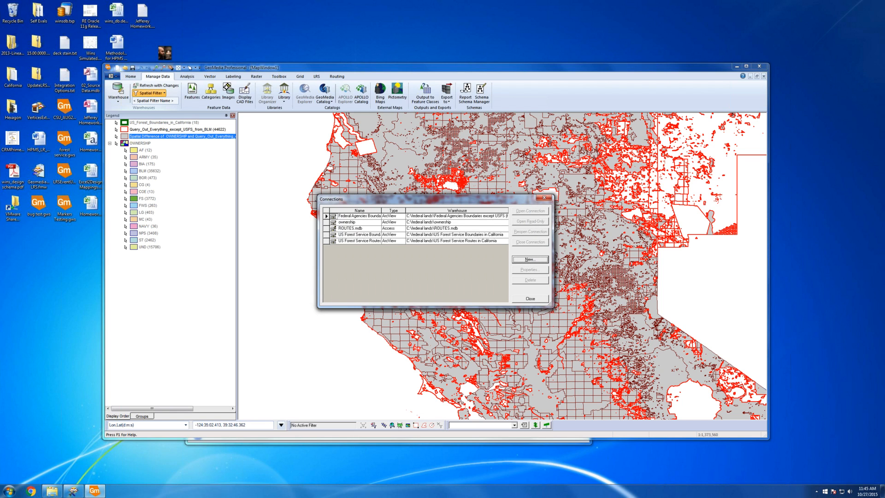
click(531, 298)
Create a new Access warehouse named output in the federal lands folder on drive C
click(118, 94)
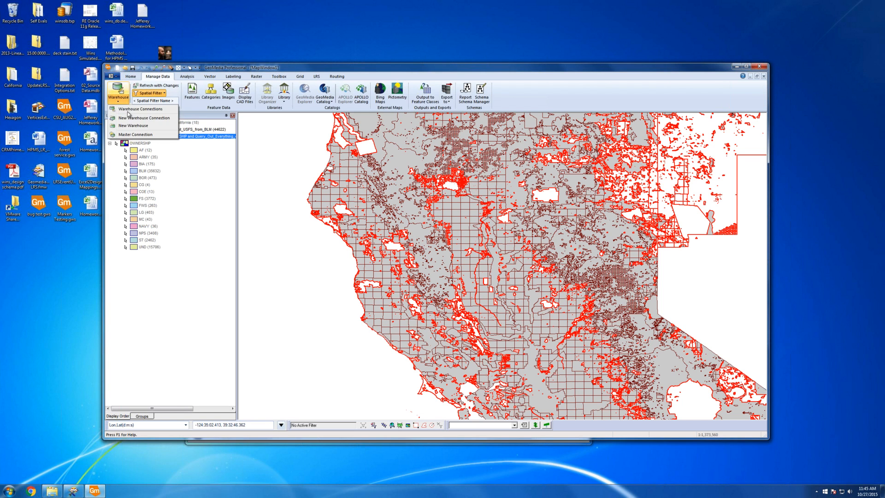
click(147, 126)
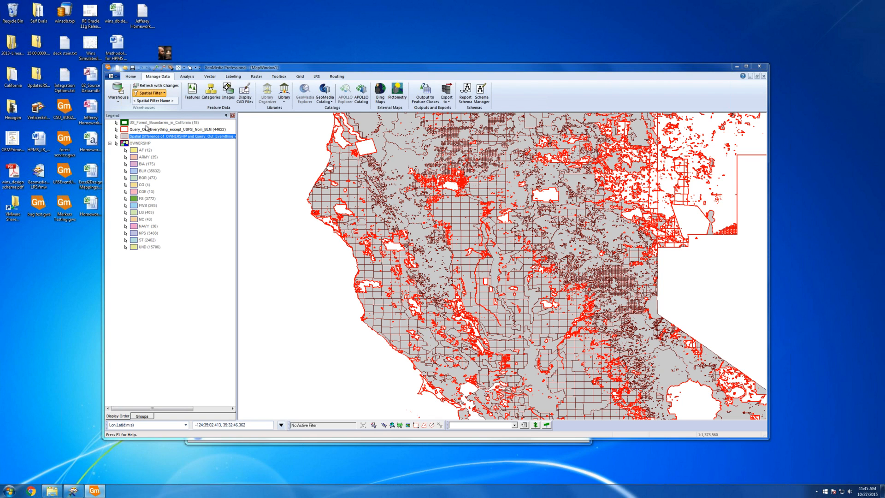
key(Return)
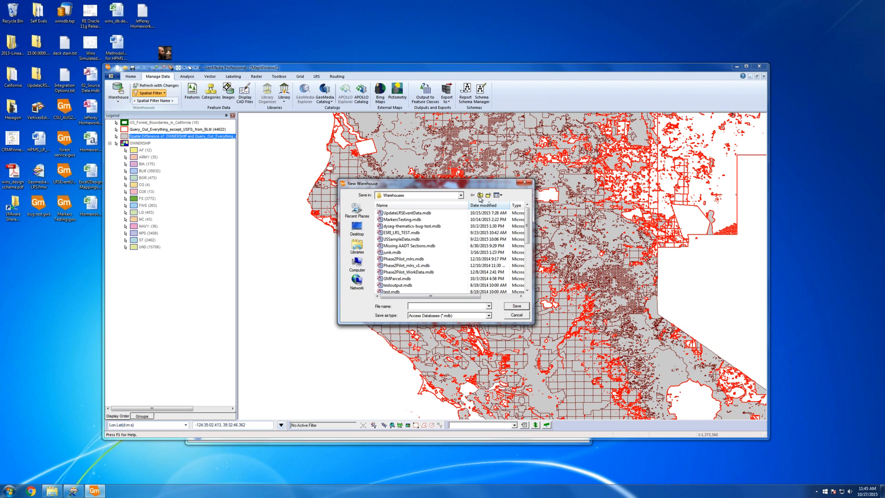
click(481, 196)
double_click(406, 226)
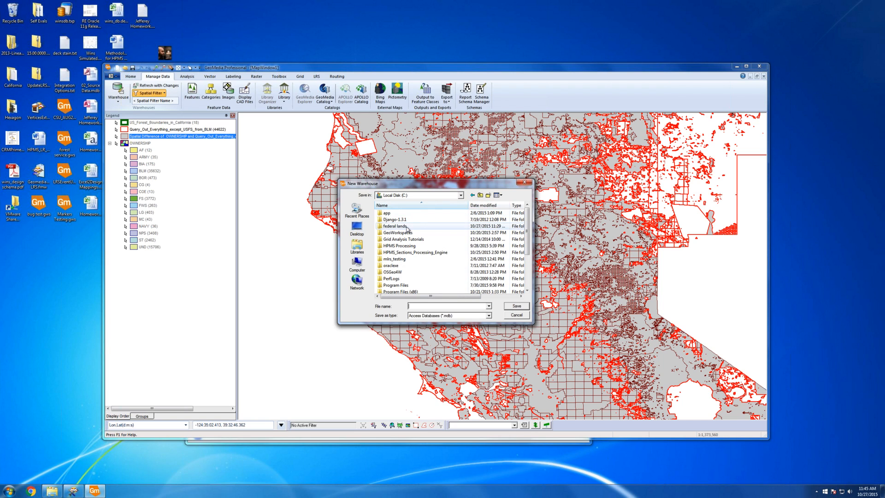
text(output)
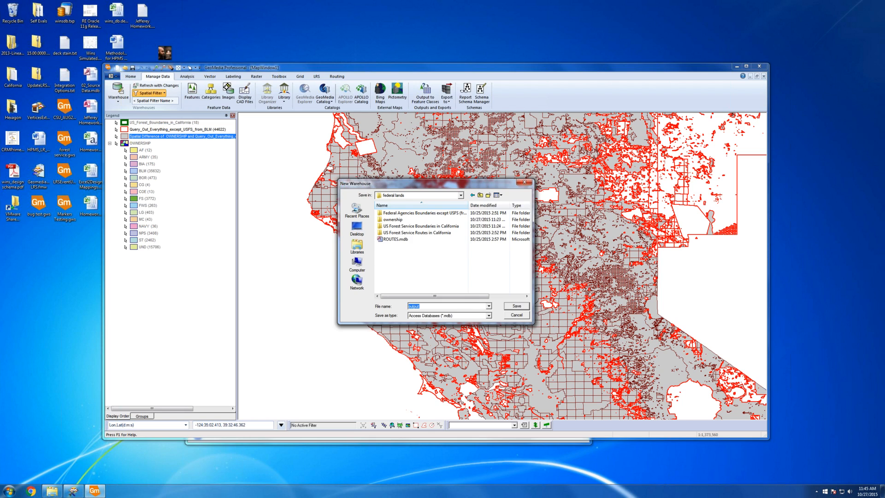
key(Return)
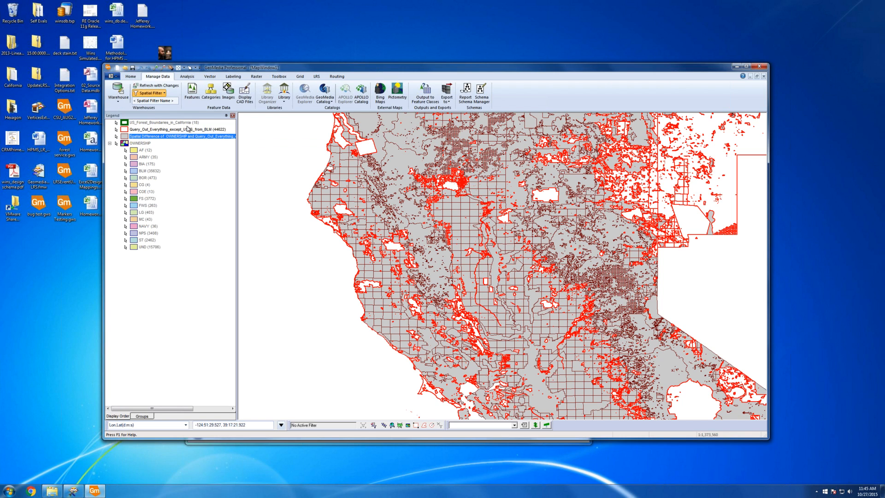
Start an output to feature classes with the spatial difference of OWNERSHIP and Query_Out_Everything_except_USFS_from_BLM as the source, excluding its errors query
click(188, 77)
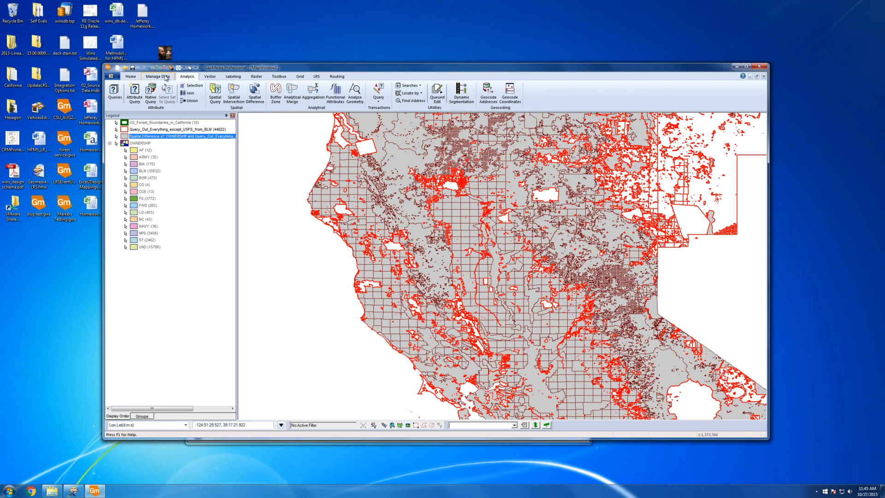
click(165, 77)
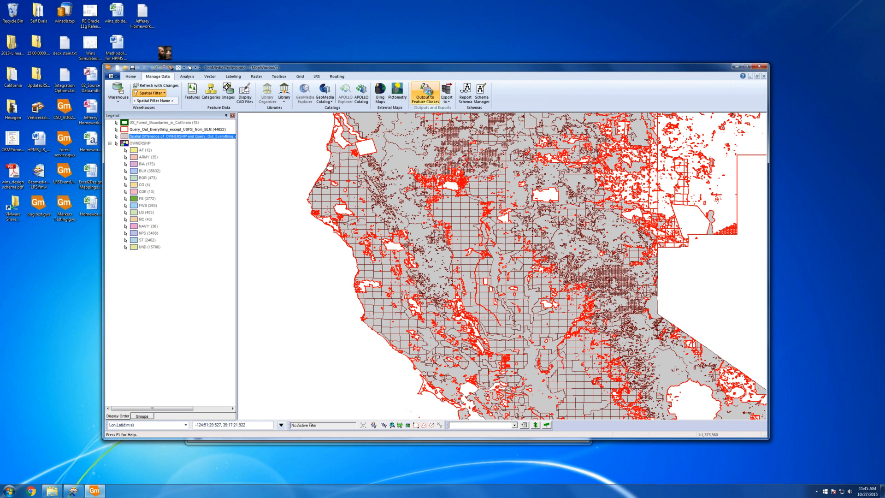
click(428, 92)
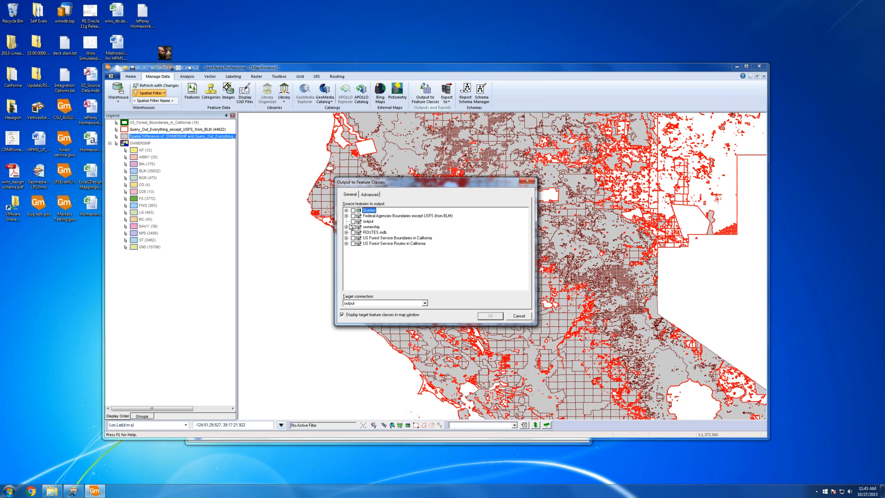
click(346, 210)
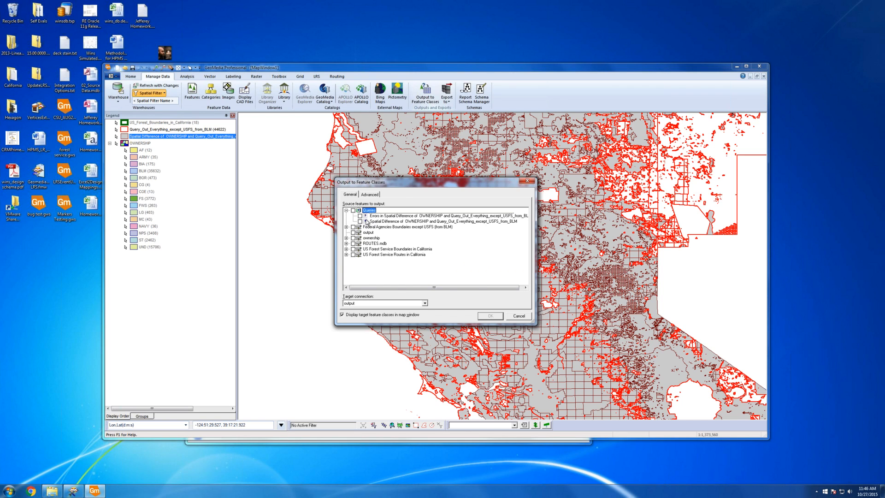
click(360, 221)
Name the target feature class OWNERSHIP_NEW and run the output in New mode
click(370, 194)
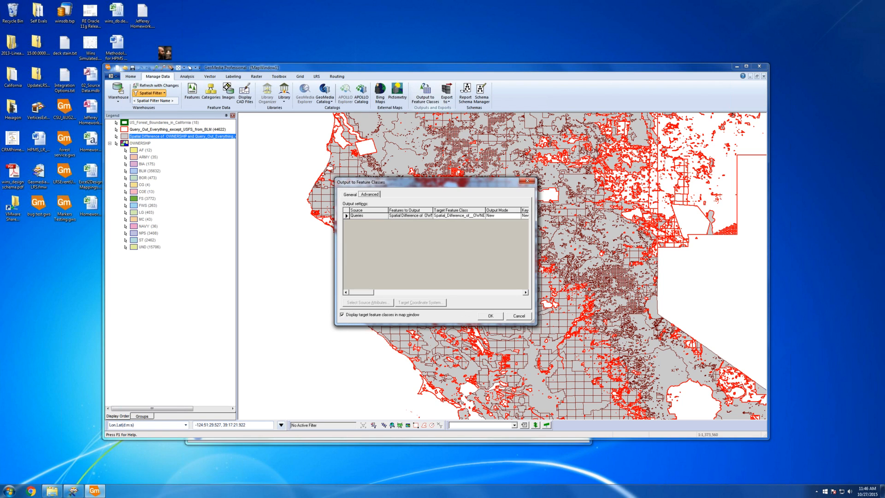
text(OWNERSHIP_NEW)
drag(536, 249, 721, 249)
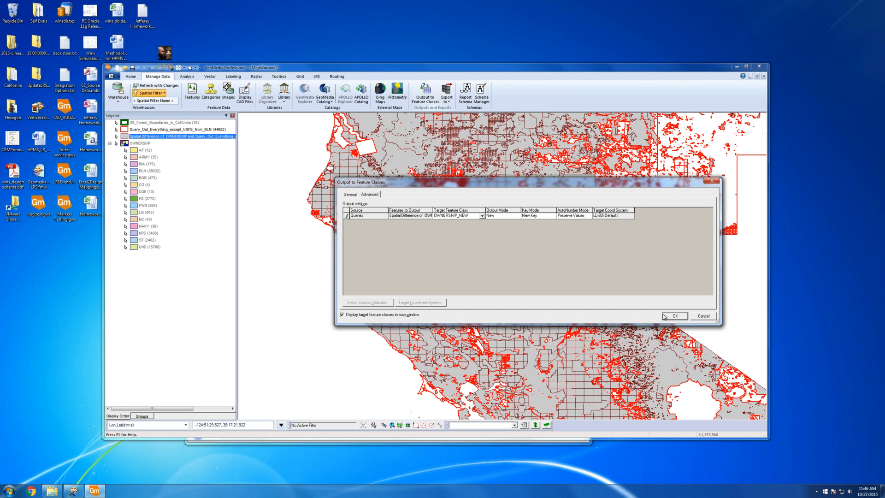
click(678, 318)
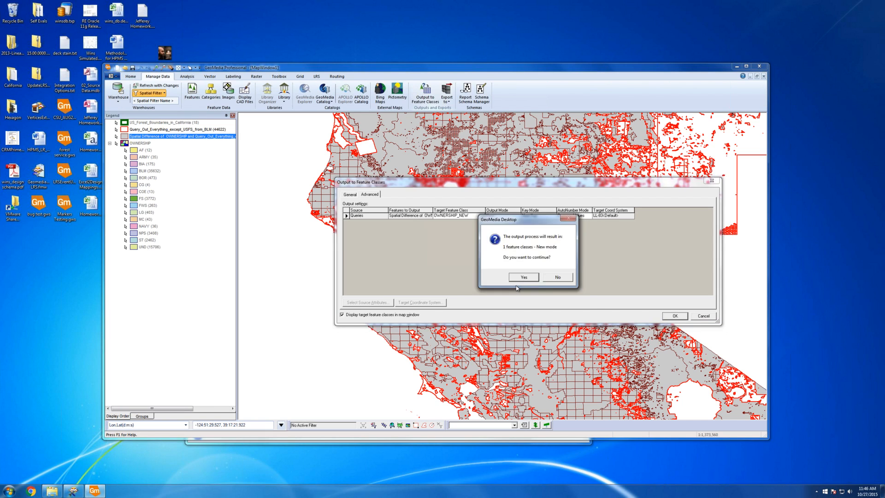
click(523, 277)
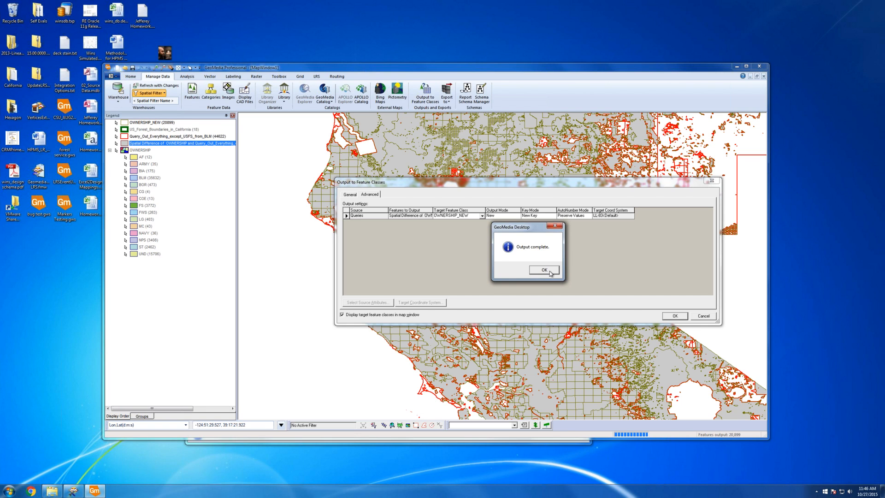
click(536, 271)
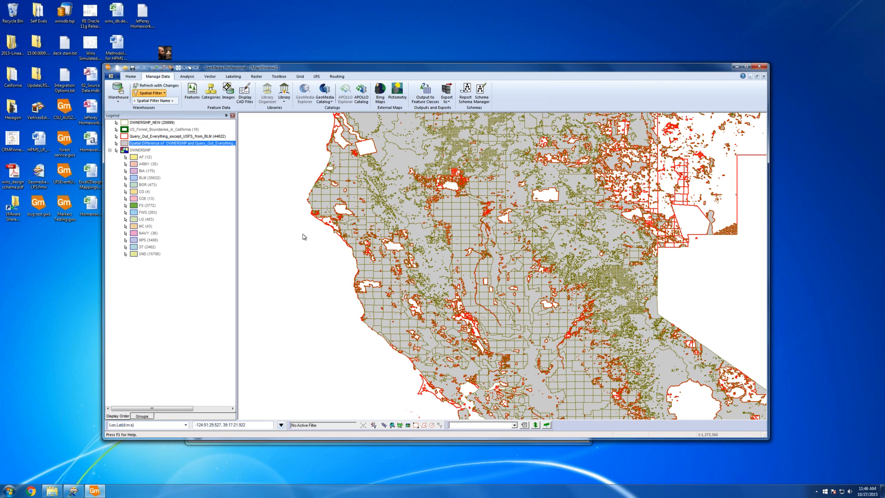
Delete every legend entry except OWNERSHIP_NEW, from US_Forest_Boundaries_in_California through OWNERSHIP
click(140, 150)
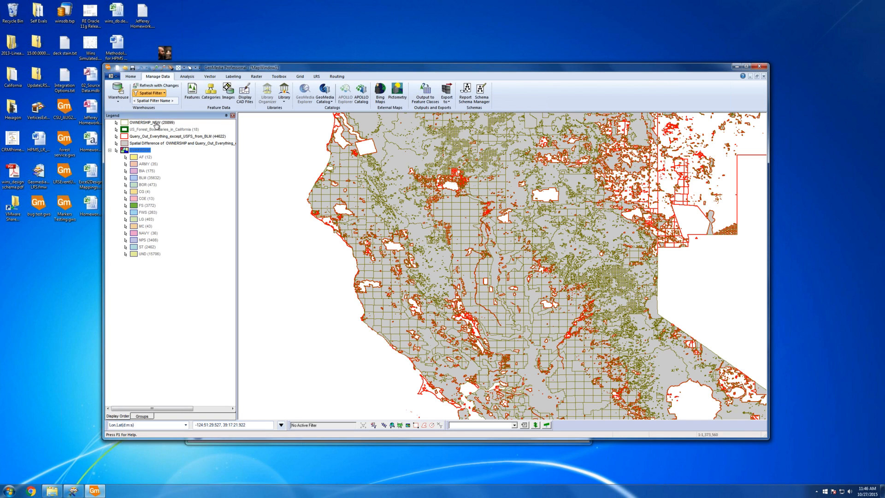
shift+click(154, 130)
right_click(153, 131)
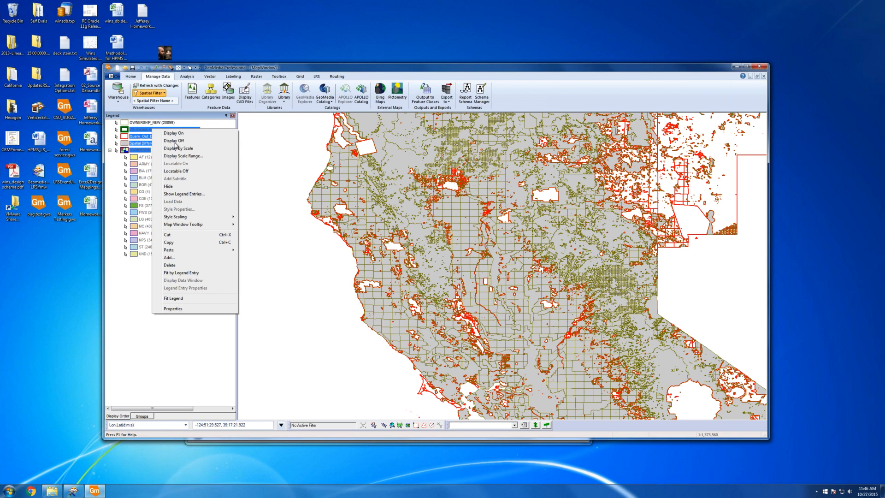
click(186, 266)
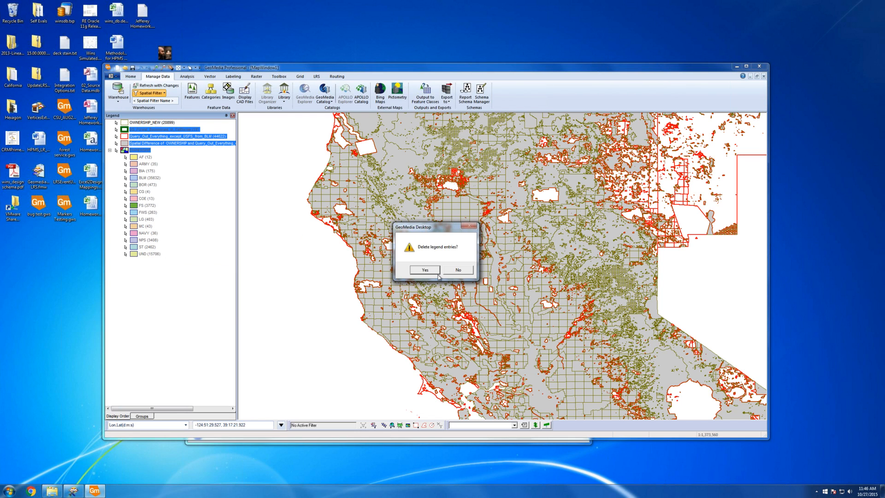
click(425, 270)
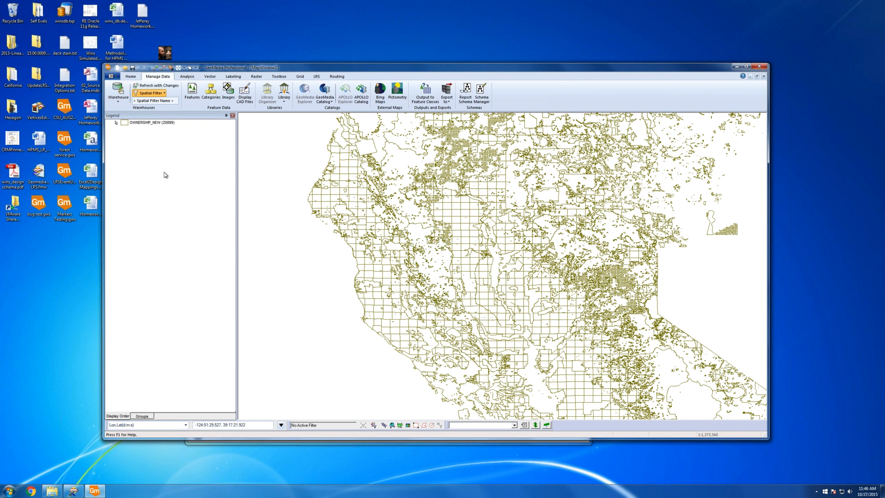
Give the OWNERSHIP_NEW legend entry a grey fill and a 1.750 pt boundary width
click(125, 125)
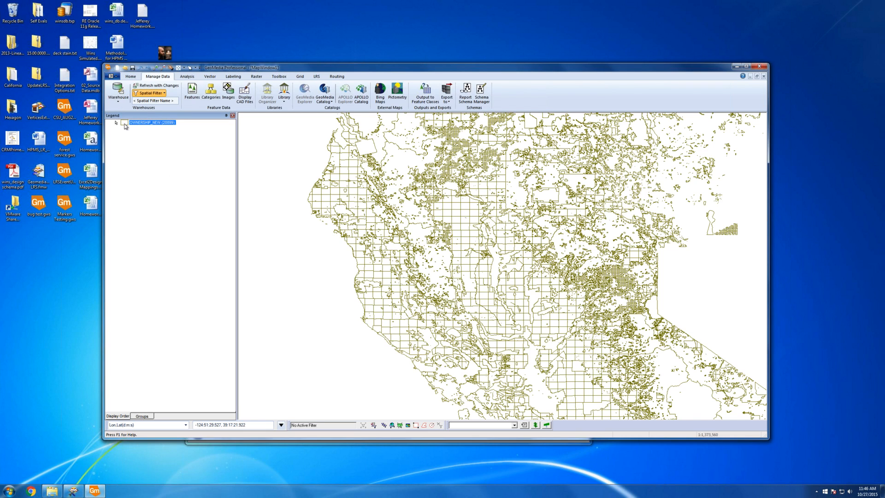
double_click(125, 125)
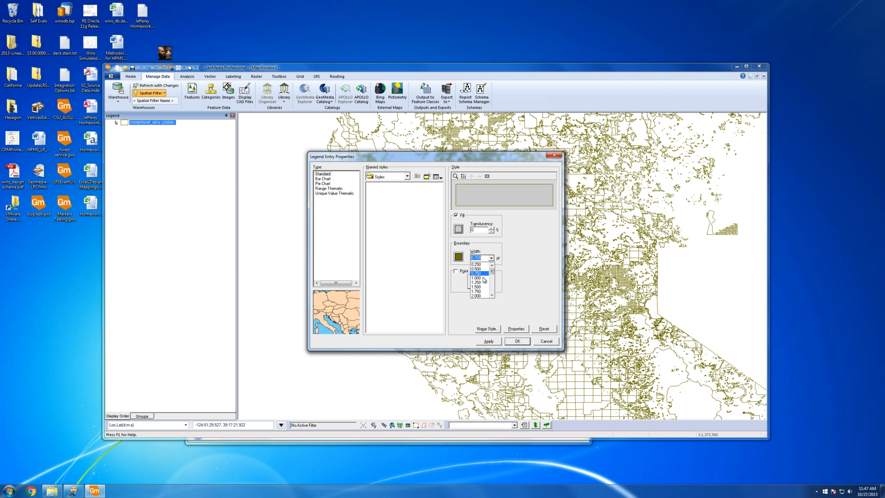
click(481, 292)
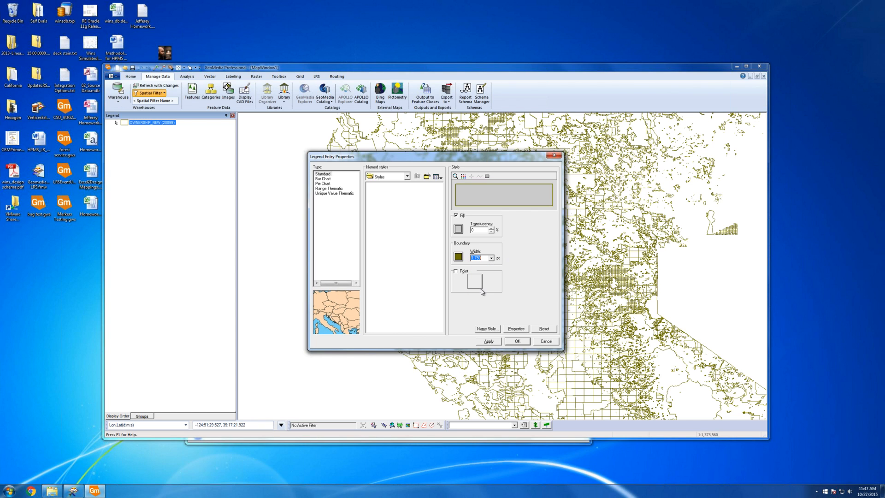
click(497, 340)
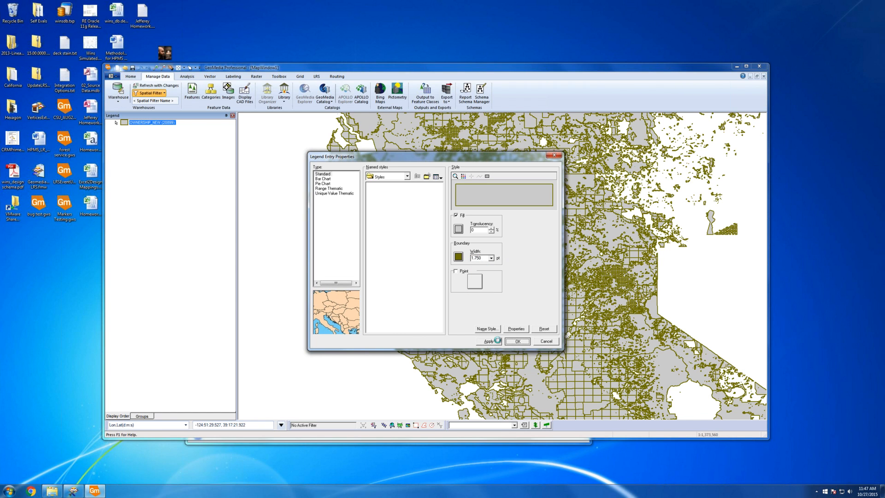
click(514, 342)
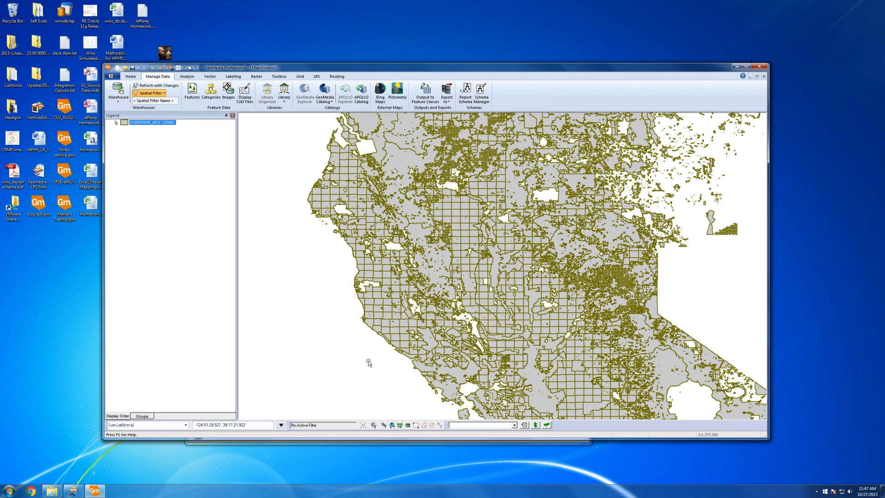
scroll(357, 366, down, 1)
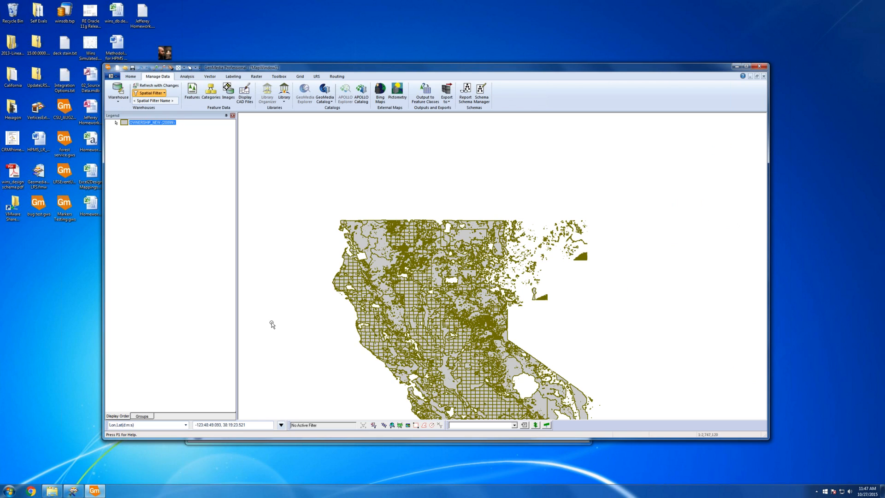
right_click(206, 161)
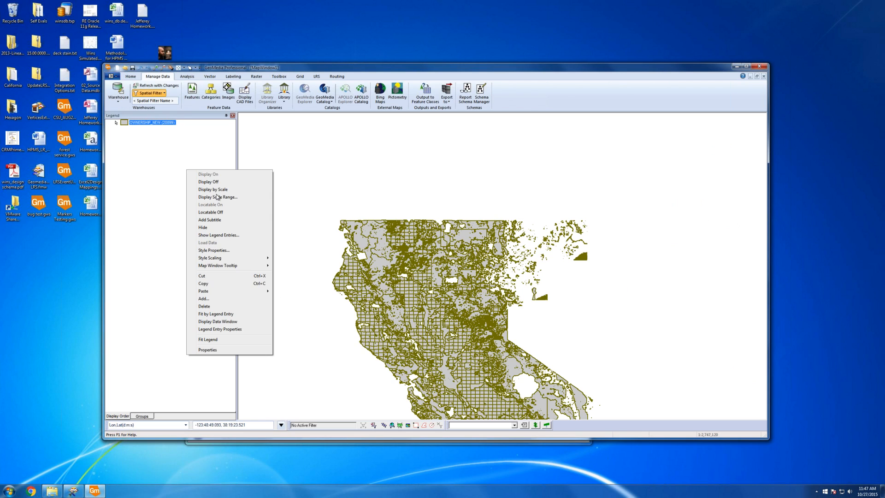
click(227, 299)
click(374, 223)
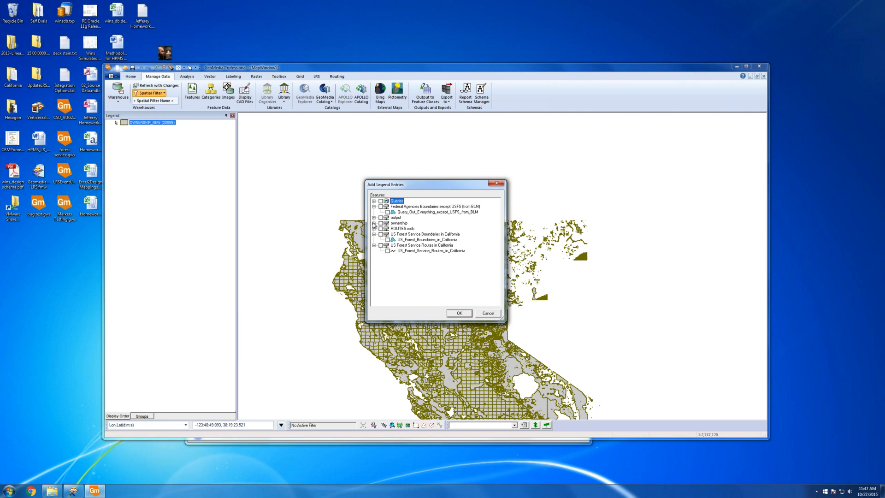
click(374, 234)
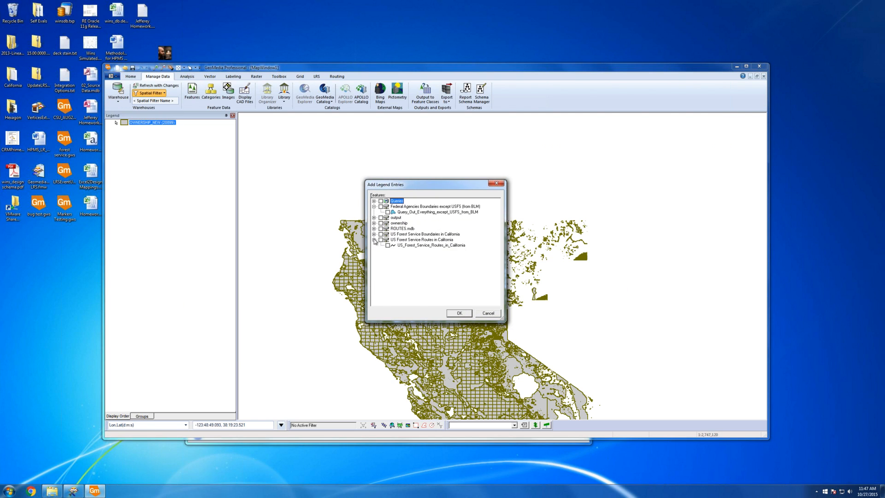
click(373, 239)
click(488, 313)
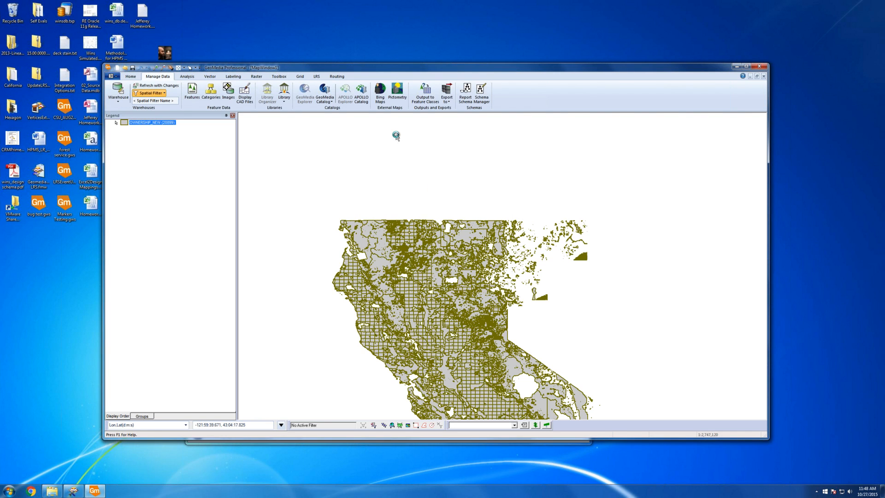
Add Query_Out_Everything_except_USFS_from_BLM from the Federal Agencies Boundaries connection to the legend
scroll(396, 135, down, 1)
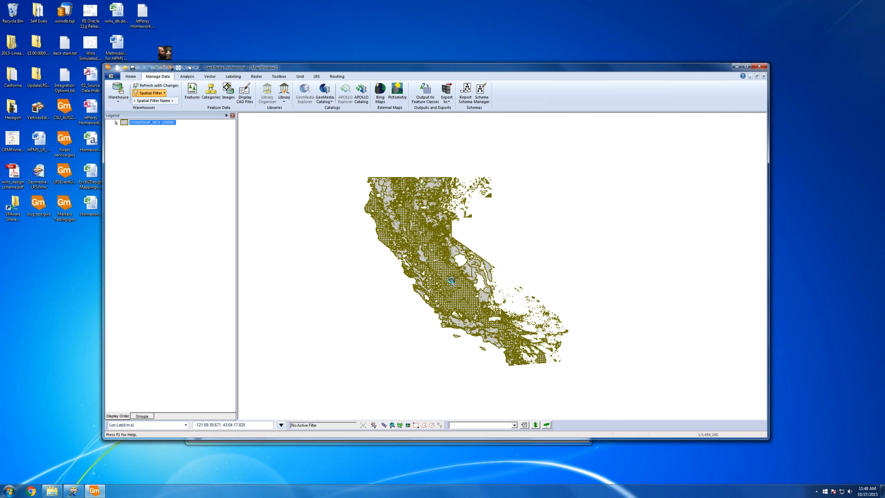
scroll(451, 280, up, 2)
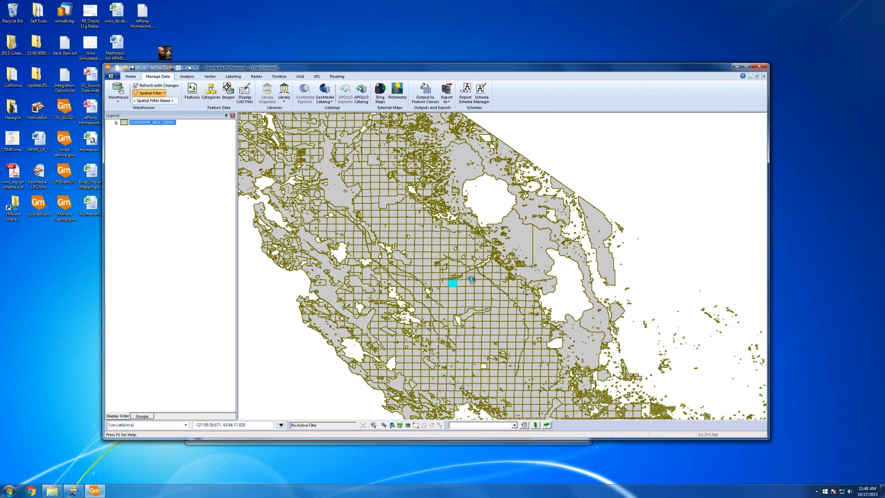
scroll(471, 280, down, 2)
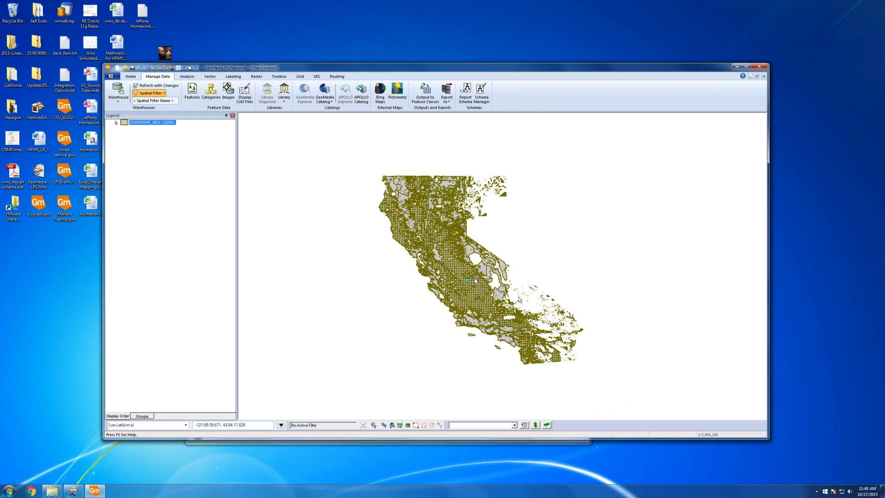
click(522, 301)
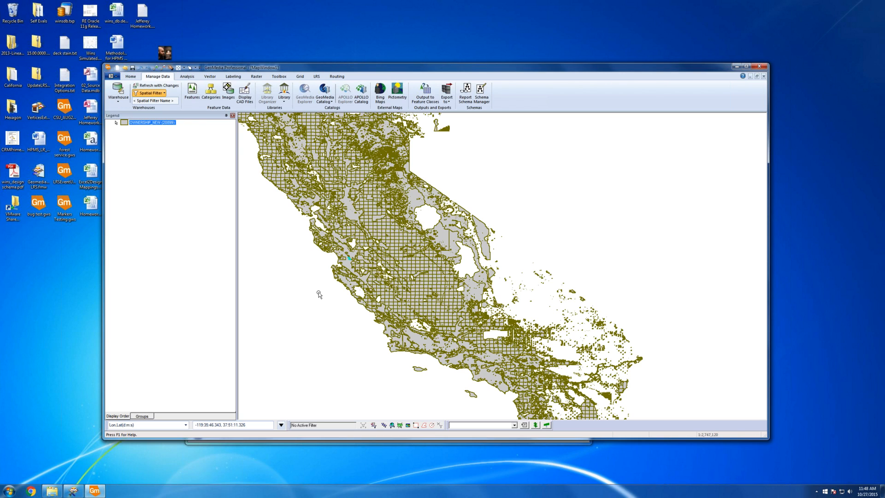
right_click(202, 245)
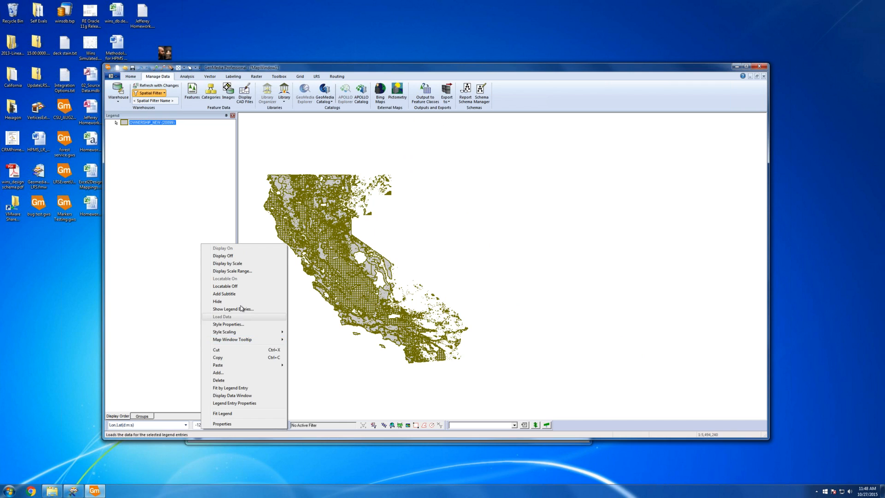
click(225, 374)
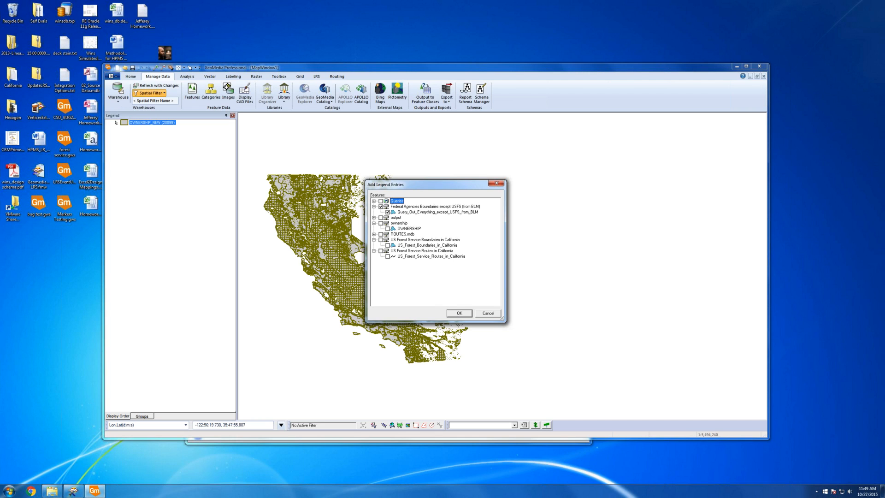
click(456, 313)
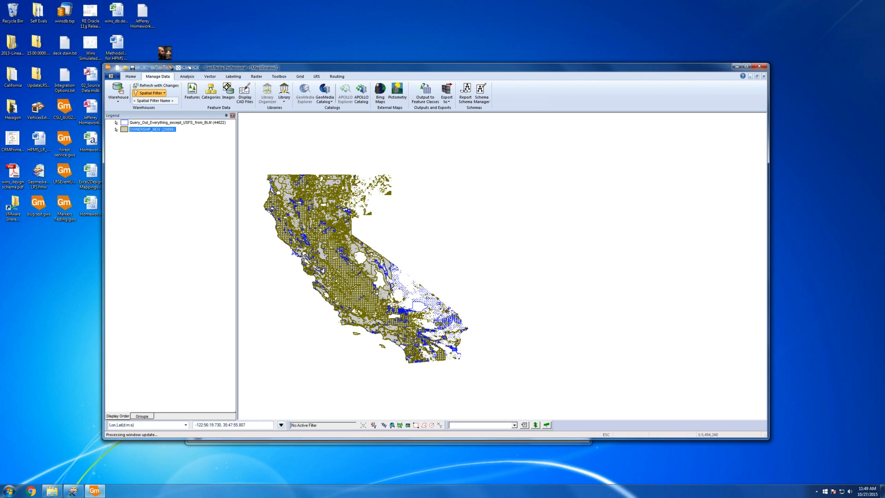
Turn on the fill for the Query_Out_Everything_except_USFS_from_BLM legend entry and make it yellow
double_click(137, 122)
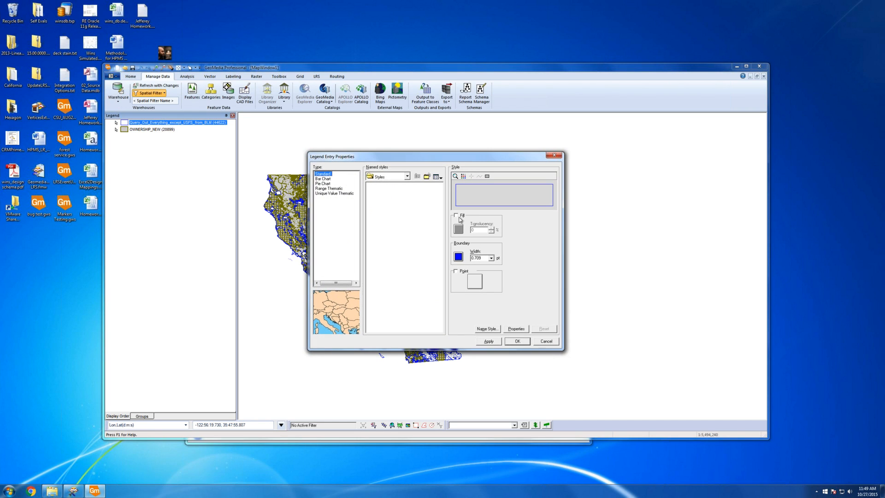
click(456, 216)
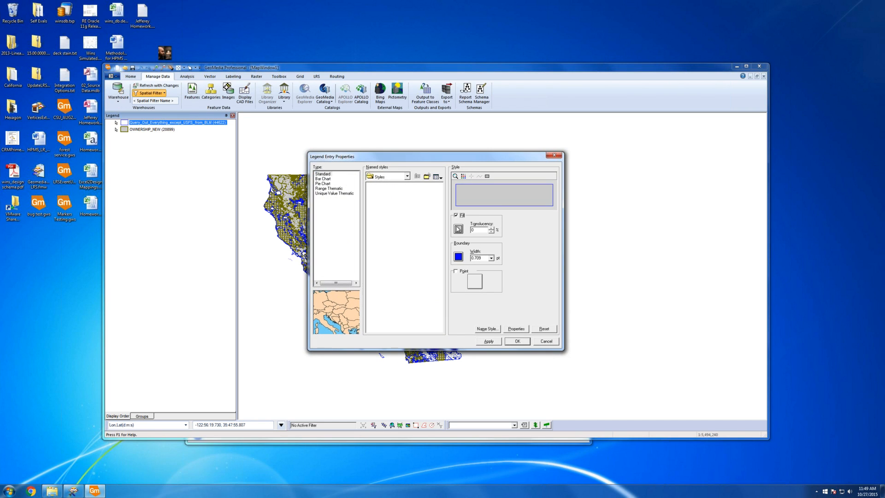
click(458, 228)
click(429, 230)
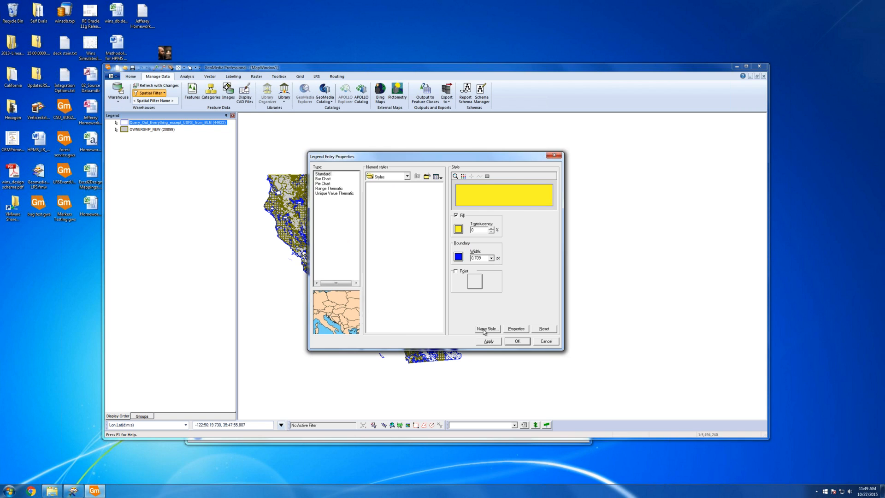
click(488, 341)
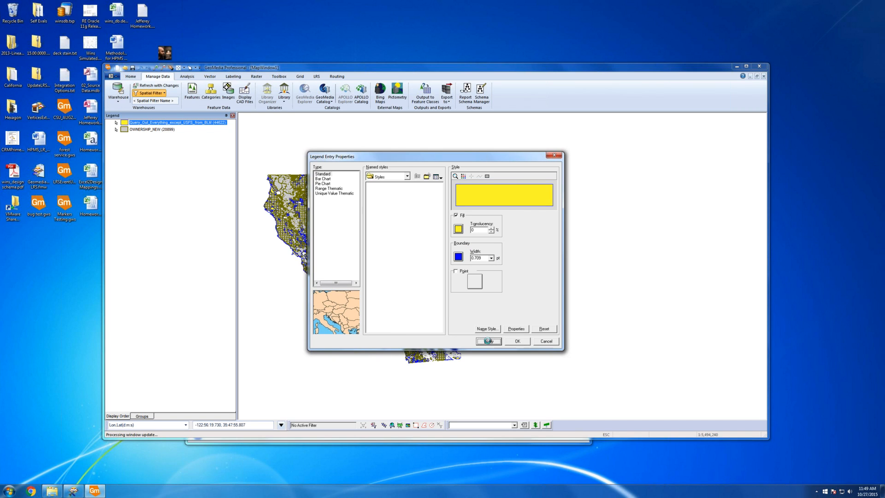
click(517, 340)
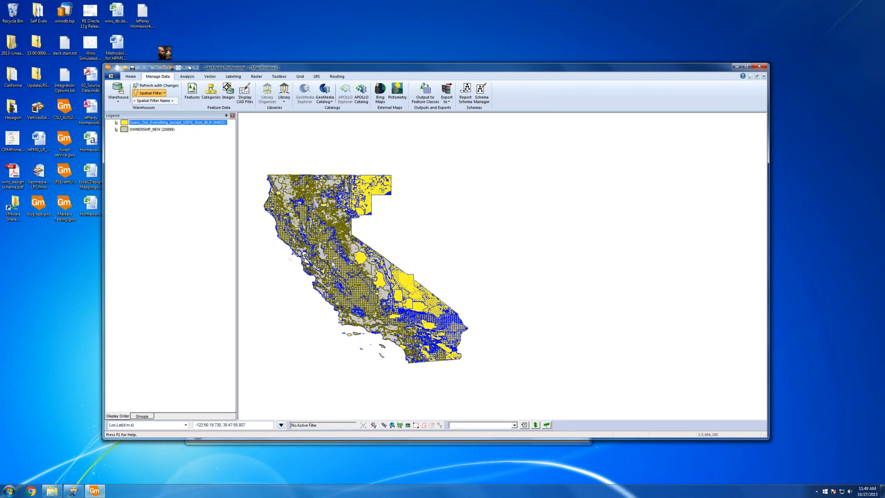
Switch the display of Query_Out_Everything_except_USFS_from_BLM off and on again to compare it with the gaps in OWNERSHIP_NEW
scroll(331, 263, up, 1)
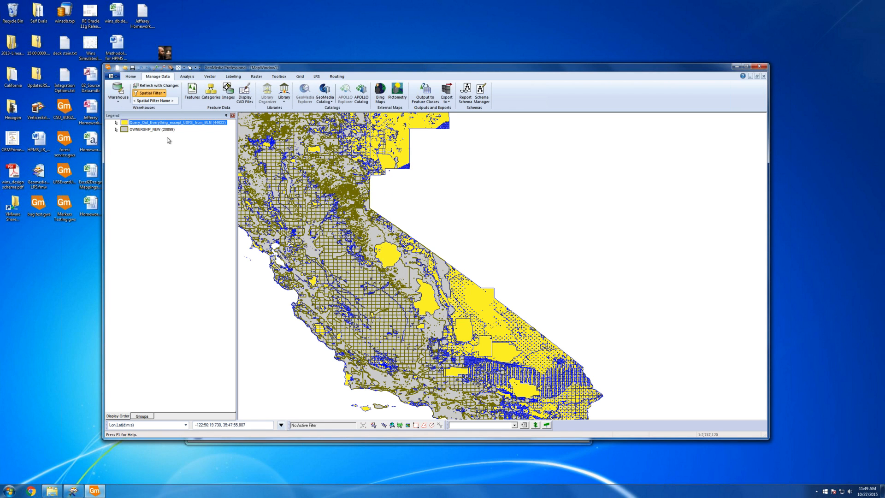
right_click(149, 122)
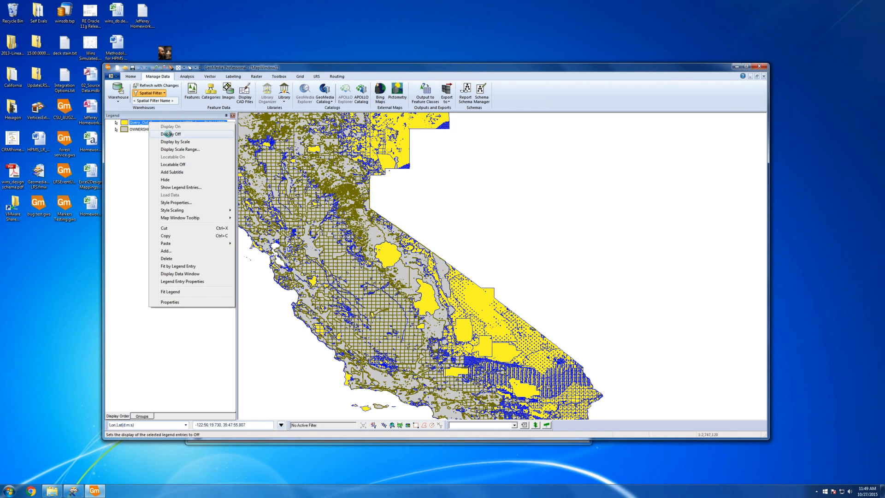
click(166, 133)
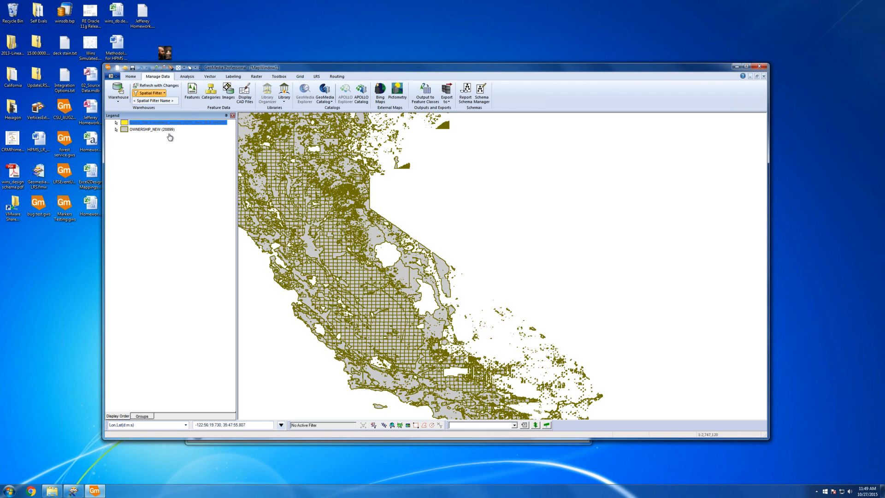
right_click(147, 123)
click(157, 126)
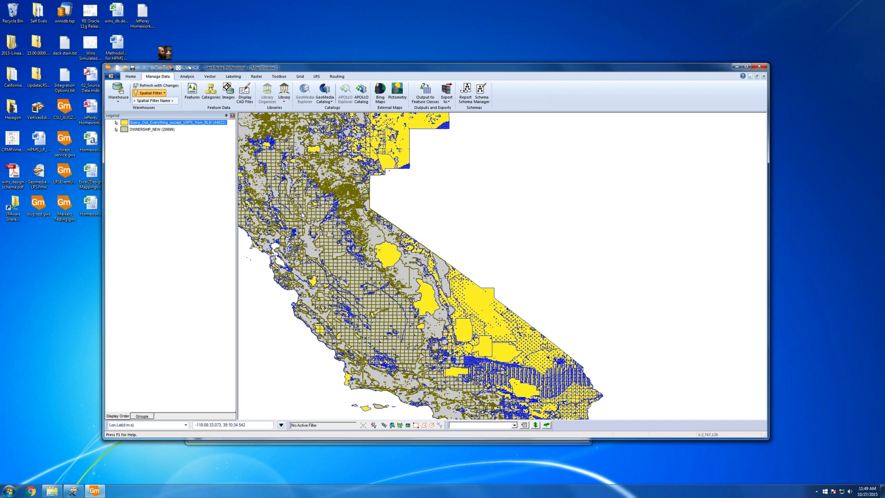
Inspect the attributes of two large yellow agency areas near the eastern border and of the grey OWNERSHIP_NEW area between them
double_click(366, 277)
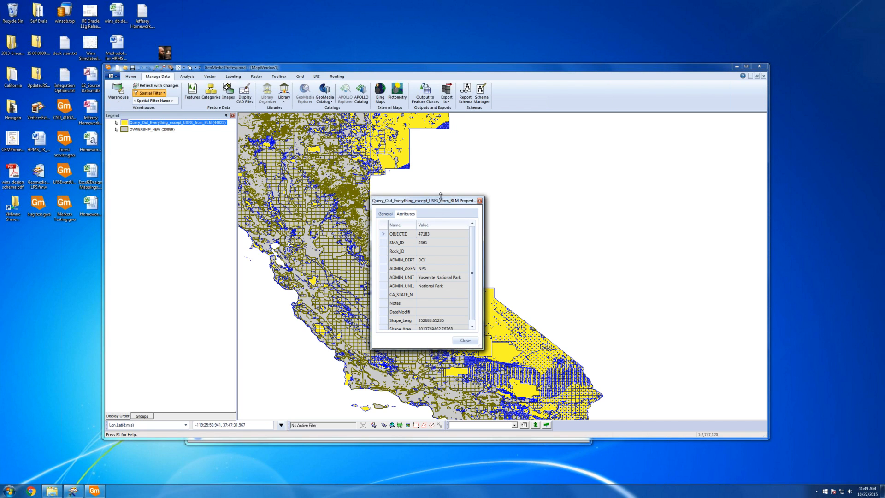
drag(441, 196, 444, 148)
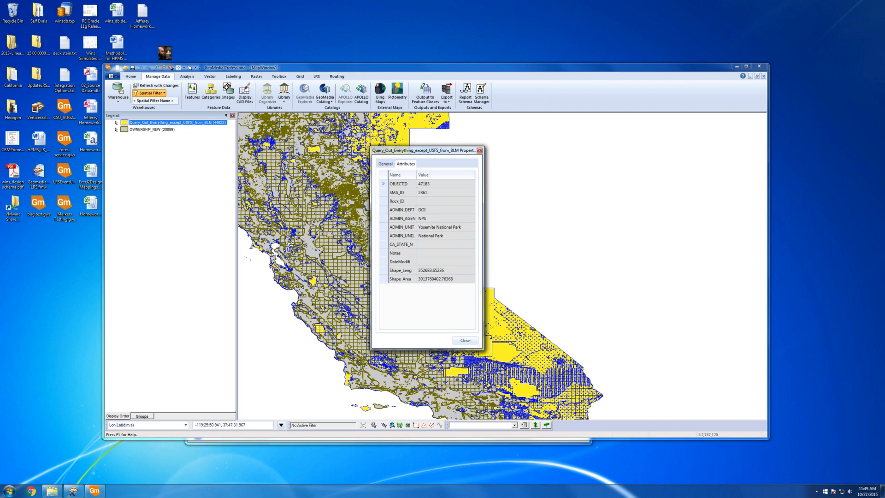
click(465, 340)
double_click(477, 300)
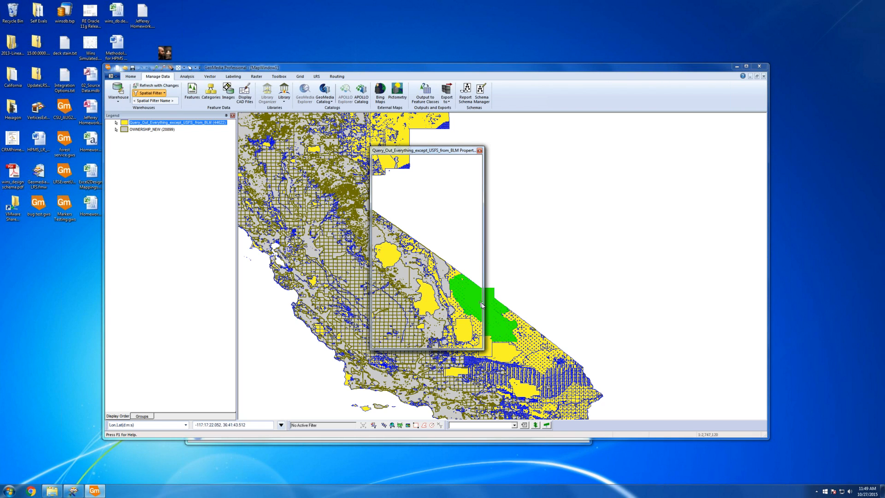
click(470, 342)
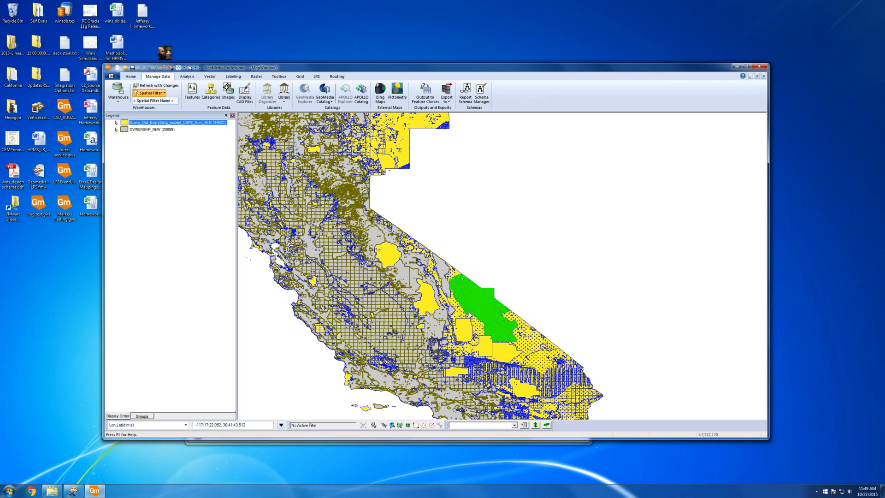
double_click(405, 277)
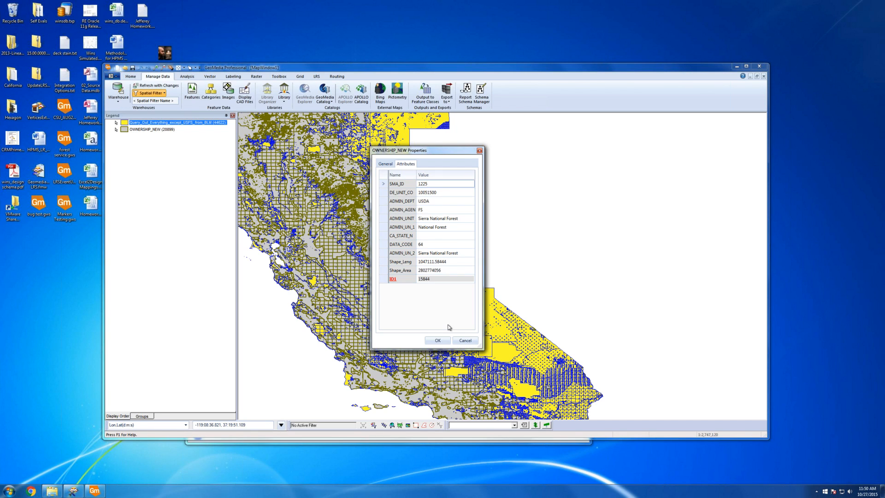
Close the feature properties and open a new data window for Query_Out_Everything_except_USFS_from_BLM from the Federal Agencies Boundaries connection
click(465, 341)
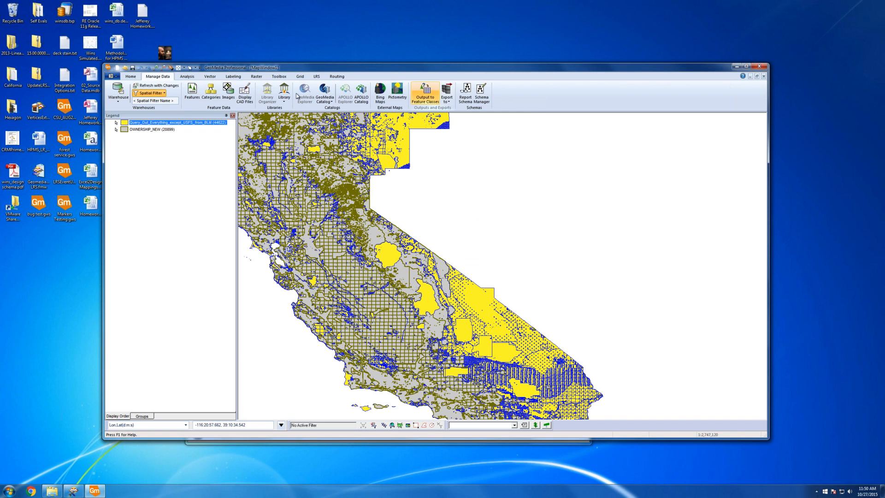
click(133, 77)
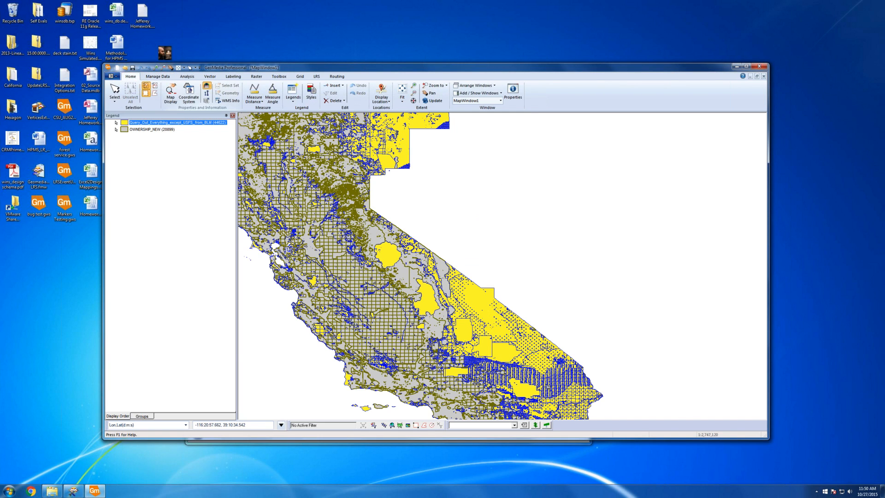
click(500, 94)
click(479, 115)
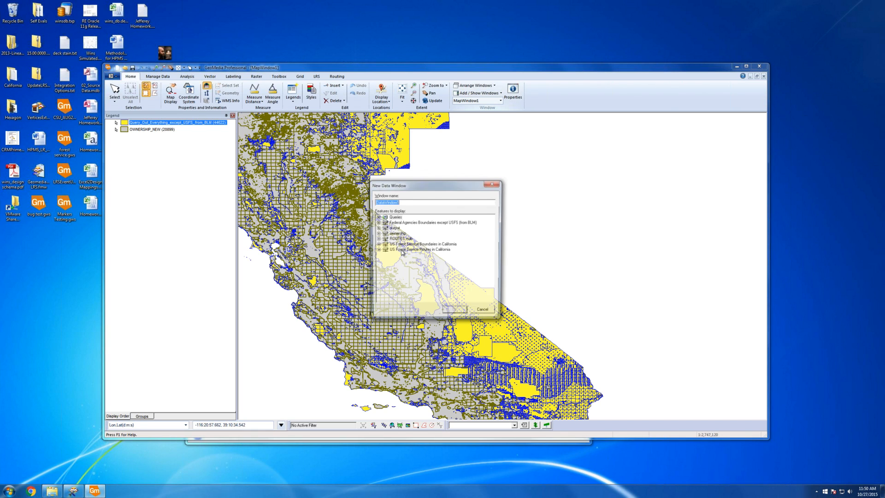
click(377, 222)
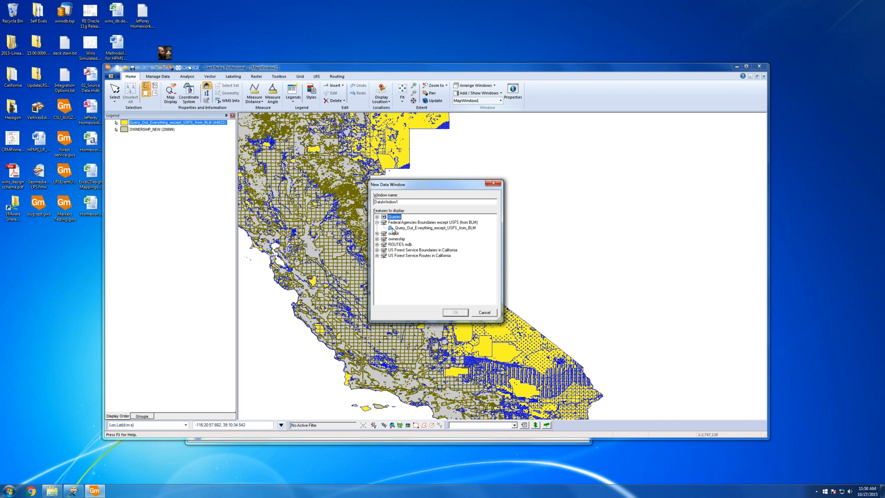
click(417, 228)
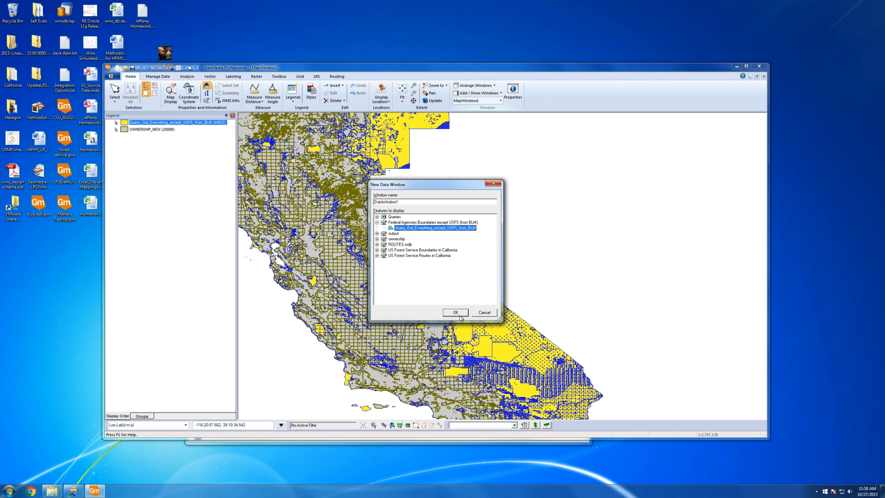
click(458, 313)
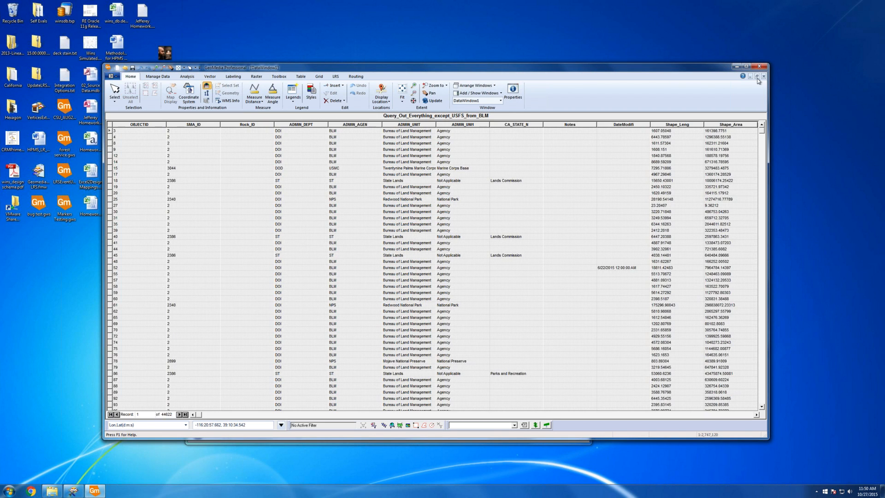
Maximize the application and arrange the agency boundaries table as a floating window below a widened map window
click(756, 76)
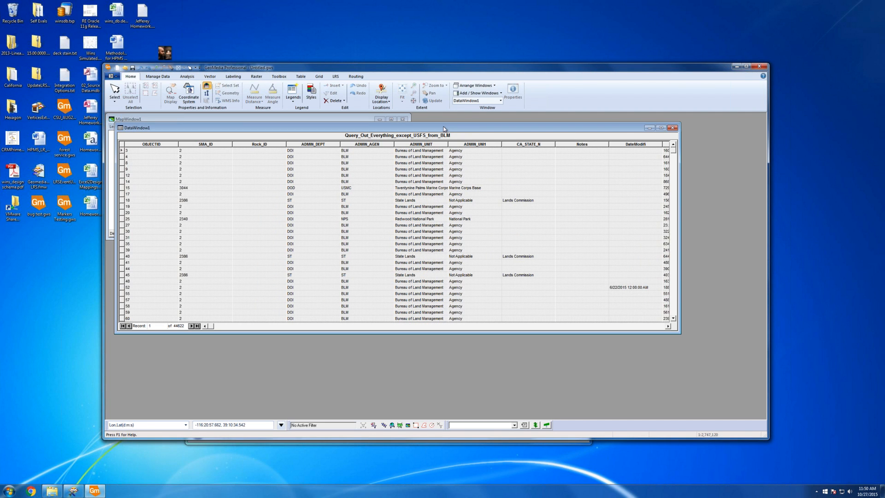
drag(443, 129, 478, 289)
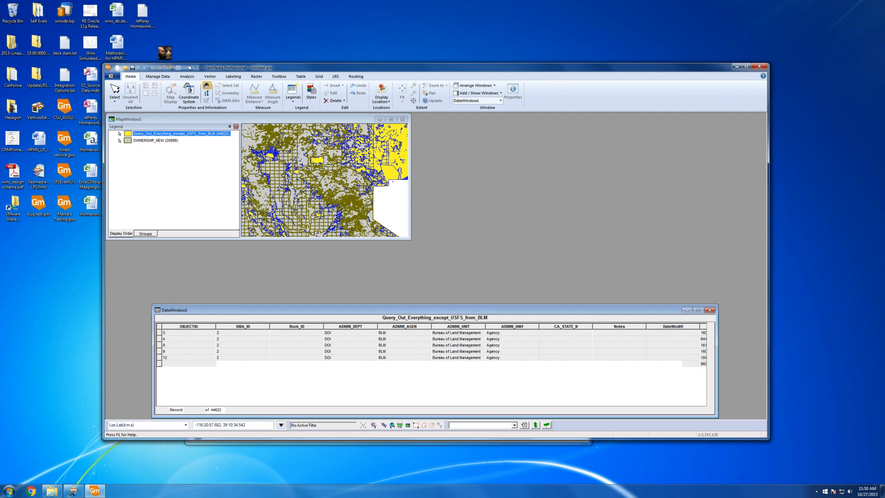
drag(411, 238, 727, 254)
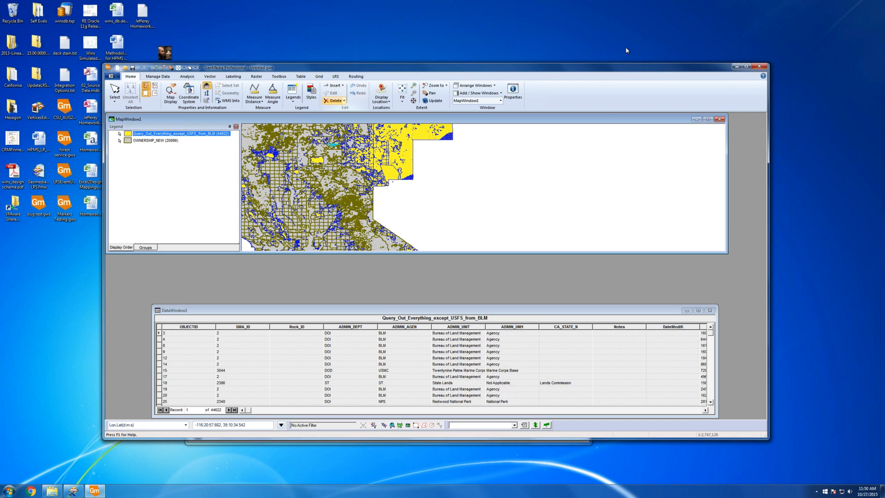
click(746, 66)
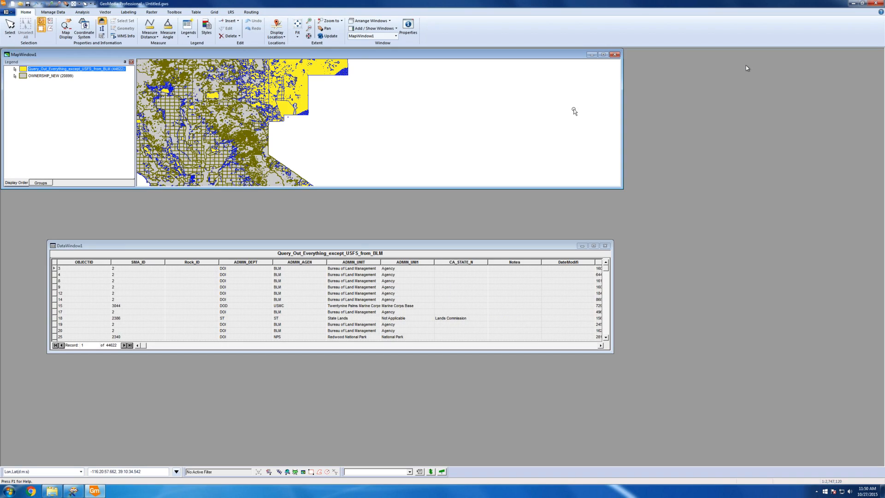
drag(360, 248, 407, 342)
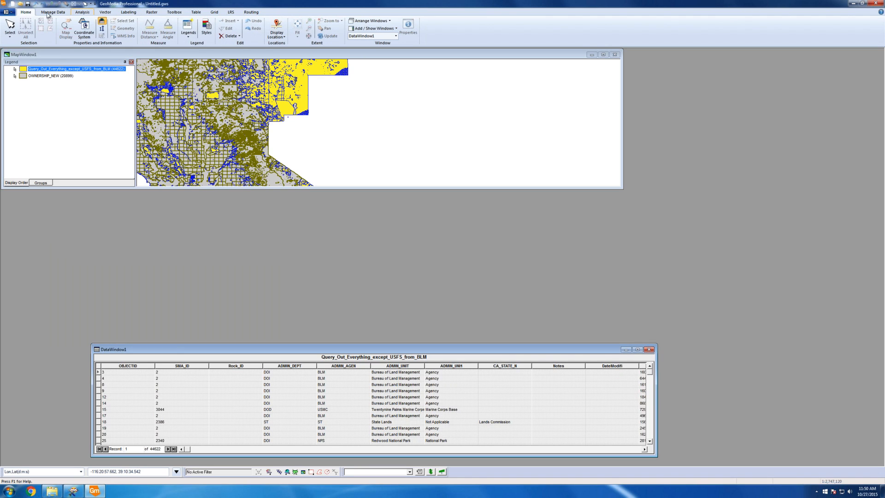
Open a second data window showing OWNERSHIP_NEW from the output connection
click(395, 36)
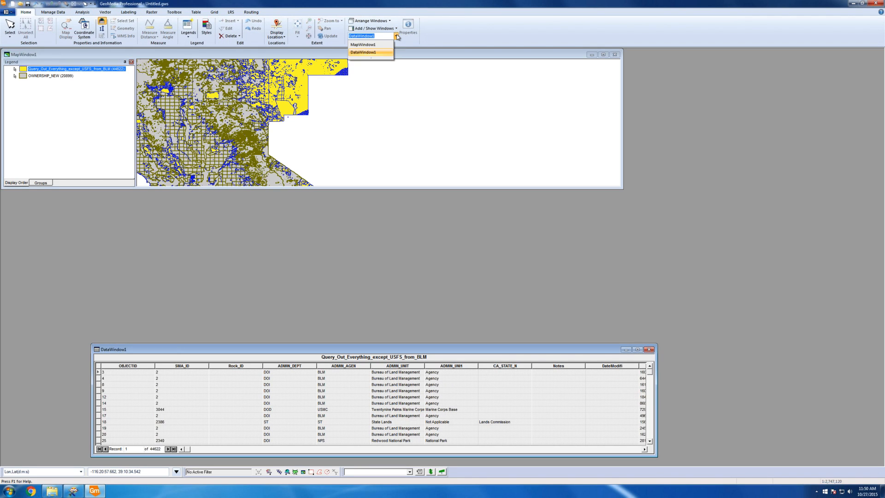
click(396, 29)
click(423, 67)
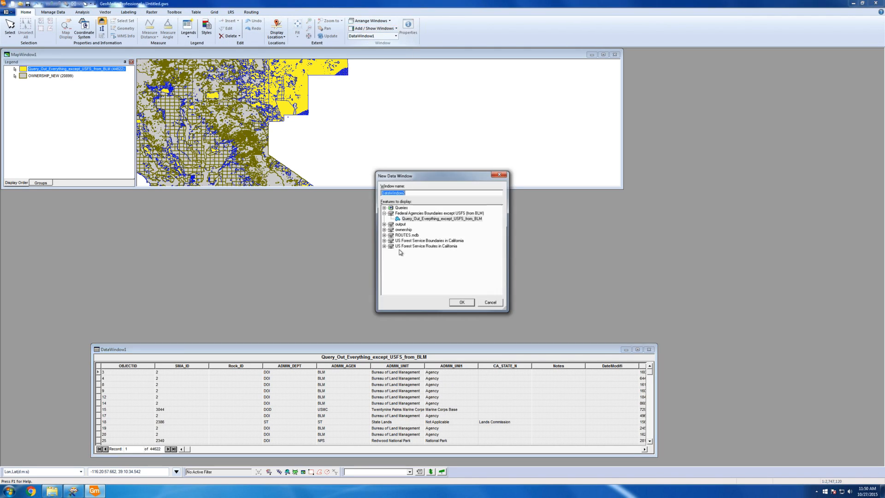
click(384, 230)
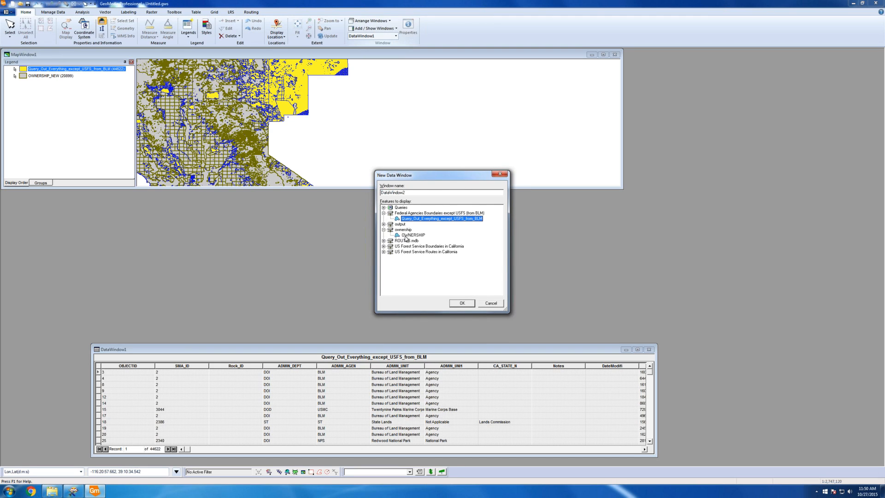
click(406, 236)
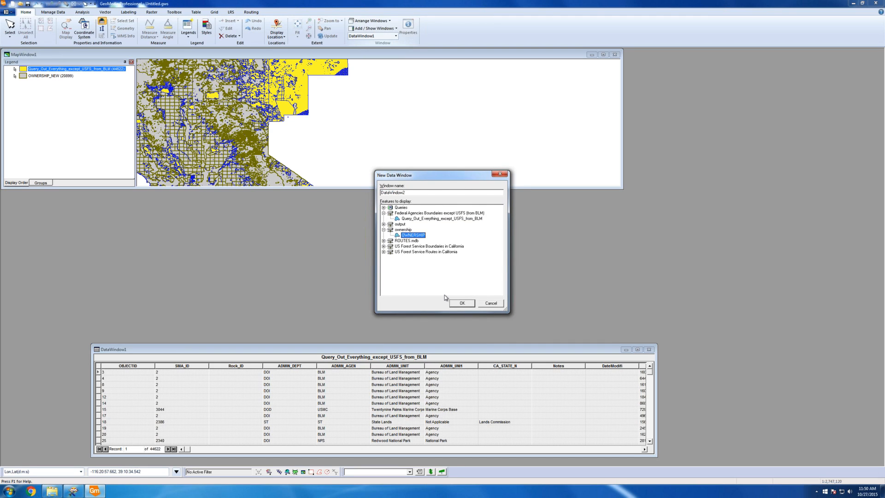
click(384, 224)
click(418, 229)
click(462, 303)
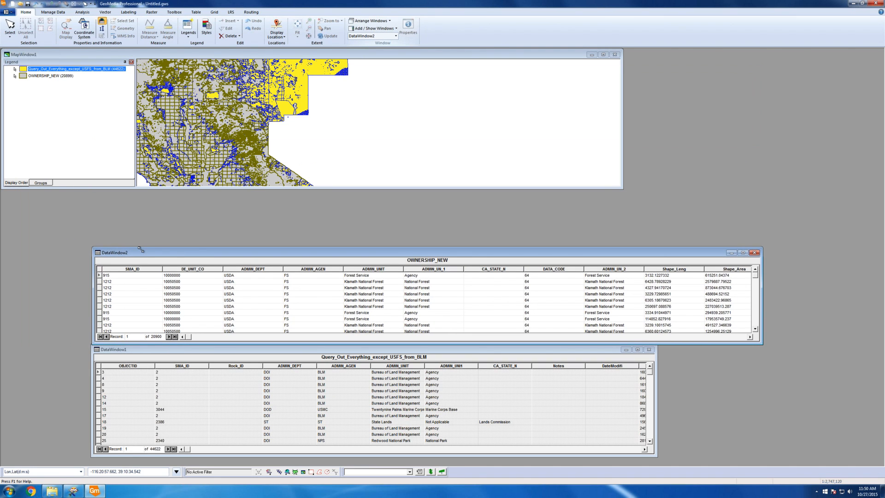
Widen the agency boundaries table to show its Shape_Area column and place the OWNERSHIP_NEW table below it
drag(141, 249, 149, 253)
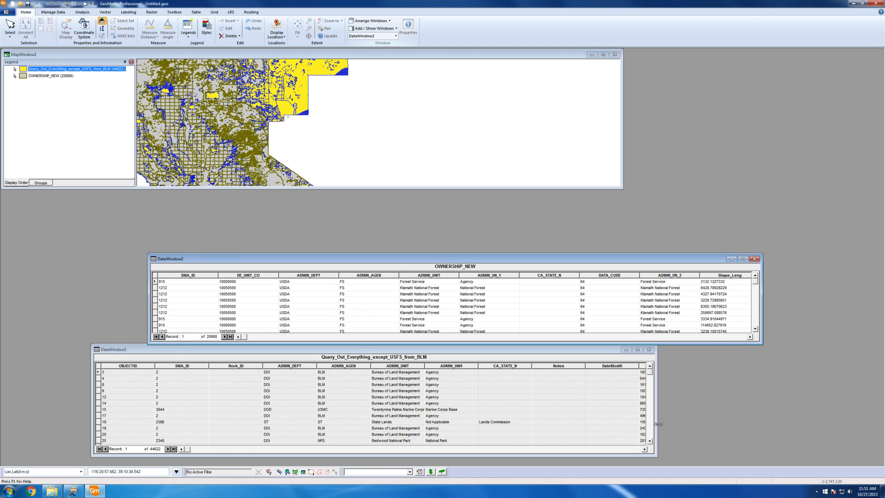
drag(656, 423, 840, 418)
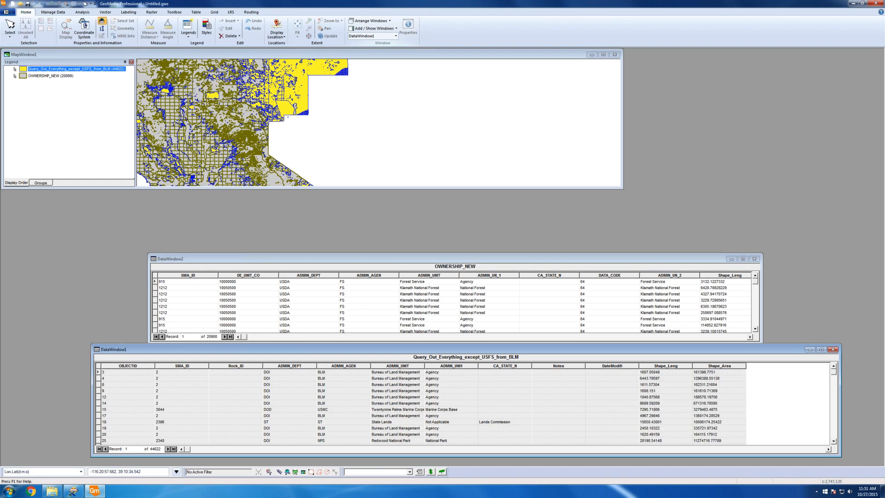
click(669, 300)
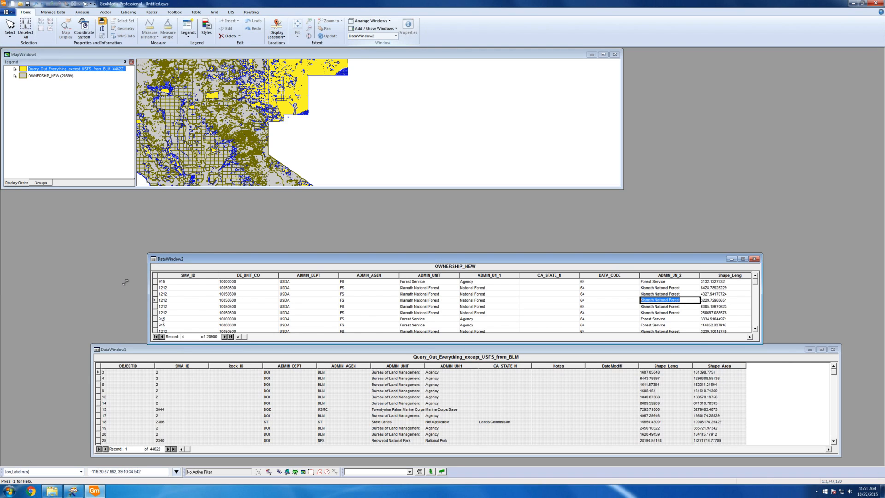
drag(131, 350, 263, 213)
click(197, 303)
drag(198, 258, 248, 370)
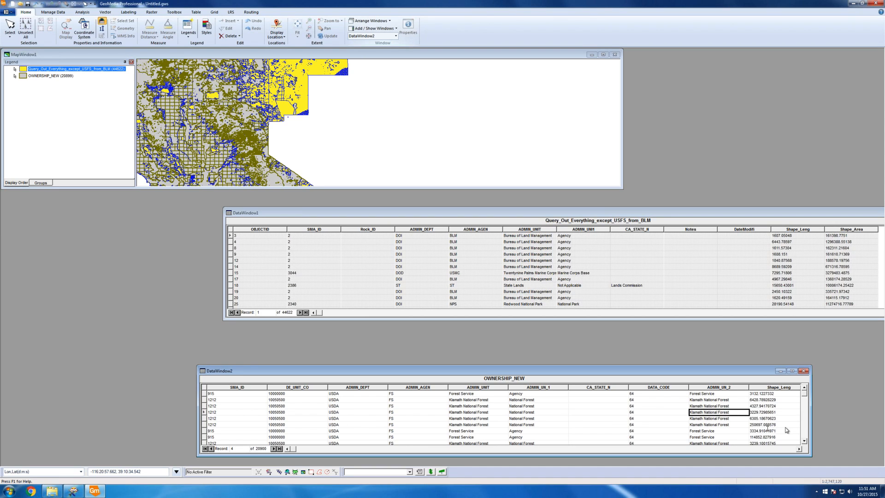
Line up the agency boundaries table above a widened OWNERSHIP_NEW table and move the map window just above them
click(731, 217)
drag(731, 216, 614, 242)
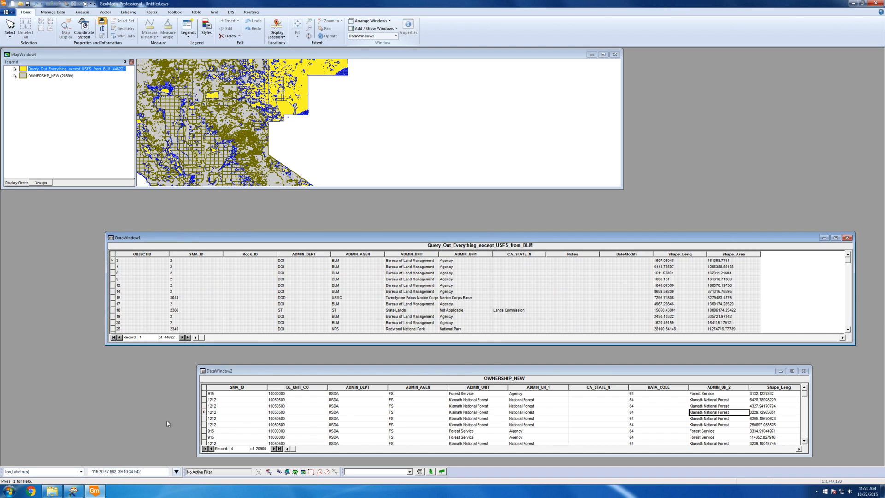
drag(198, 424, 96, 415)
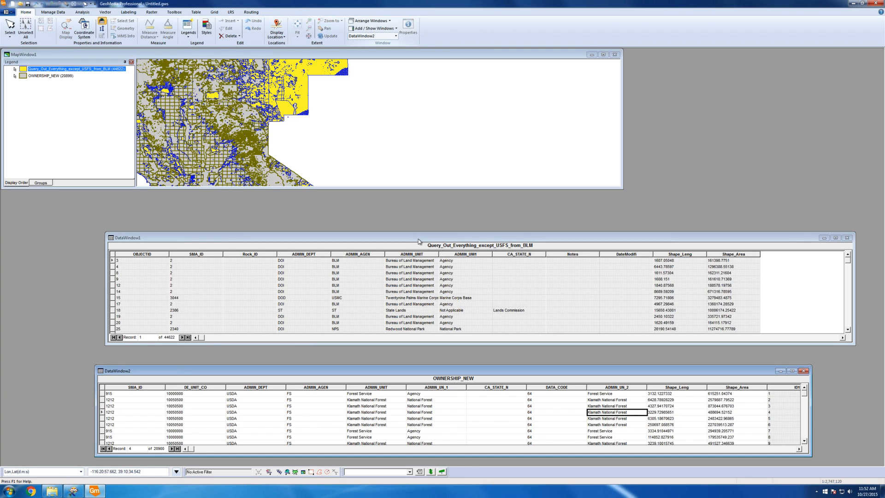
drag(418, 238, 357, 263)
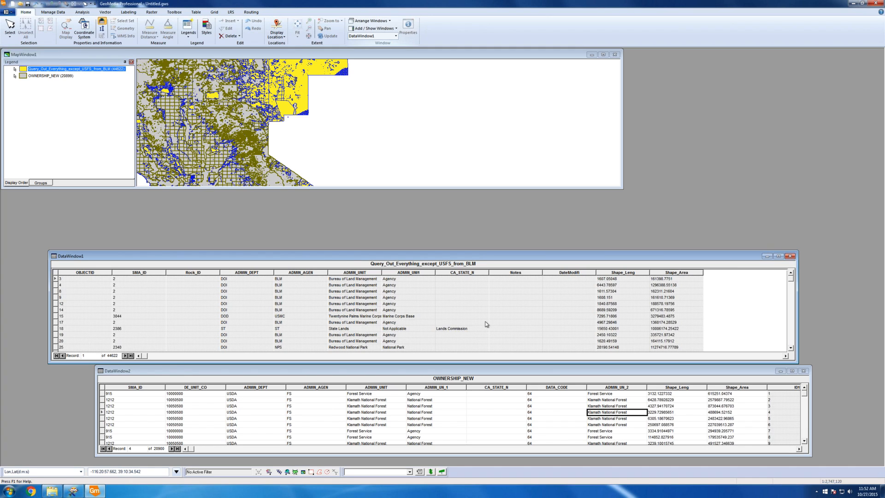
click(142, 111)
drag(189, 54, 213, 86)
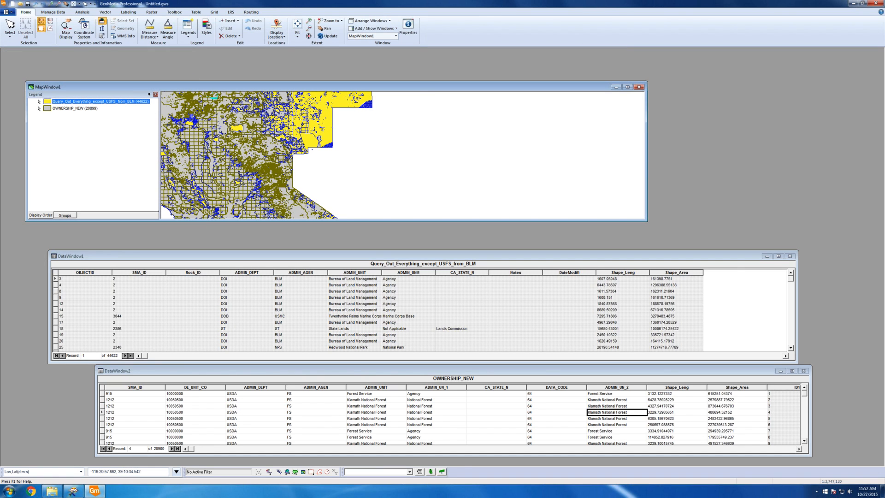
Start Output to Feature Classes with Query_Out_Everything_except_USFS_from_BLM as the source and turn off displaying target feature classes in the map window
click(54, 12)
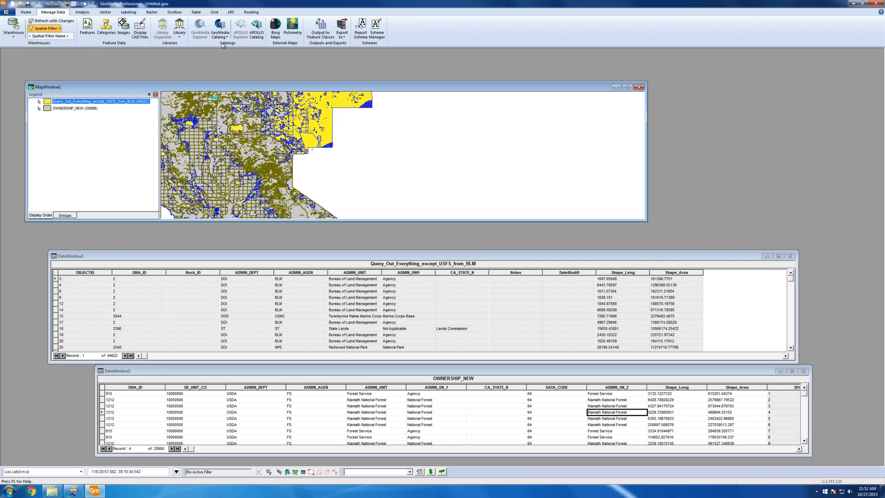
click(318, 28)
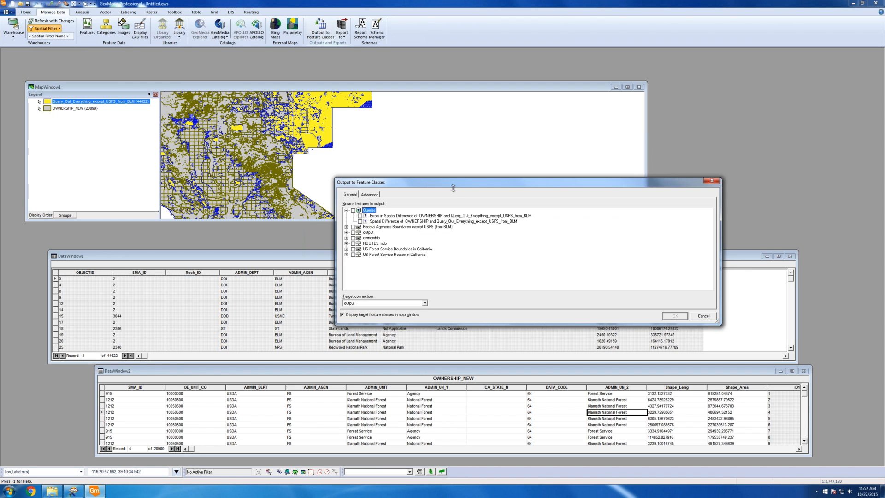
drag(455, 170, 468, 91)
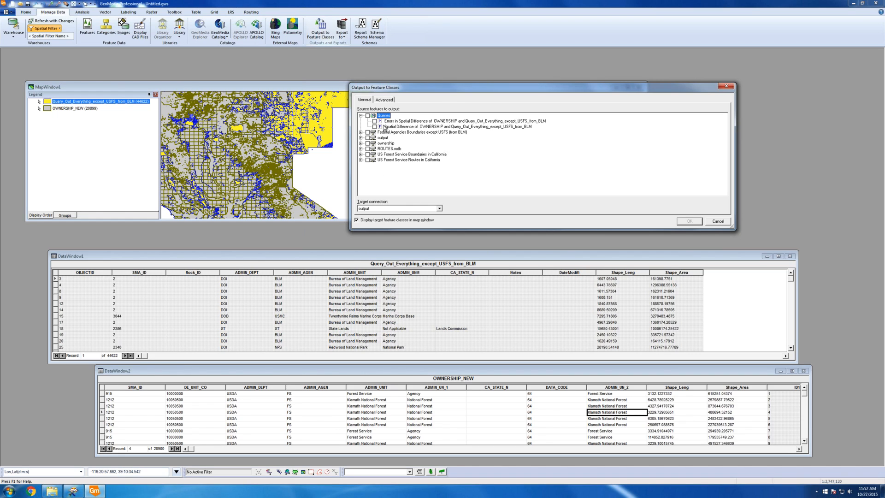
click(360, 115)
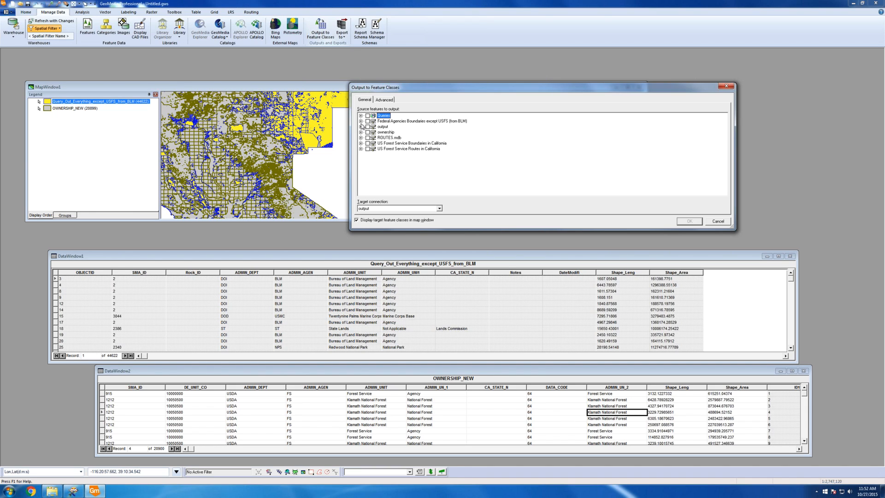
click(360, 121)
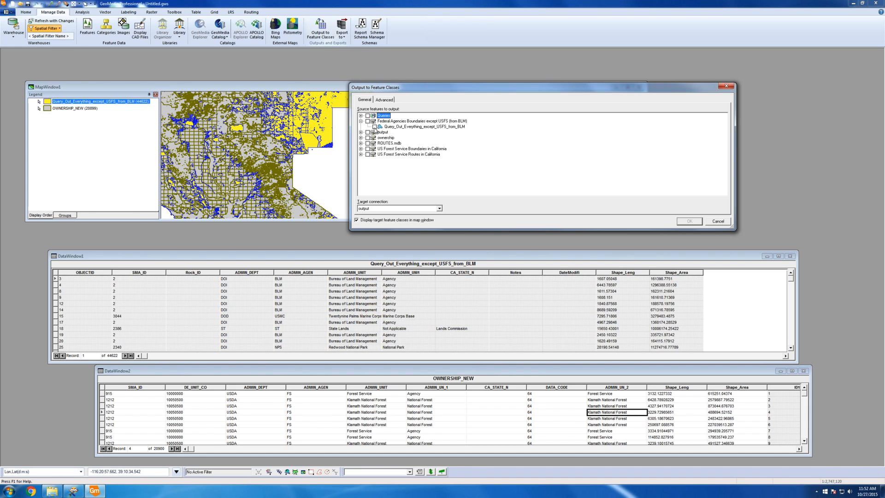
click(361, 220)
click(362, 222)
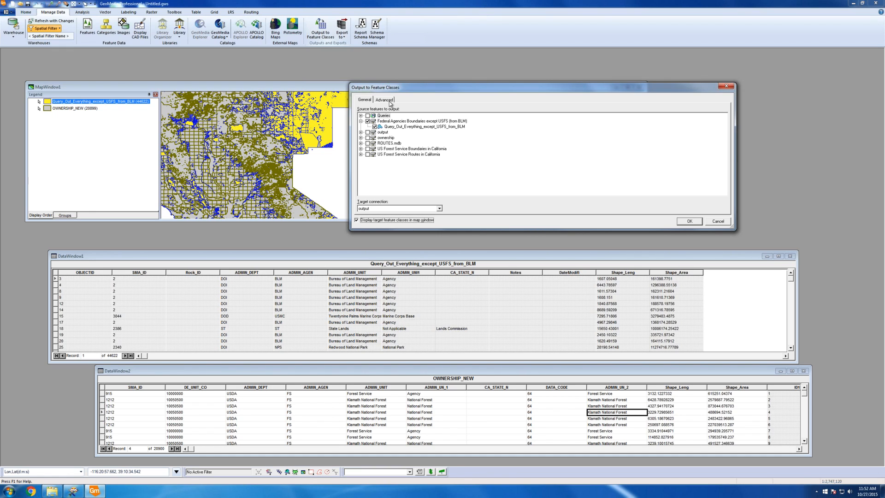
click(362, 221)
Set the output's target feature class to OWNERSHIP_NEW with the output mode Append
click(384, 99)
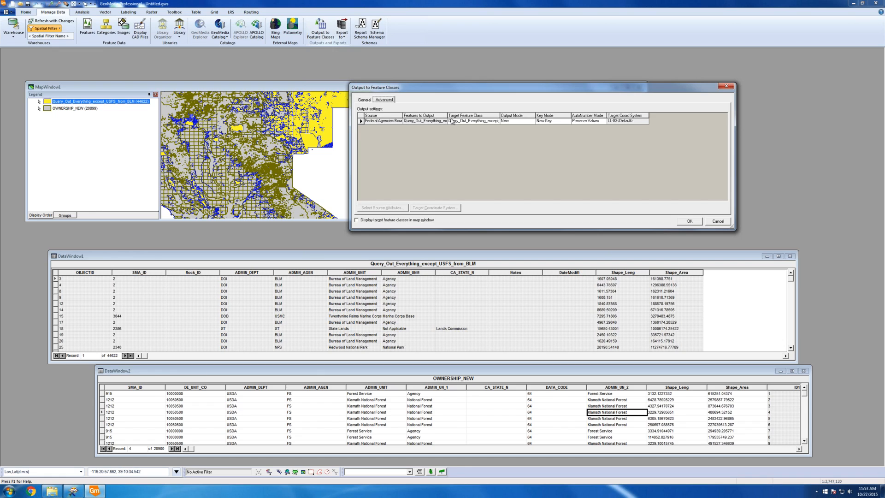
click(494, 122)
click(496, 121)
click(495, 127)
click(522, 122)
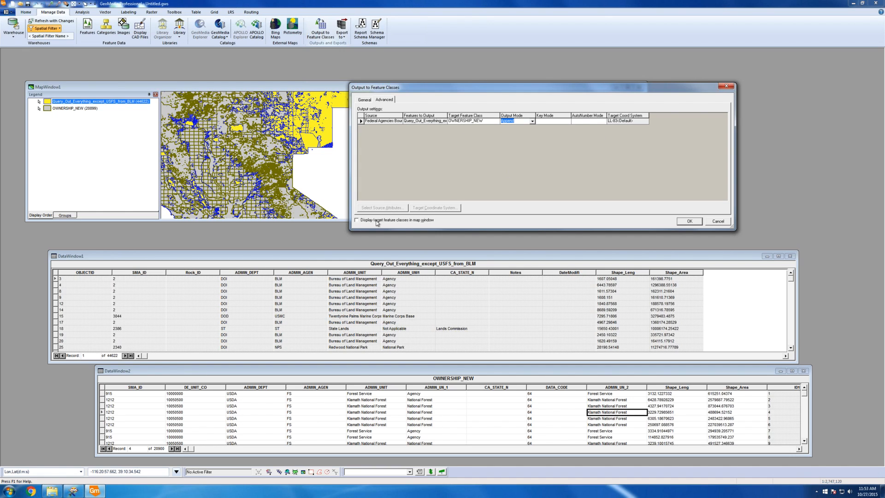
Exclude the OBJECTID and Rock_ID source attributes from the OWNERSHIP_NEW append output
click(361, 121)
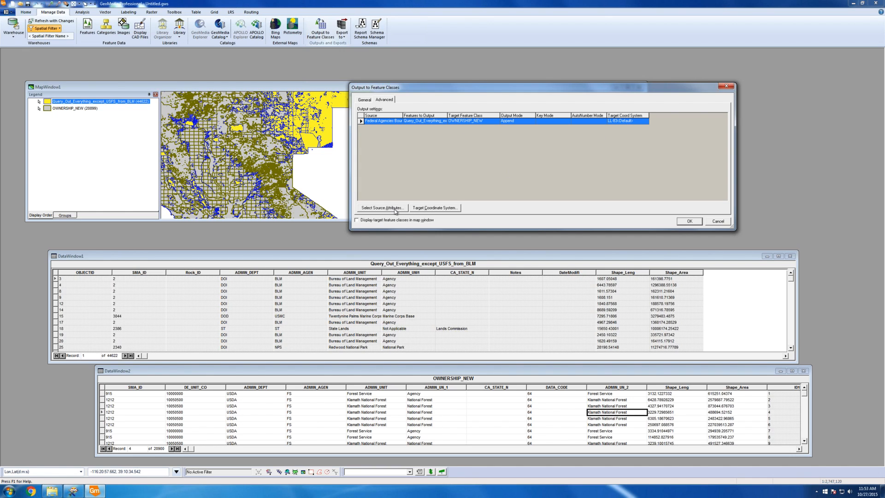
click(395, 208)
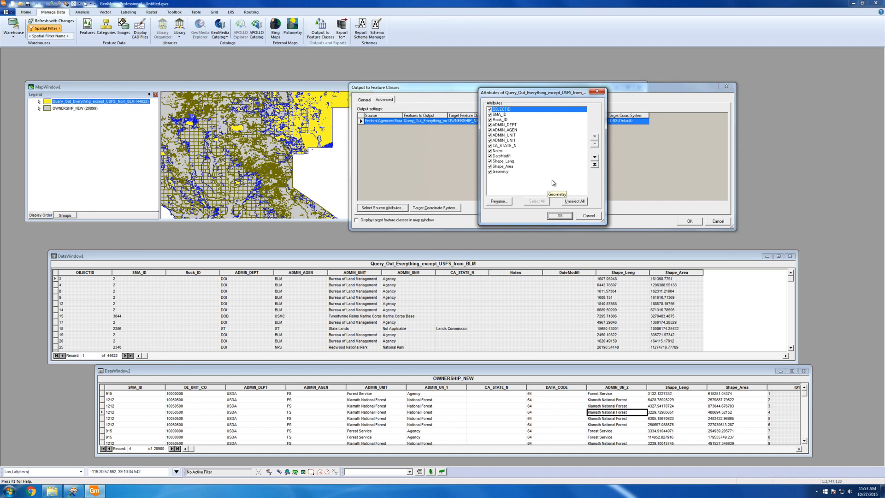
click(489, 109)
click(490, 121)
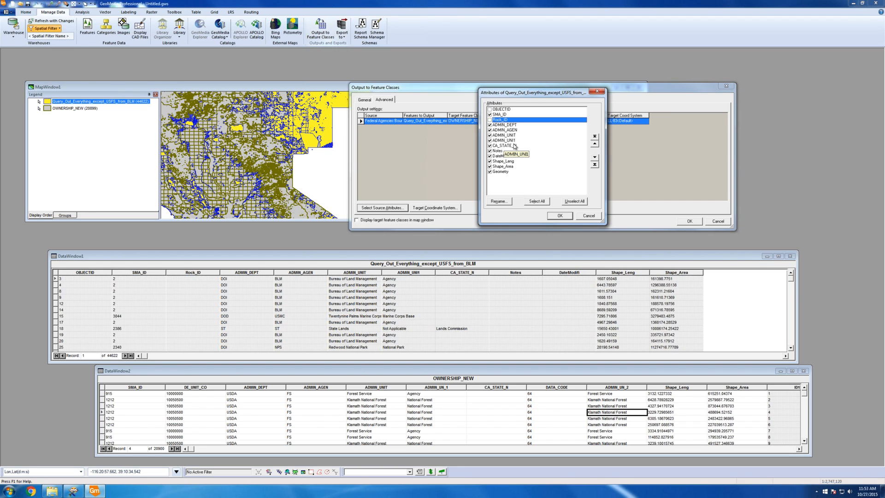
Rename the second administrative unit attribute of the output source to ADMIN_UNI_1 to match OWNERSHIP_NEW
click(510, 141)
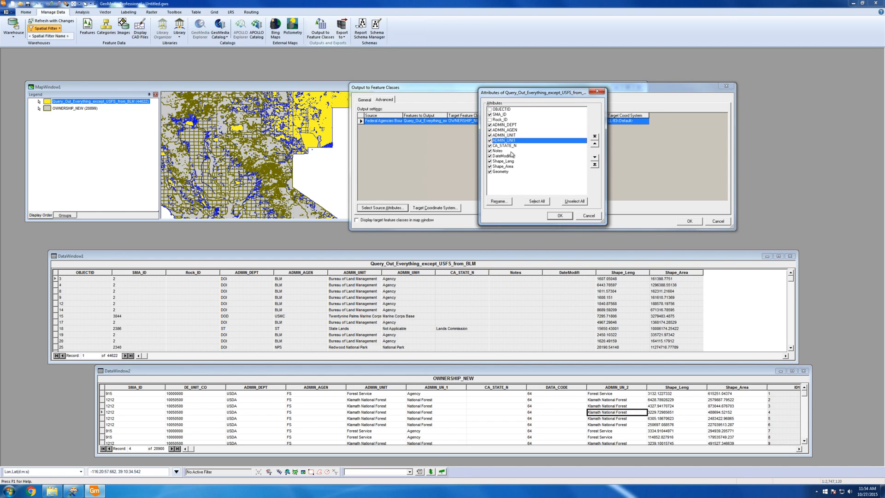
click(501, 201)
click(534, 166)
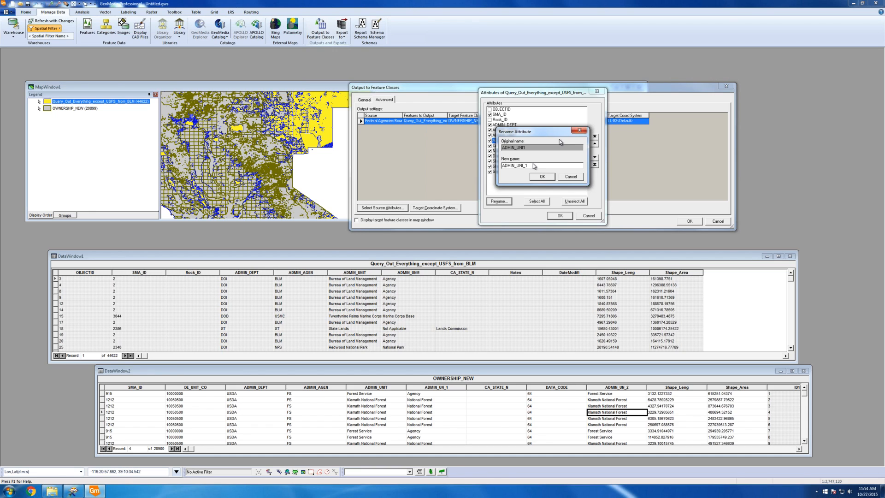
click(542, 177)
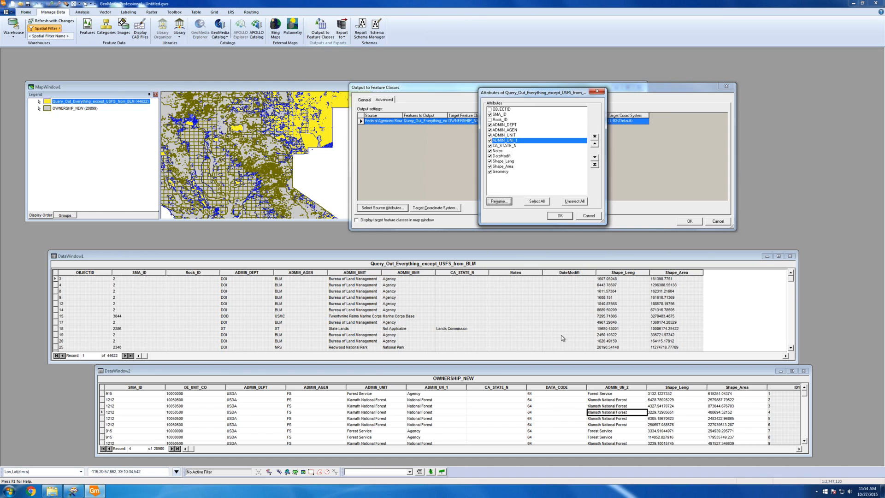
Exclude the Notes and DateModifi attributes and accept the source attribute selection
click(489, 151)
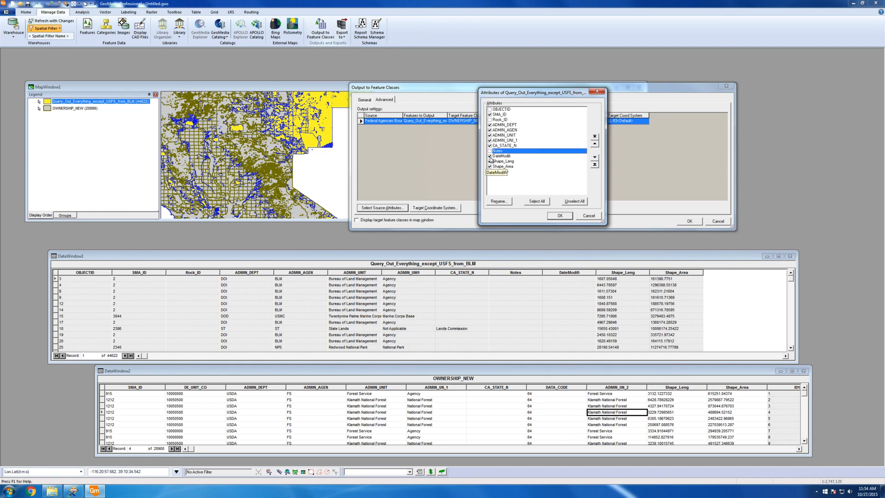
click(489, 156)
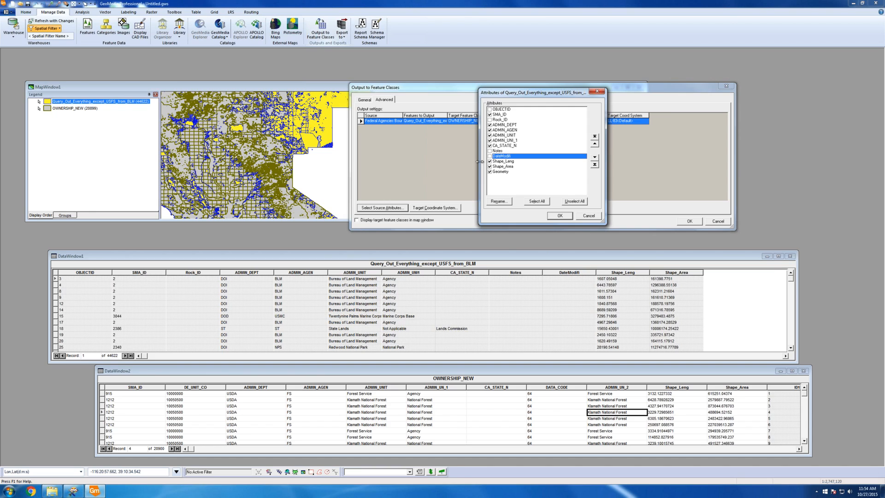
click(561, 217)
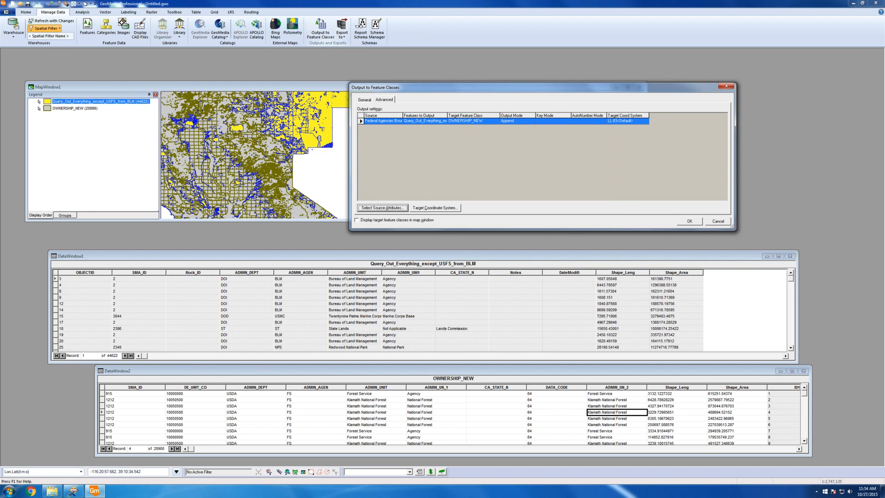
Run the output in Append mode to add the BLM agency boundaries to OWNERSHIP_NEW
click(690, 223)
drag(475, 88, 548, 75)
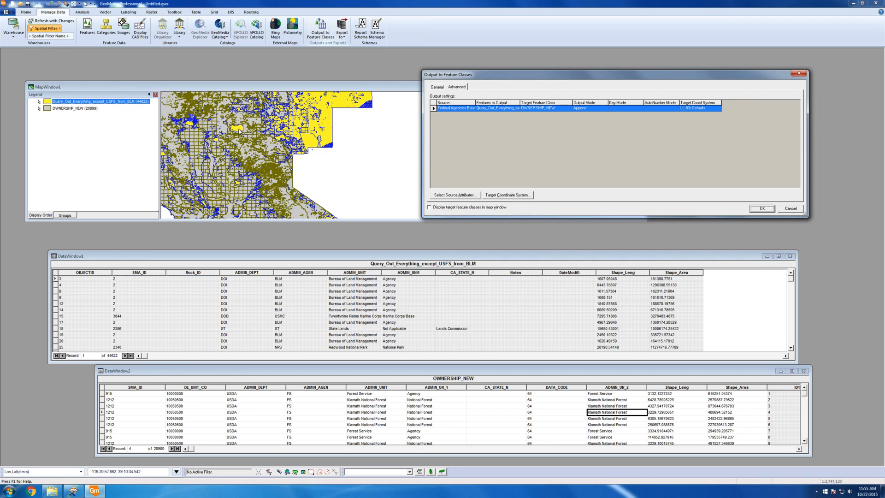
click(75, 100)
click(762, 208)
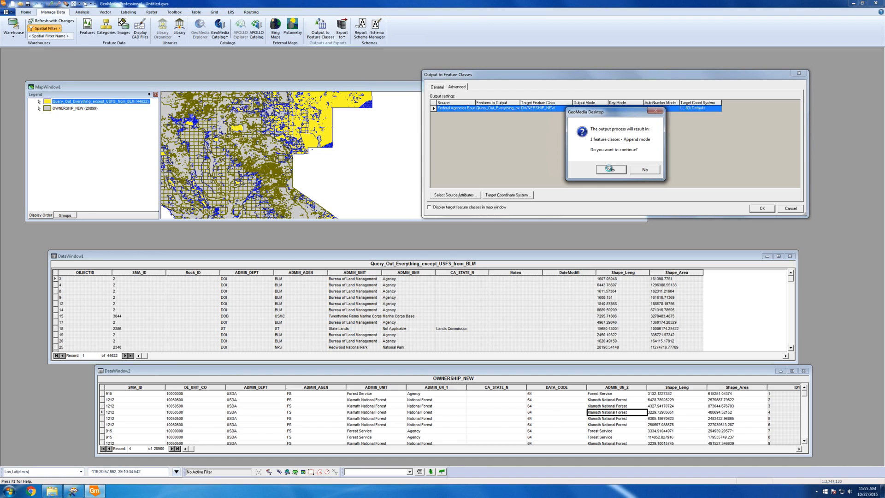
click(607, 169)
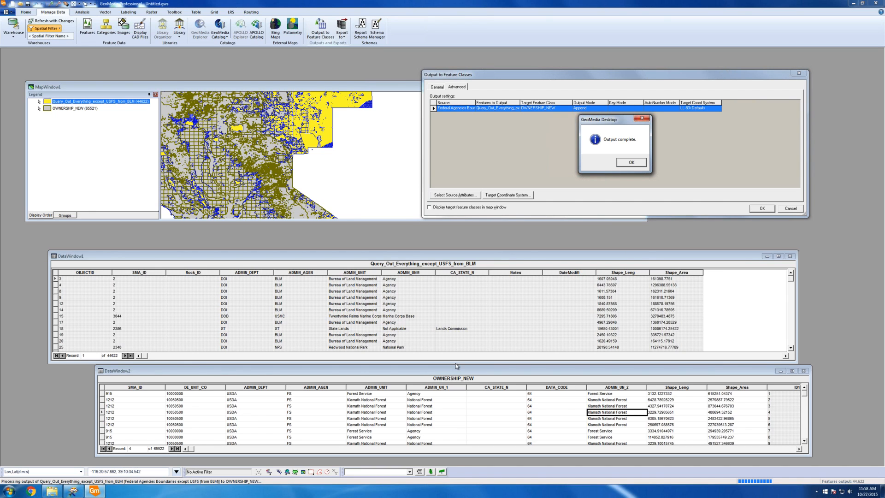
click(631, 163)
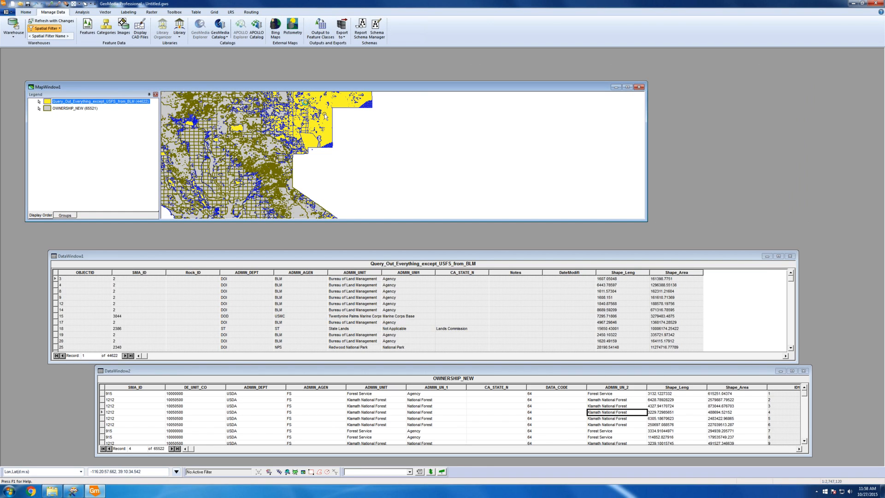
Turn off the agency boundaries query's display, maximize the map window, and bring all of California into view
right_click(92, 103)
click(105, 115)
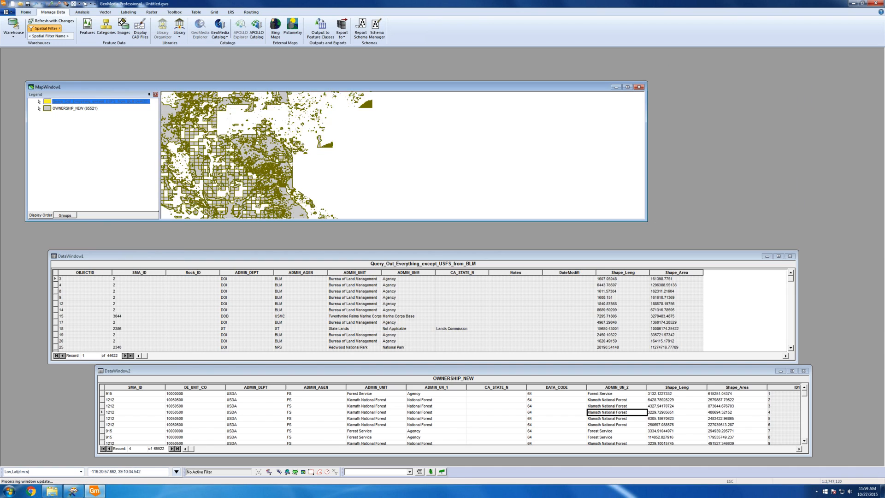
click(627, 87)
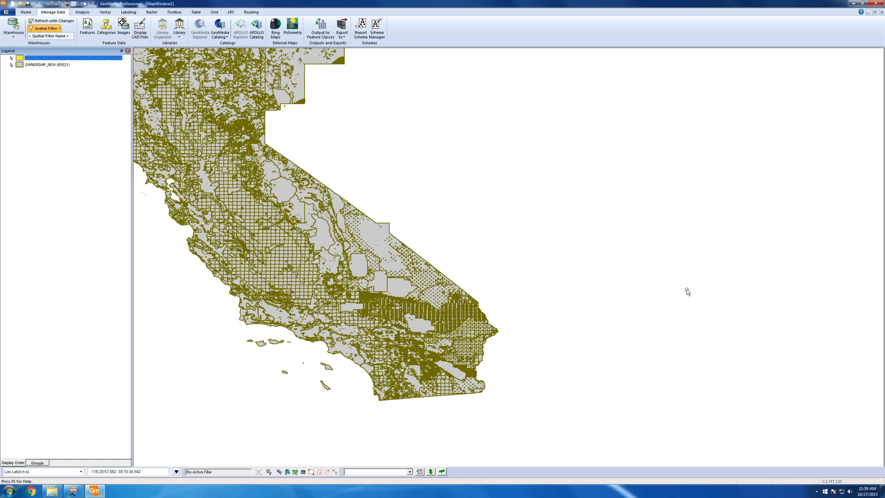
right_click(453, 199)
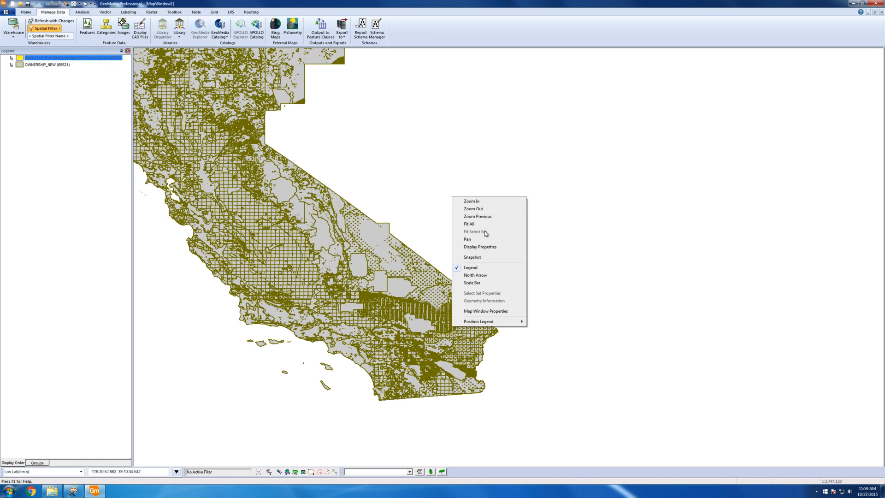
click(482, 240)
drag(389, 180, 499, 227)
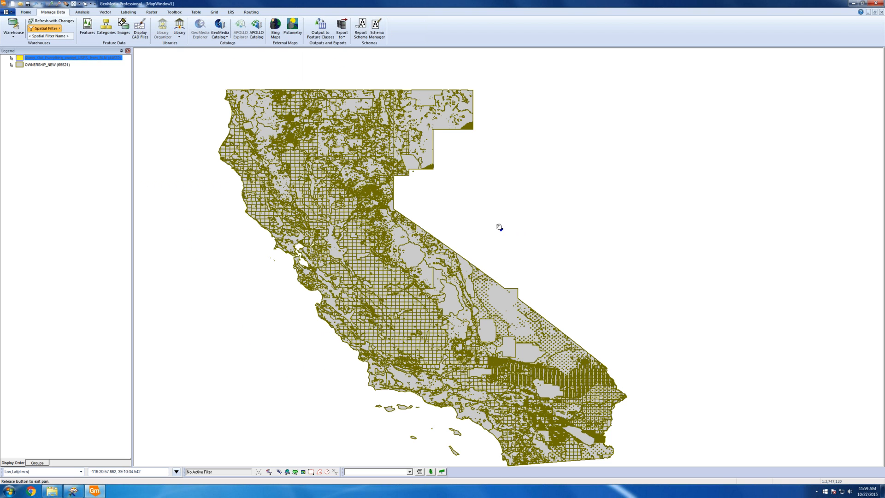
key(Escape)
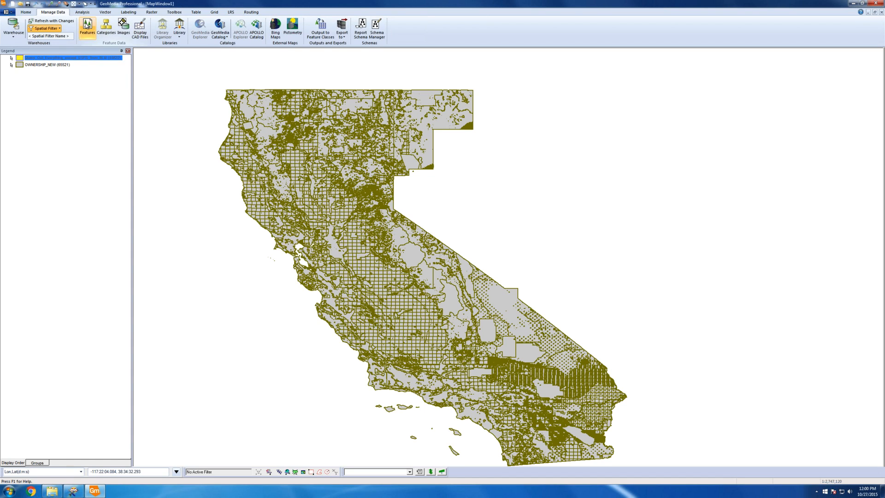
click(85, 14)
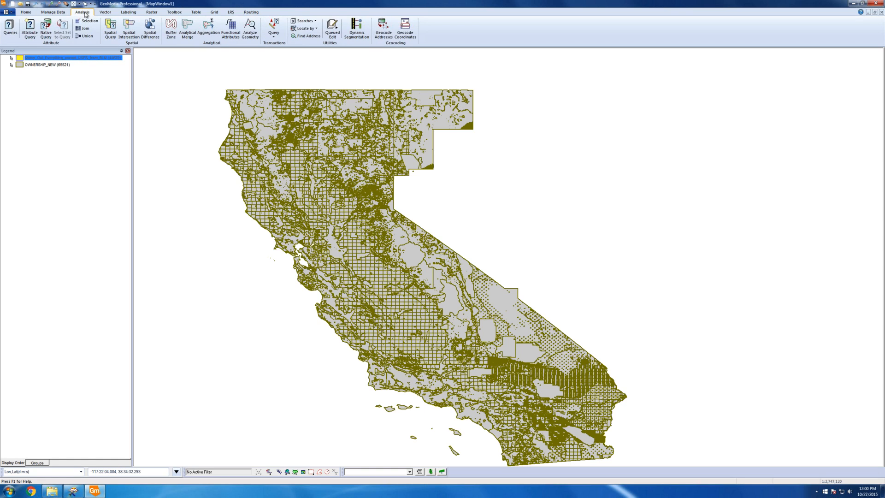
click(129, 28)
right_click(57, 85)
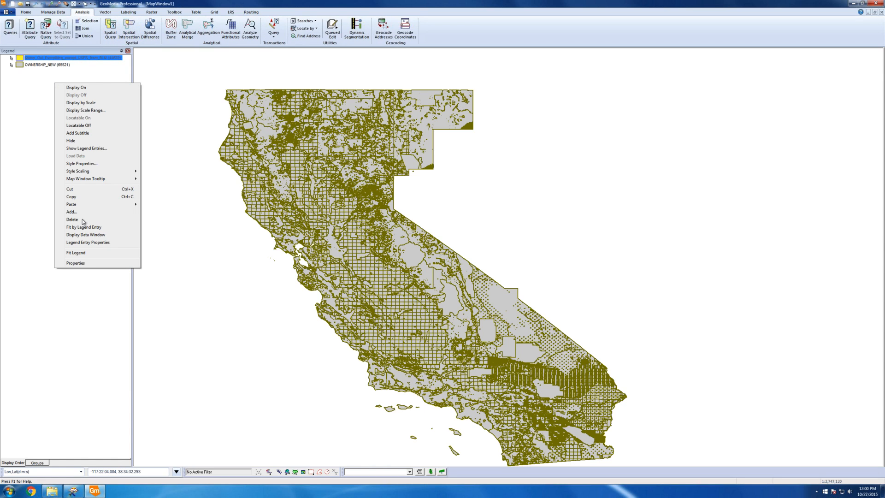
click(131, 34)
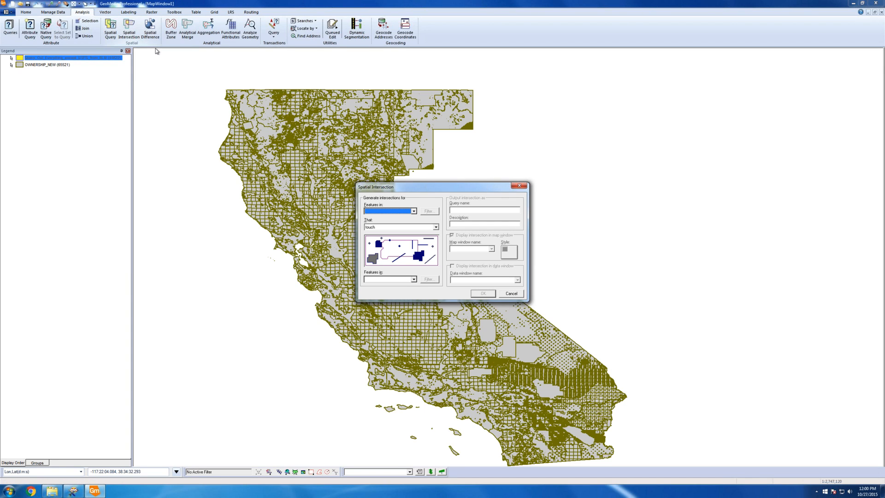
click(517, 186)
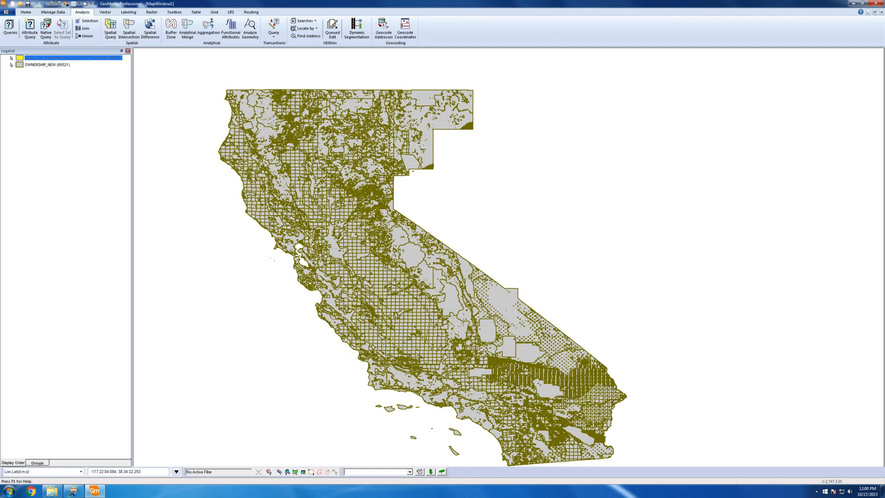
Add US_Forest_Boundaries_in_California to the map legend
right_click(35, 129)
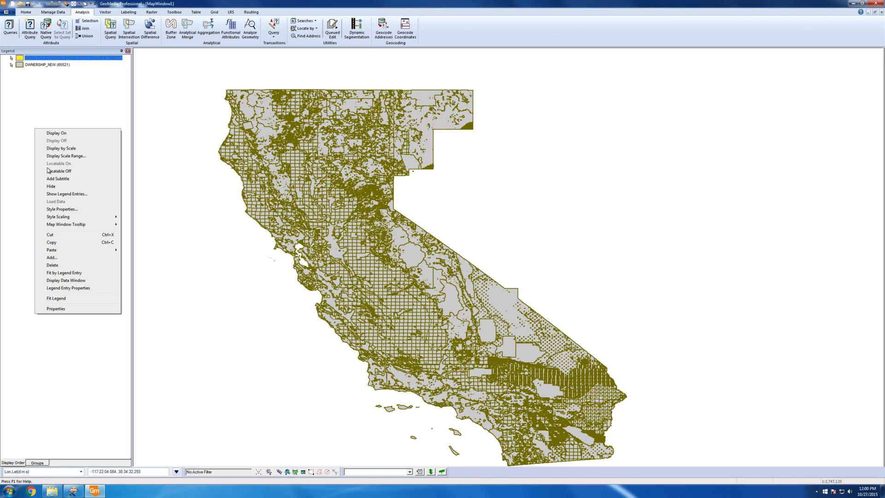
click(50, 258)
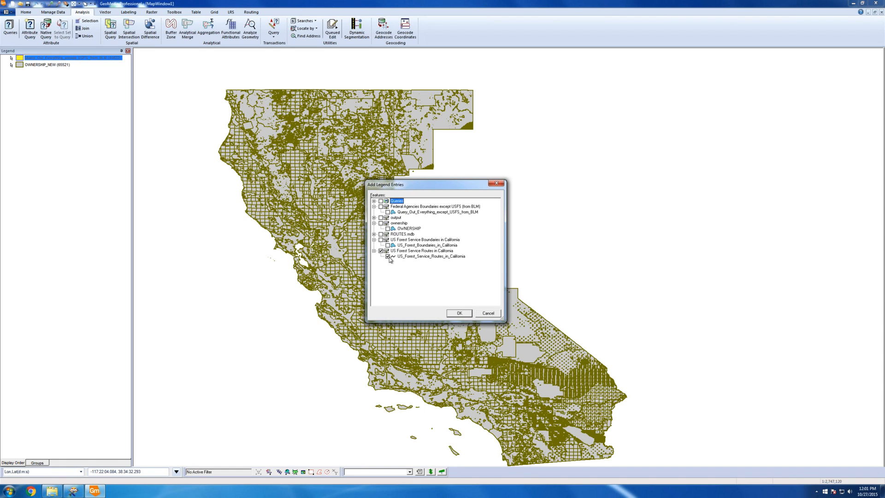
click(388, 256)
click(387, 245)
click(459, 314)
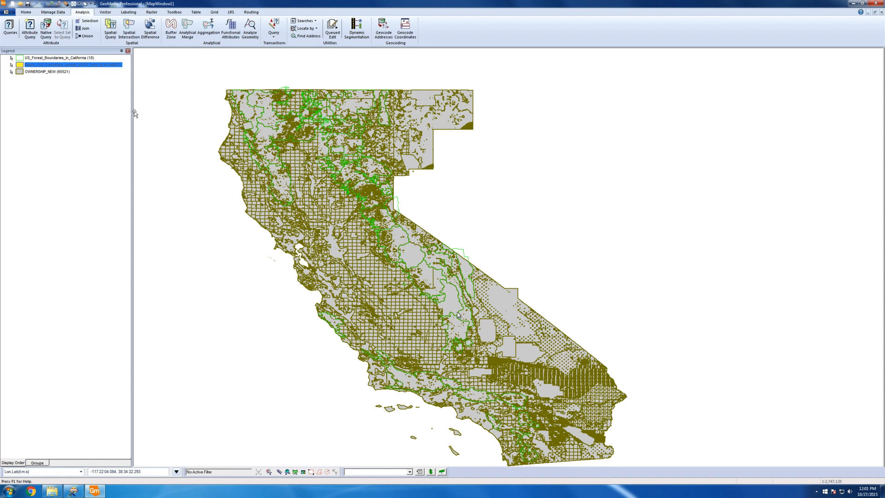
Start a Spatial Difference with OWNERSHIP_NEW from the output warehouse as the features to subtract from
click(149, 35)
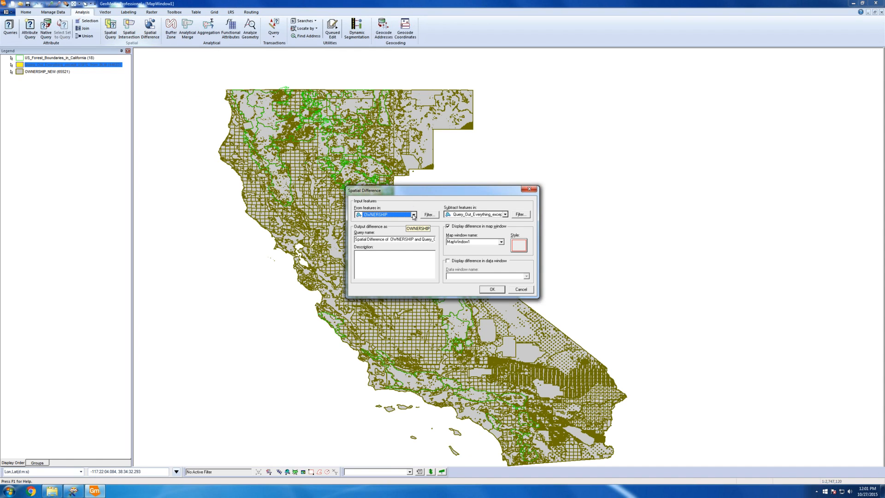
click(413, 215)
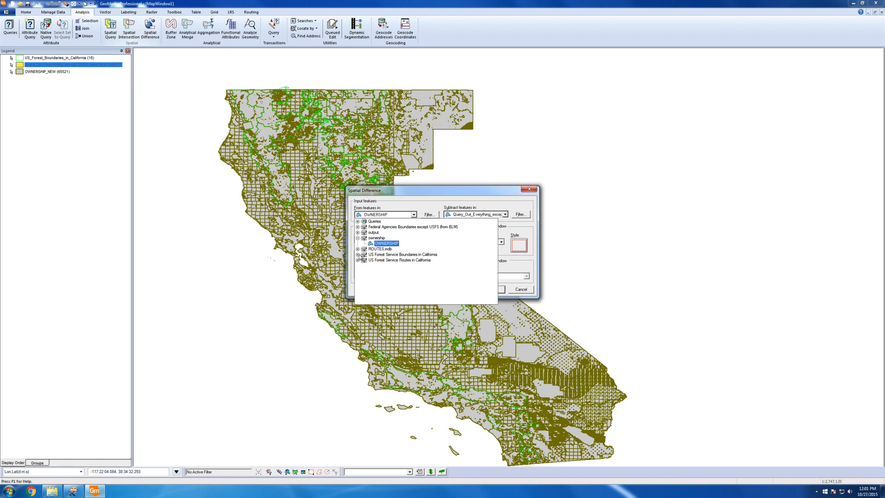
double_click(366, 255)
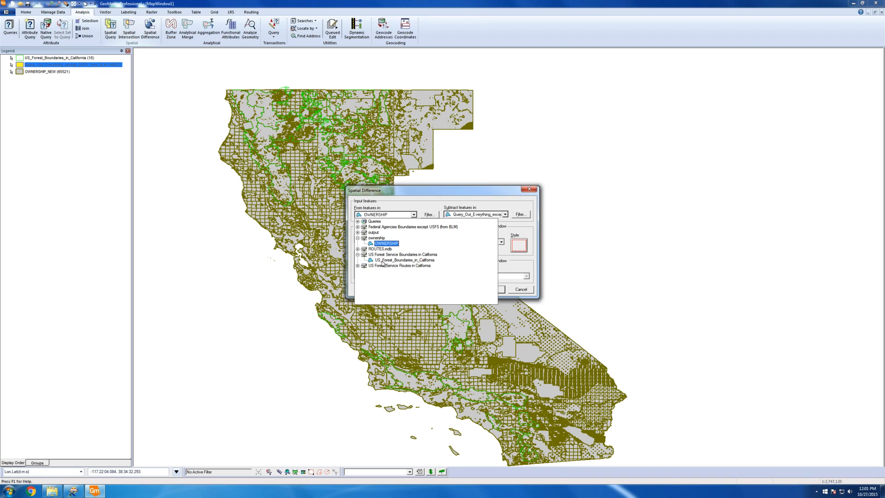
click(383, 260)
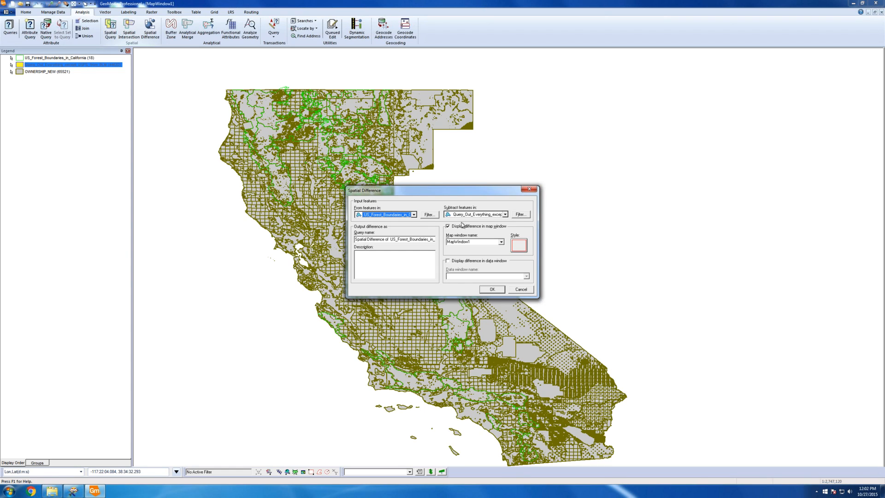
click(413, 215)
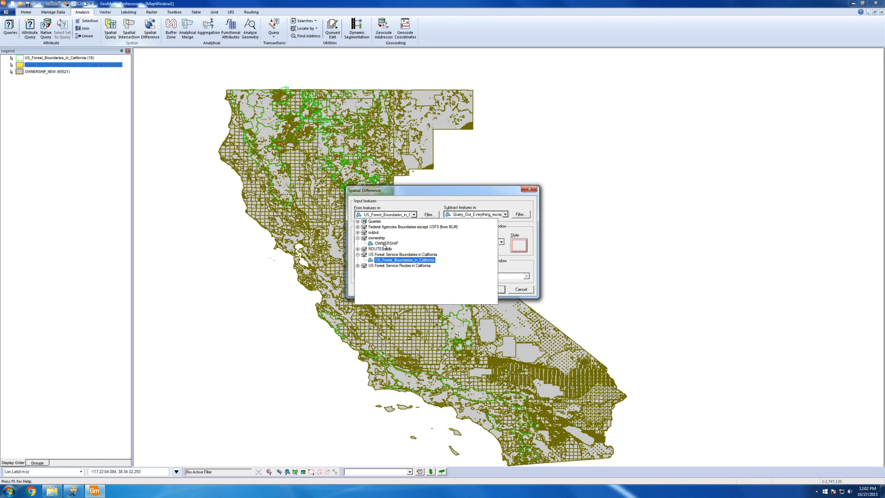
click(357, 233)
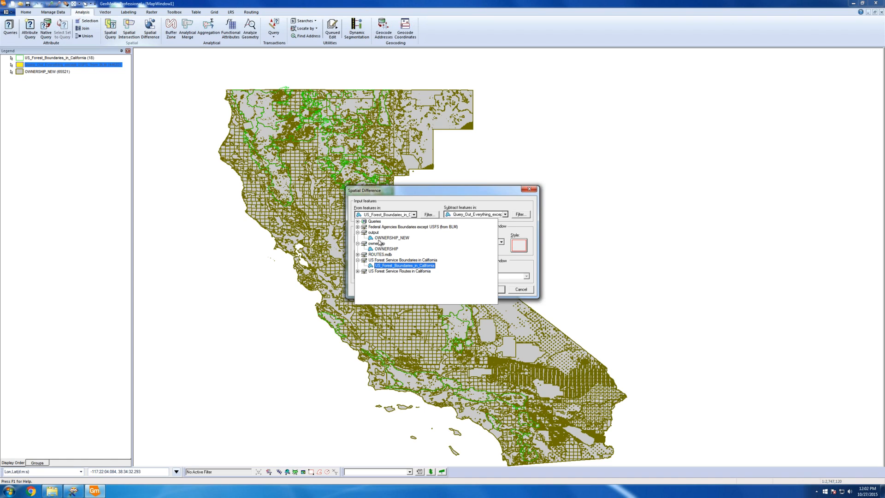
click(389, 237)
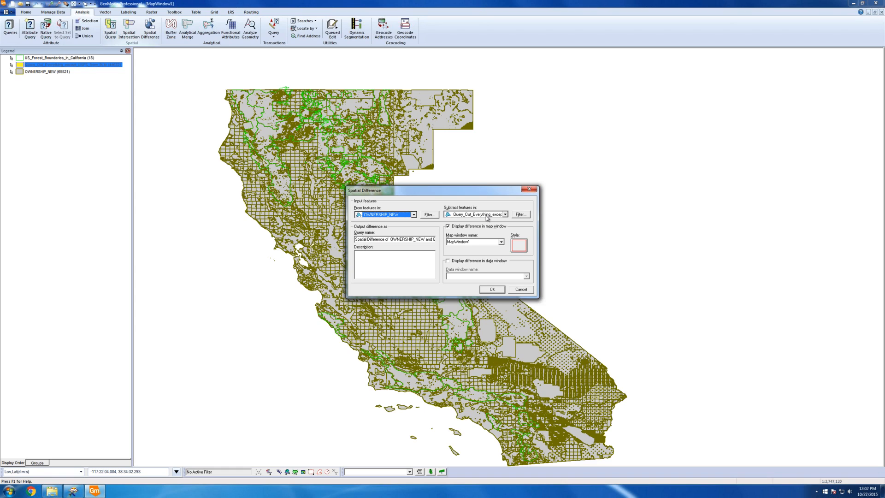
Set US_Forest_Boundaries_in_California as the features to subtract in the Spatial Difference
click(486, 215)
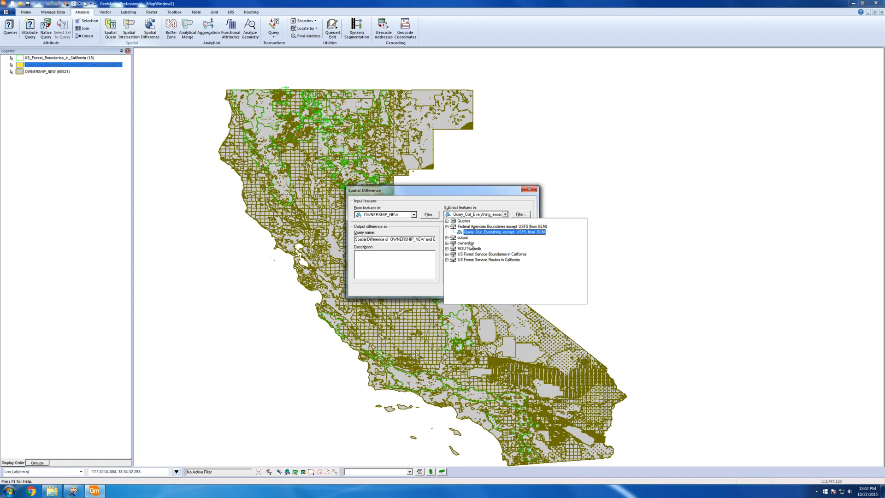
click(448, 254)
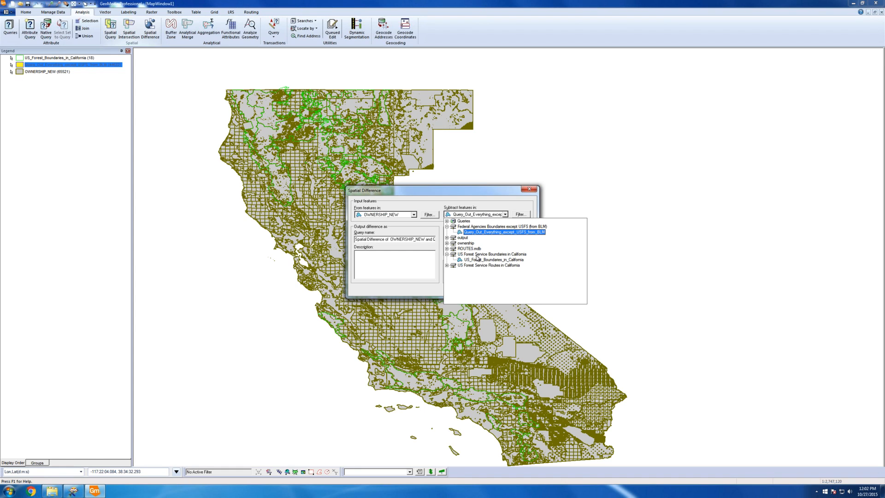
click(475, 259)
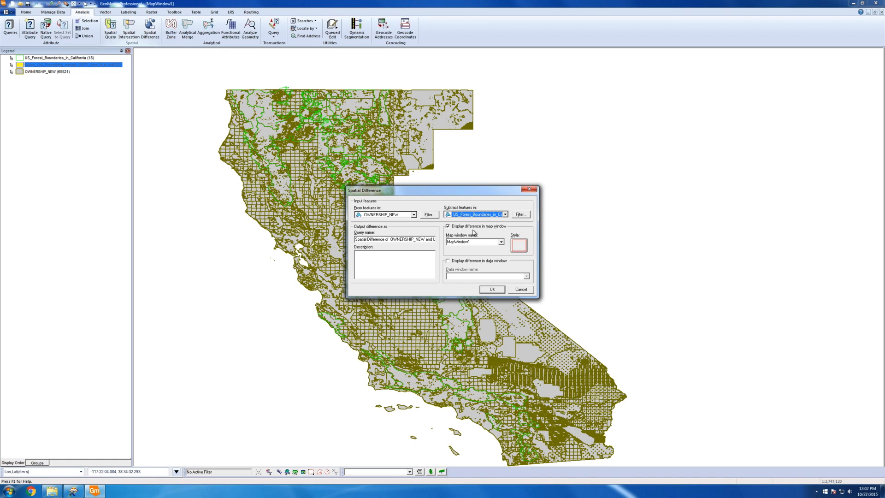
Run the Spatial Difference, displaying the result in MapWindow1 with the red boundary style
click(519, 245)
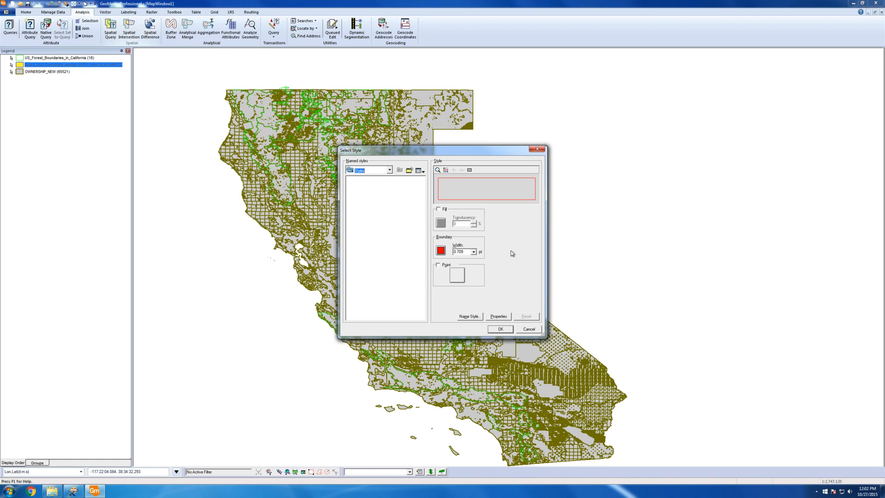
click(499, 328)
click(497, 289)
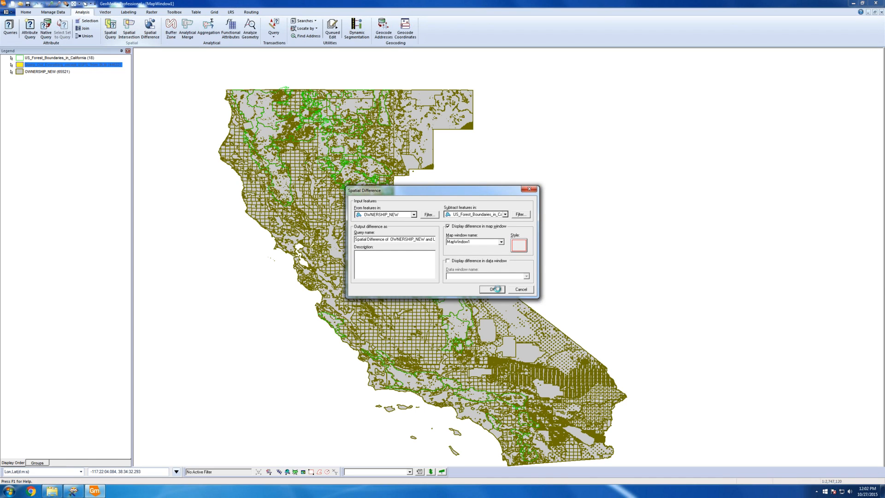
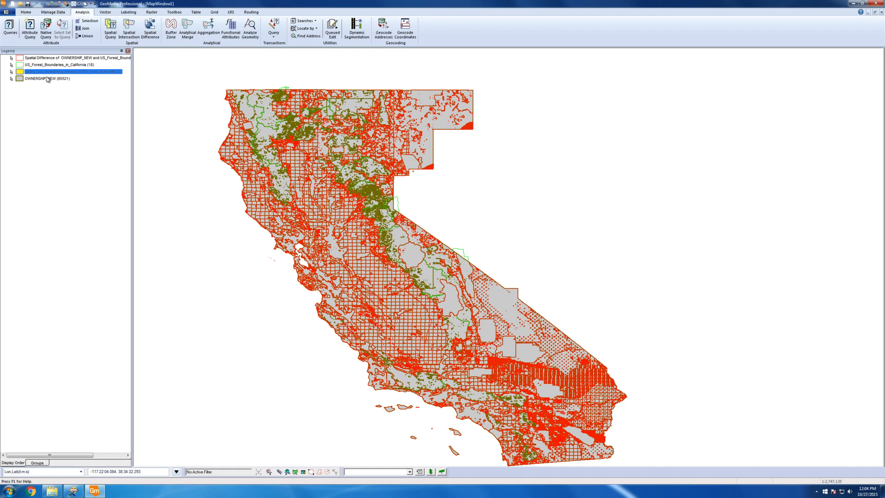
Turn off the display of OWNERSHIP_NEW, the BLM agency boundaries query and US_Forest_Boundaries_in_California
click(38, 80)
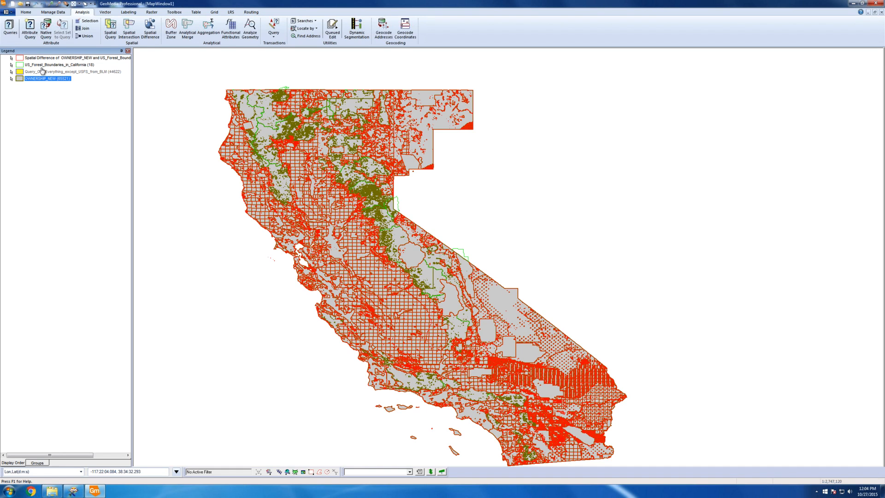
shift+click(42, 65)
right_click(41, 67)
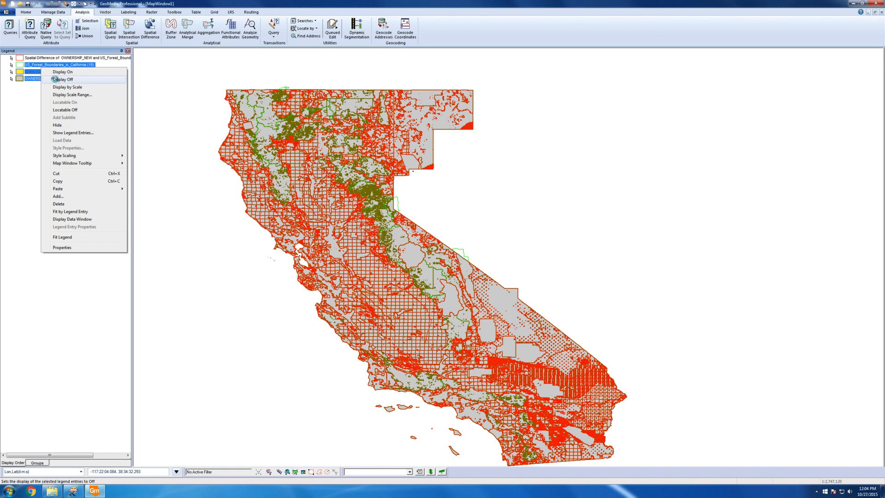
click(55, 79)
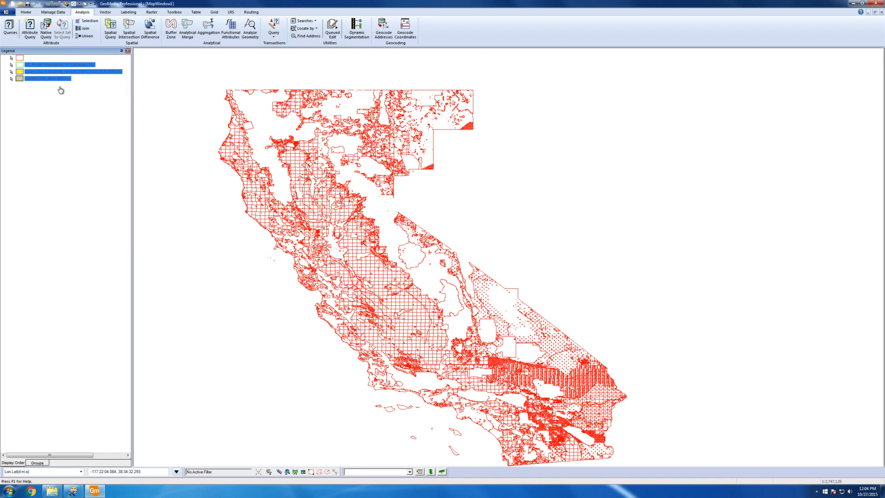
Enable the grey area fill in the style of the Spatial Difference legend entry and apply it
double_click(21, 60)
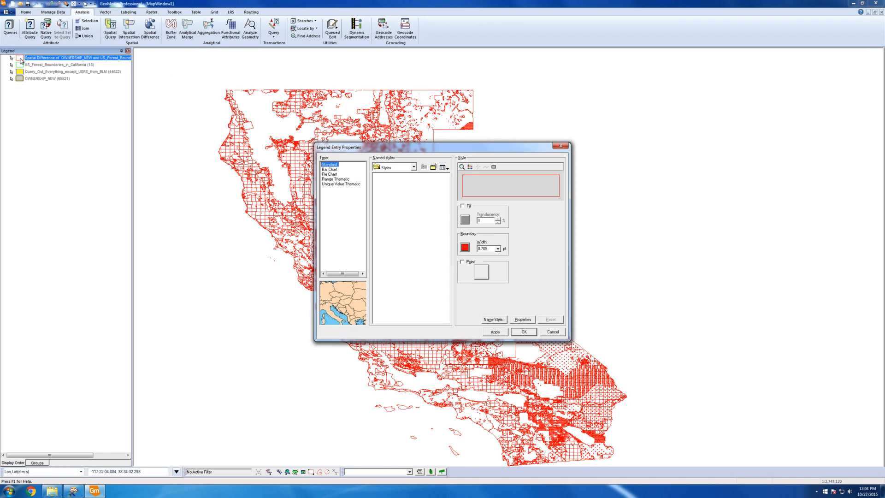
click(462, 206)
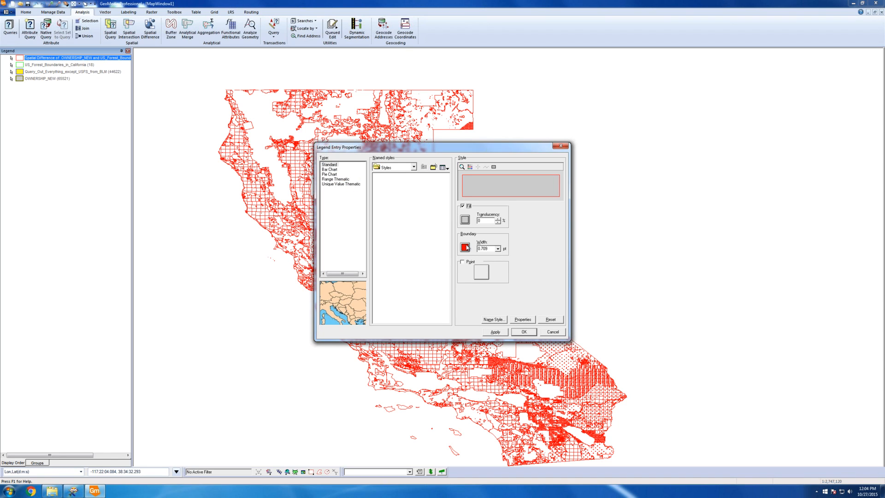
click(495, 332)
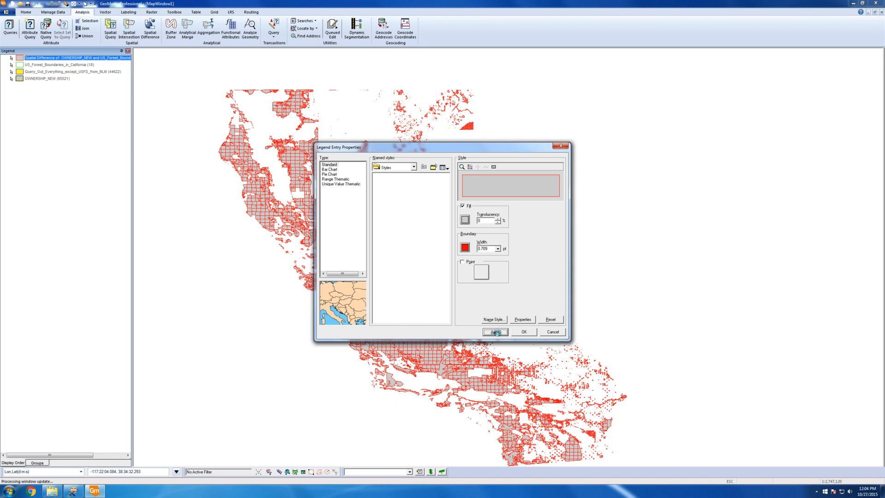
click(524, 332)
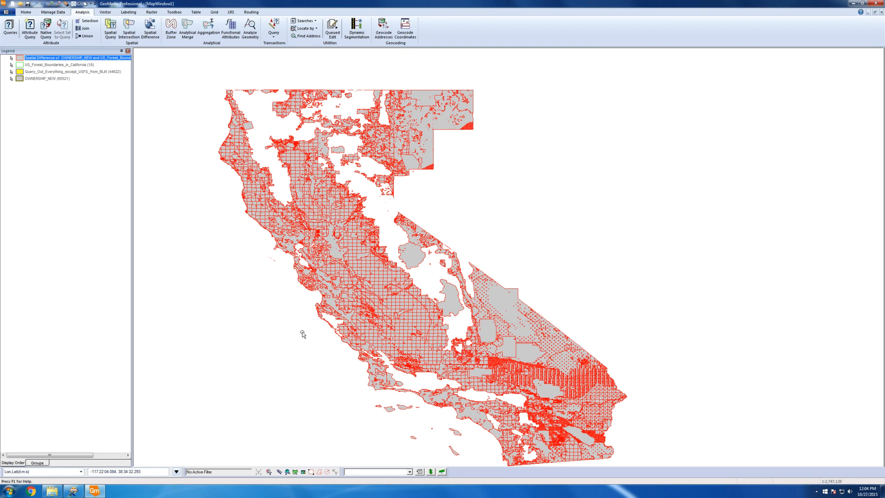
Turn US_Forest_Boundaries_in_California back on and move it above the Spatial Difference in the legend's display order
right_click(36, 65)
click(63, 70)
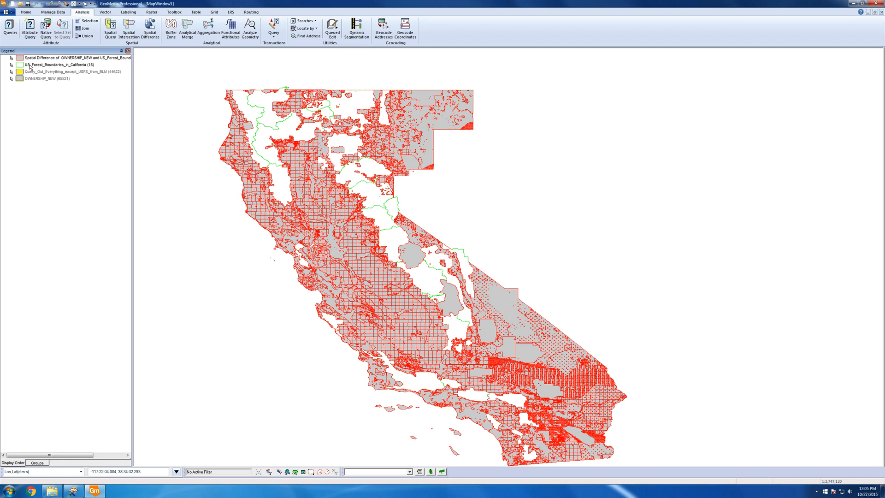
drag(30, 66, 22, 59)
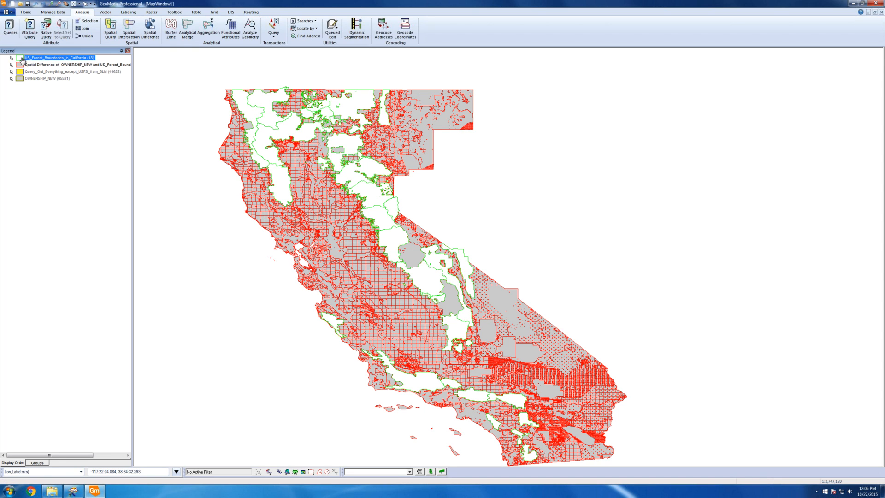
Restyle the US_Forest_Boundaries_in_California boundary with a 4.5 pt width and a darker green colour
double_click(21, 59)
click(497, 248)
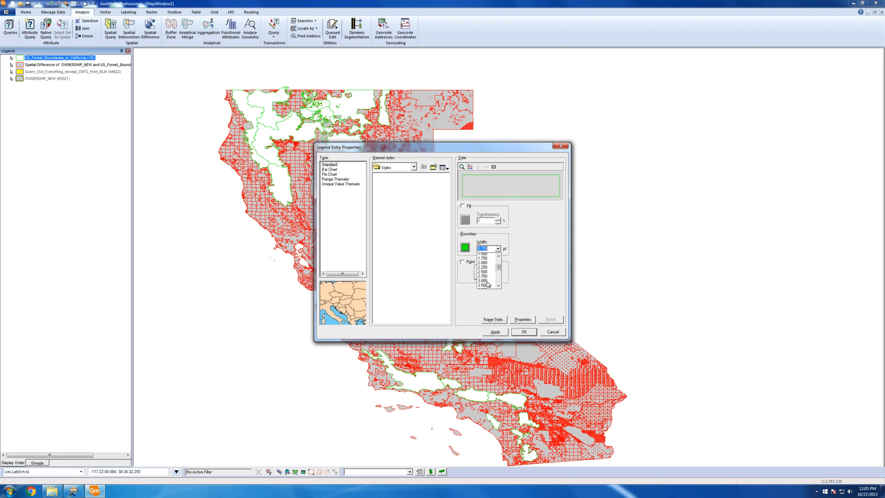
scroll(488, 284, down, 1)
click(485, 284)
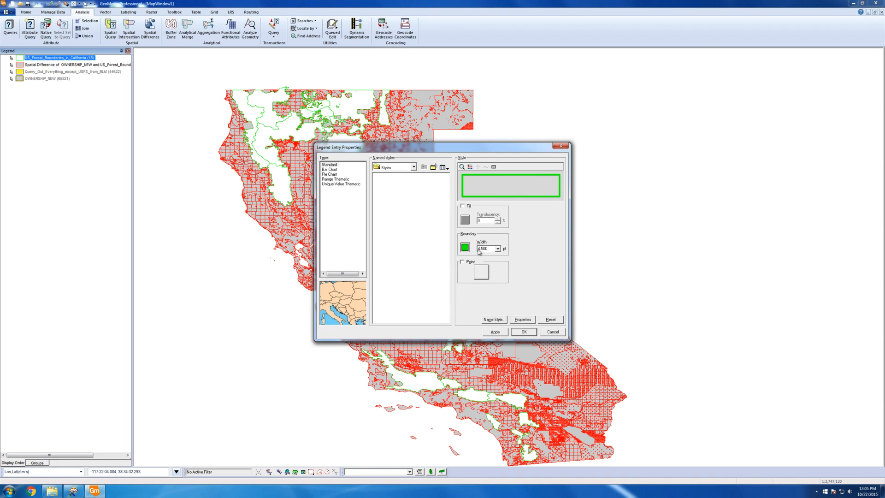
click(464, 248)
click(458, 264)
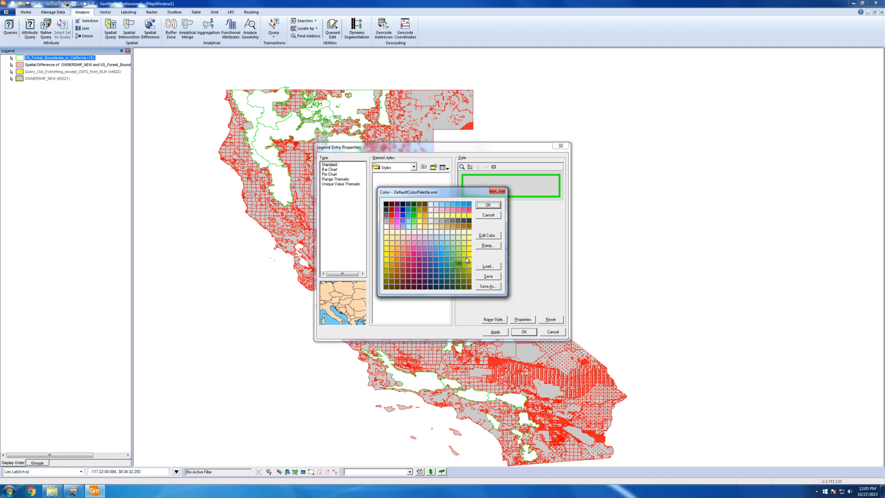
click(490, 205)
click(517, 331)
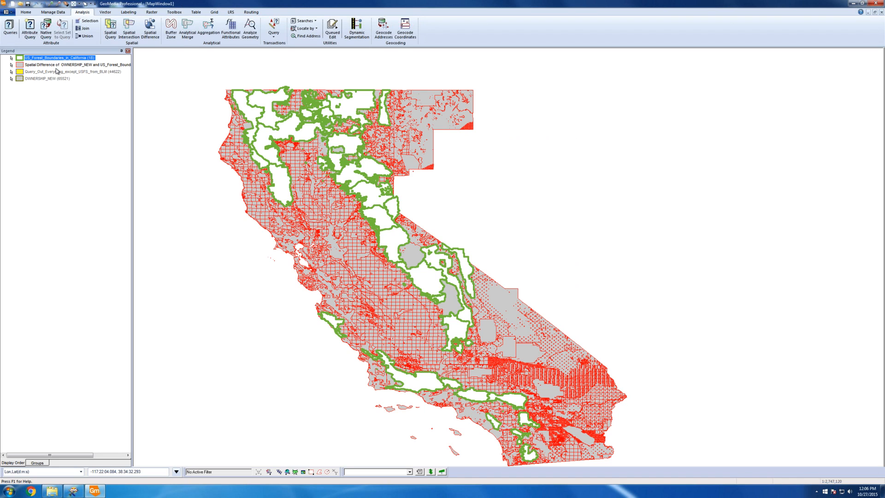
Set up Output to Feature Classes for the Spatial Difference of OWNERSHIP_NEW and US_Forest_Boundaries_in_California, targeting the output connection, without running it
click(63, 11)
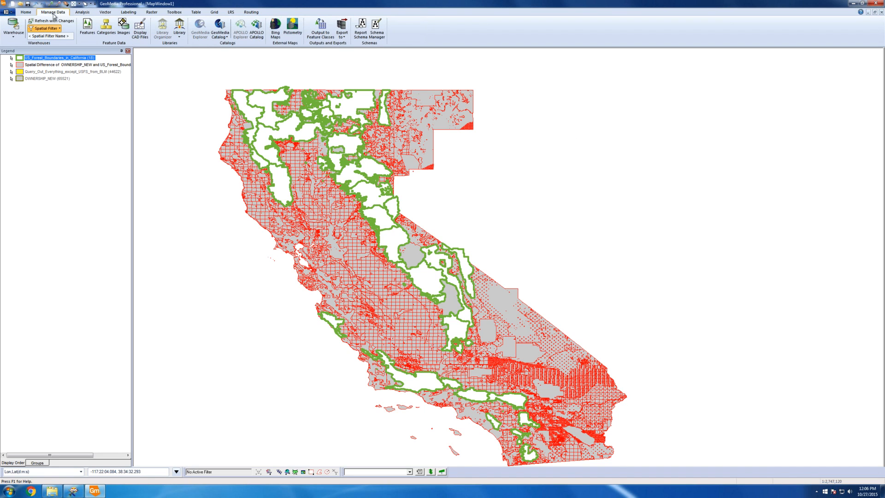
click(322, 30)
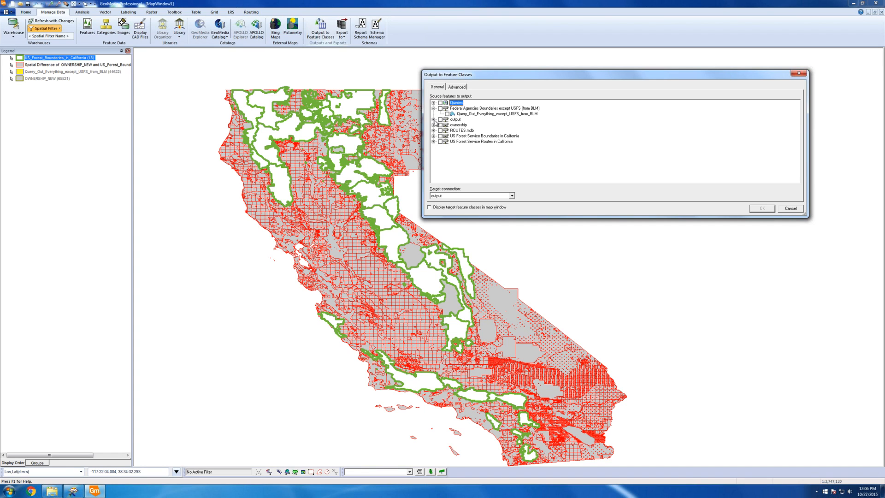
click(433, 103)
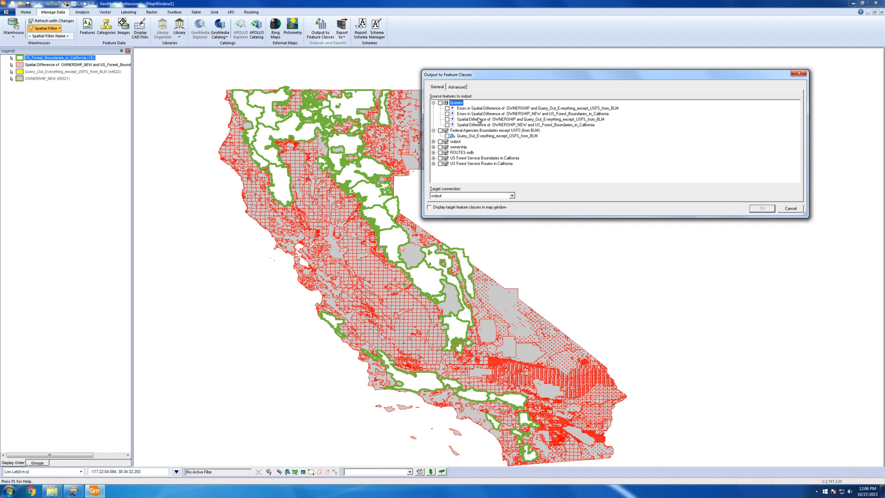
click(511, 125)
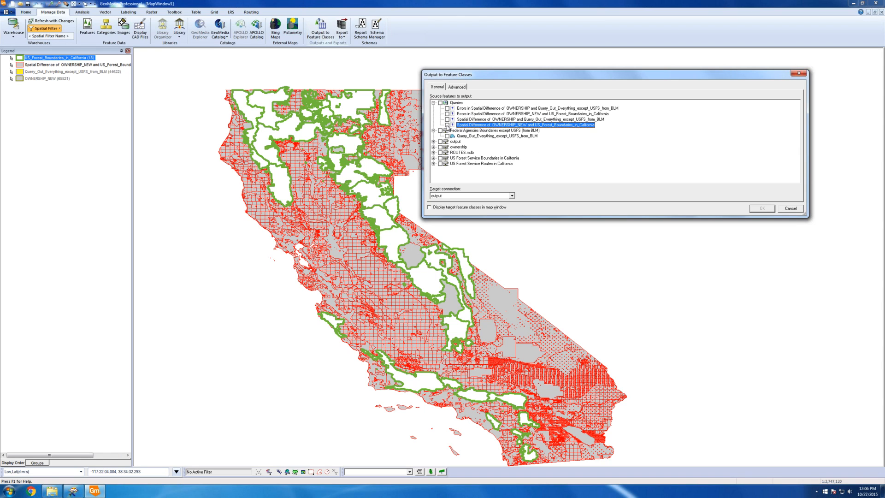
click(761, 209)
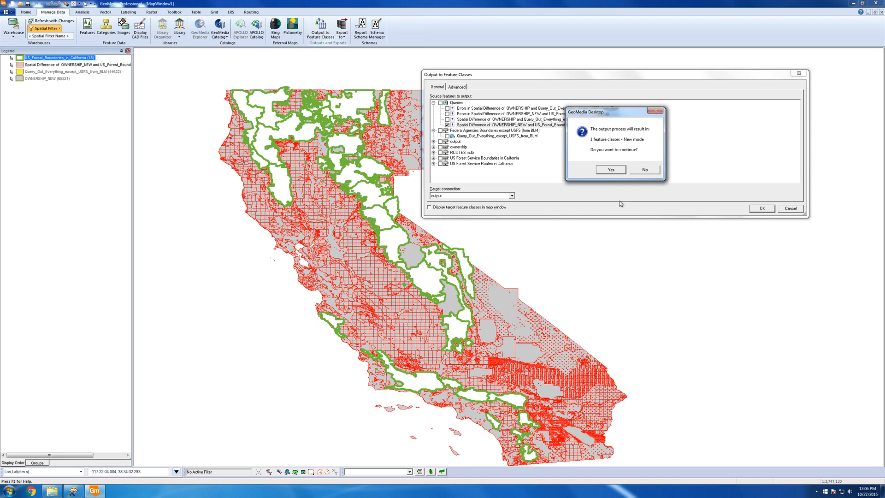
click(638, 169)
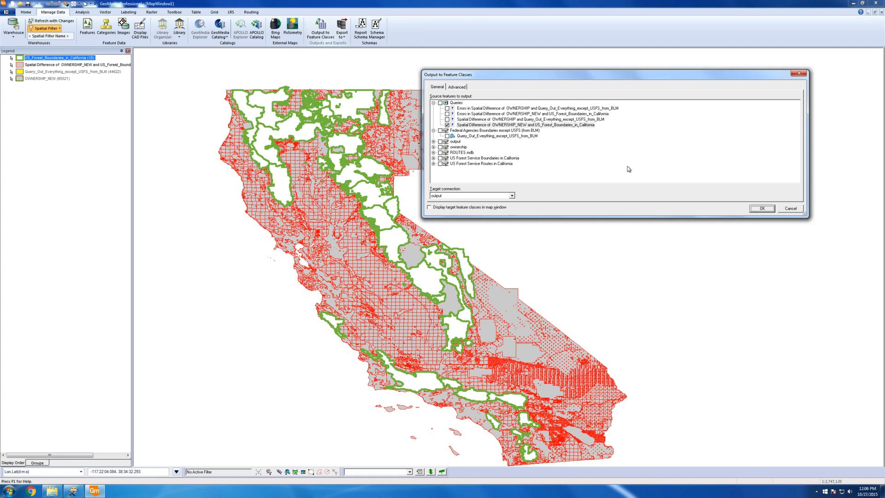
Name the target feature class OwnershipNew2 in the advanced output settings
click(457, 87)
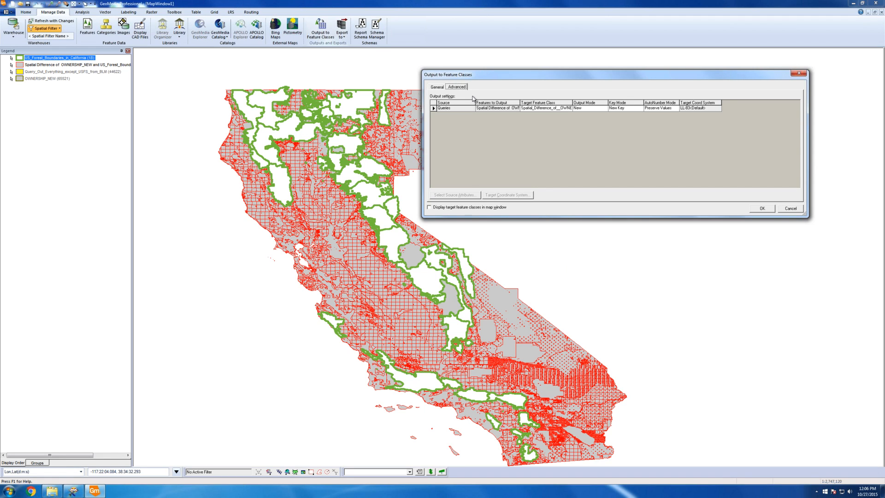
click(522, 108)
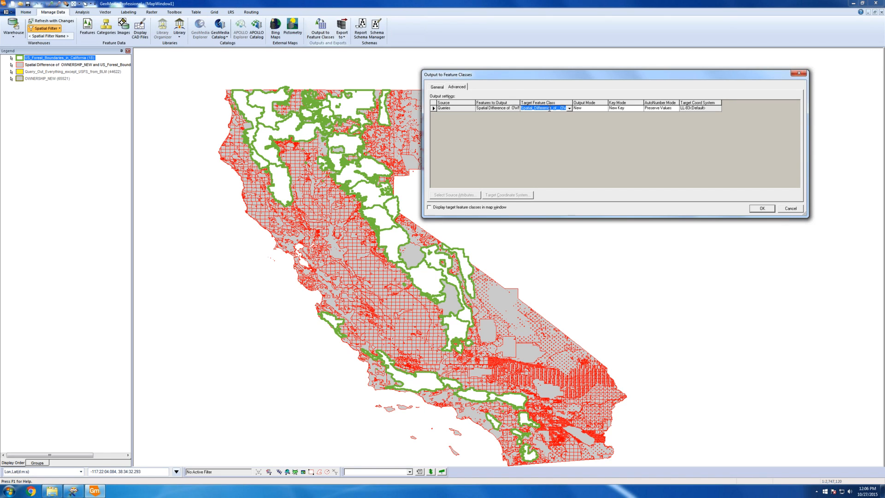
key(BackSpace)
text(Onership)
key(BackSpace)
key(BackSpace)
key(BackSpace)
key(BackSpace)
text(rship NEW)
key(BackSpace)
key(BackSpace)
key(BackSpace)
text(New)
Run the output of the Spatial Difference query to the new feature class
click(760, 209)
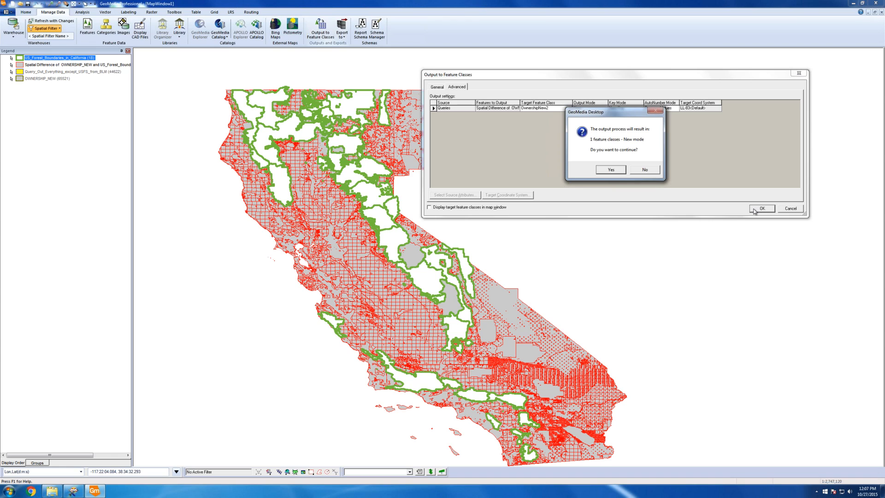
click(611, 170)
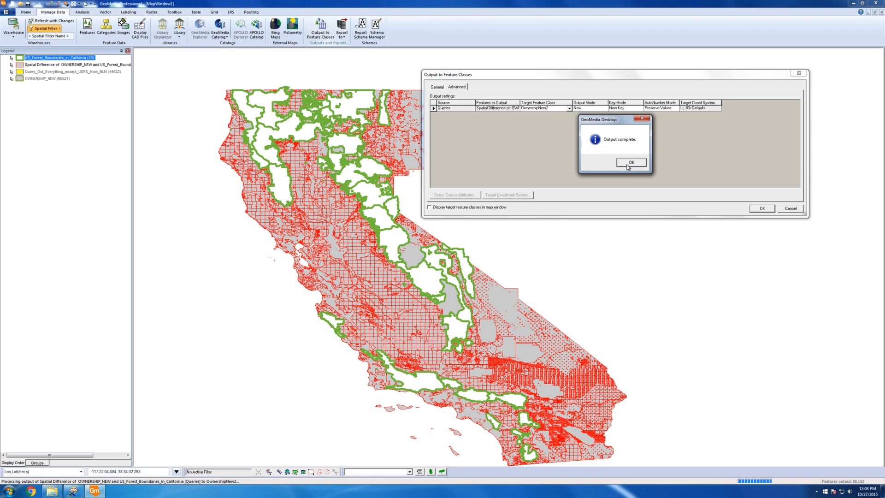
click(627, 163)
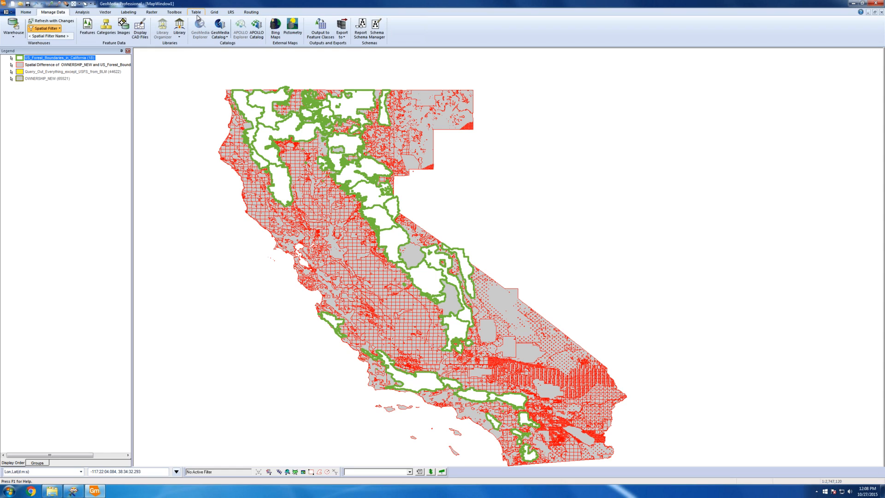
Delete the Spatial Difference, BLM agency boundaries query and OWNERSHIP_NEW entries from the legend
click(42, 73)
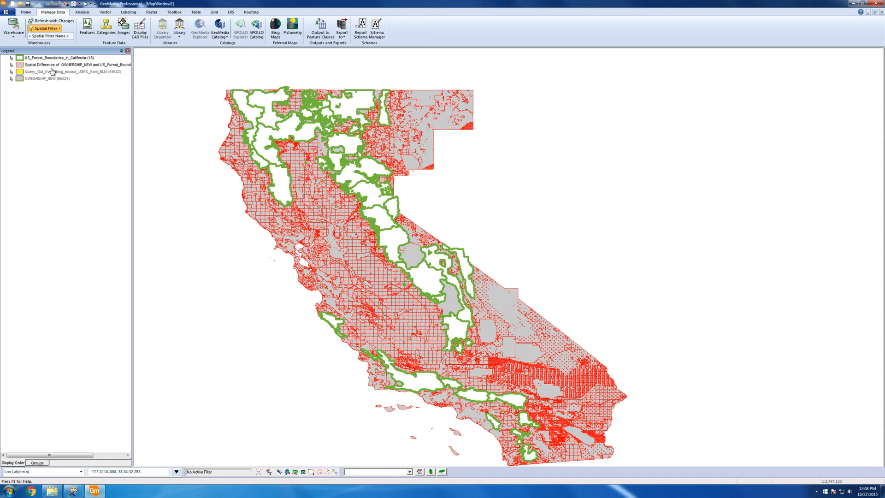
click(53, 79)
shift+click(53, 67)
right_click(53, 75)
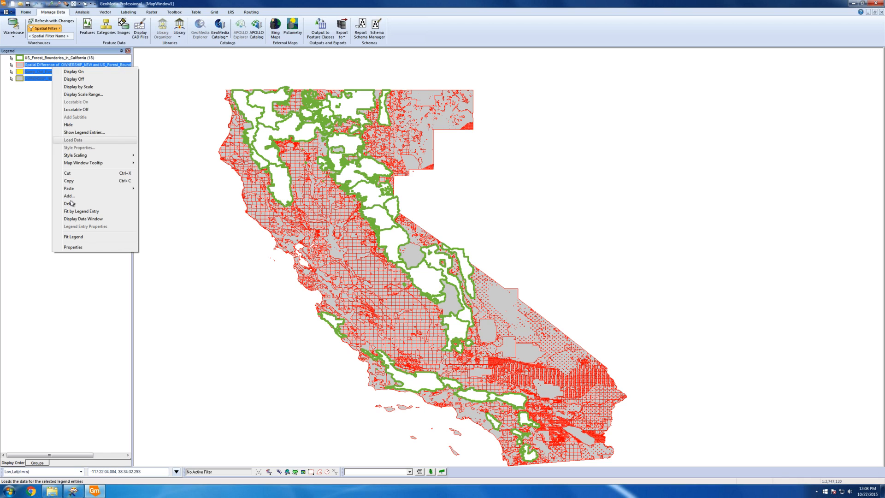
click(70, 203)
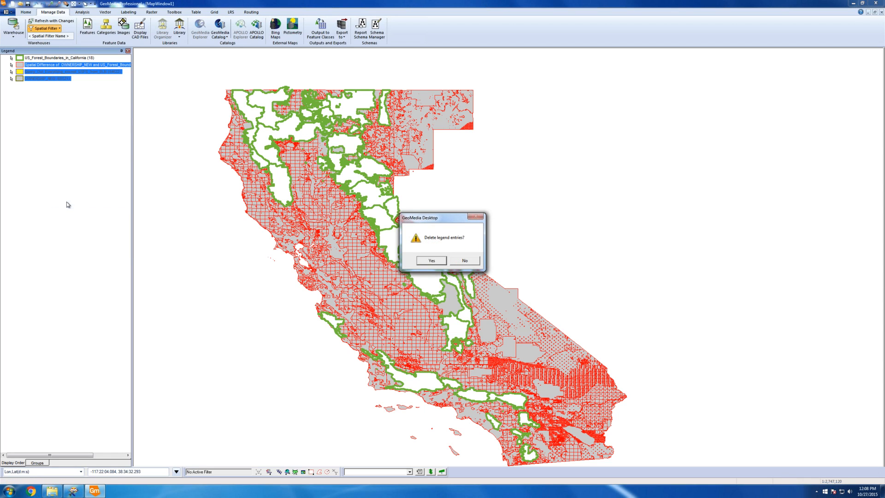
click(434, 261)
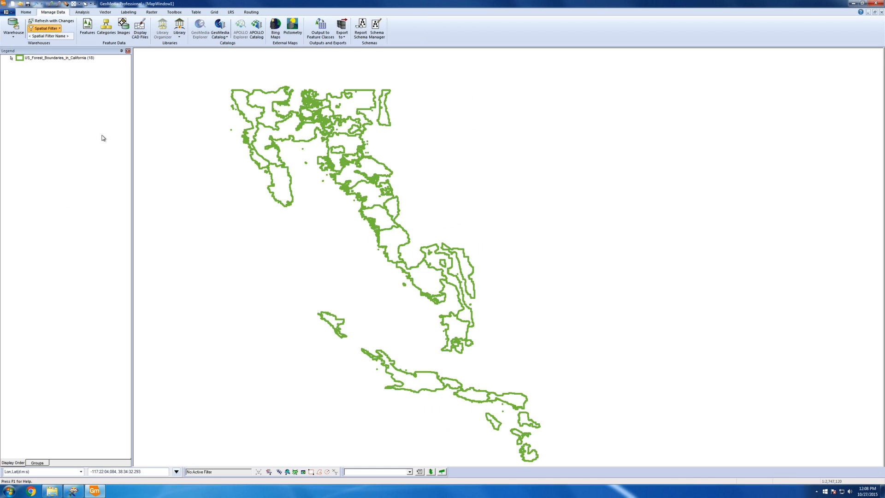
Add the OwnershipNew2 feature class from the output warehouse to the map legend
right_click(64, 94)
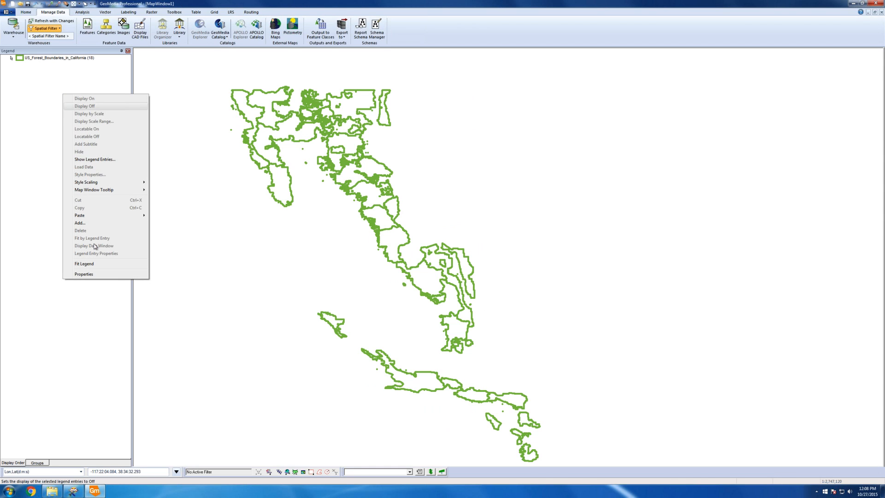
click(92, 224)
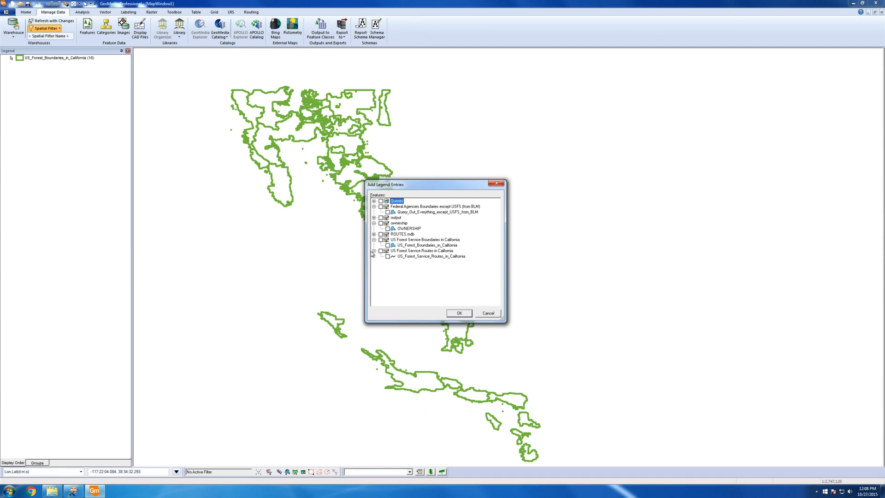
click(374, 218)
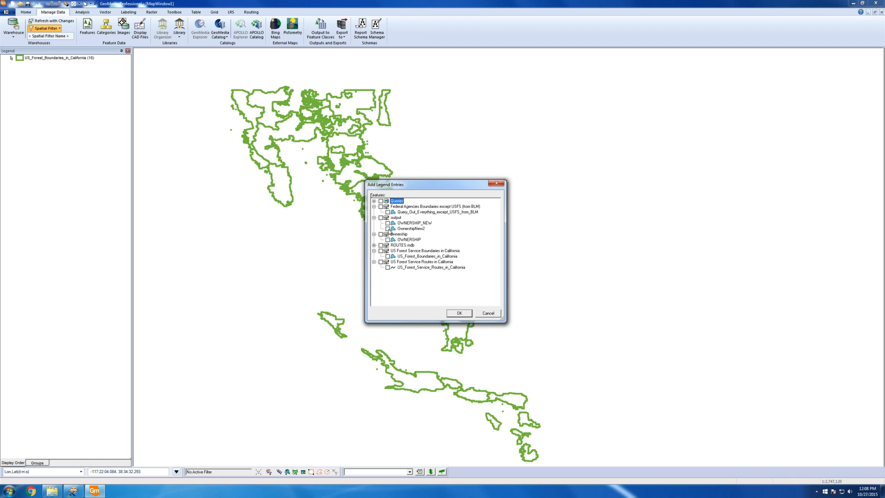
click(387, 228)
click(461, 314)
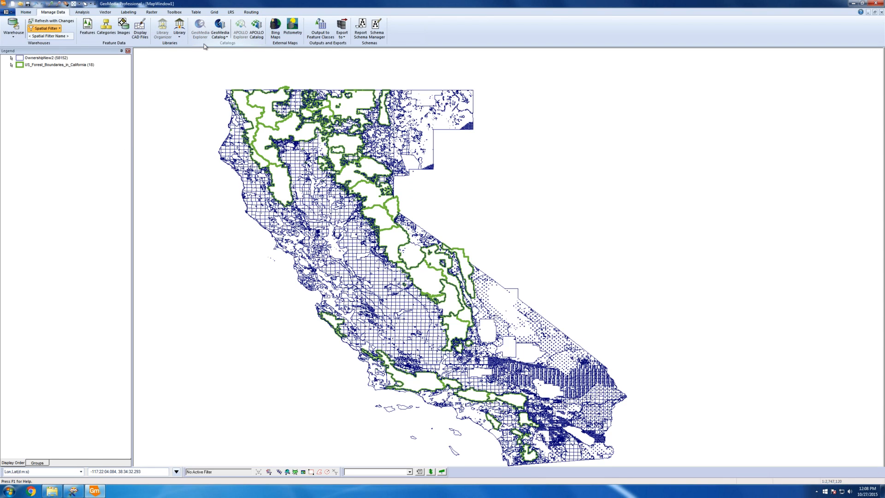
Open a new data window showing the OwnershipNew2 feature class from the output warehouse
click(196, 13)
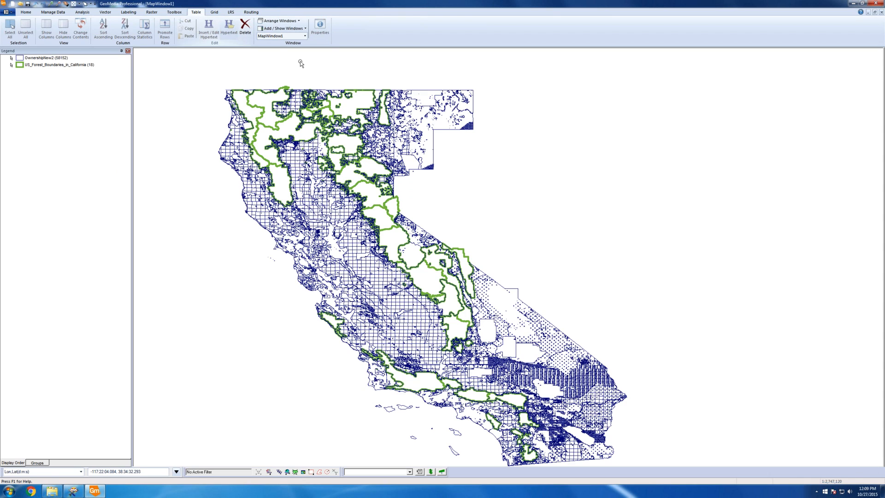
click(298, 29)
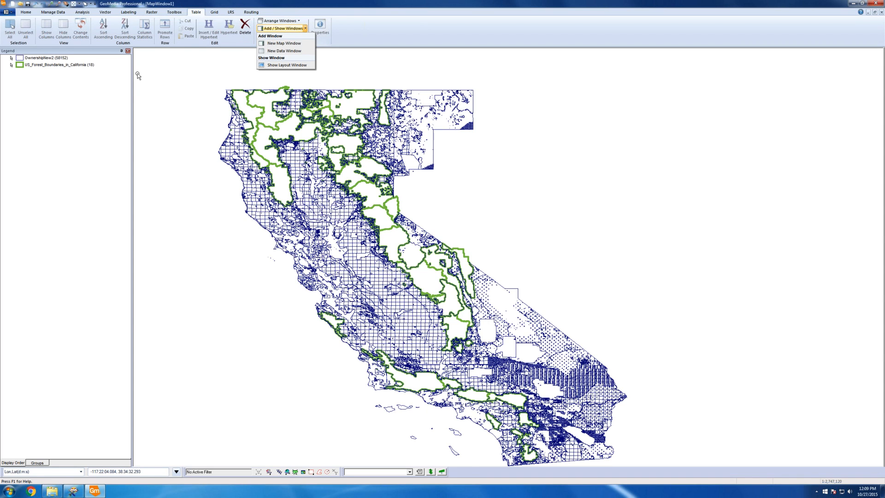
click(283, 51)
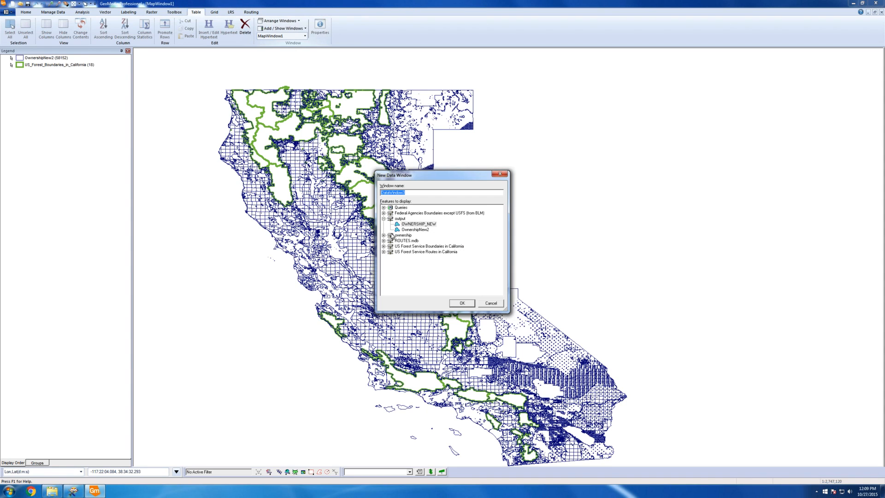
click(406, 230)
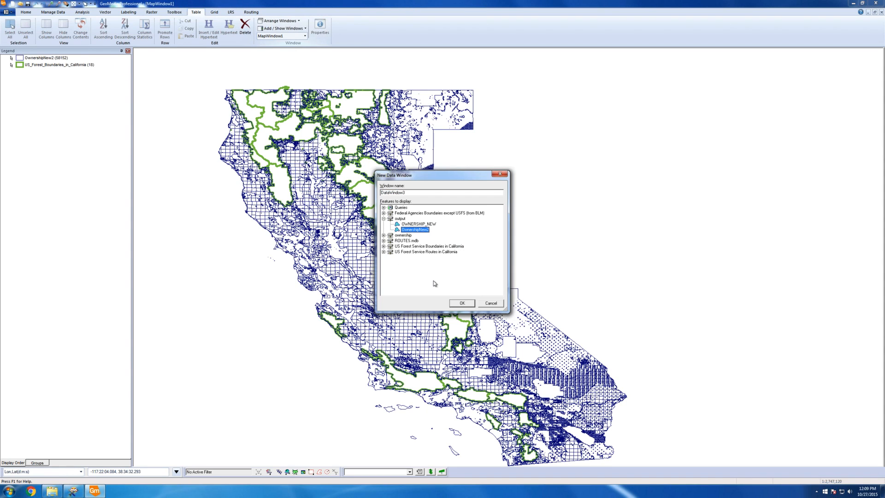
click(466, 302)
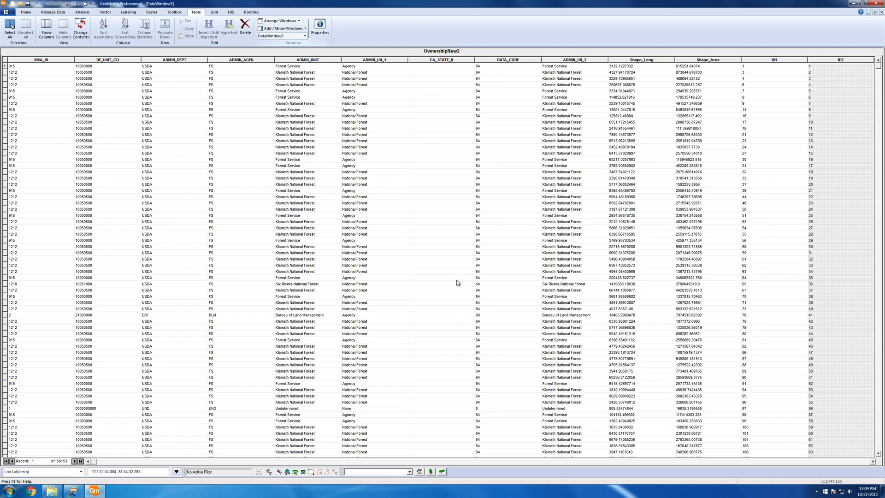
Open another data window showing US_Forest_Boundaries_in_California from the US Forest Service Boundaries warehouse
click(305, 30)
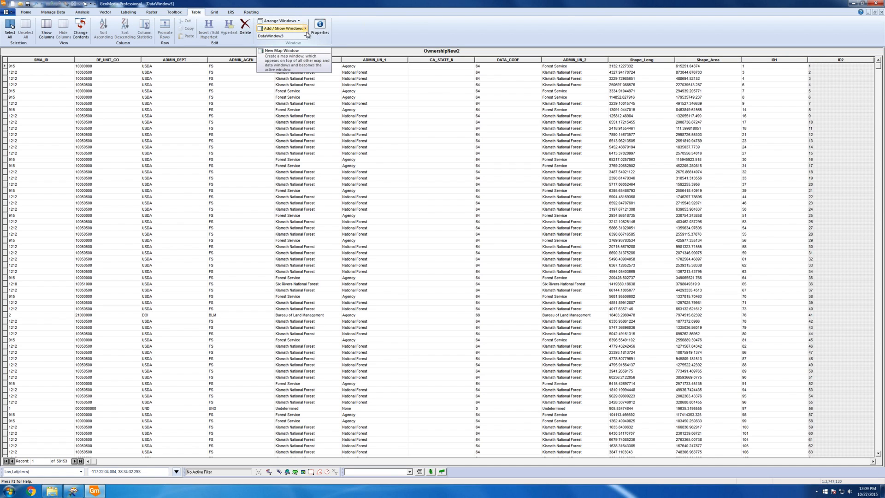
click(306, 30)
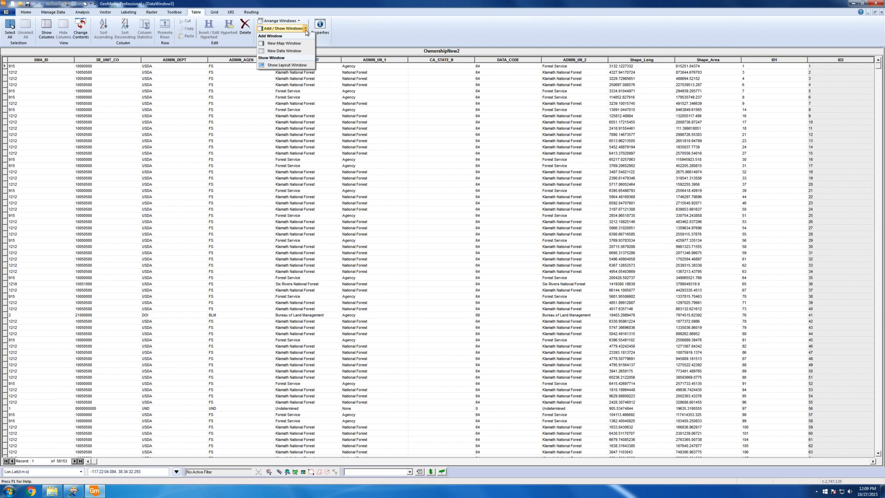
click(286, 51)
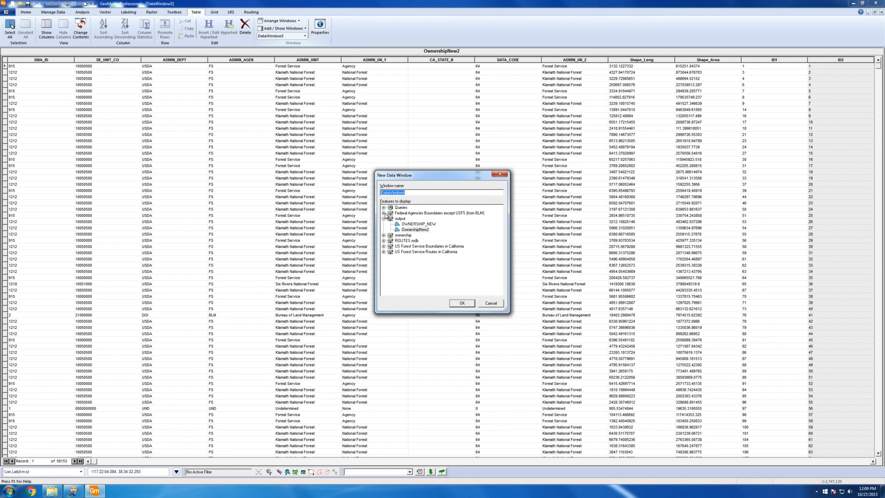
click(383, 212)
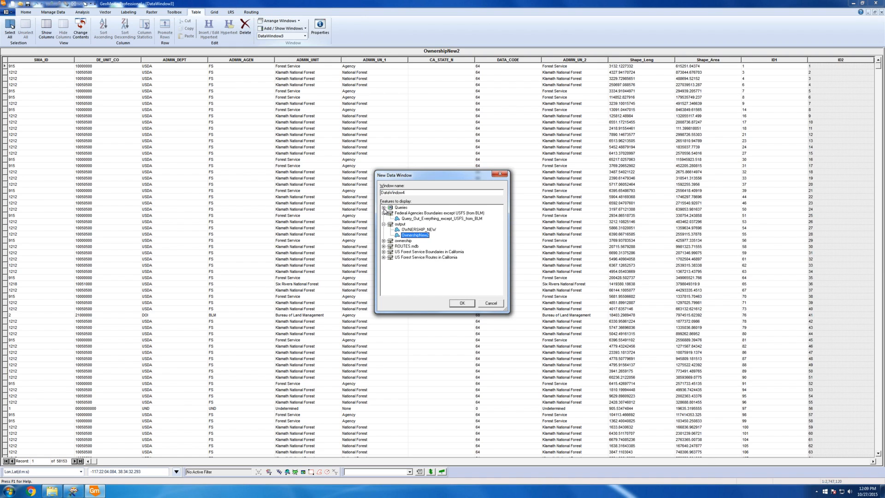
click(383, 208)
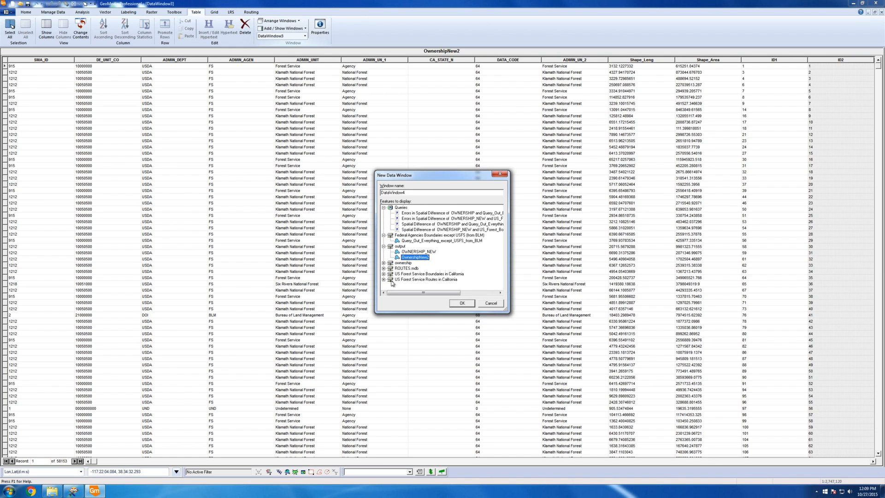
click(384, 279)
click(384, 274)
click(430, 280)
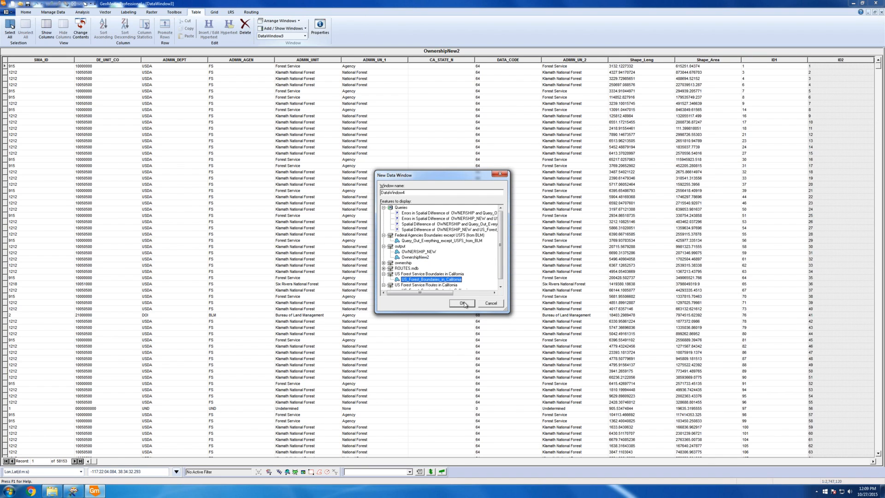
click(463, 304)
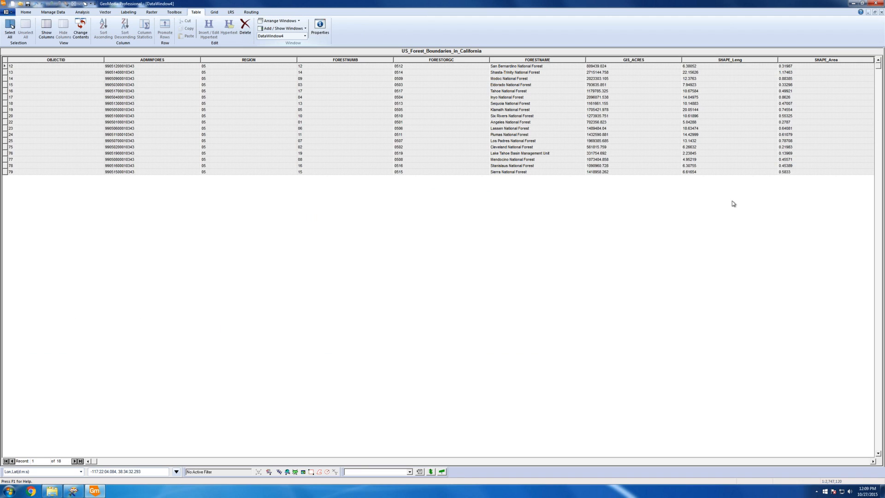
Restore the windows from full size and close the OWNERSHIP_NEW and Query_Out_Everything_except_USFS_from_BLM data windows
click(874, 12)
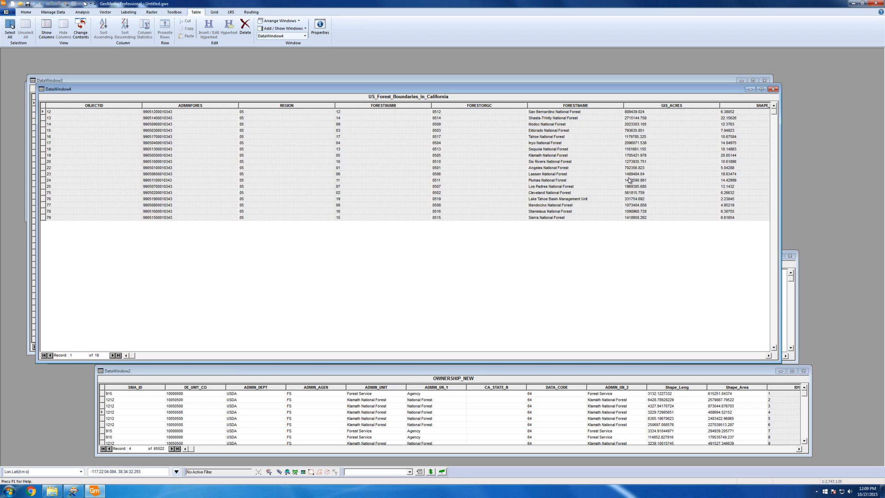
drag(451, 89, 696, 131)
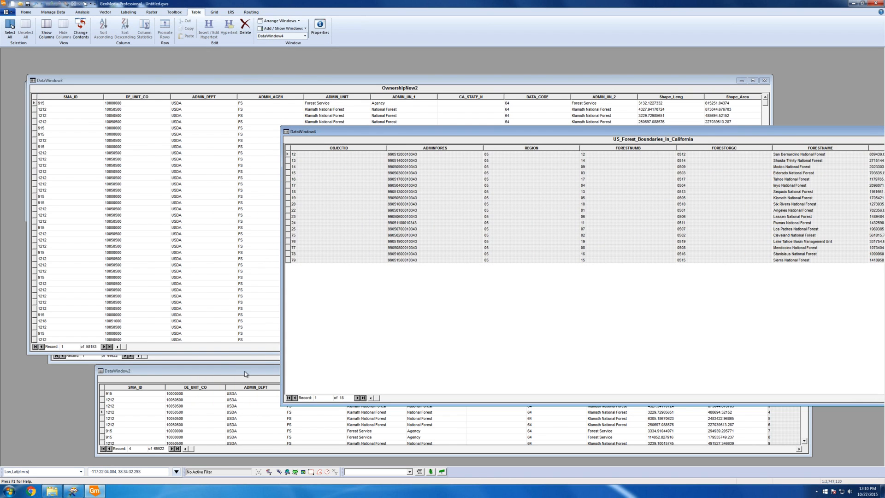
click(245, 374)
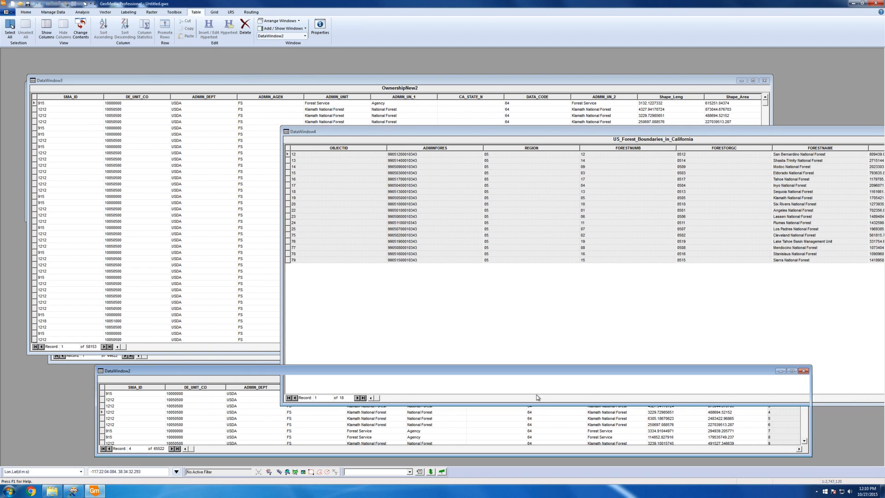
click(804, 372)
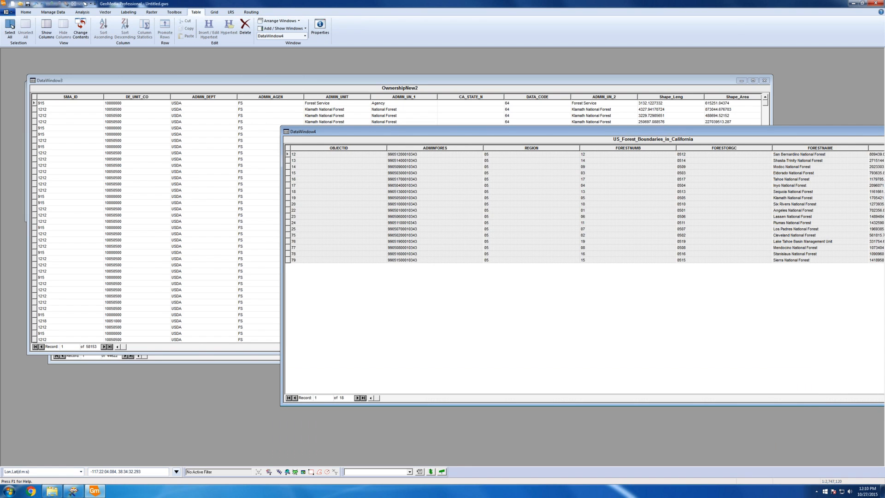
drag(266, 81, 325, 126)
drag(243, 262, 795, 264)
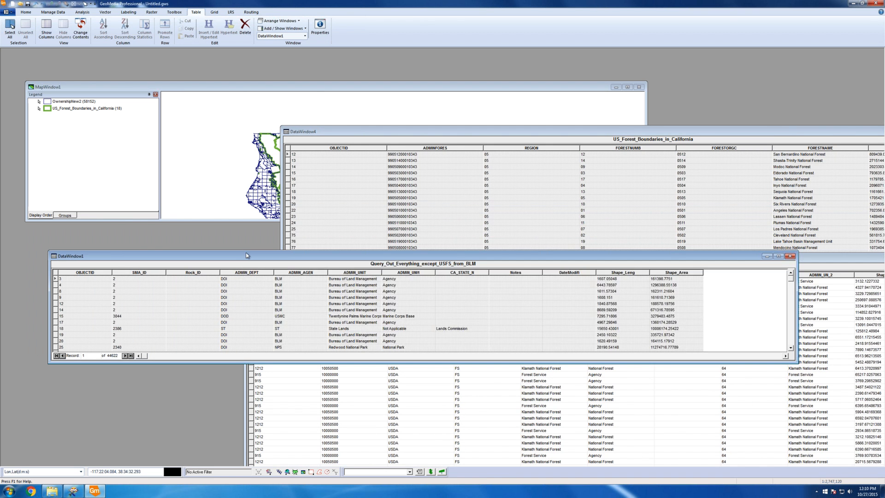
click(790, 256)
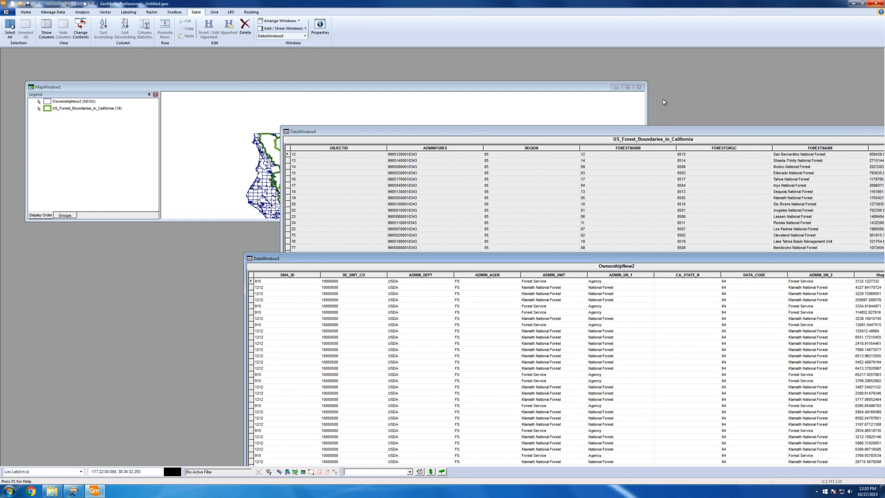
Arrange the US_Forest_Boundaries_in_California table above the OwnershipNew2 table and widen it to show all its columns
drag(617, 131, 428, 118)
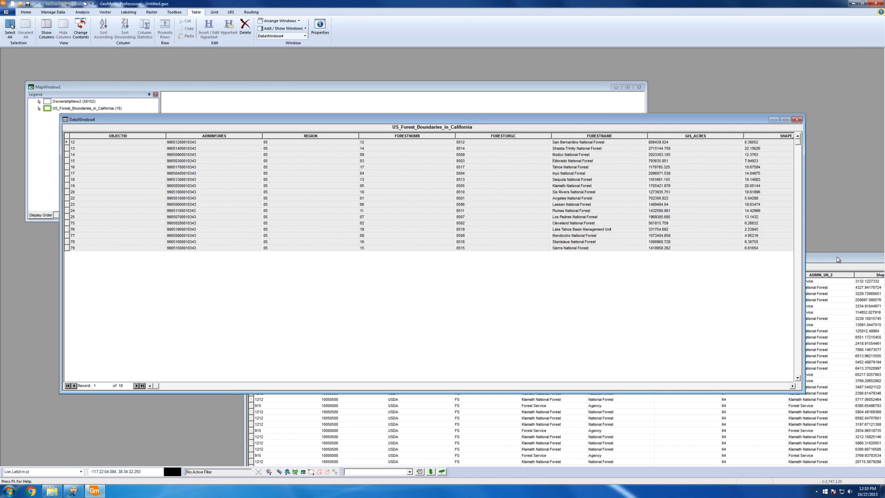
drag(838, 259, 524, 286)
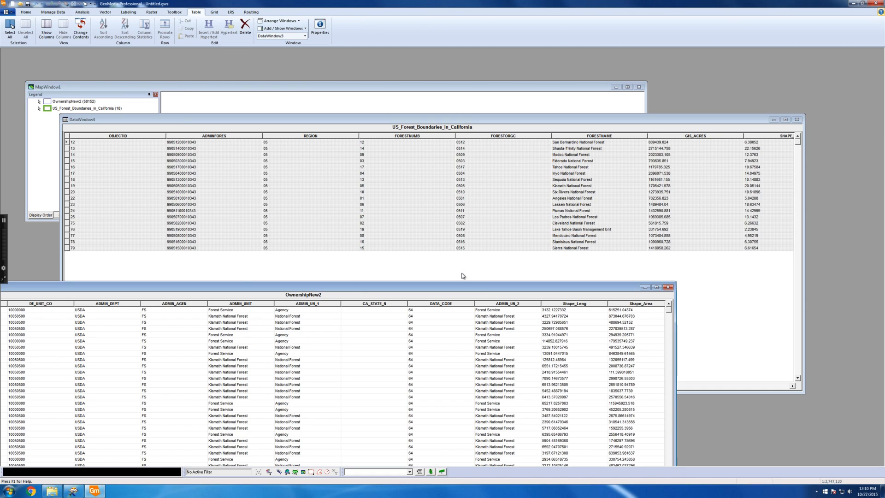
drag(461, 274, 477, 337)
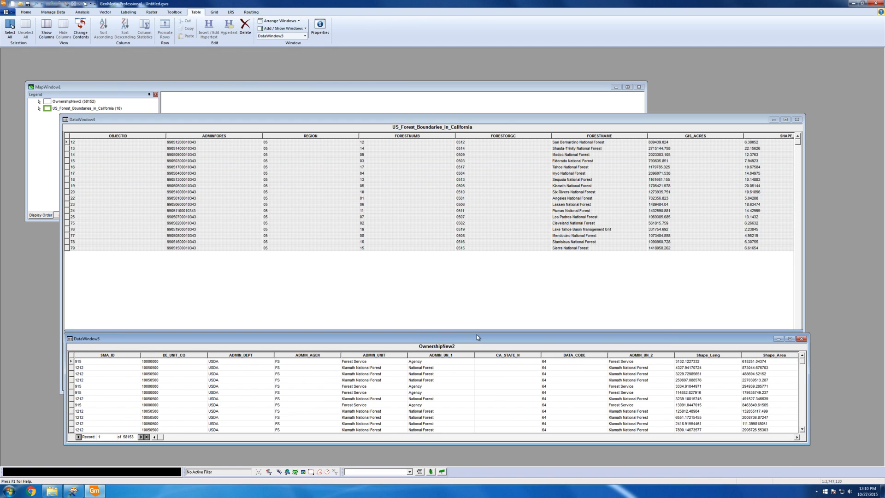
drag(505, 114, 513, 255)
drag(392, 257, 401, 188)
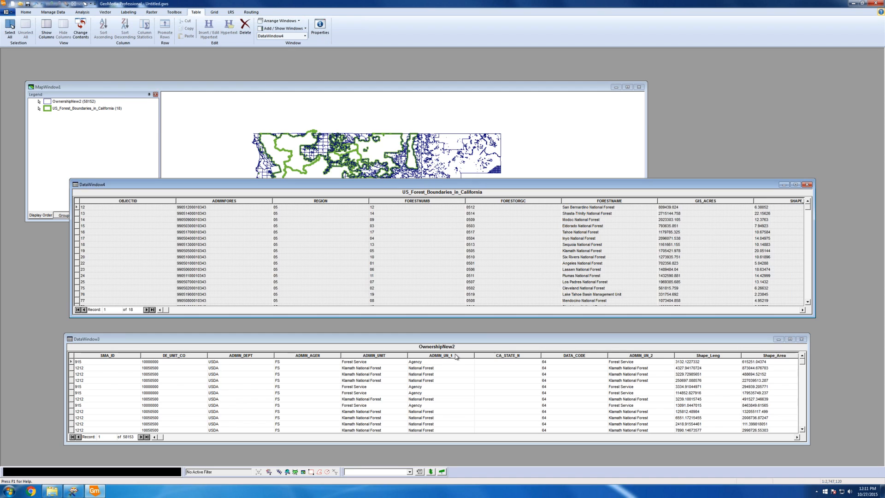
drag(329, 343, 326, 358)
drag(341, 187, 298, 211)
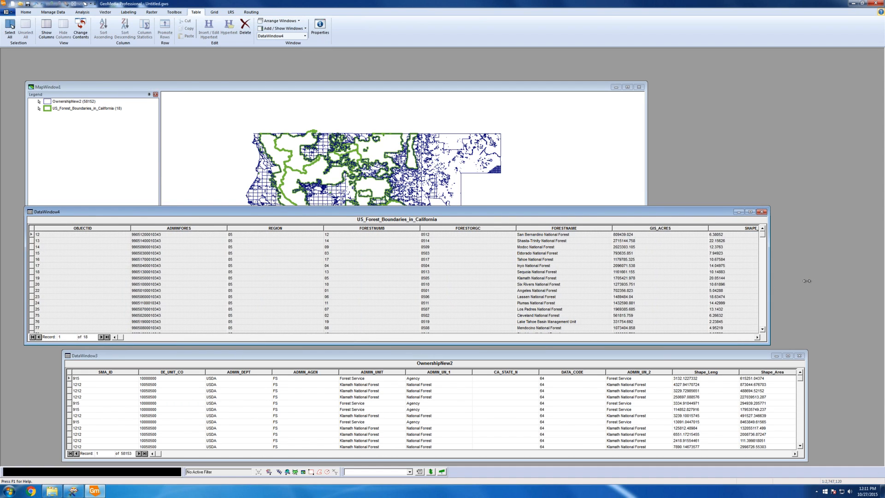
drag(806, 281, 882, 298)
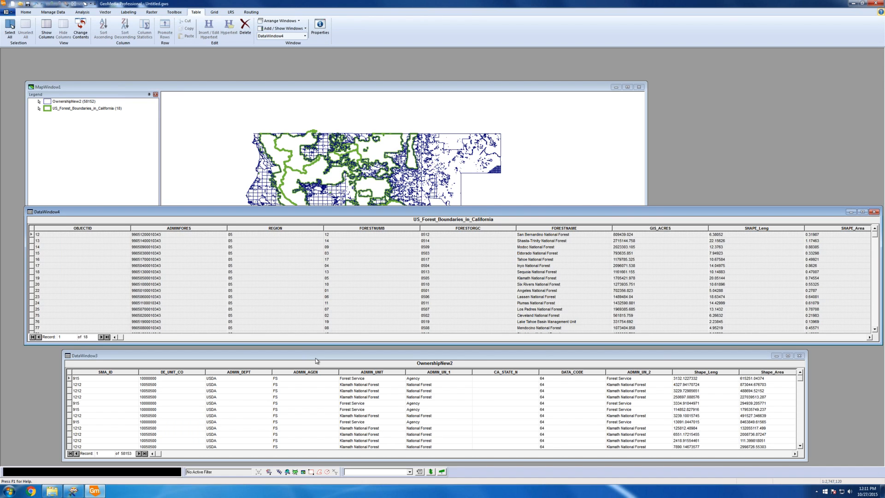
Highlight the FORESTNAME column in the US_Forest_Boundaries_in_California table
click(583, 253)
click(570, 235)
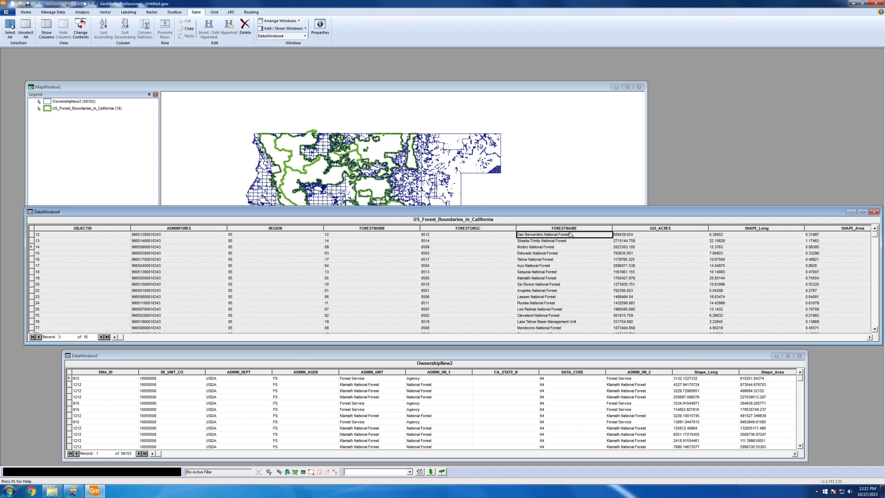
click(571, 228)
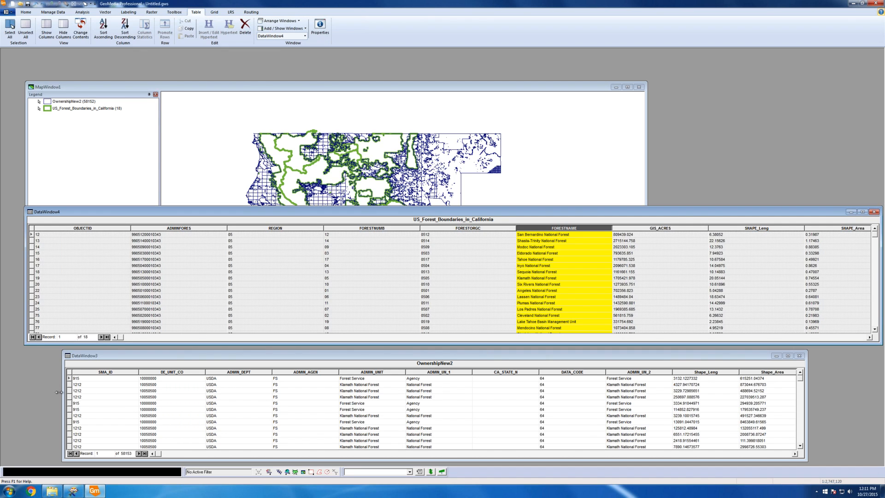
Widen the OwnershipNew2 table and examine its ADMIN_DEPT, ADMIN_AGEN, ADMIN_UNIT and ADMIN_UN_1 values against the forest boundary attributes
drag(63, 392, 27, 390)
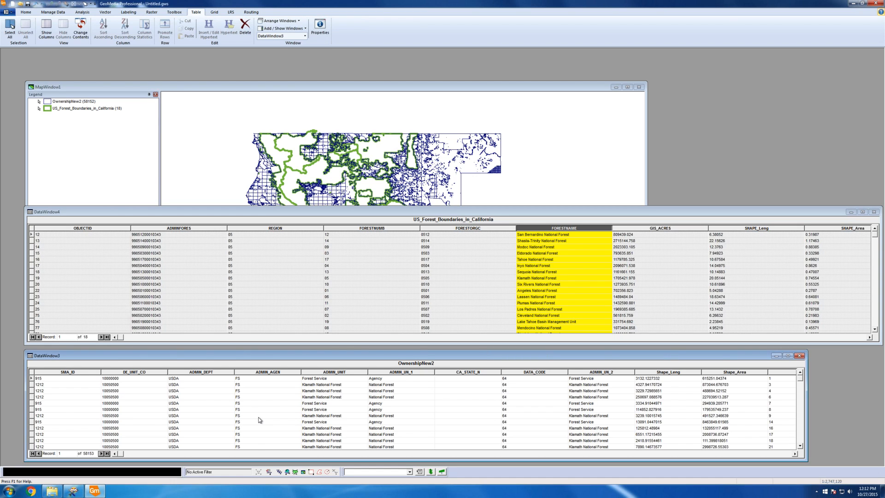
scroll(259, 420, down, 10)
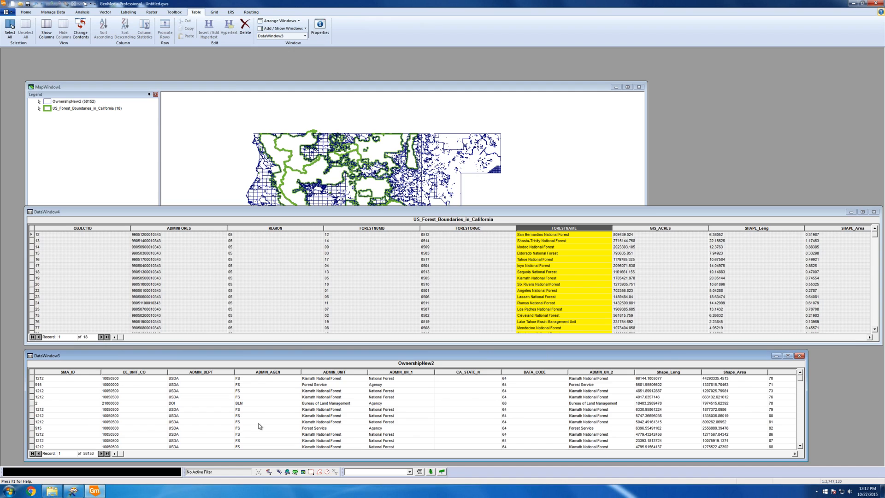
scroll(259, 426, down, 4)
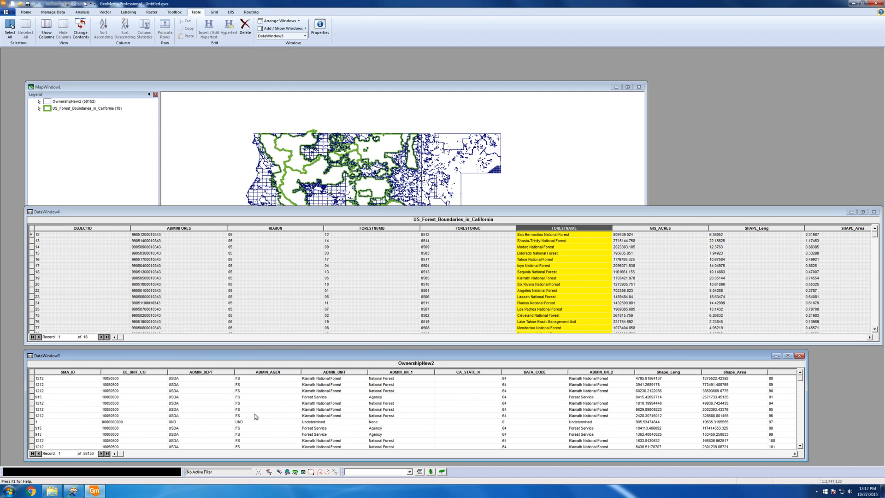
scroll(254, 415, down, 3)
click(211, 408)
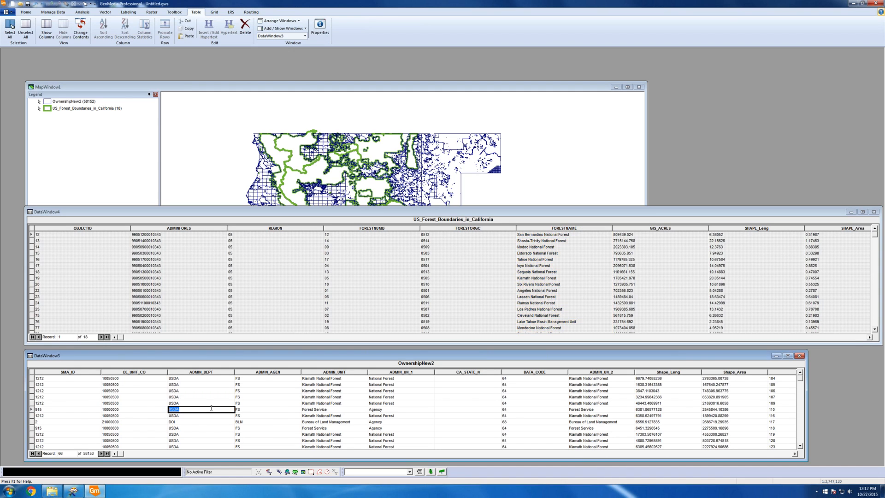
click(218, 396)
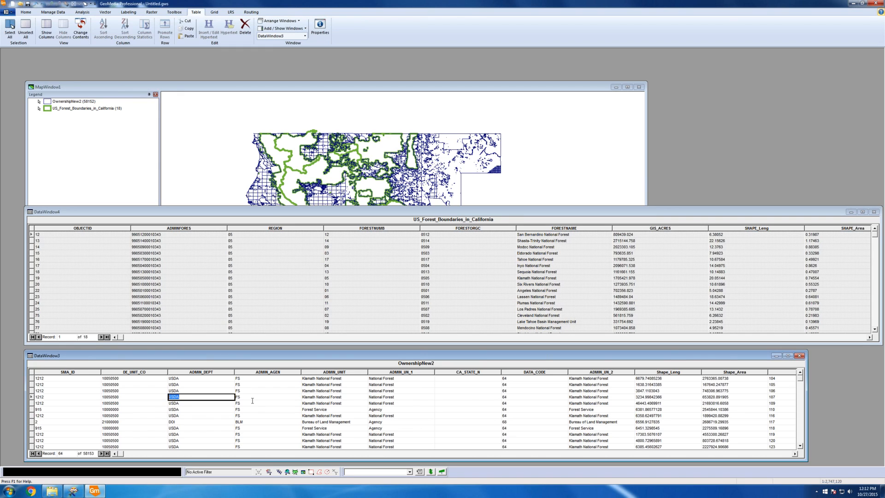
click(288, 401)
click(322, 396)
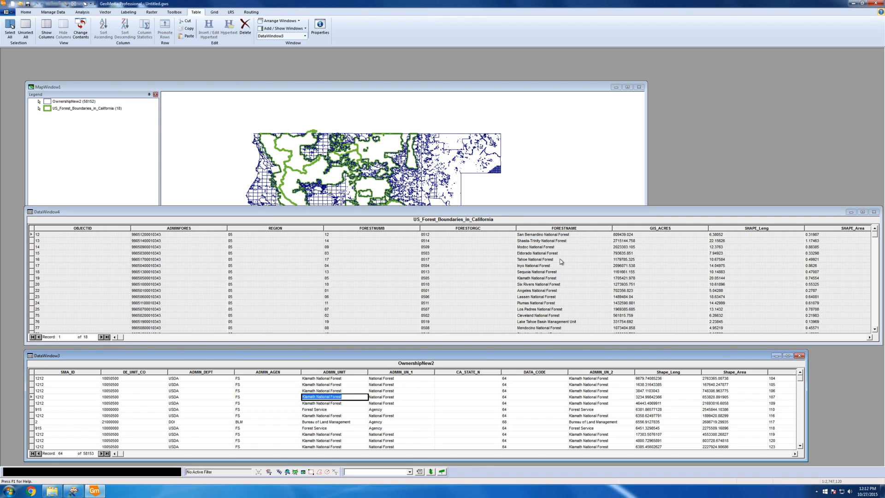
click(415, 398)
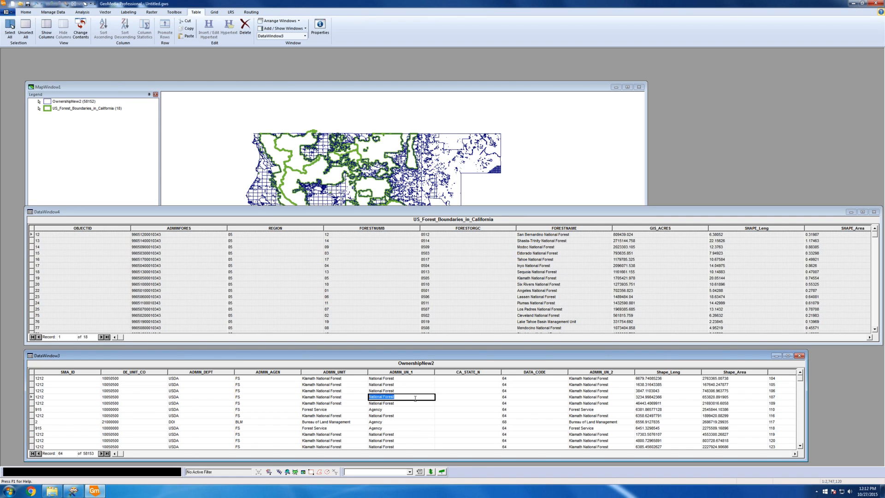
click(410, 391)
click(409, 410)
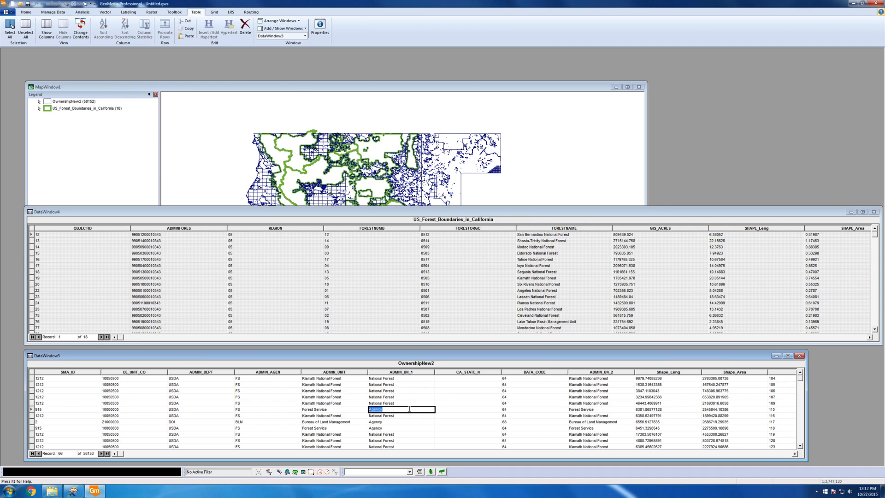
click(405, 403)
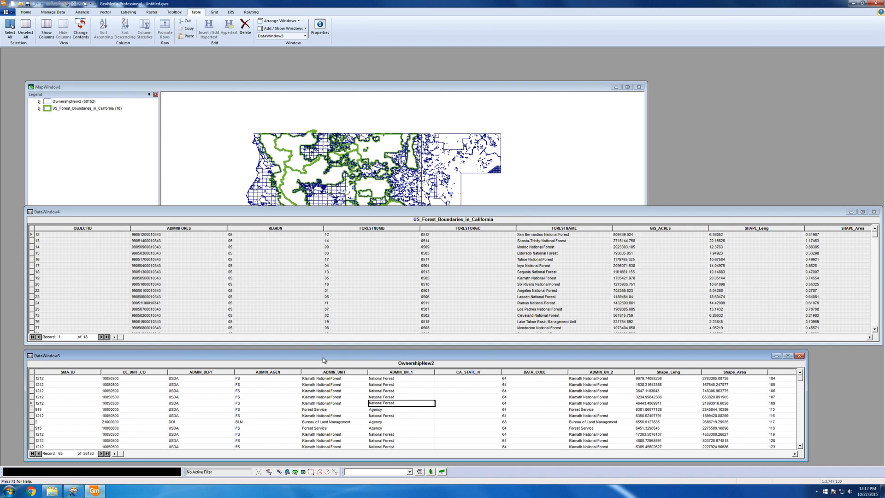
Rearrange the windows without overlap: OwnershipNew2 widened at the bottom, US_Forest_Boundaries_in_California shortened above it, and the map window above both
drag(323, 356, 324, 358)
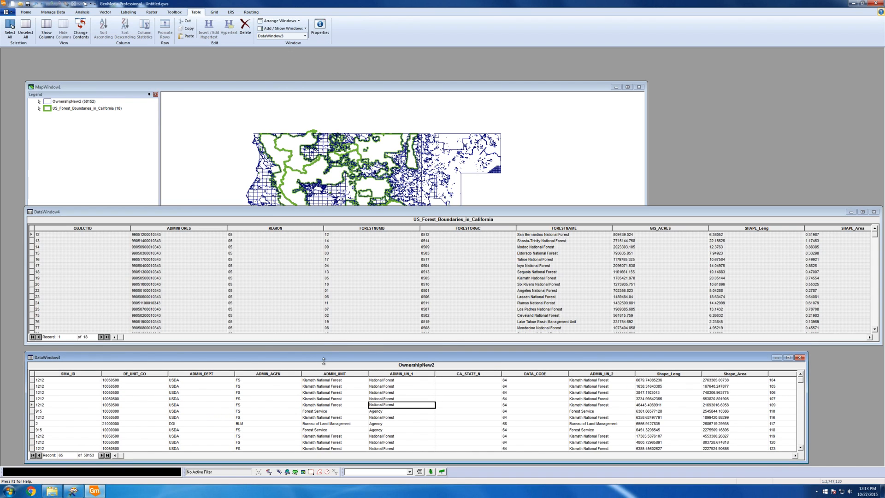
drag(324, 352, 324, 372)
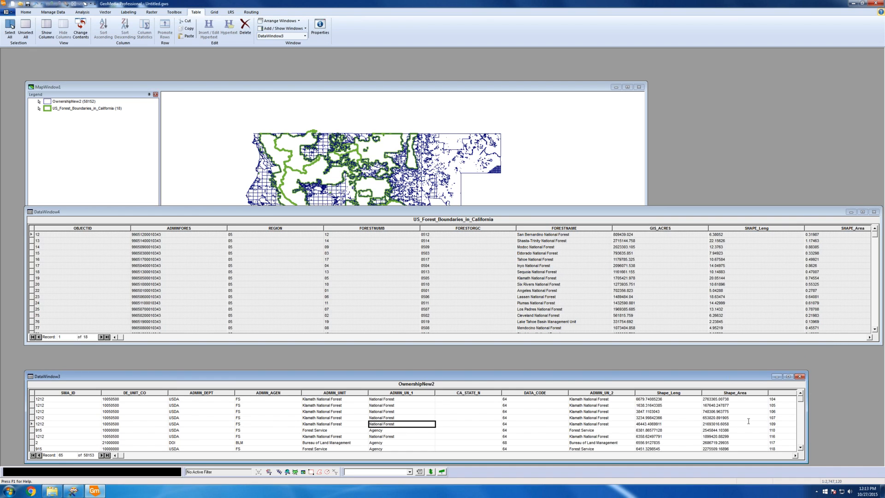
drag(807, 420, 866, 421)
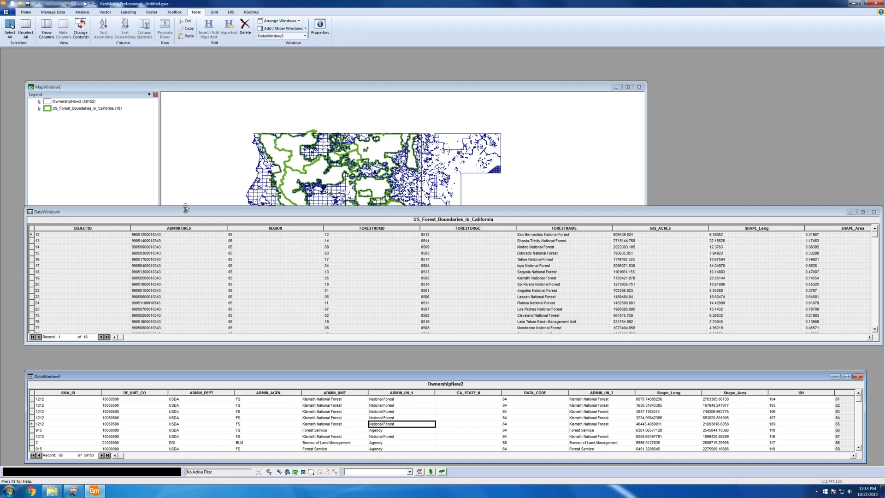
drag(186, 208, 192, 273)
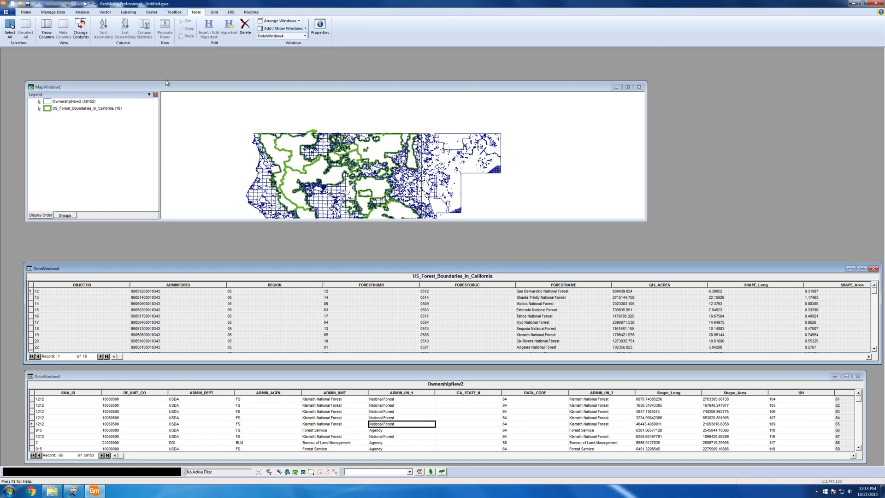
drag(168, 89, 174, 98)
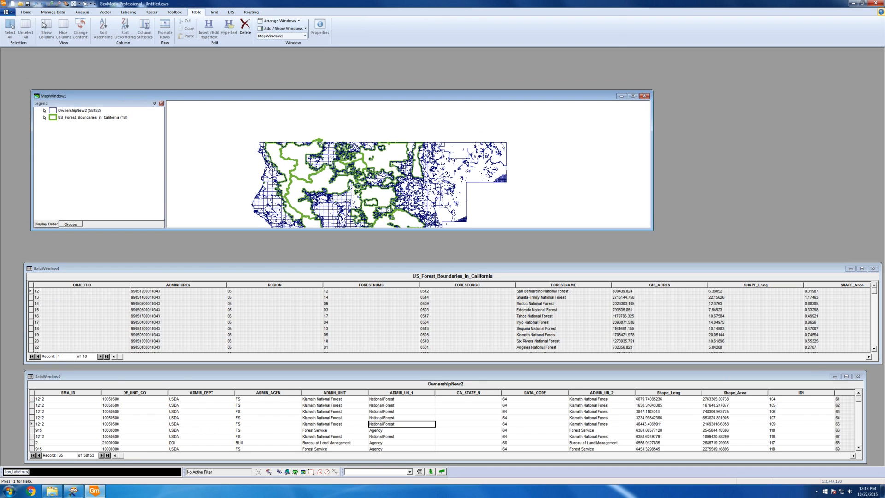
Start a Functional Attributes query on the US_Forest_Boundaries_in_California feature class
click(58, 12)
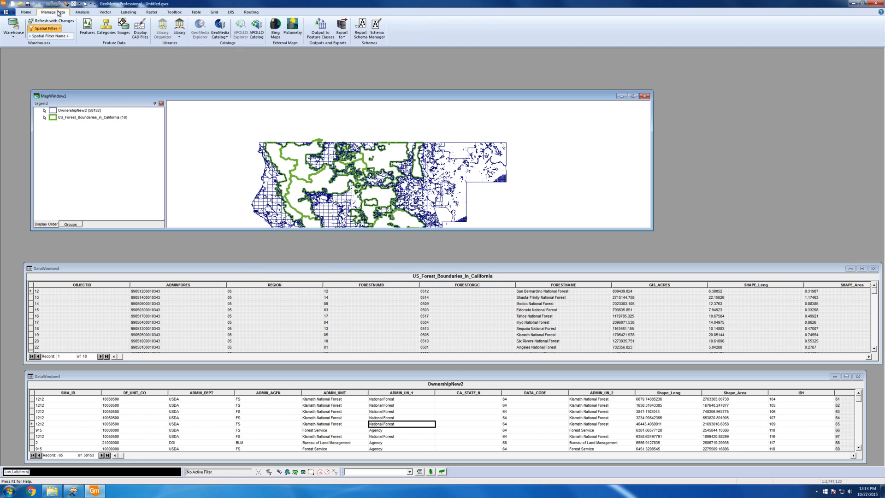
click(83, 12)
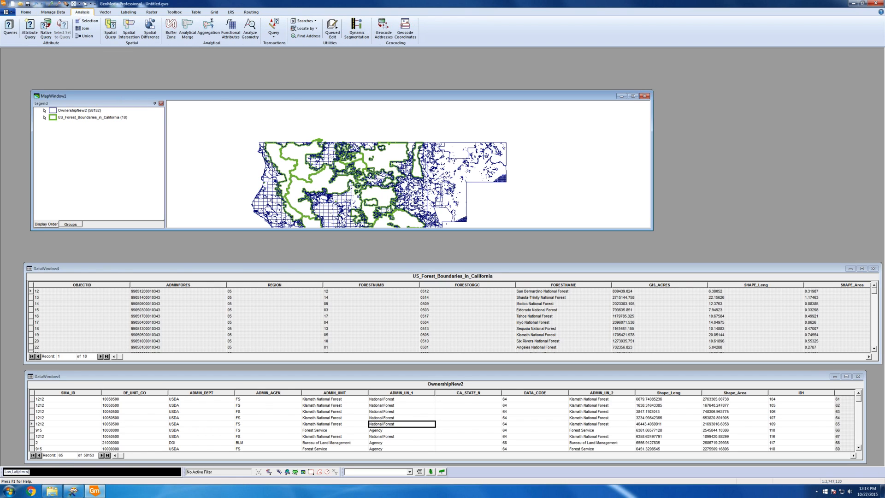
click(234, 28)
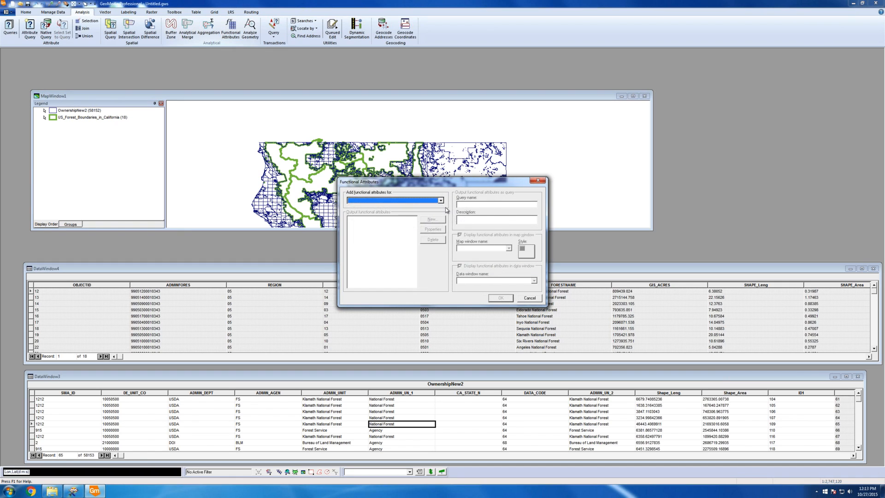
click(410, 200)
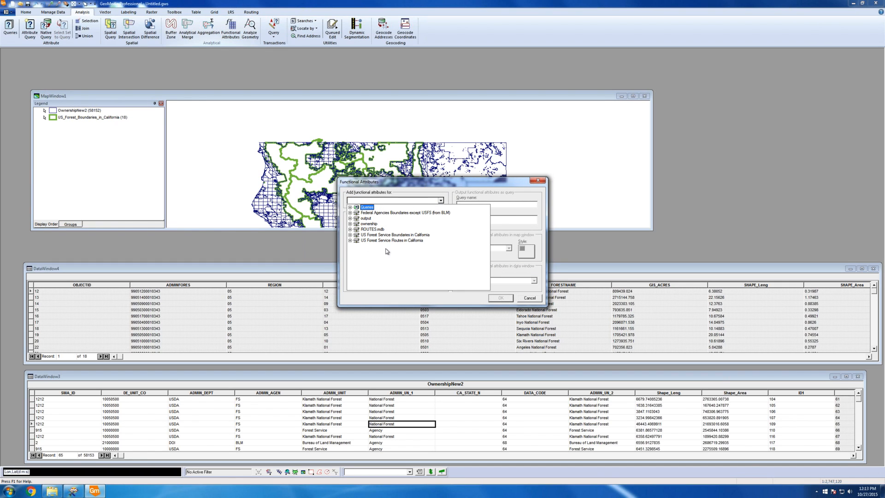
click(446, 184)
drag(447, 184, 460, 116)
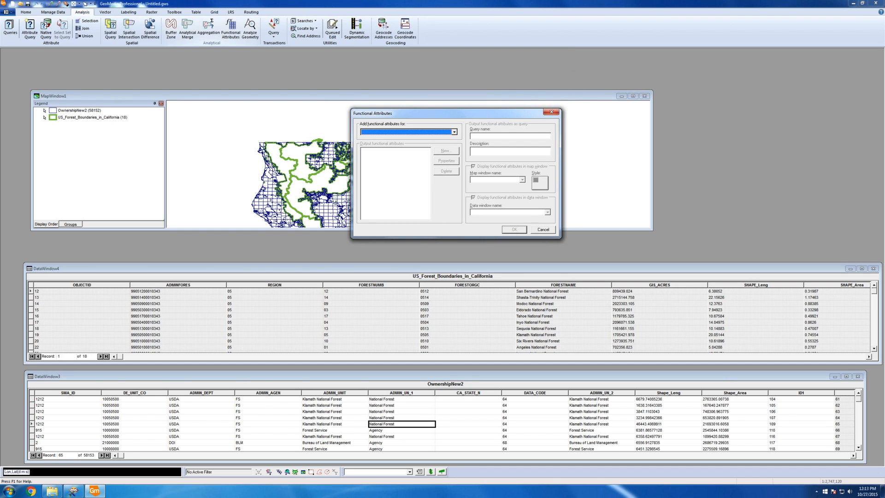
click(454, 132)
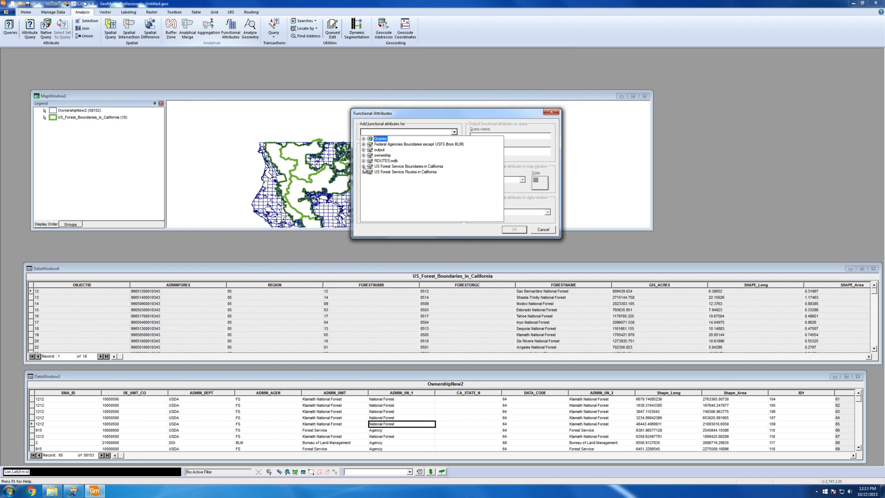
click(393, 173)
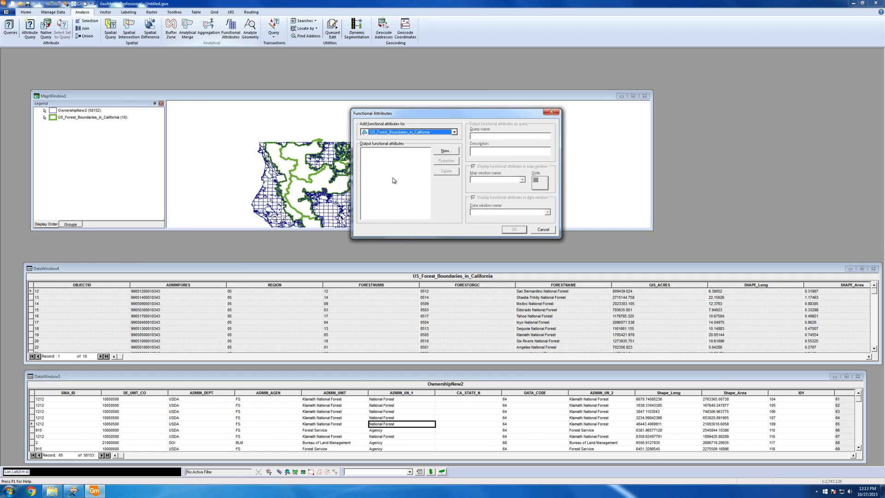
Add a functional attribute named DATA_CODE with the constant text expression '64'
click(446, 152)
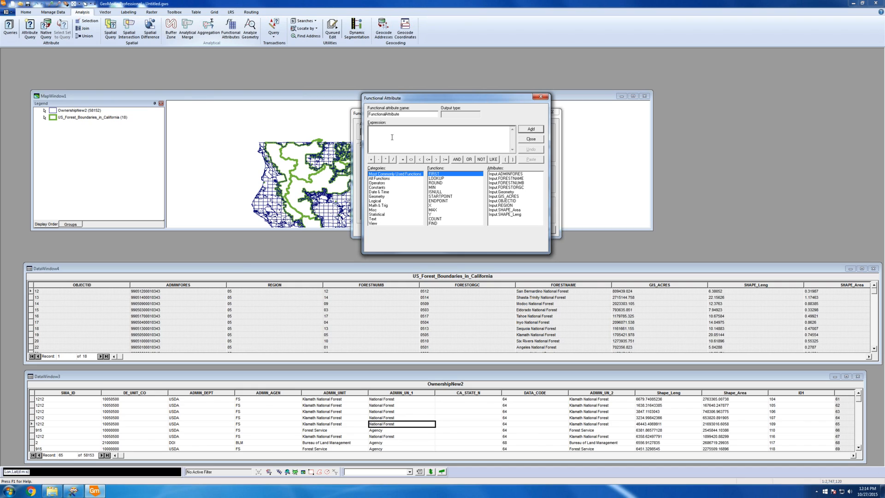
text(DATA)
key(BackSpace)
key(BackSpace)
key(BackSpace)
text(4')
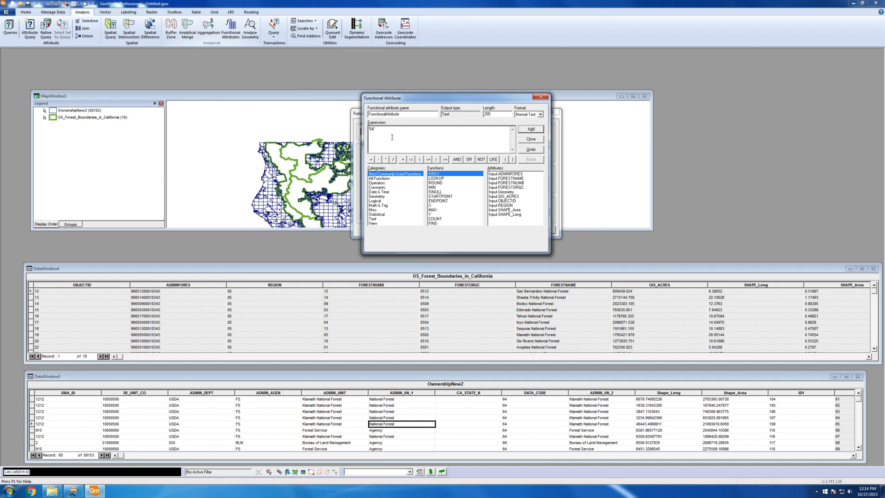
double_click(407, 116)
text(DATA_CODE)
click(531, 131)
click(531, 129)
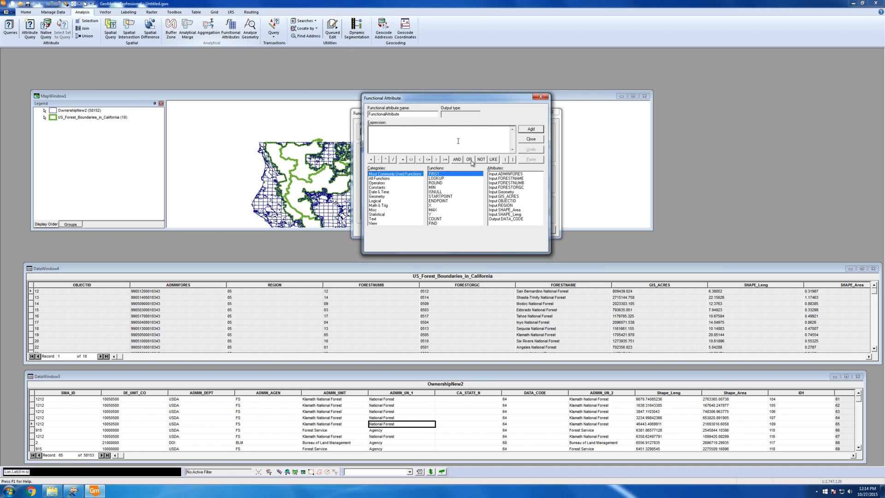
Add a functional attribute named ADMIN_UNIT that takes its value from Input.FORESTNAME
drag(456, 98, 637, 66)
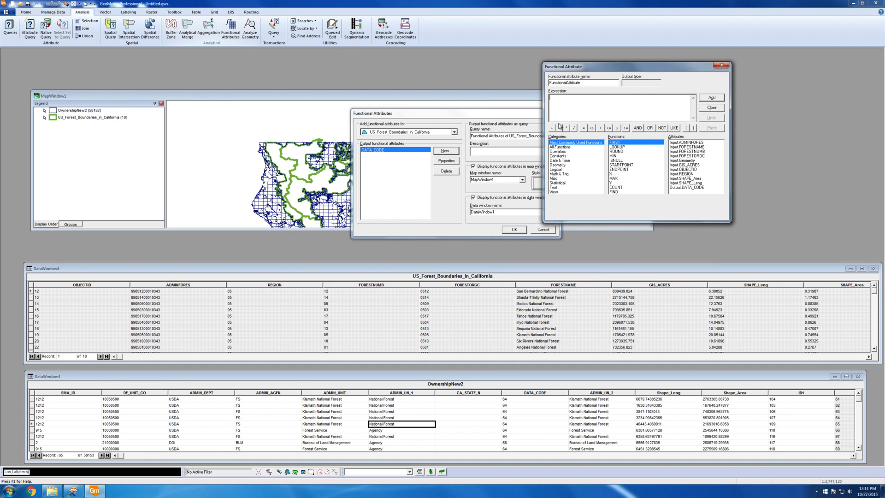
click(604, 99)
double_click(693, 147)
double_click(585, 82)
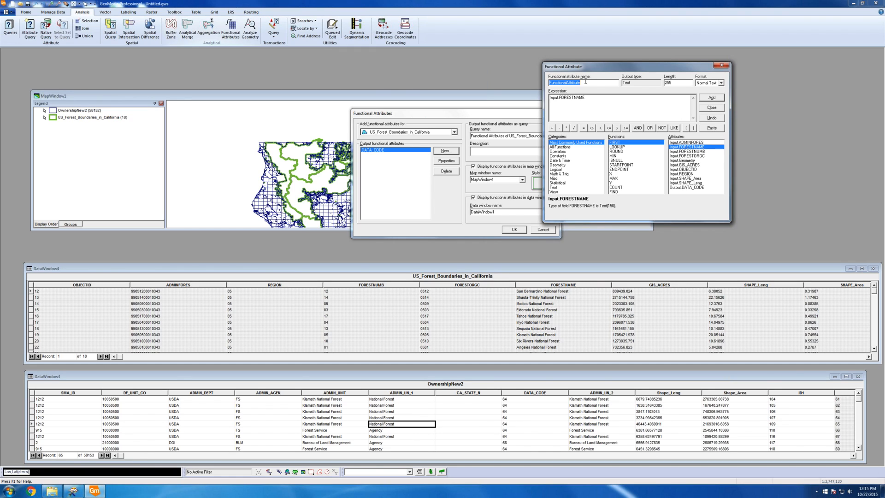
text(ADMIN_UNIT)
click(717, 98)
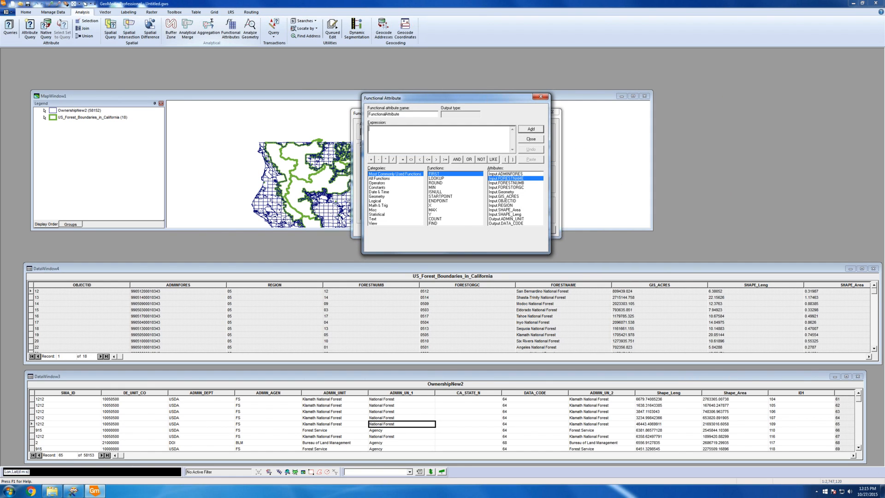
Add a functional attribute named ADMIN_AGEN with the text expression 'FS' and finish defining attributes
drag(501, 97, 676, 52)
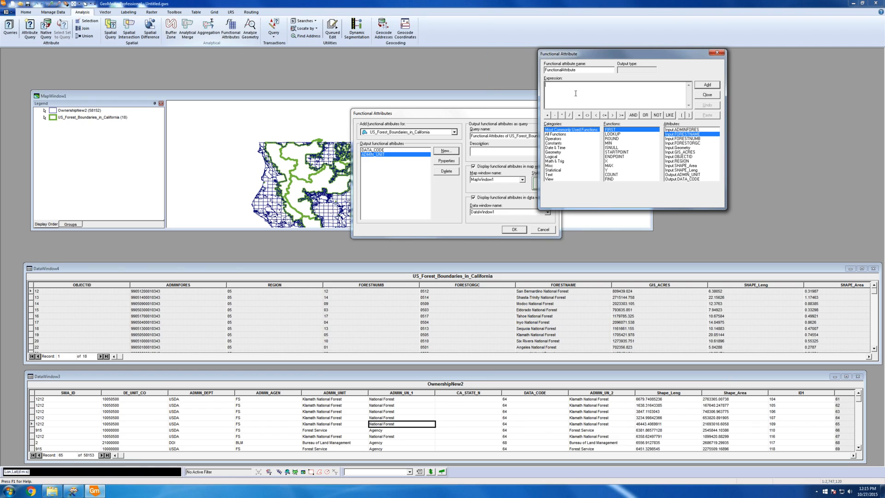
text(1)
text(FS')
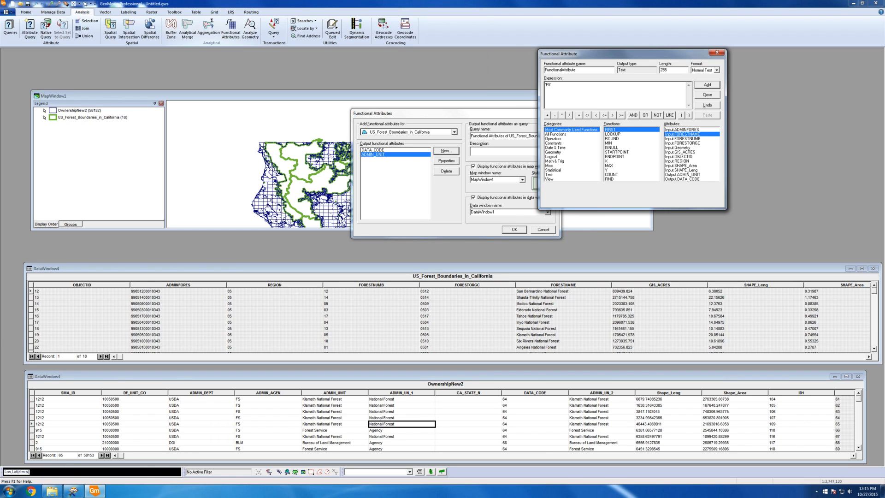
double_click(588, 70)
text(ADMIN_AGEN)
click(707, 85)
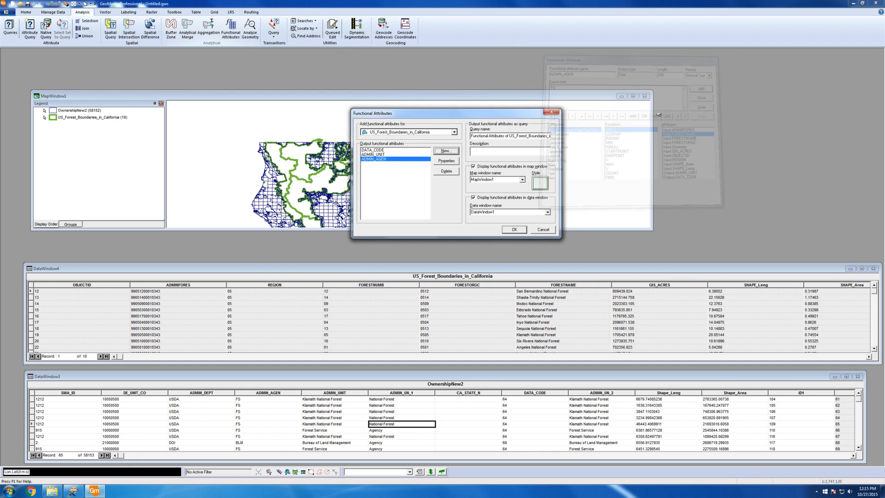
click(530, 139)
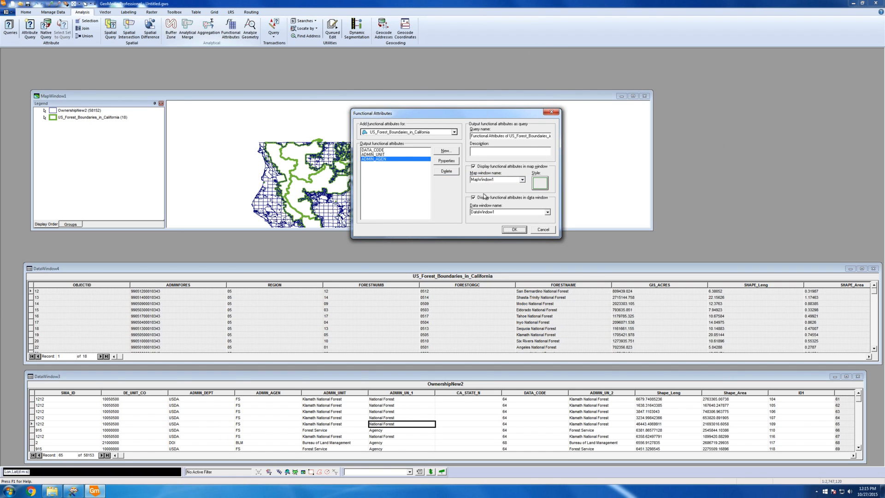
Run the functional attributes query with its default name, displaying the output in a data window only and not in the map window
click(474, 167)
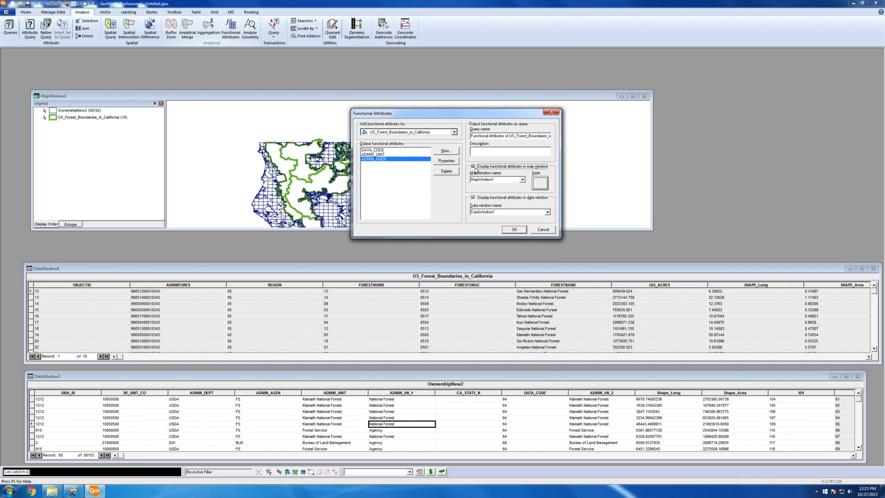
click(512, 136)
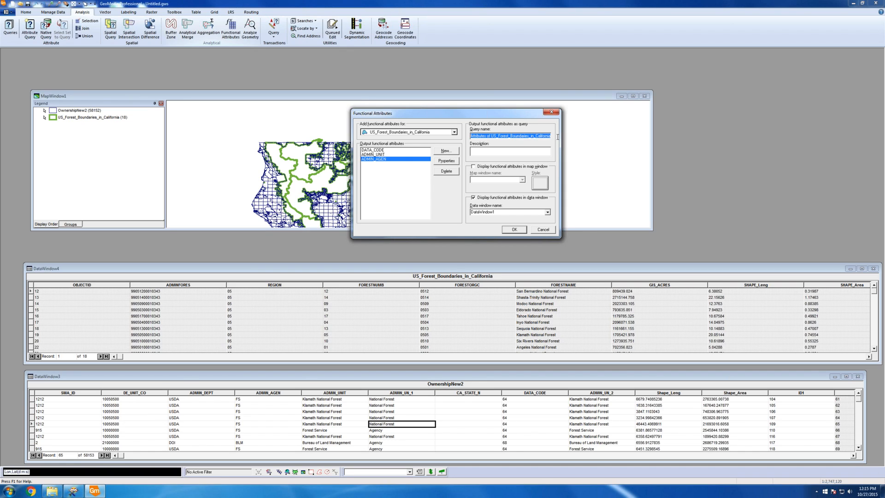
click(521, 138)
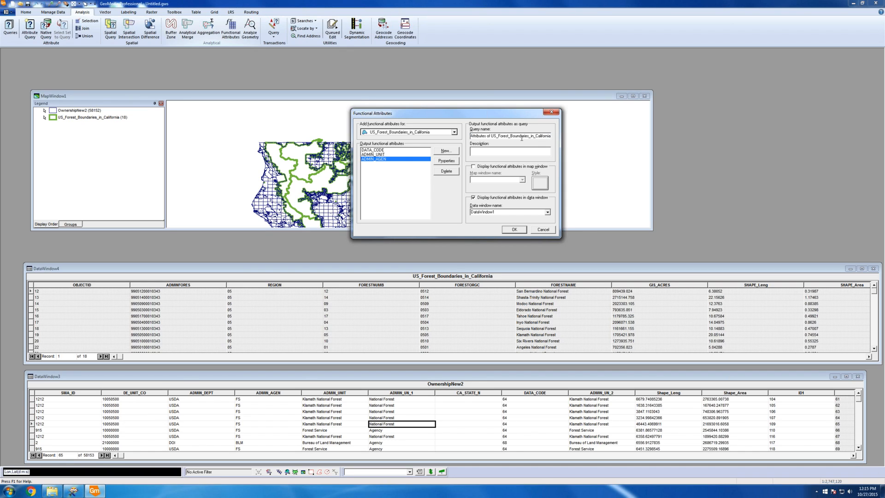
click(476, 200)
click(473, 198)
click(513, 231)
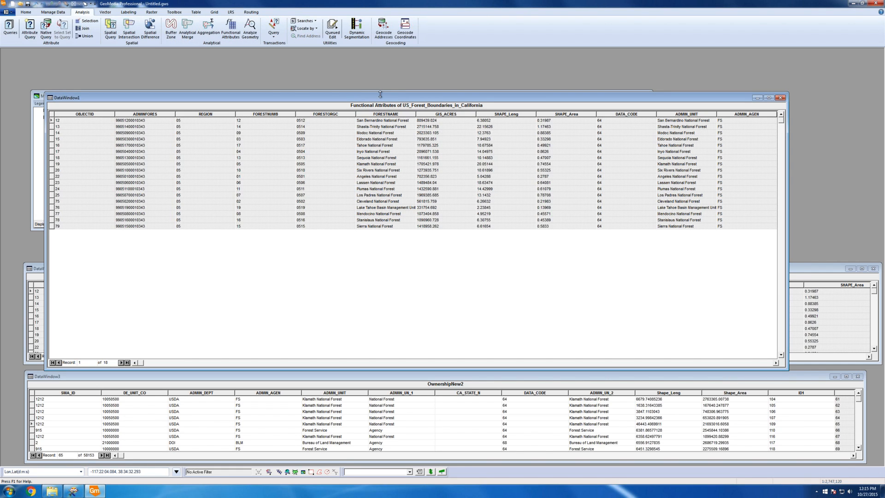
Replace the original forest table with the shortened functional attributes table above OwnershipNew2, and move the map window up in front
drag(383, 93, 382, 122)
click(460, 347)
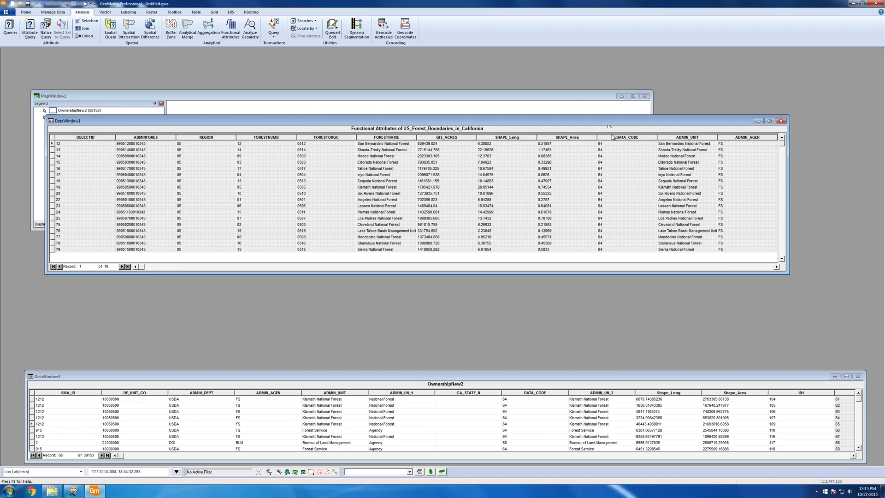
drag(593, 121, 603, 209)
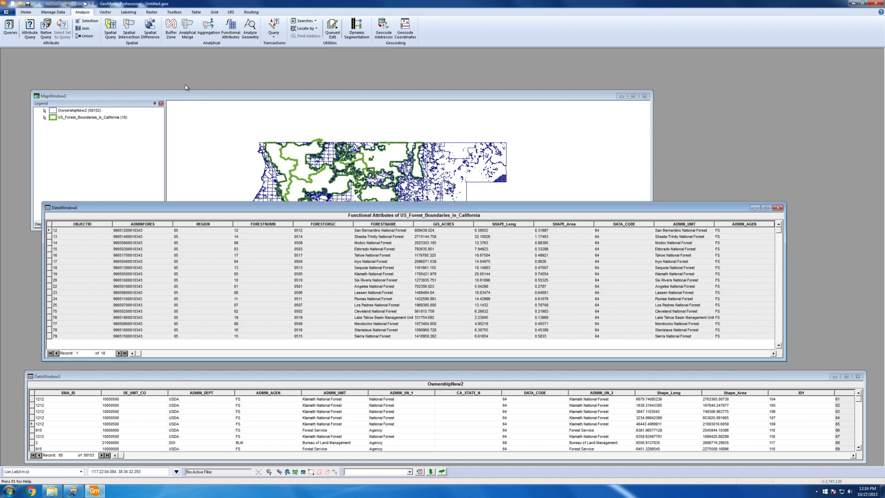
drag(190, 96, 189, 79)
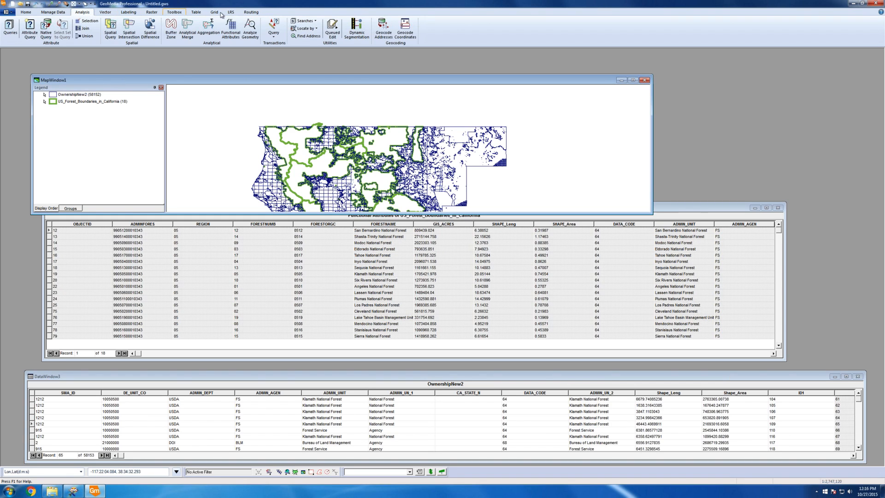
Set up an Output to Feature Classes of the Functional Attributes of US_Forest_Boundaries_in_California query, with existing OwnershipNew2 as the target feature class
click(56, 15)
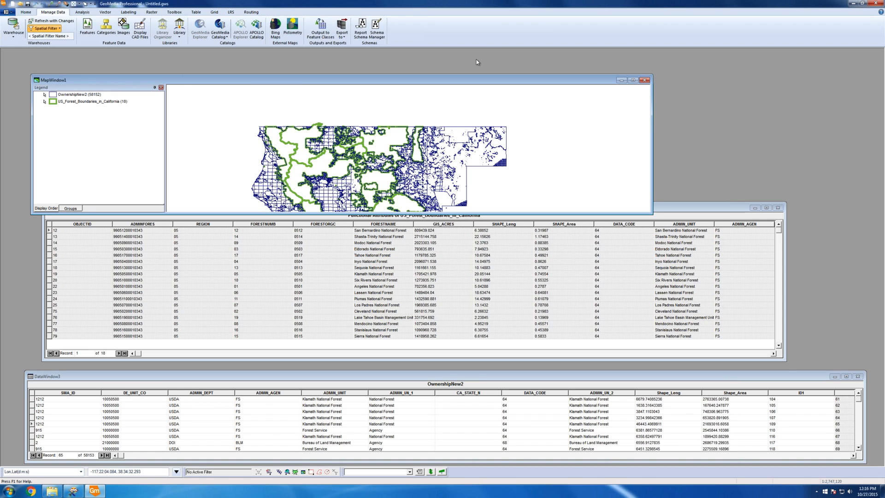
click(324, 33)
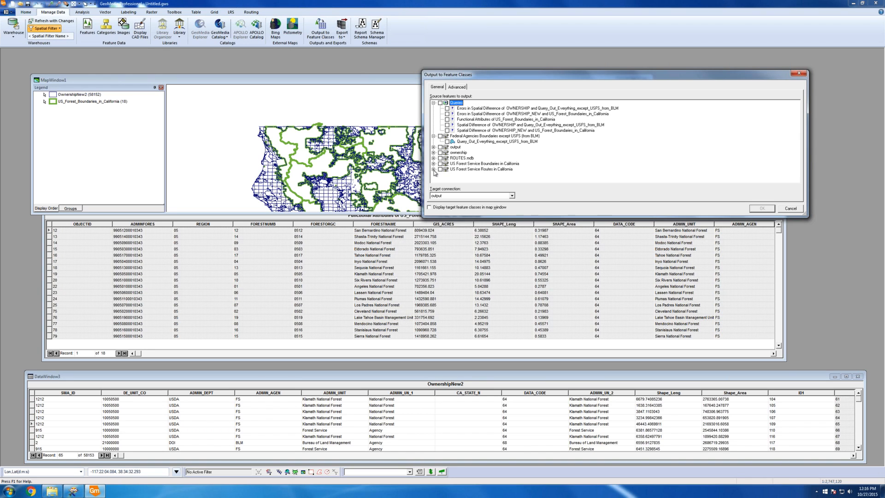
click(447, 120)
click(456, 88)
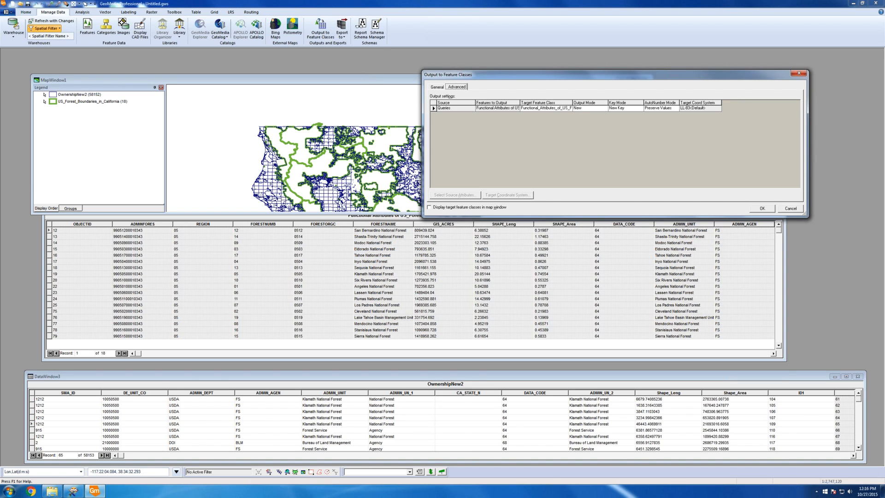
click(569, 109)
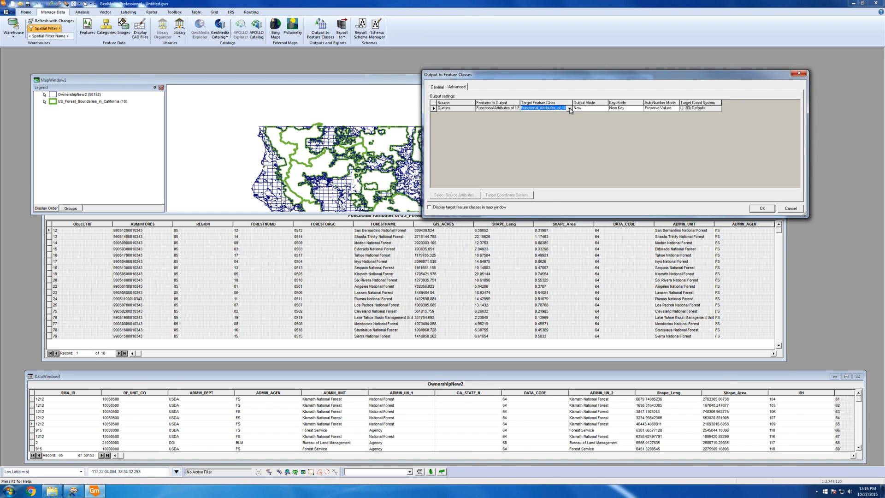
click(570, 109)
click(552, 121)
In the source attributes of the query being appended, exclude everything from OBJECTID through Geometry, leaving DATA_CODE, ADMIN_UNIT and ADMIN_AGEN included
click(434, 108)
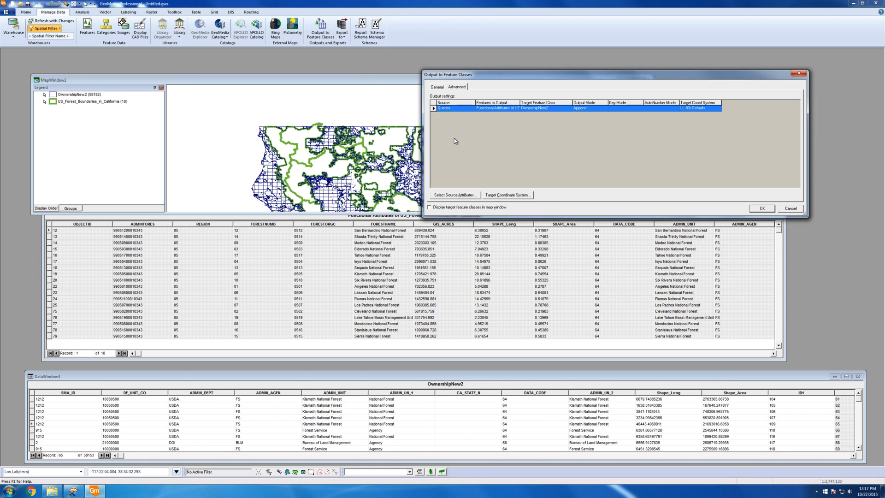
click(472, 198)
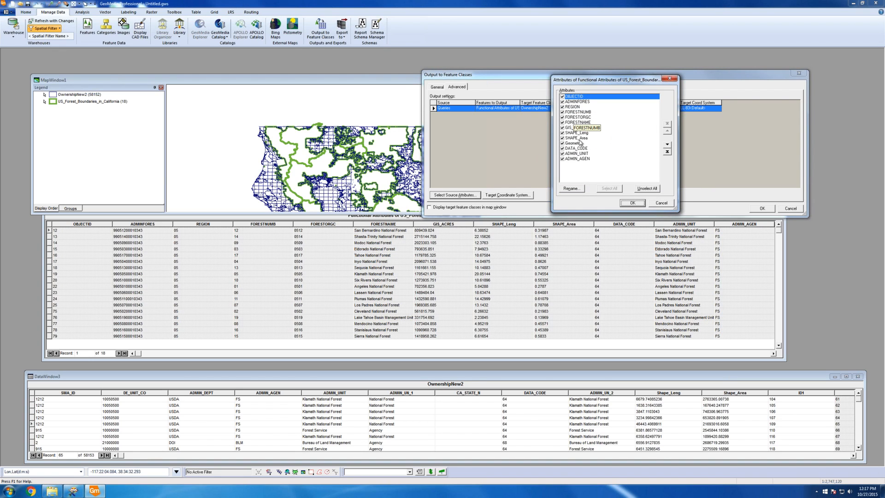
click(561, 142)
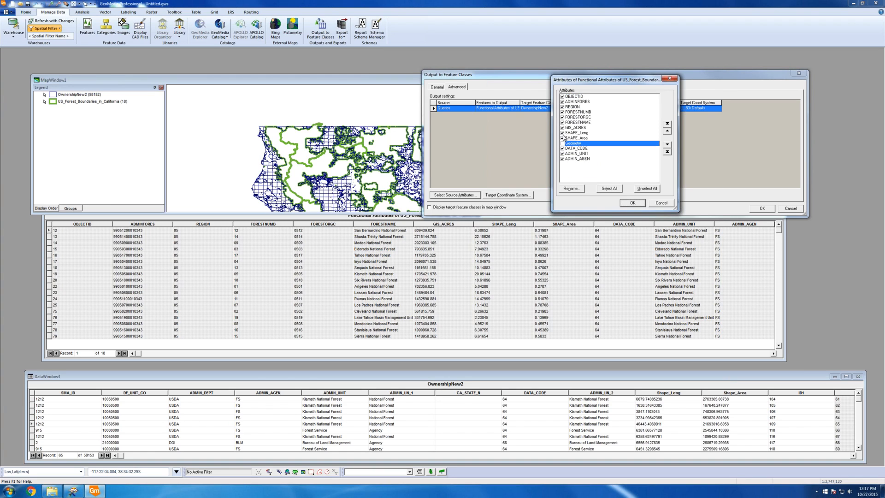
click(562, 138)
click(562, 133)
click(562, 127)
click(562, 122)
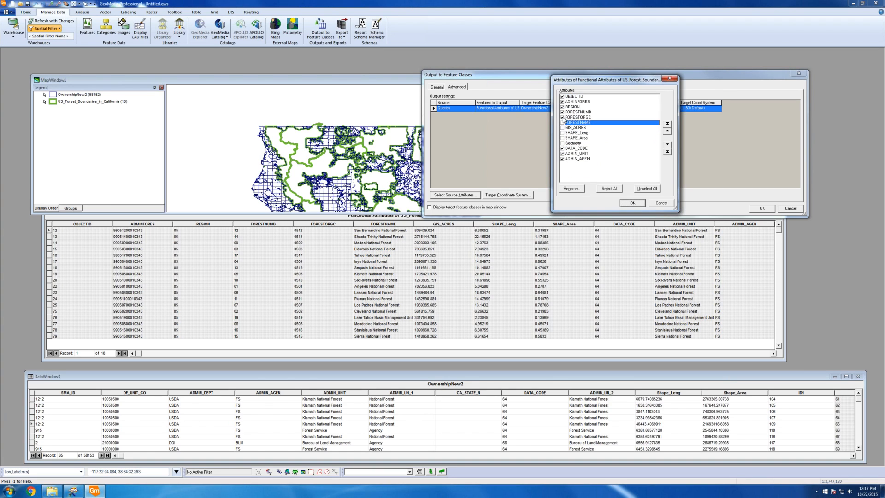
click(562, 117)
click(562, 112)
click(562, 106)
click(562, 101)
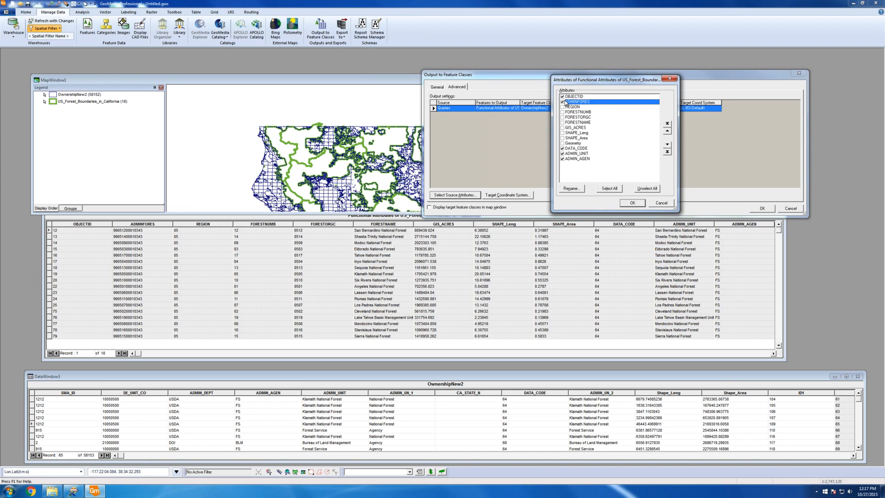
click(562, 96)
Include the Geometry attribute in the selected source attributes again
click(562, 122)
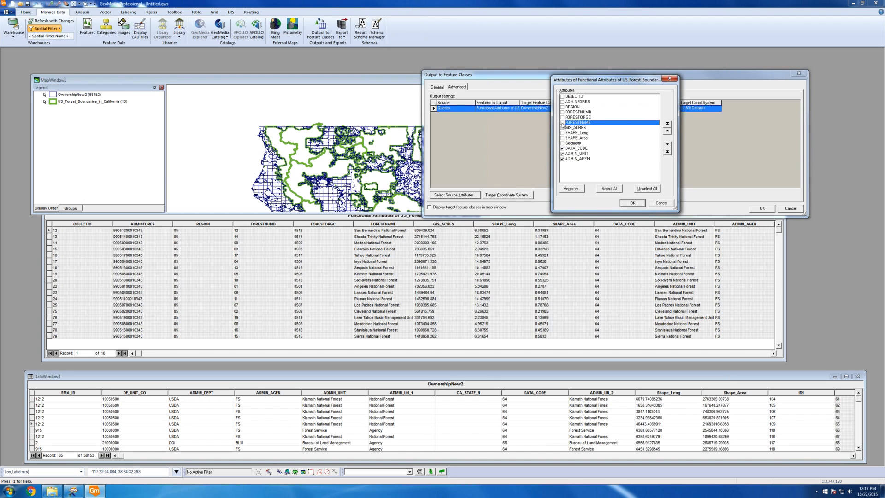
click(562, 123)
click(563, 139)
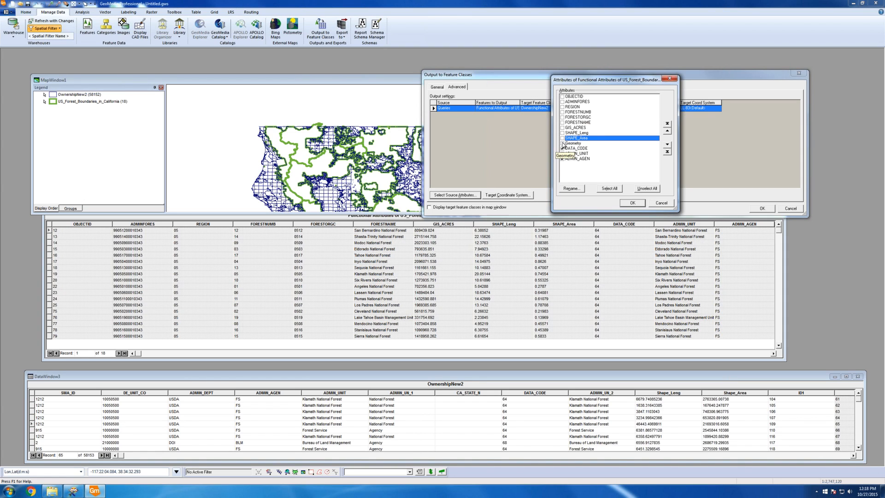
click(562, 143)
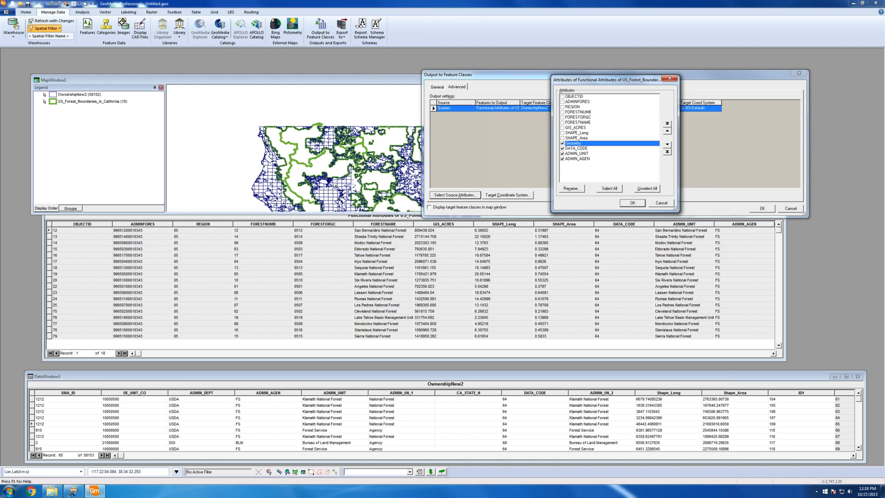
Switch to the federal lands folder, open ROUTES.mdb in Microsoft Access, and open its LRS_PROD_ROUTES table
click(55, 491)
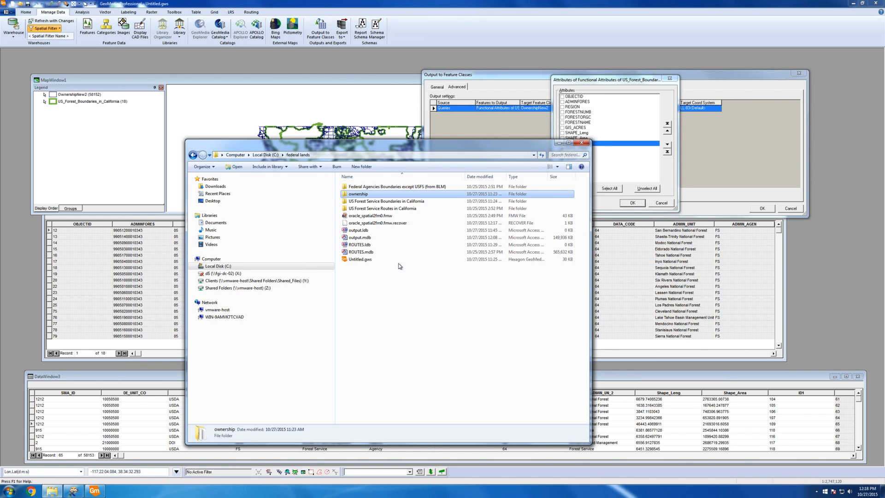
click(399, 266)
right_click(366, 253)
click(383, 258)
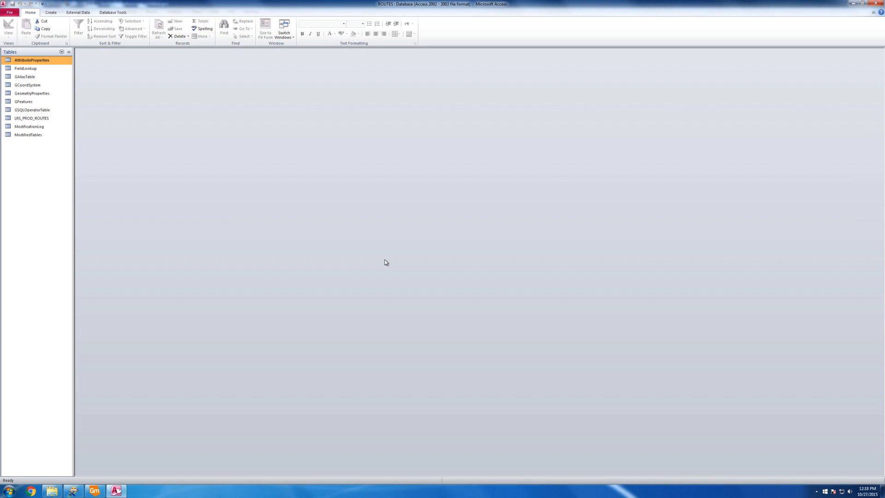
click(21, 118)
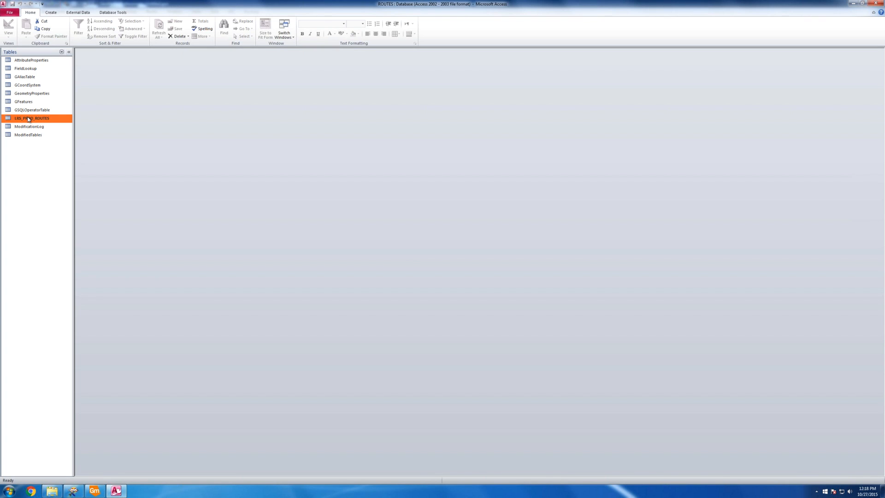
double_click(28, 119)
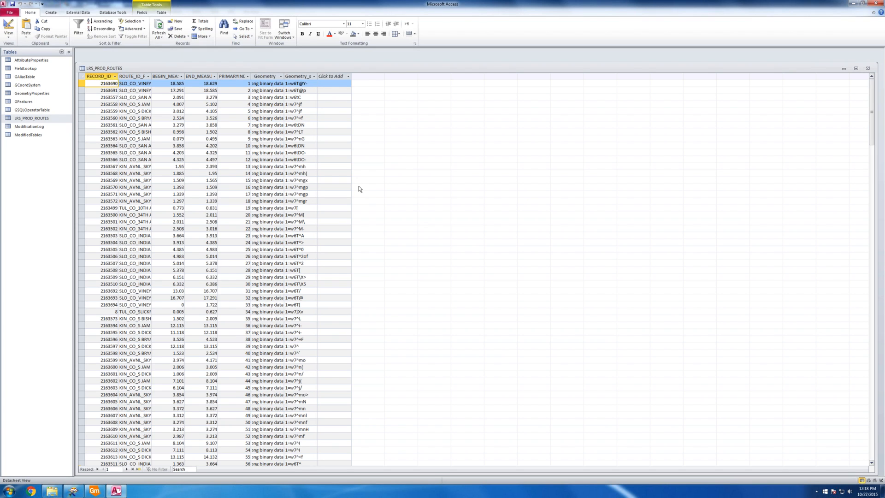
Examine the columns of the LRS_PROD_ROUTES table, widening the Geometry column to see how its data is stored
click(100, 76)
click(147, 74)
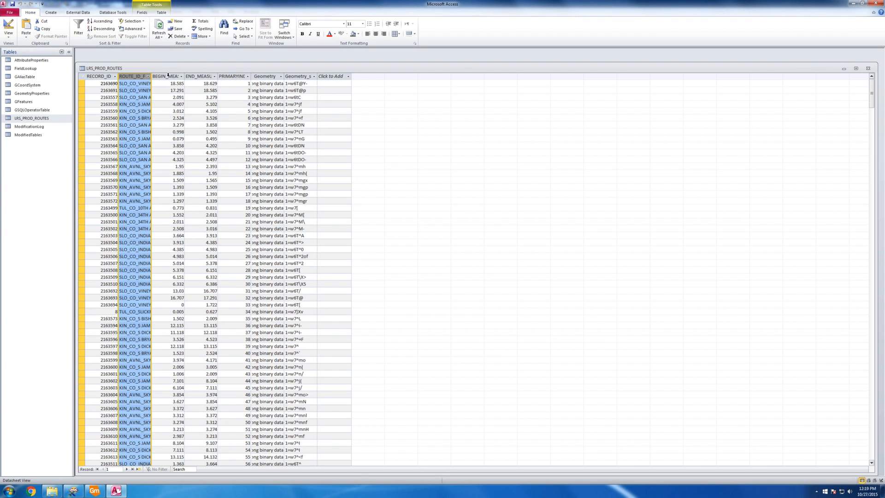
click(168, 75)
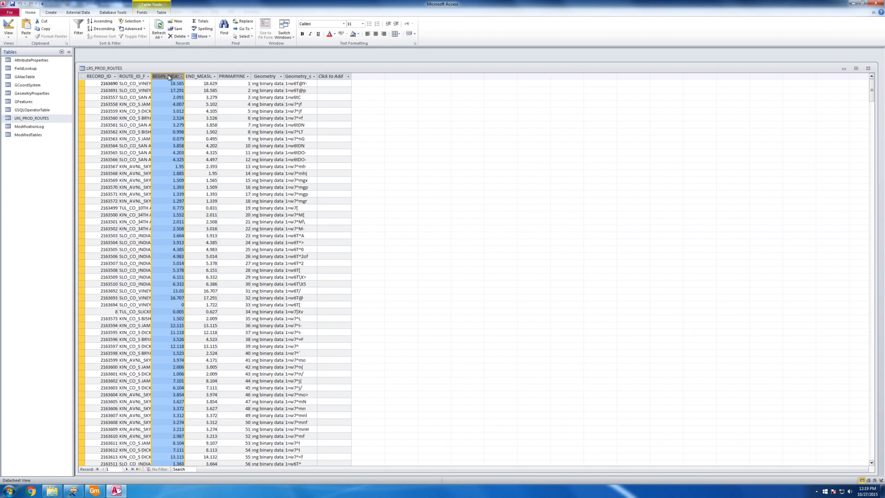
click(199, 76)
click(233, 76)
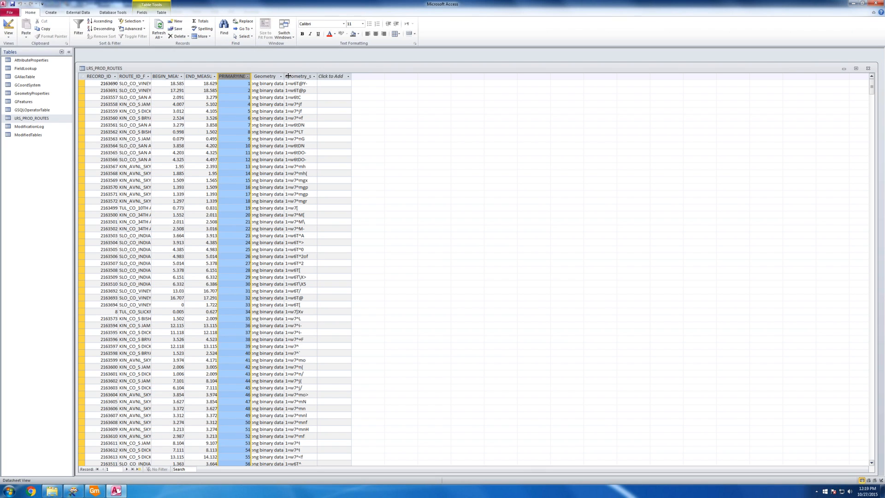
drag(288, 76, 347, 76)
click(396, 76)
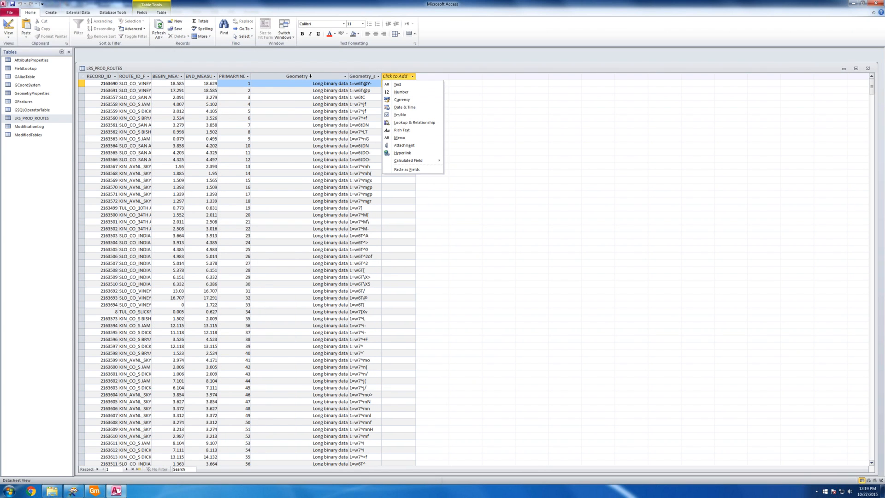
key(Escape)
click(302, 77)
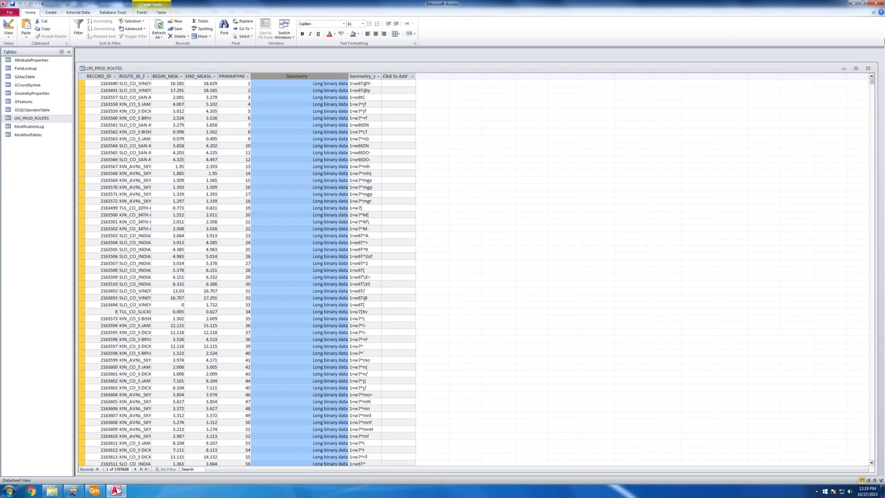
Close the LRS_PROD_ROUTES table without saving its layout and switch back to GeoMedia Professional
click(868, 67)
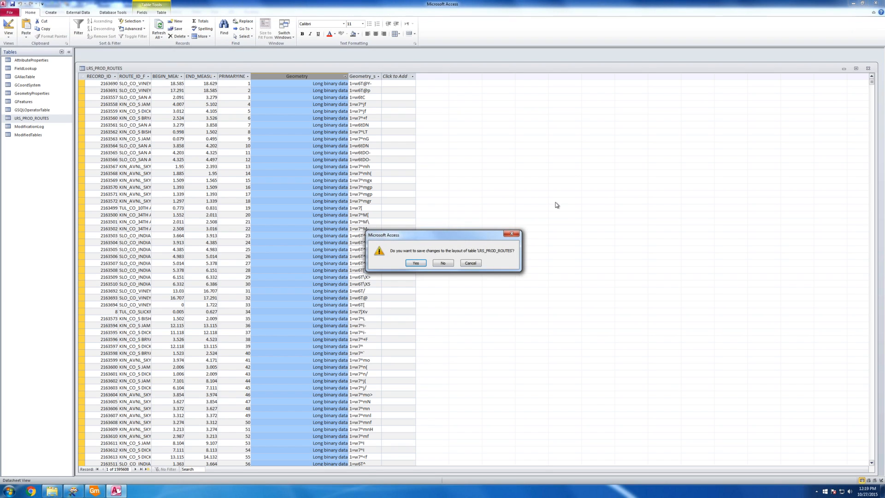
click(448, 264)
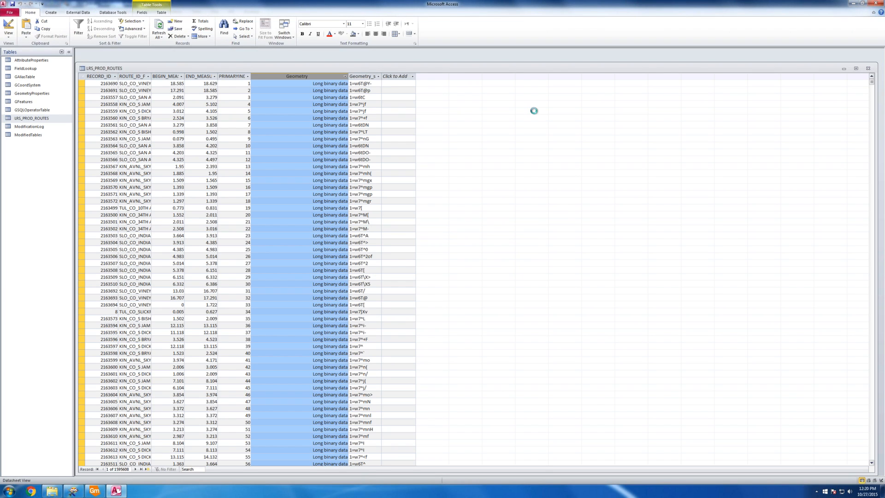
click(95, 490)
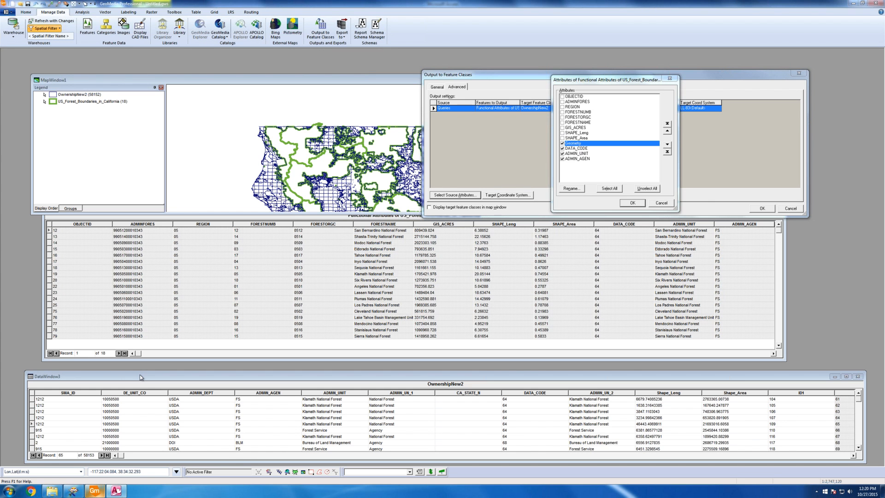
Also include SHAPE_Area and SHAPE_Leng in the source attributes and accept the attribute selection
click(562, 138)
click(562, 133)
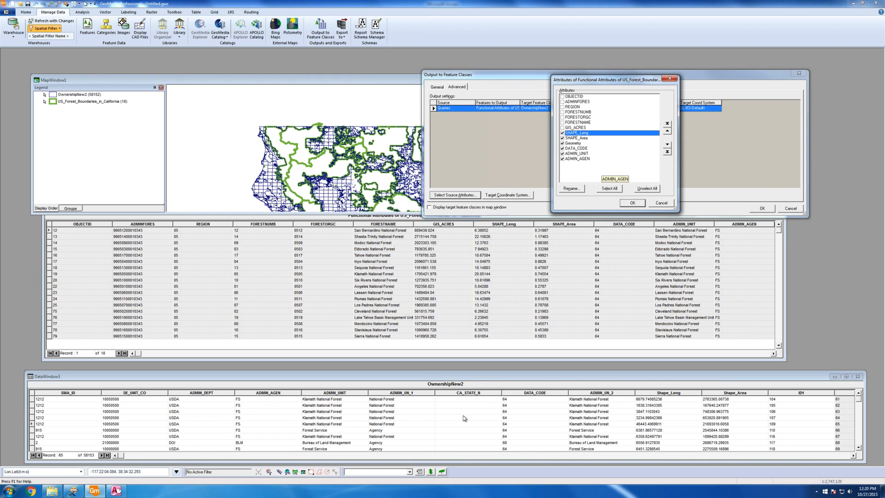
click(634, 203)
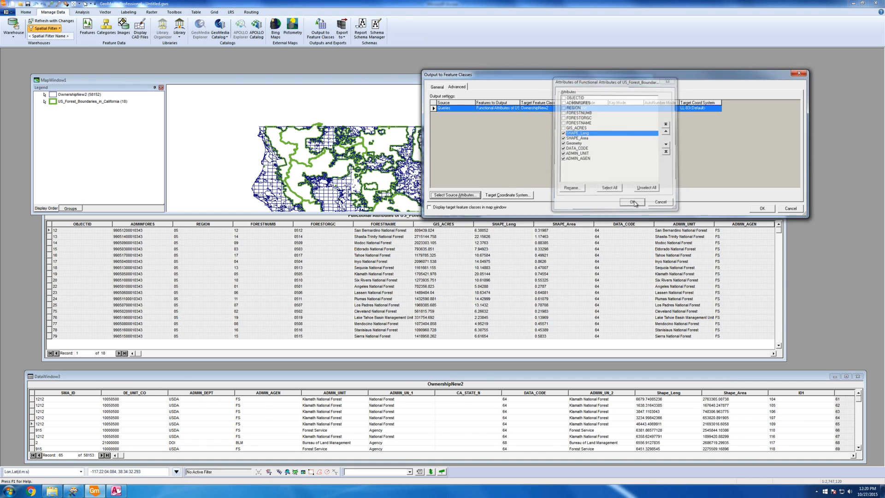
Run the output in Append mode to add the forest features to OwnershipNew2
click(760, 208)
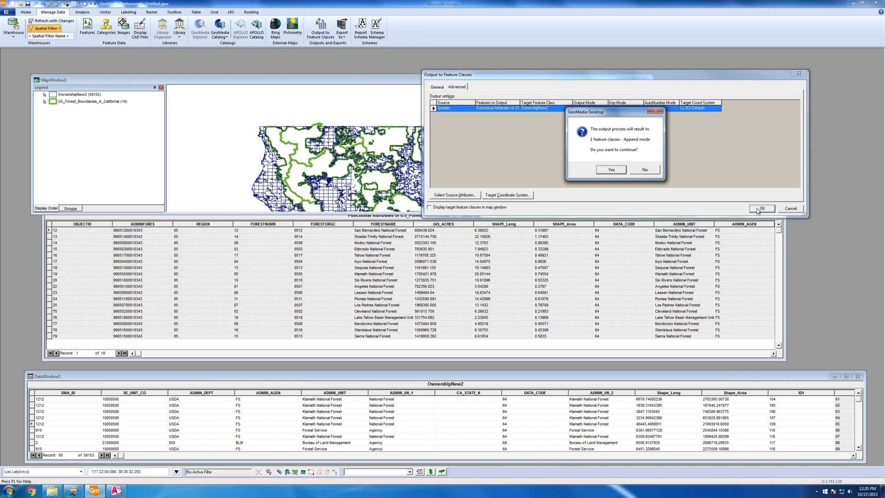
click(612, 169)
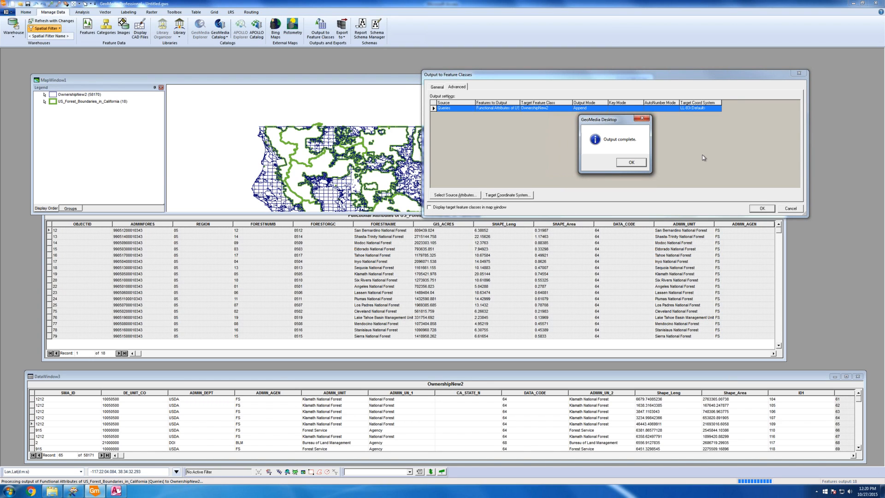
click(631, 163)
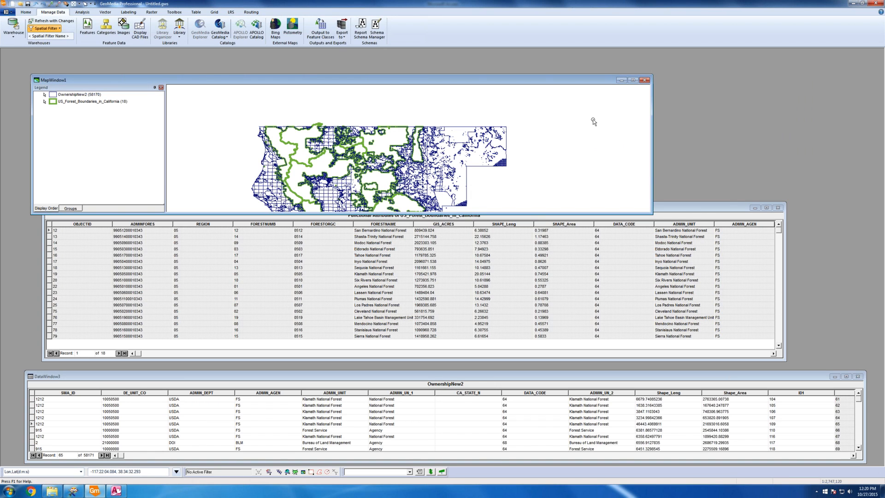
Close both data windows and turn off the map display of US_Forest_Boundaries_in_California
click(777, 208)
click(858, 377)
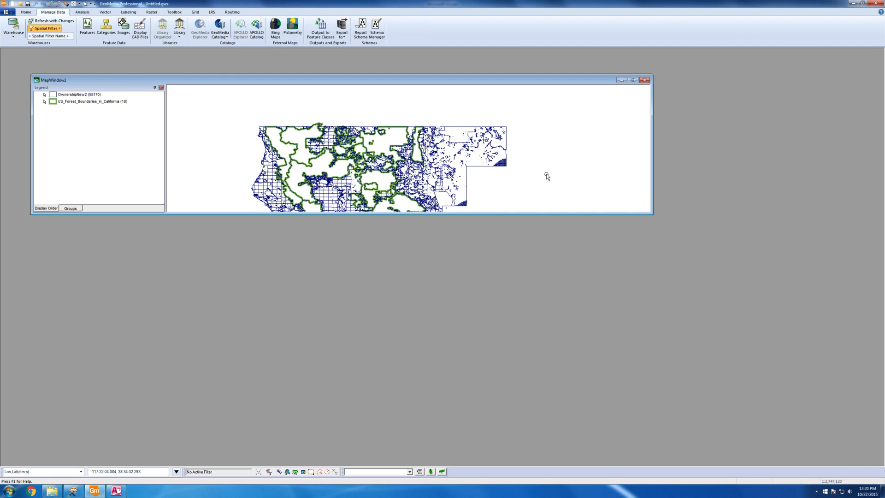
right_click(62, 103)
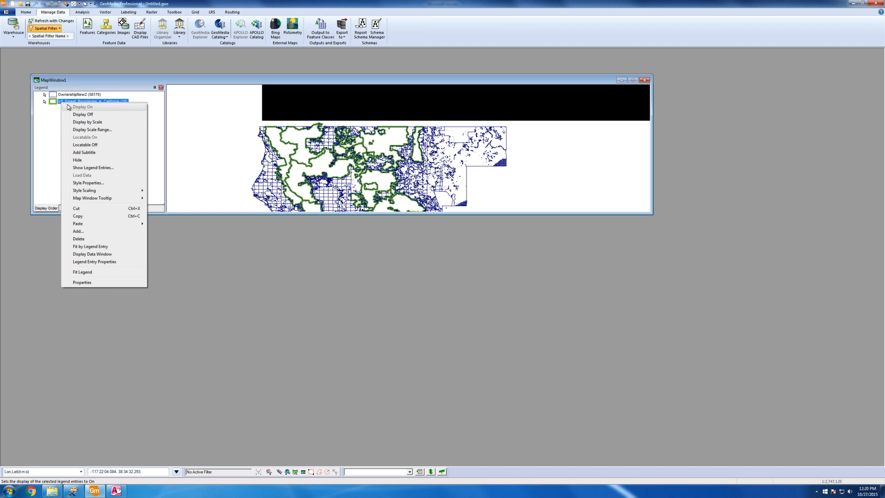
click(77, 115)
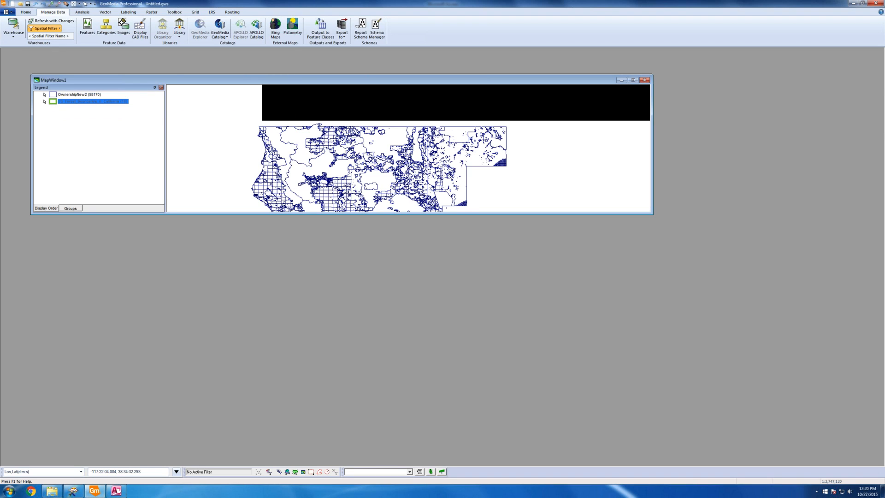
Give the OwnershipNew2 legend entry a light grey area fill with 0% translucency
right_click(52, 95)
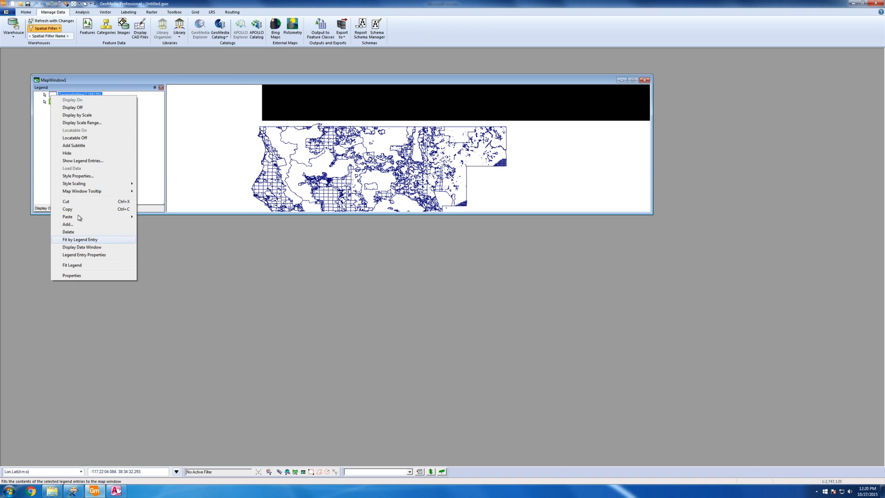
click(43, 129)
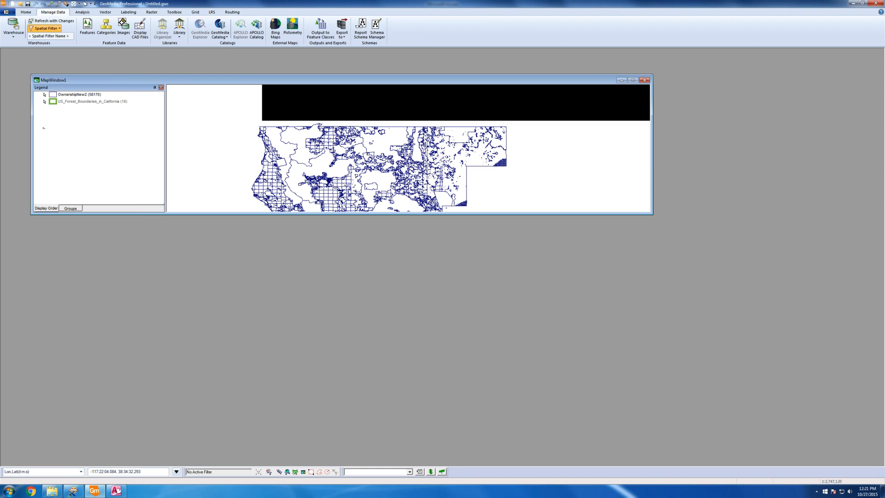
double_click(59, 95)
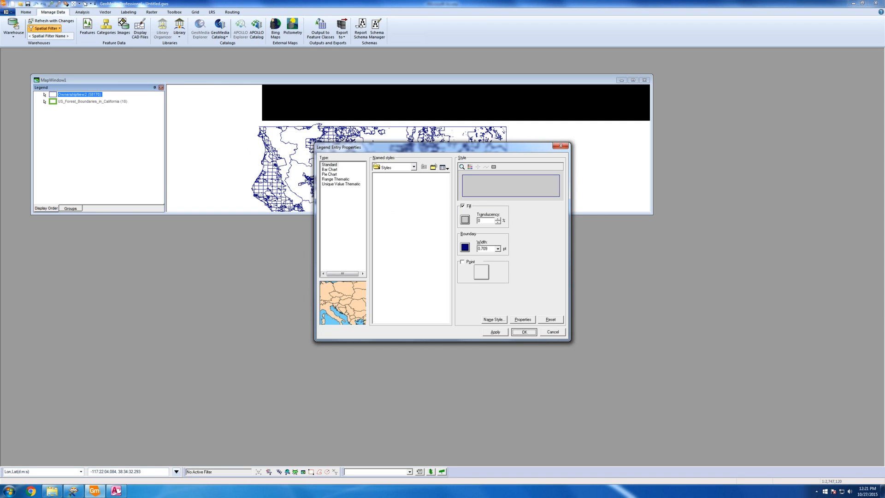
click(524, 332)
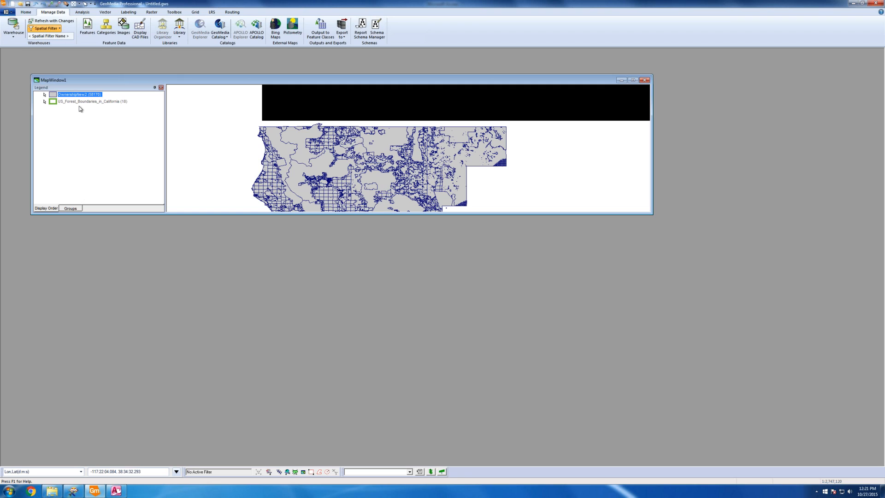
click(633, 82)
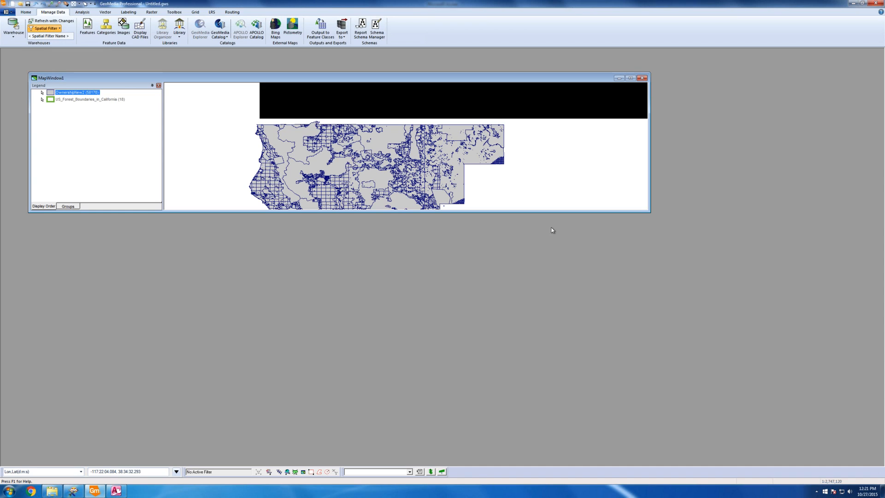
right_click(213, 134)
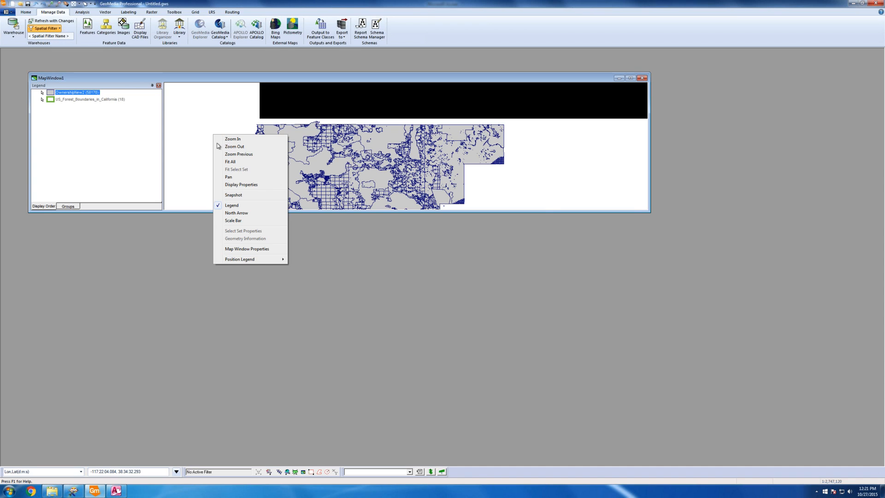
click(651, 210)
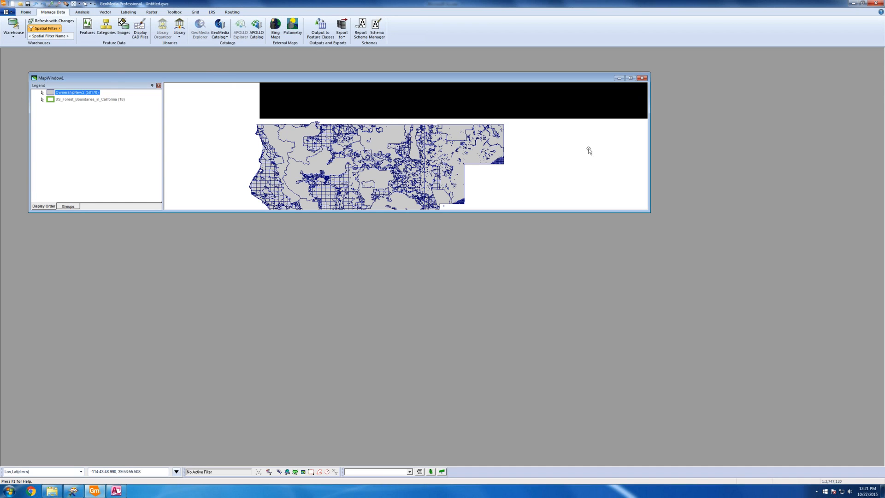
Maximize the map window and set the fill translucency of the OwnershipNew2 legend entry to 66%
click(629, 78)
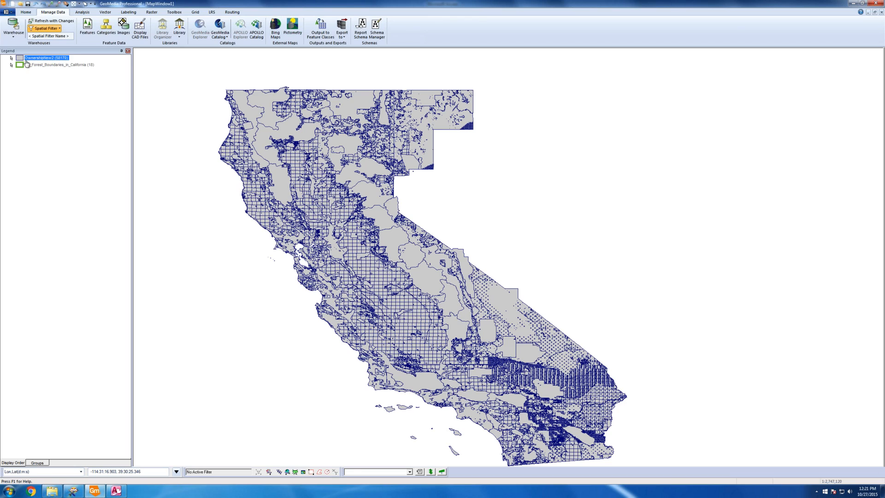
click(32, 65)
click(33, 59)
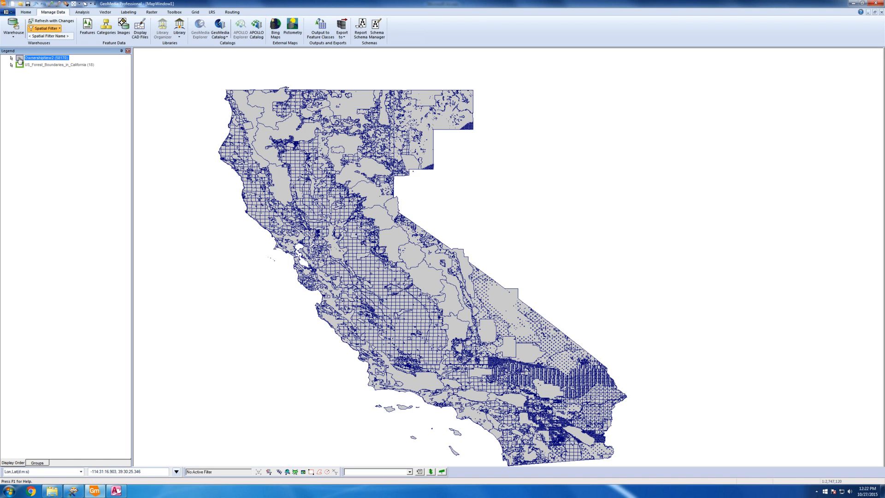
double_click(20, 60)
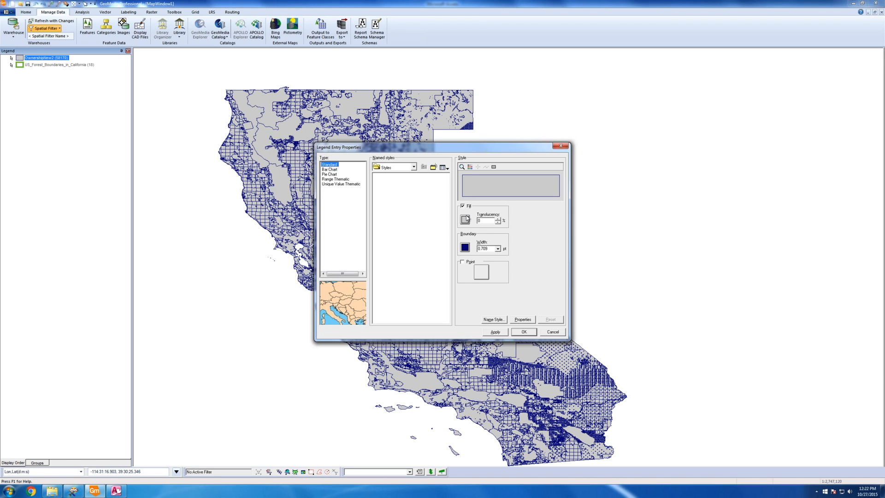
click(463, 205)
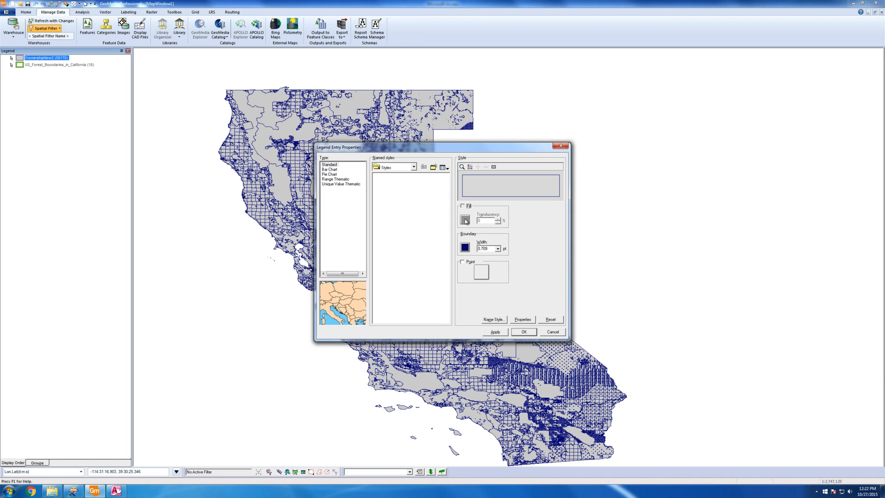
click(462, 206)
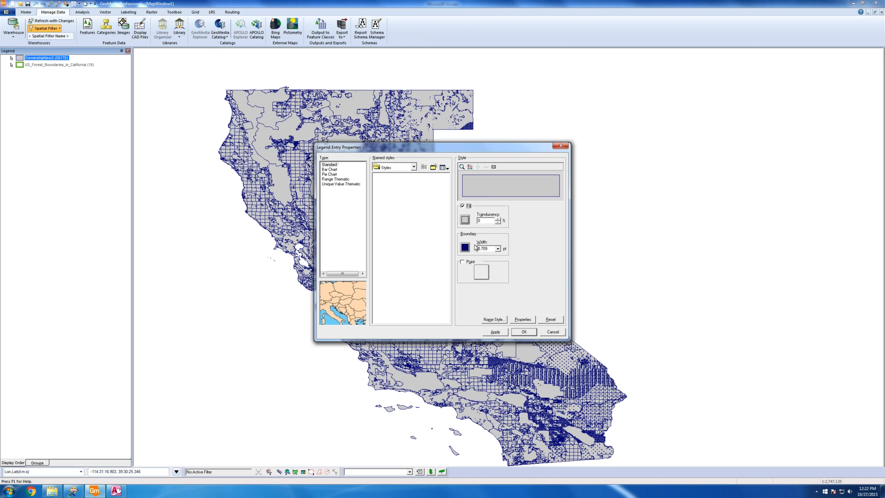
double_click(482, 220)
text(66)
Change the OwnershipNew2 boundary color to grey and apply the legend entry style
click(466, 247)
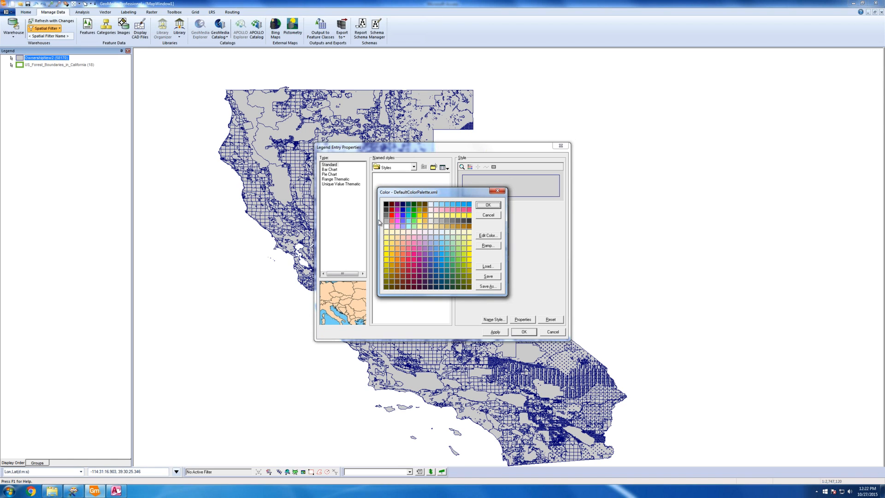
key(Escape)
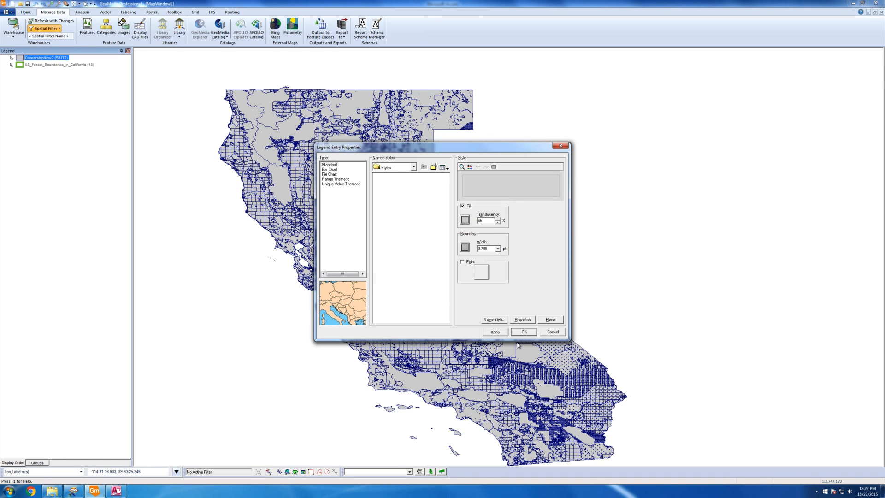
click(495, 332)
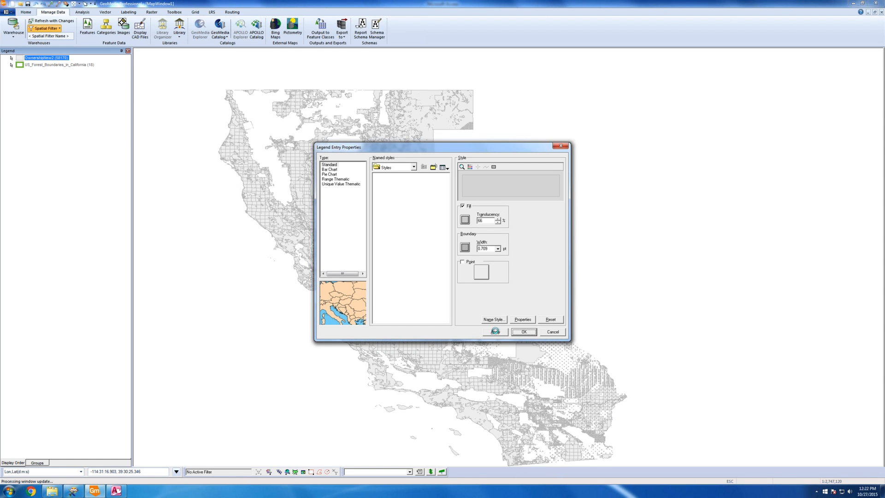
key(Return)
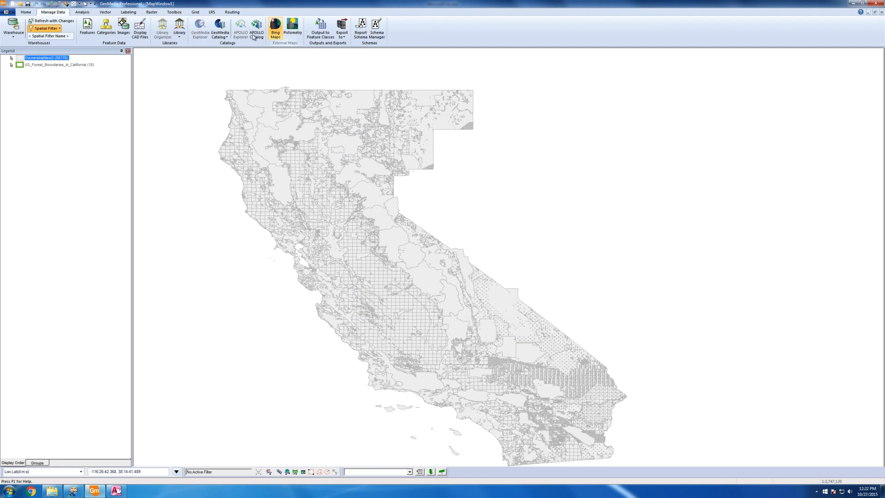
Zoom in on the southern Sierra area and select the large forest polygon there to inspect its extent
click(52, 3)
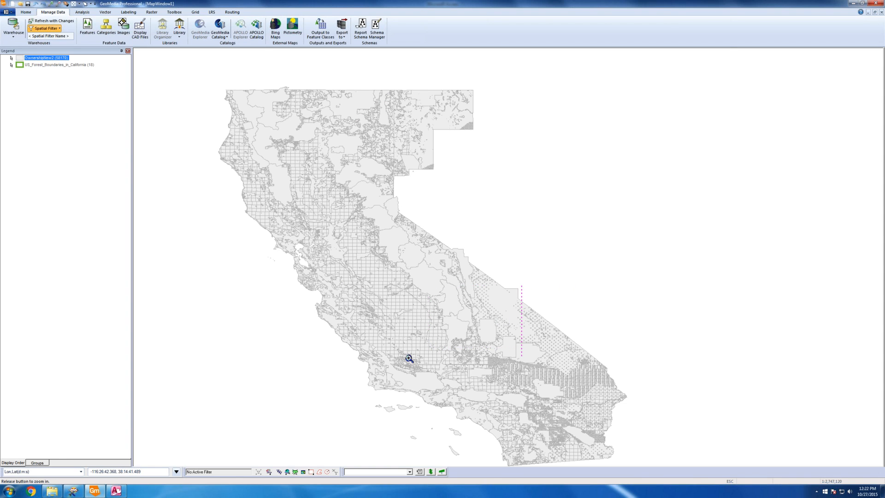
click(408, 359)
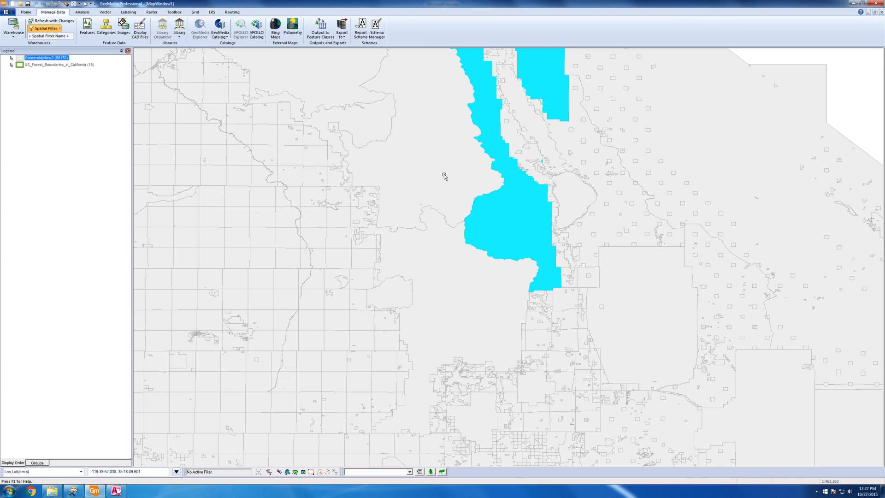
click(444, 174)
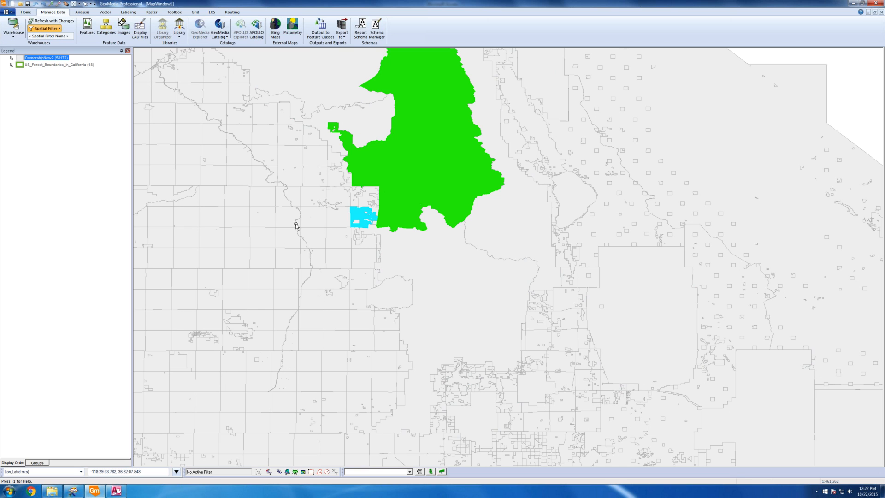
scroll(308, 220, down, 1)
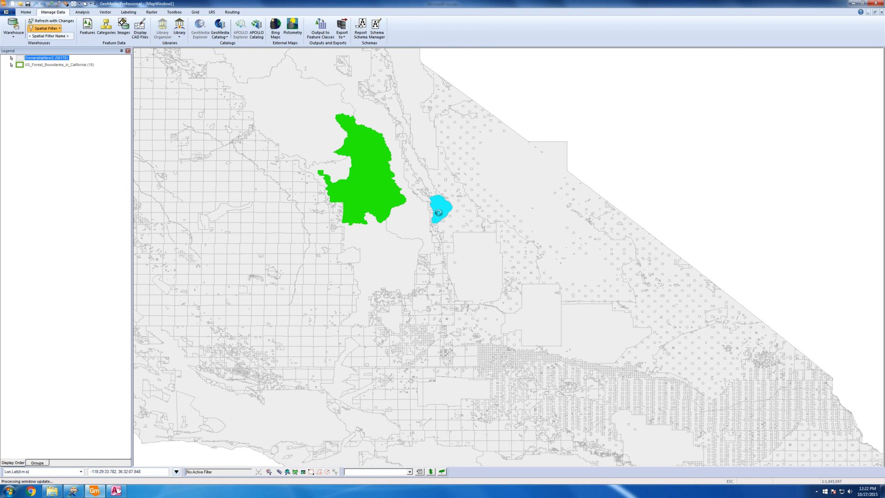
scroll(438, 213, down, 1)
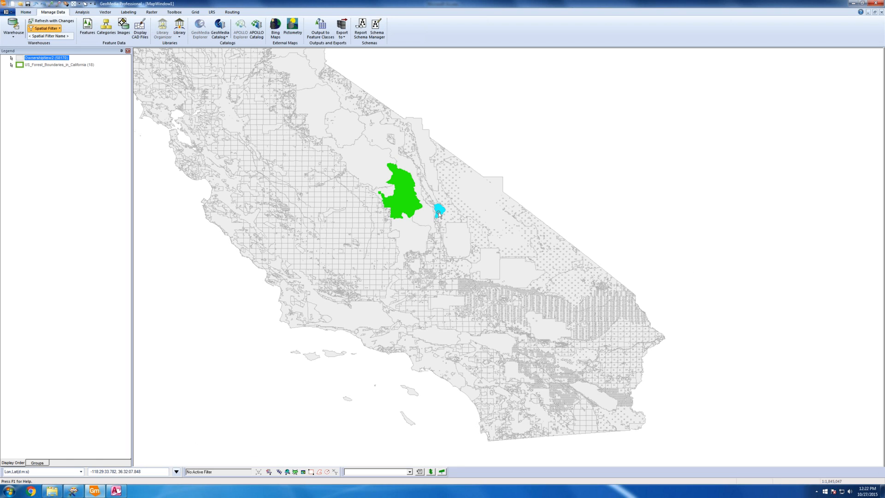
Examine the attributes of the Death Valley National Park polygon, close them without changes and clear the selection
double_click(475, 199)
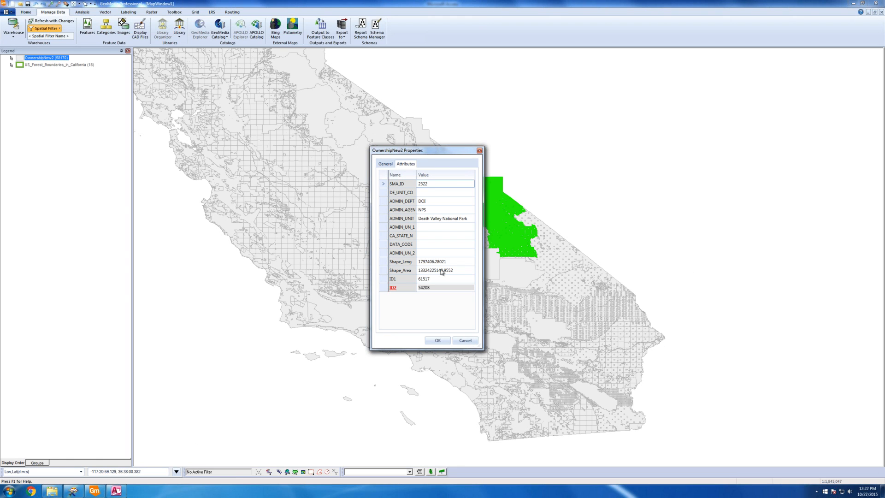
click(438, 243)
click(431, 236)
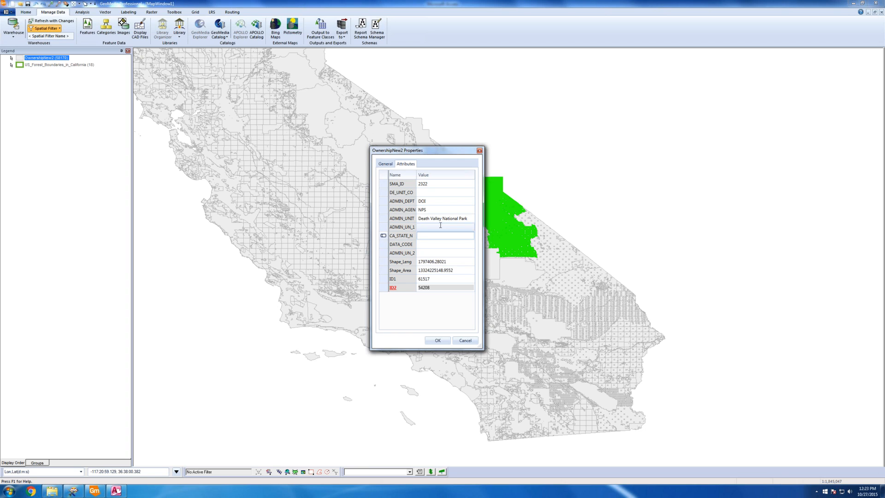
click(465, 340)
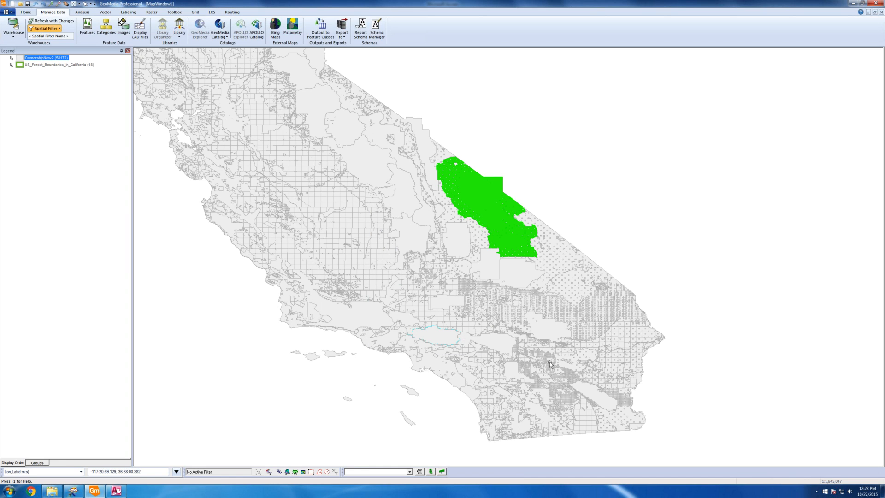
click(690, 416)
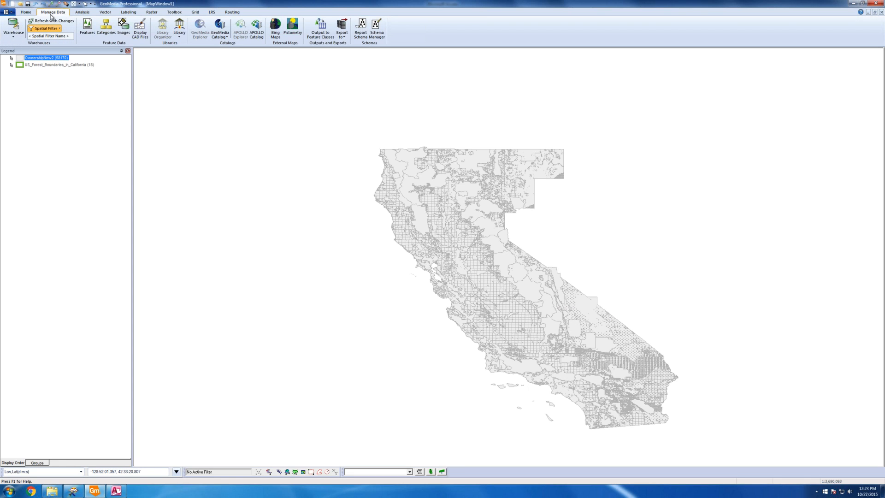
Set up an attribute query on OwnershipNew2 from the output warehouse with the filter DATA_CODE is null
click(82, 13)
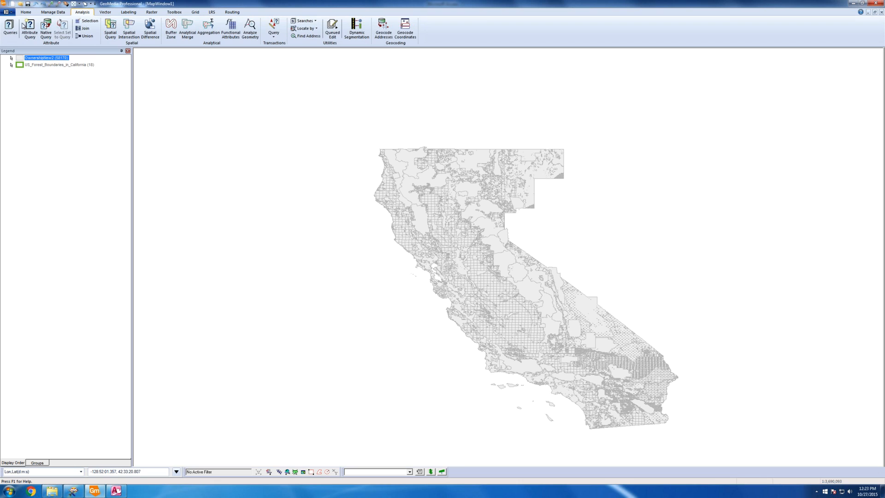
click(37, 27)
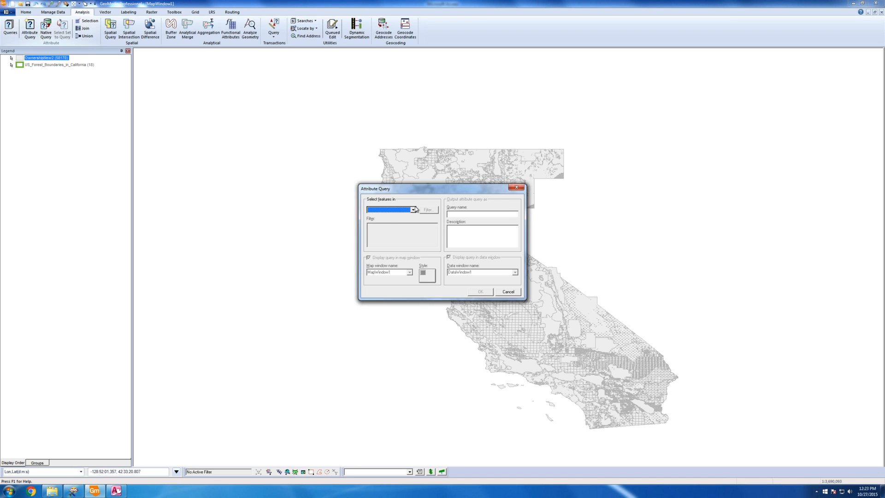
click(413, 209)
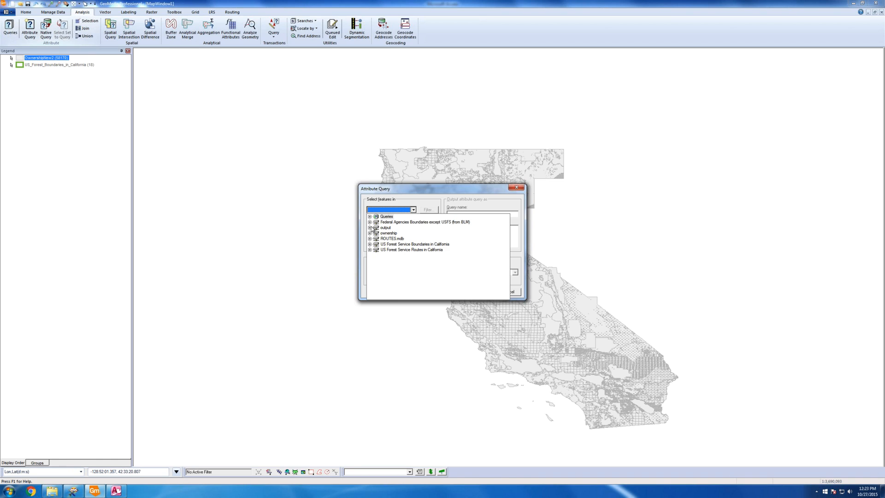
click(369, 228)
click(399, 238)
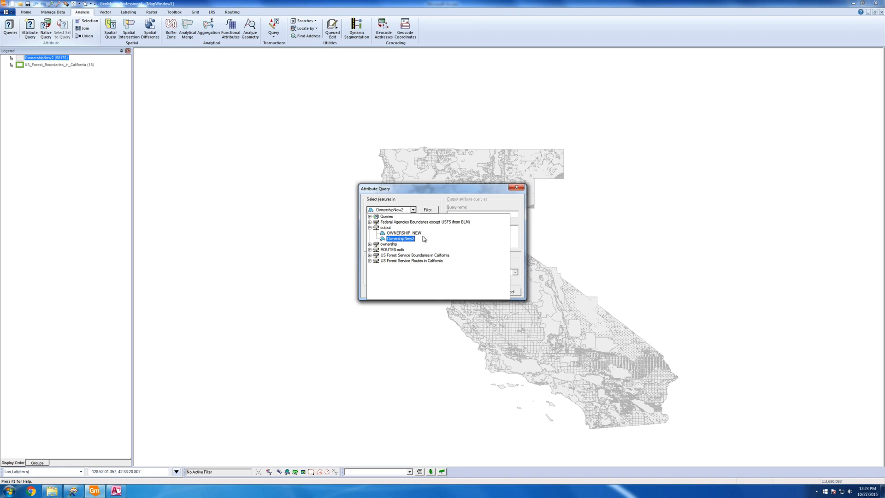
click(403, 239)
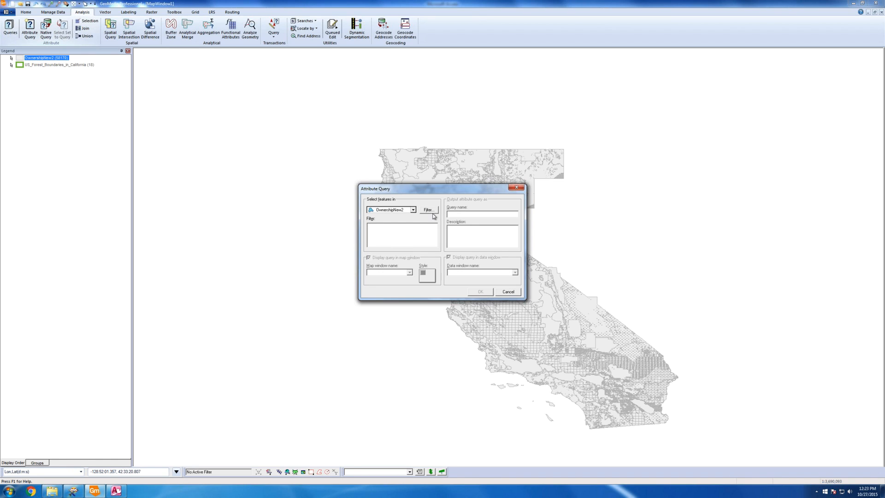
text(DATA_CODE is null;)
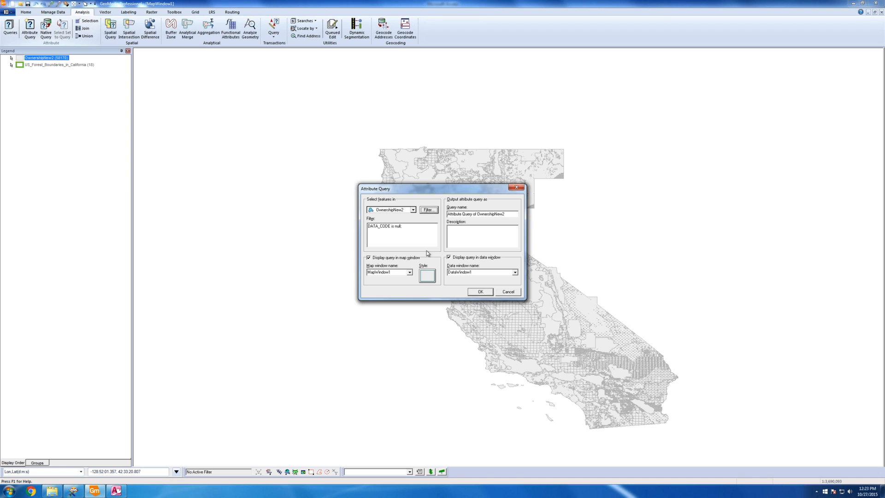
Style the query result with a light red fill and black boundary, and run it for display in the map window only
click(423, 275)
click(439, 209)
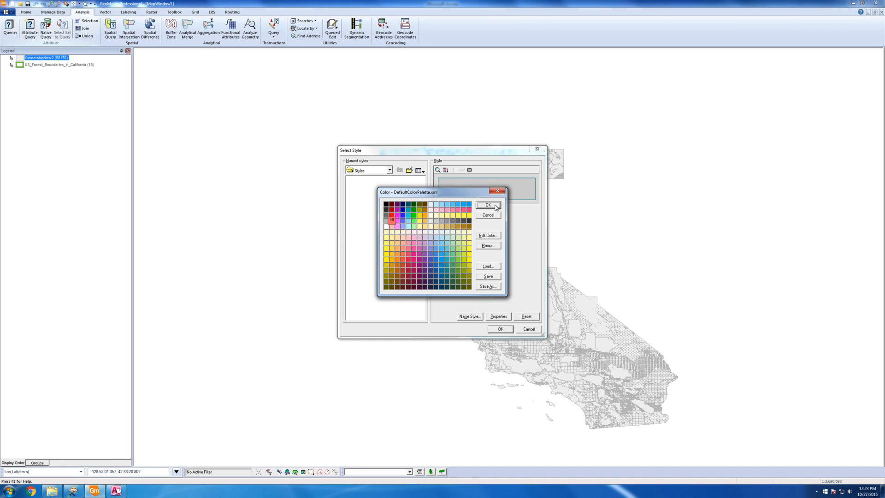
click(488, 205)
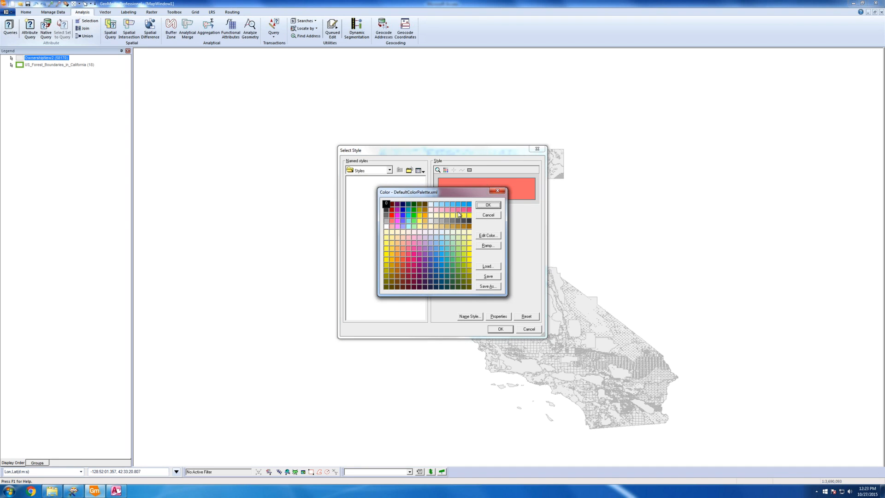
click(486, 206)
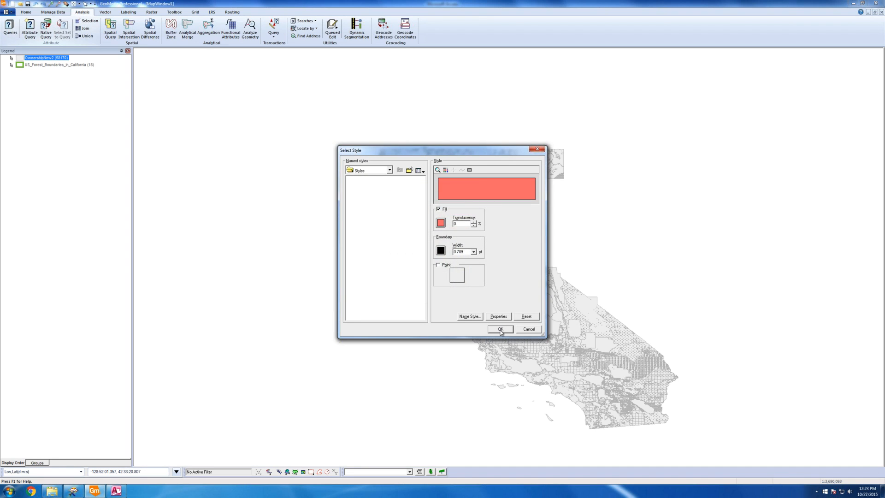
click(501, 328)
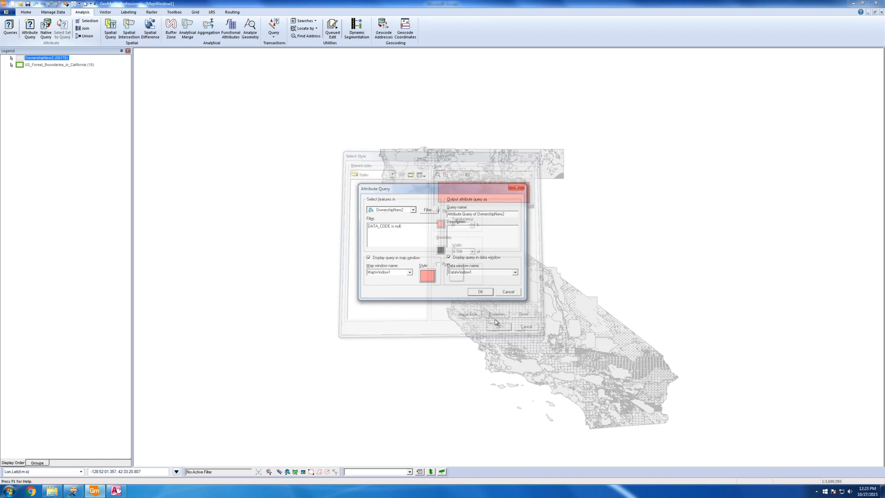
click(458, 259)
click(480, 292)
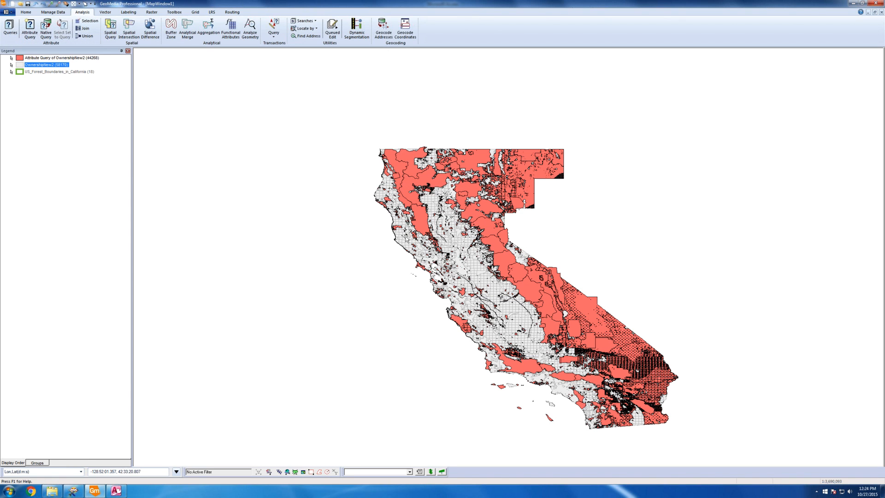
Examine the attributes of the Tahoe National Forest polygon in the query result, including its state and data code fields, and cancel without changes
scroll(519, 226, up, 1)
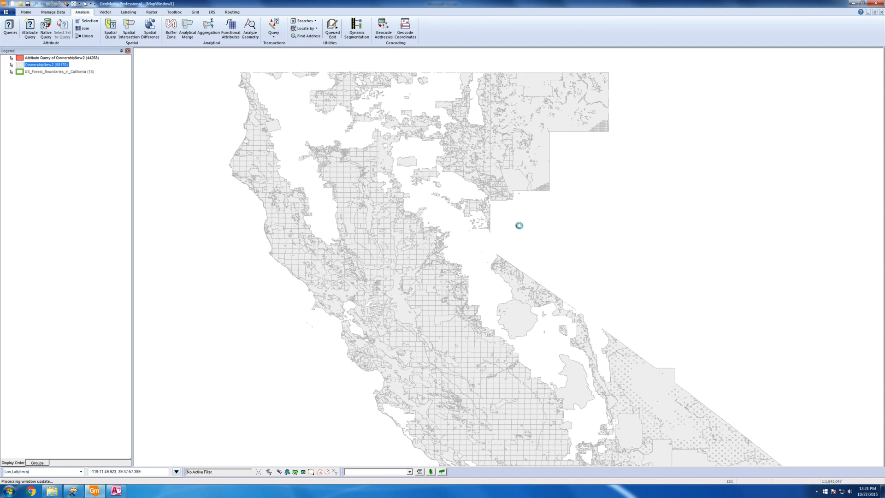
click(461, 229)
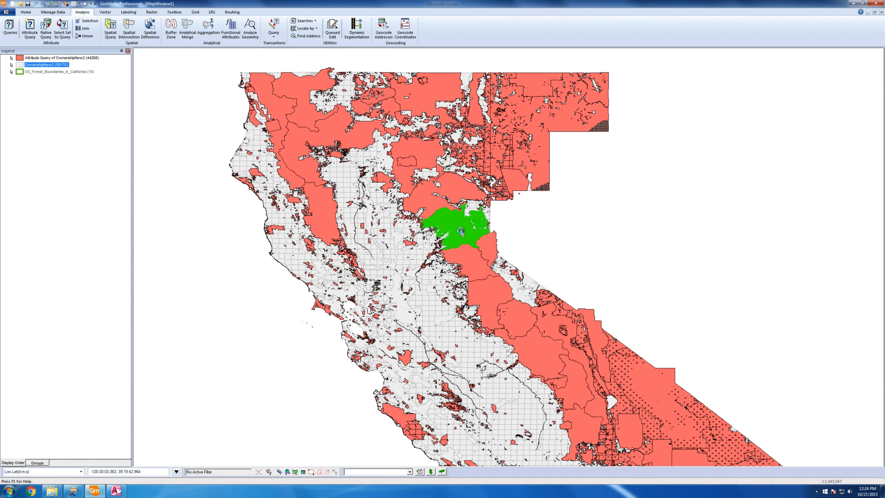
double_click(460, 230)
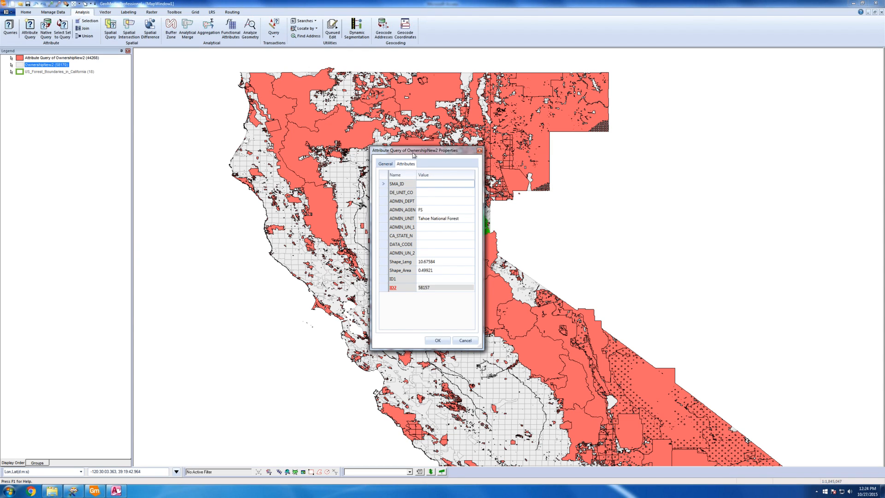
drag(413, 154, 158, 85)
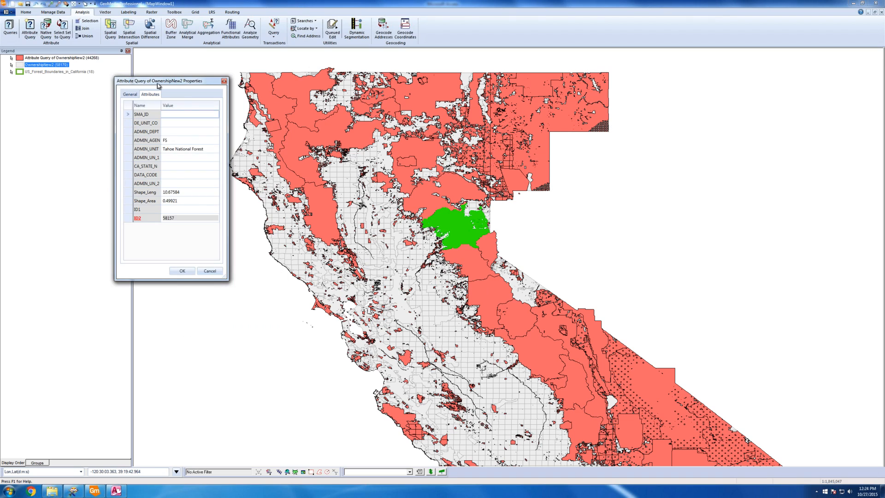
click(191, 175)
key(Up)
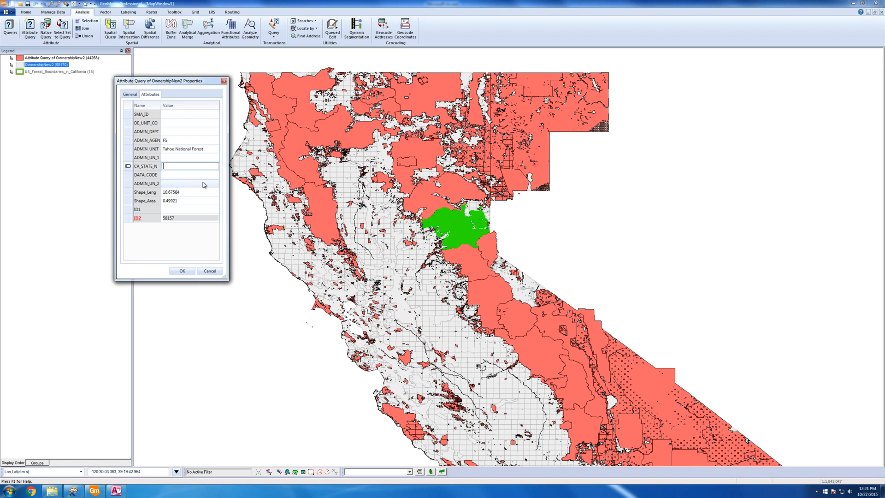
click(210, 271)
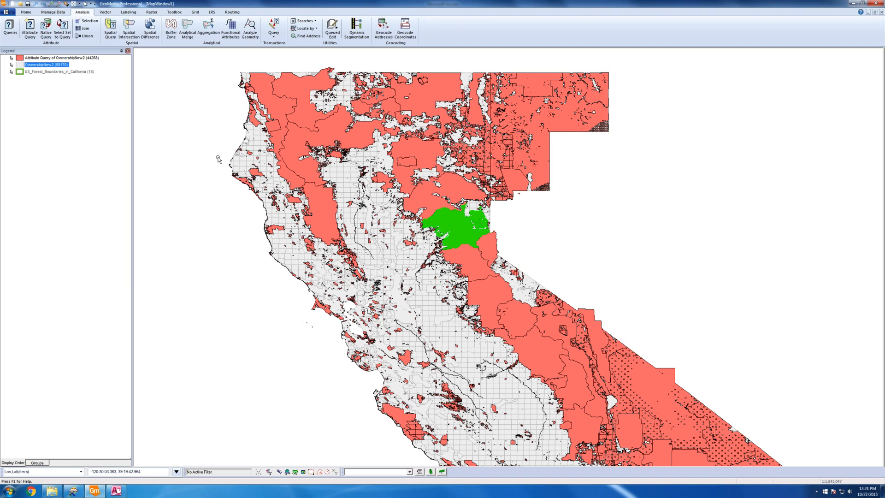
click(289, 87)
click(302, 141)
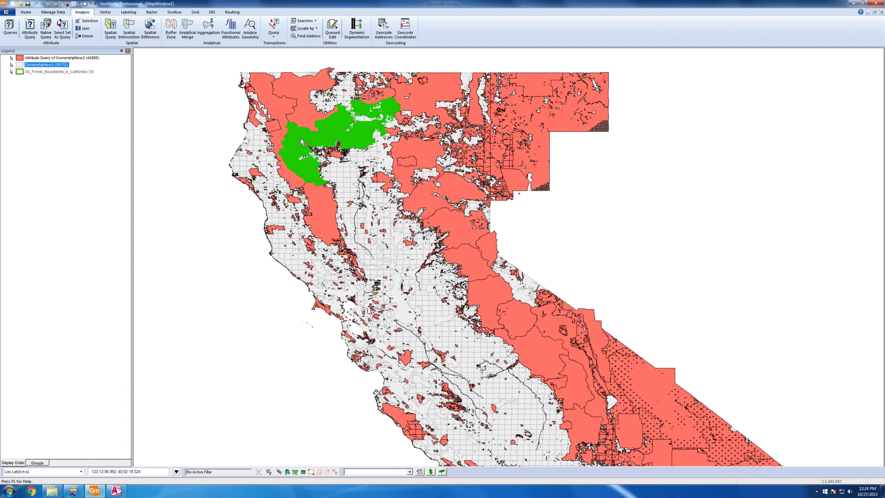
double_click(530, 320)
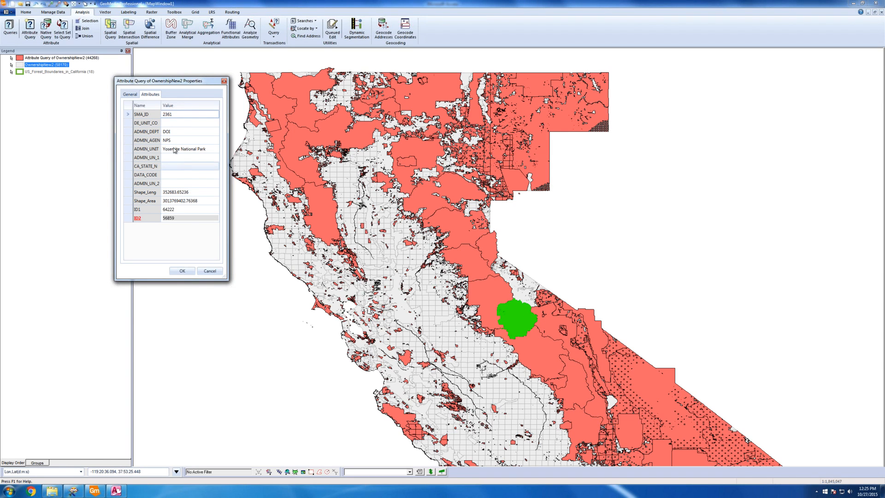
click(175, 178)
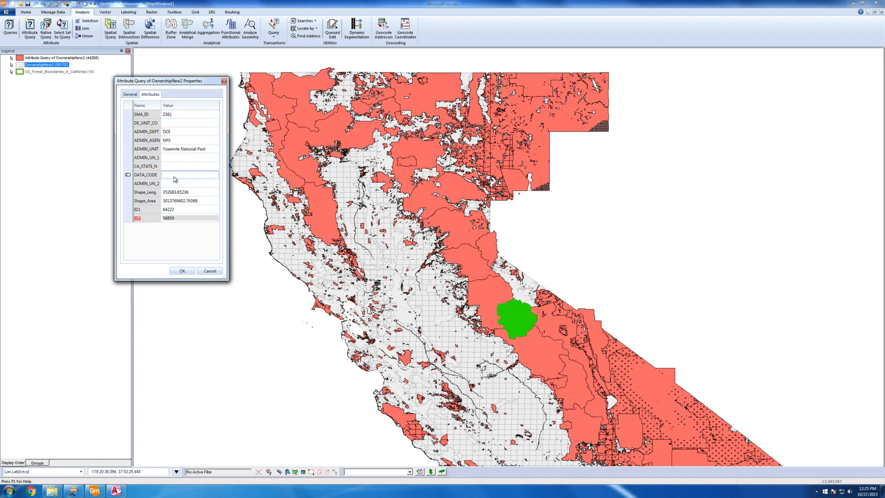
text(64)
click(176, 167)
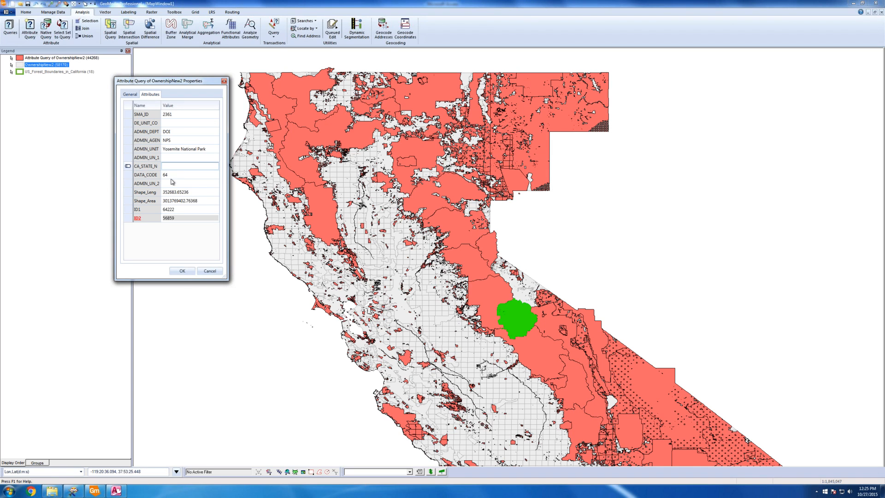
click(170, 175)
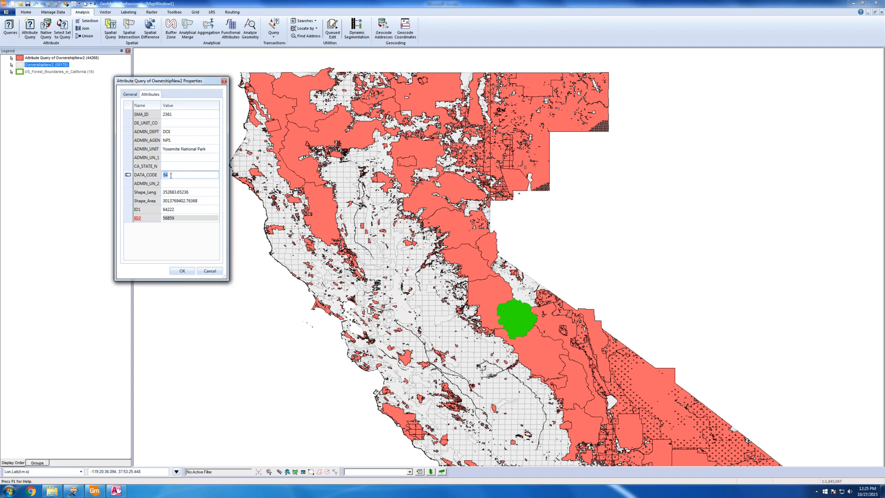
click(215, 272)
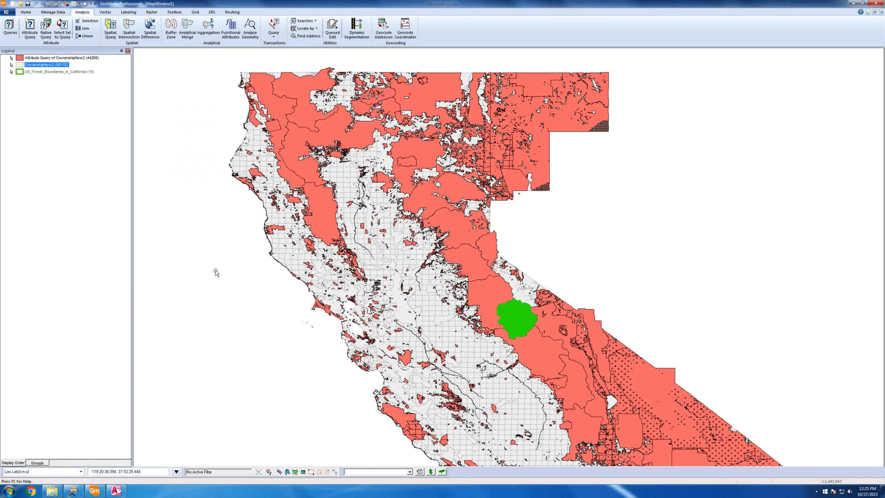
Set the DATA_CODE attribute of the Lake Tahoe Basin Management polygon in the query result to 64 and save it
double_click(490, 249)
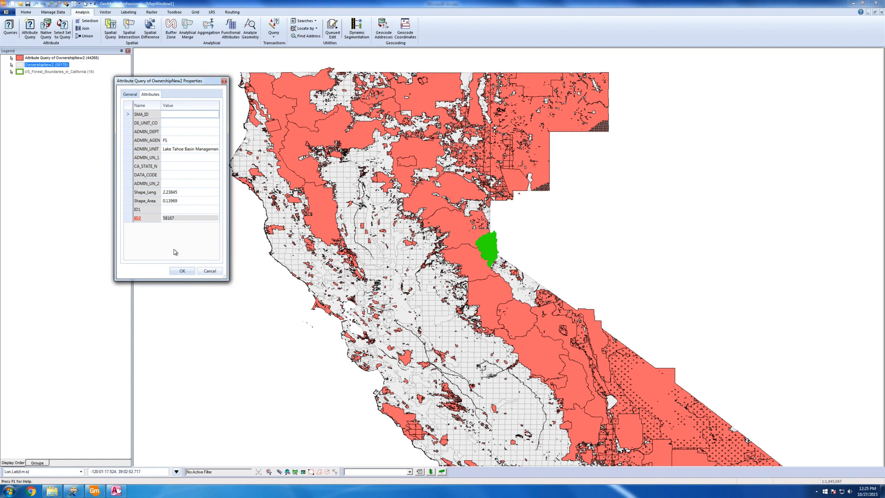
click(184, 175)
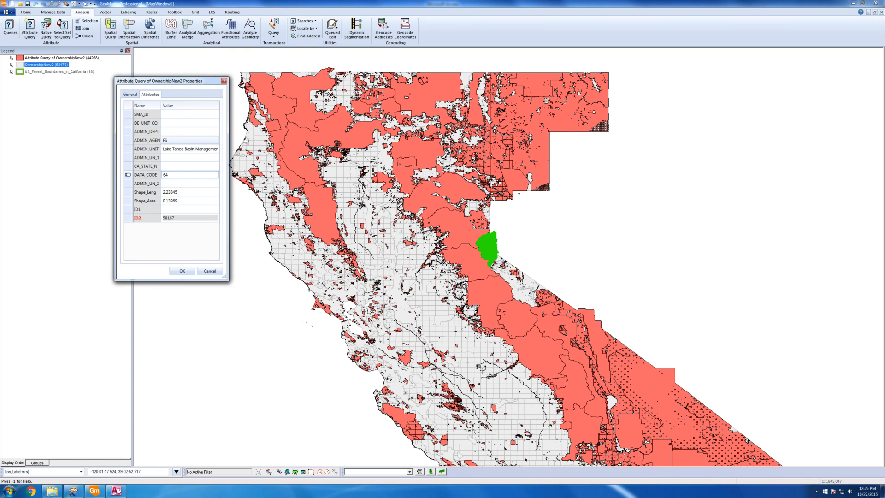
click(180, 166)
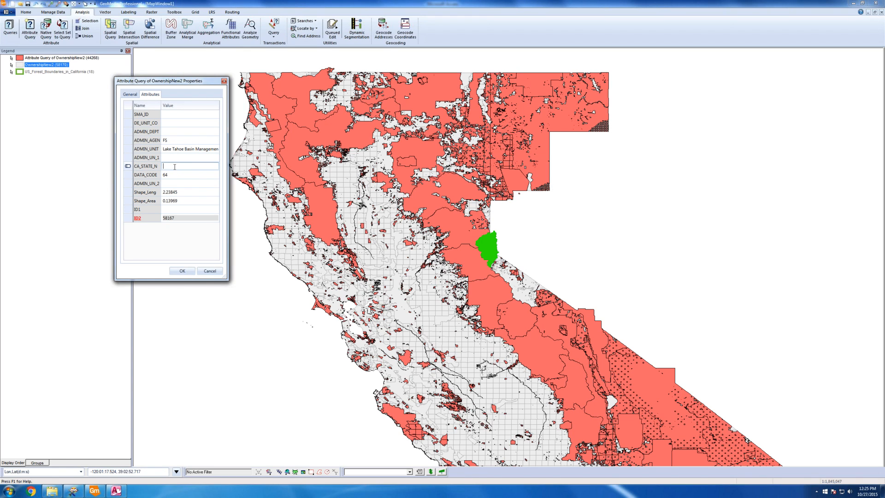
click(182, 271)
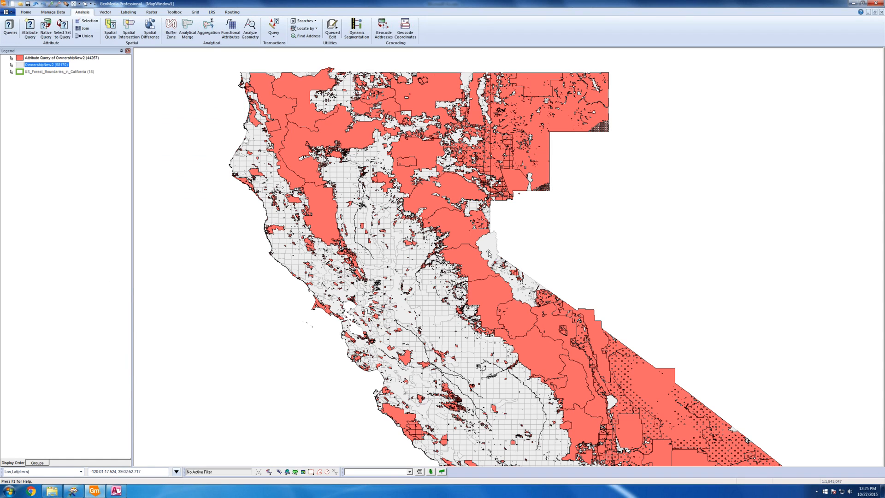
Inspect the attributes of the Eldorado National Forest and Yosemite National Park polygons, including the ADMIN_AGEN value
double_click(469, 268)
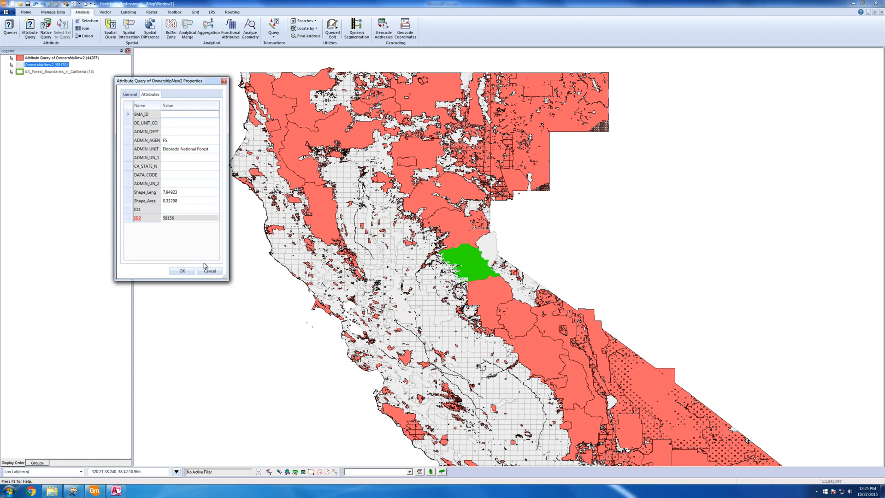
click(210, 271)
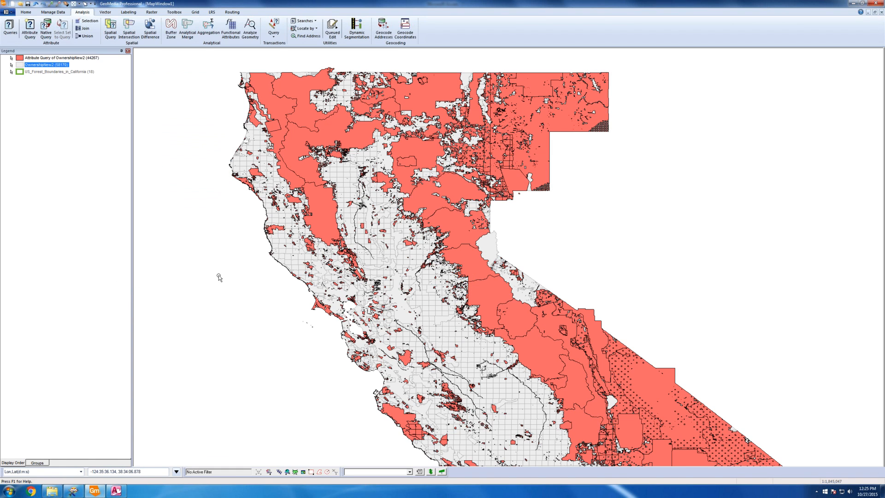
double_click(519, 320)
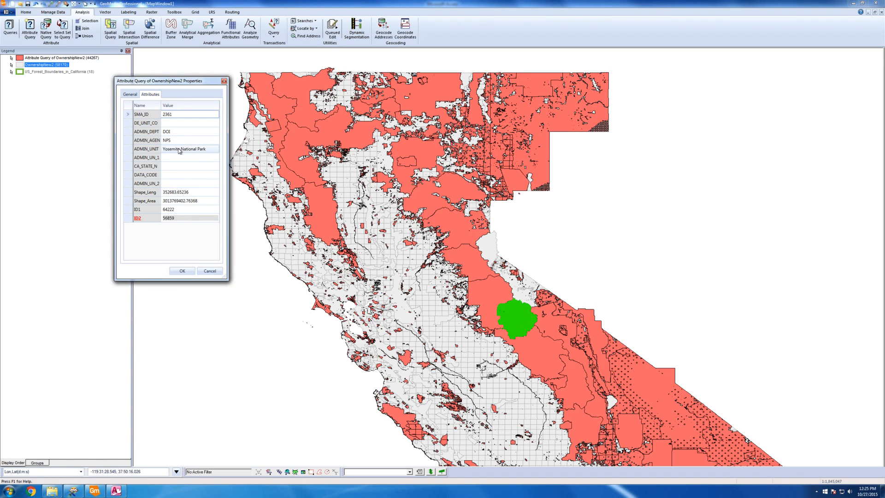
click(184, 141)
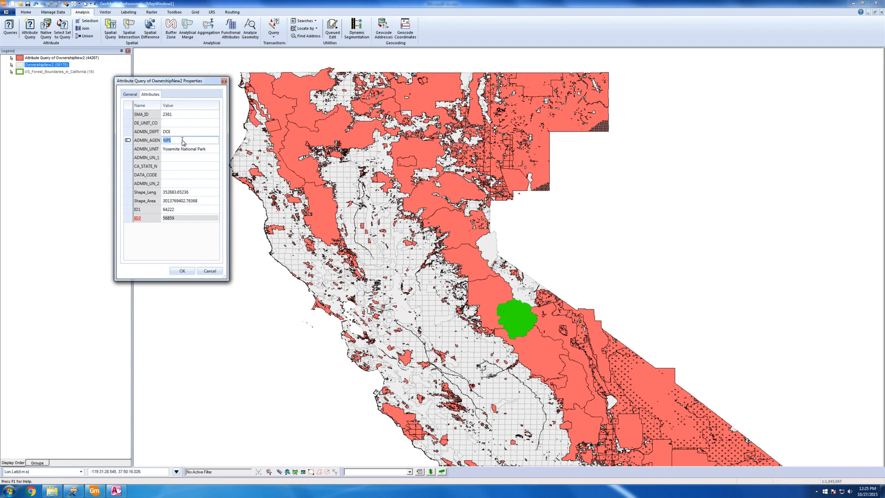
click(210, 271)
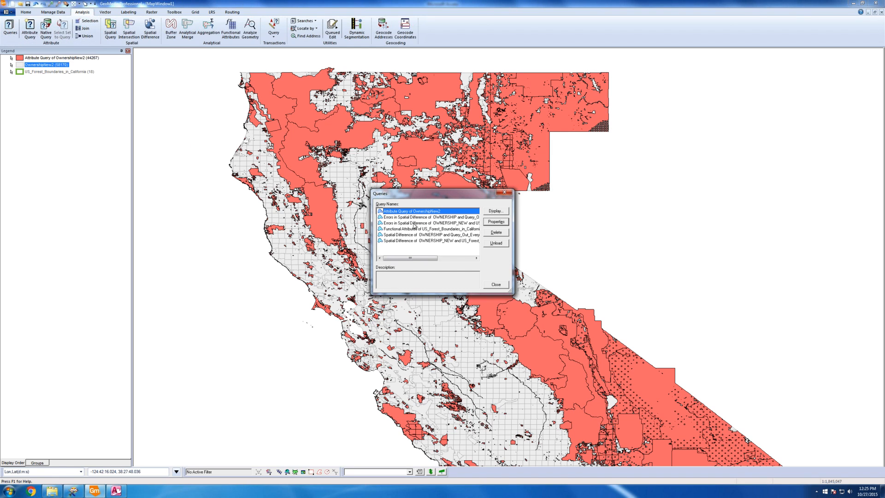
Edit the filter of the Attribute Query of OwnershipNew2, adding the ADMIN_AGEN attribute and listing its available values
double_click(413, 213)
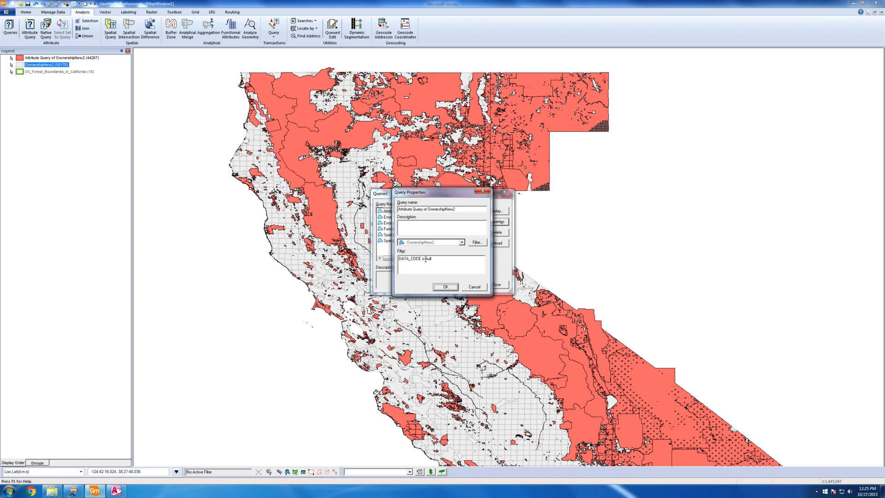
click(478, 242)
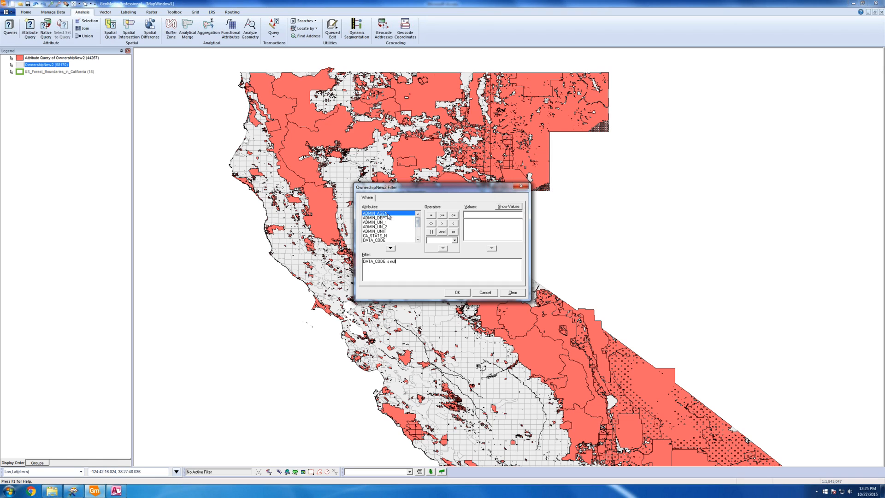
double_click(389, 213)
click(512, 208)
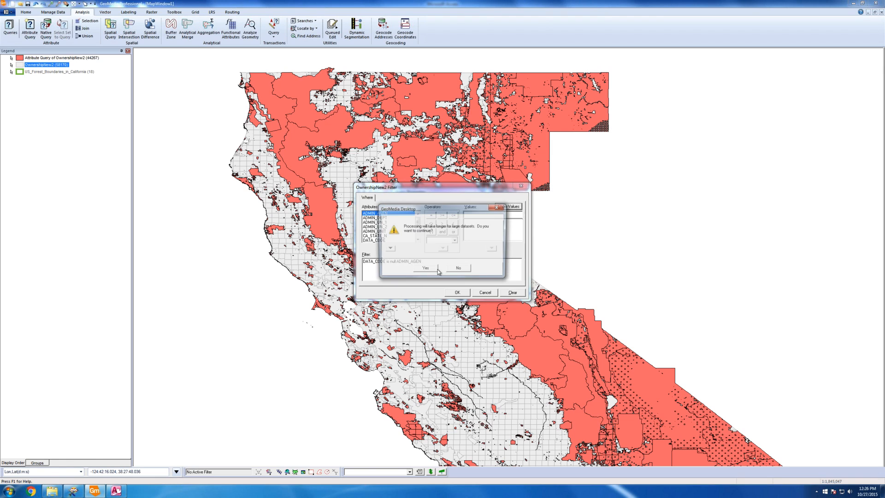
click(424, 270)
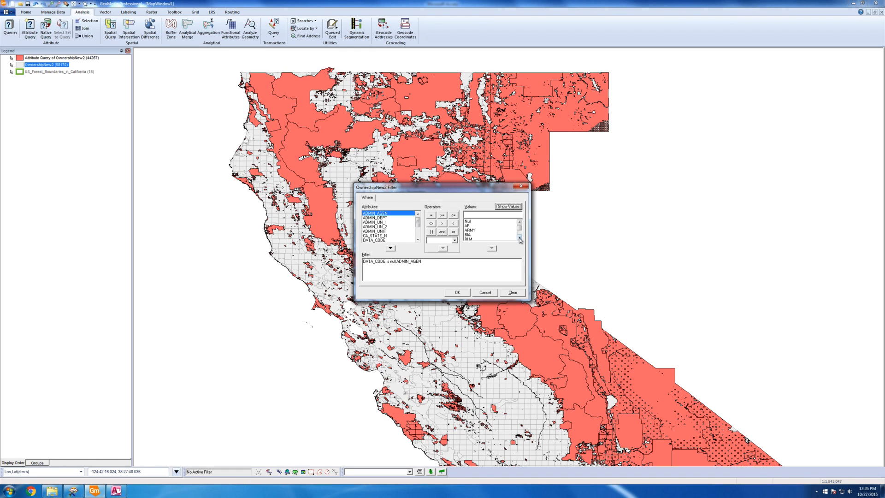
Complete the query filter as DATA_CODE is null and ADMIN_AGEN = 'FS', and apply it to the attribute query
click(519, 238)
click(519, 237)
click(519, 238)
click(397, 261)
text(and)
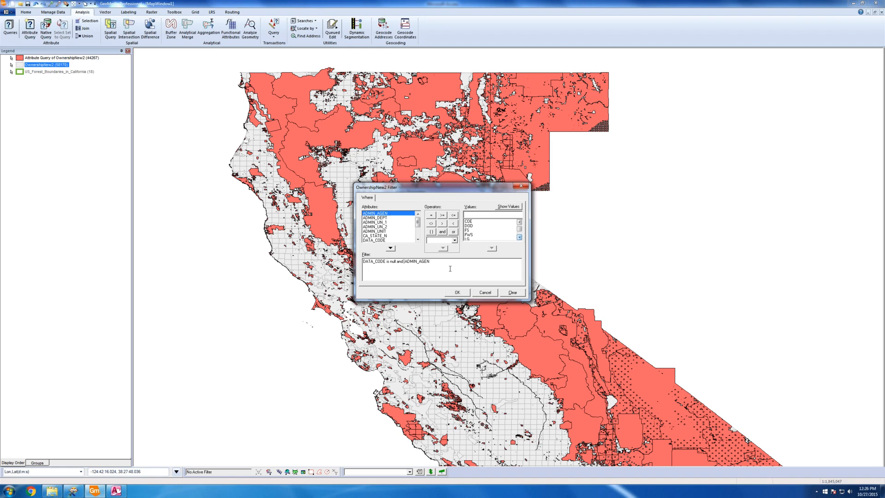
double_click(472, 231)
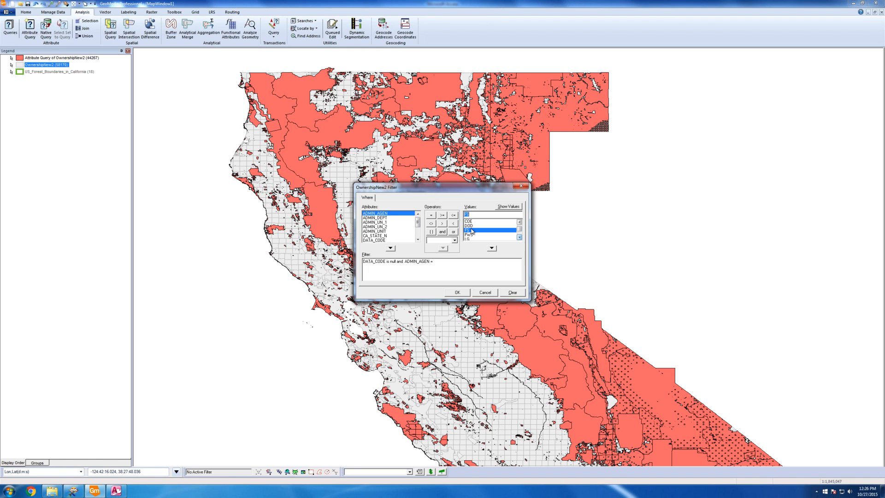
click(458, 292)
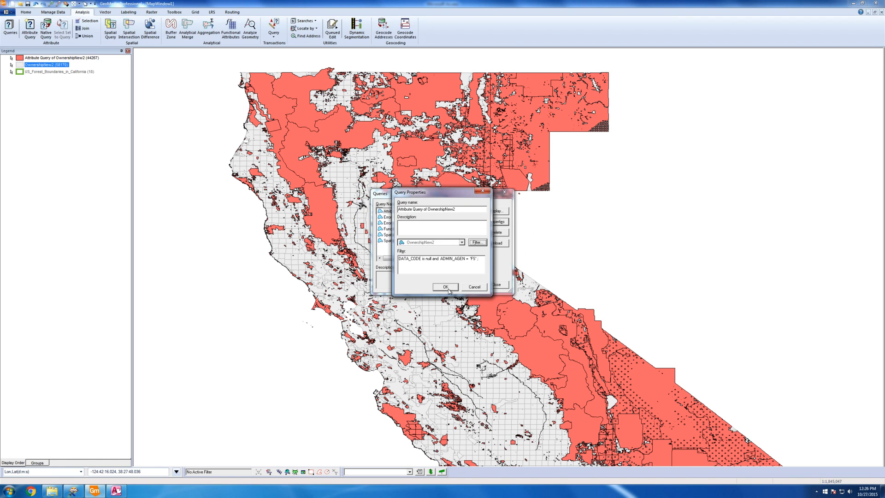
click(446, 287)
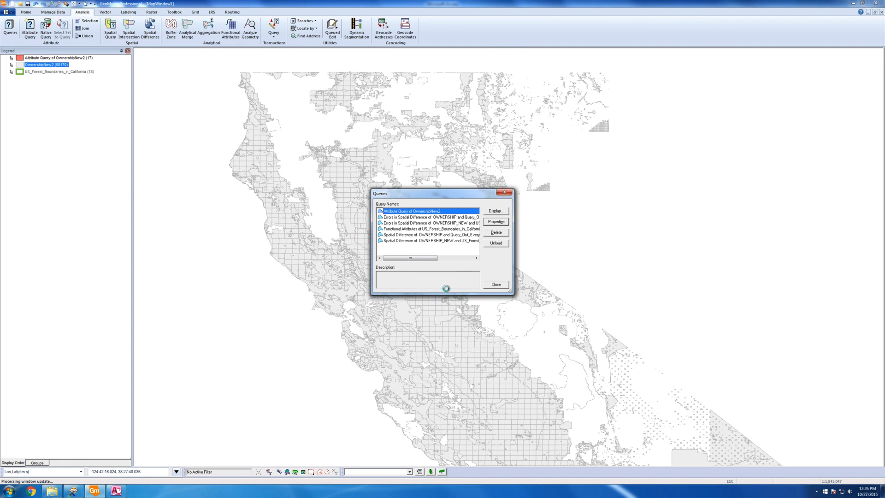
click(496, 285)
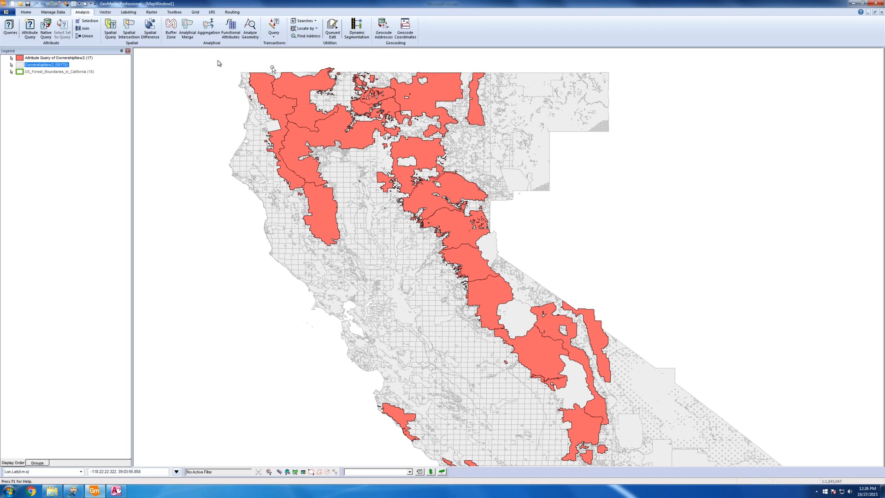
Start an attribute update on the Attribute Query of OwnershipNew2 and enlarge the dialog
click(107, 13)
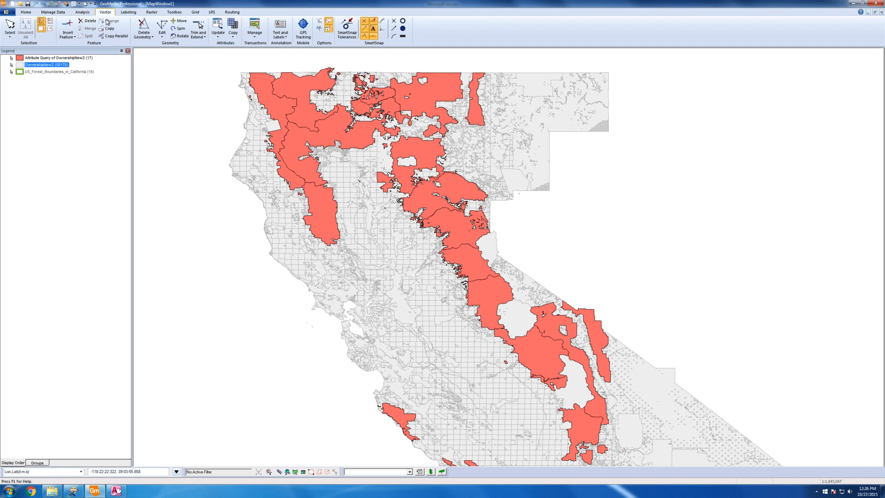
click(217, 28)
click(223, 45)
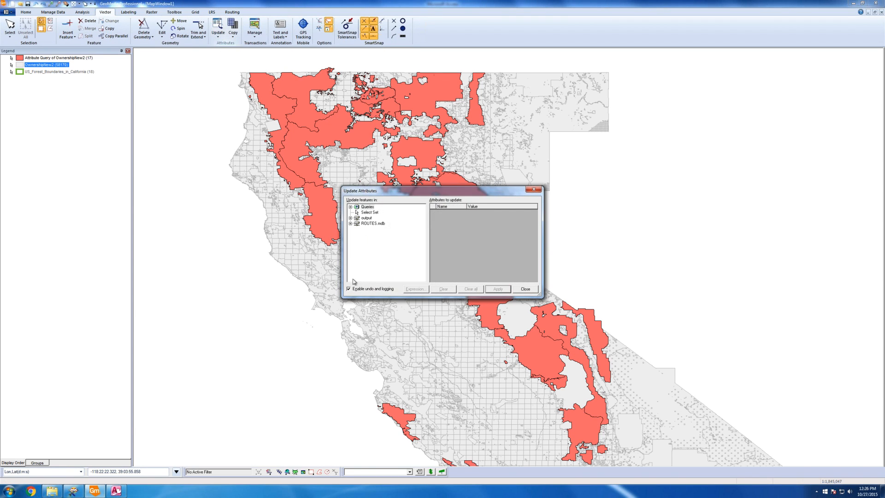
click(350, 207)
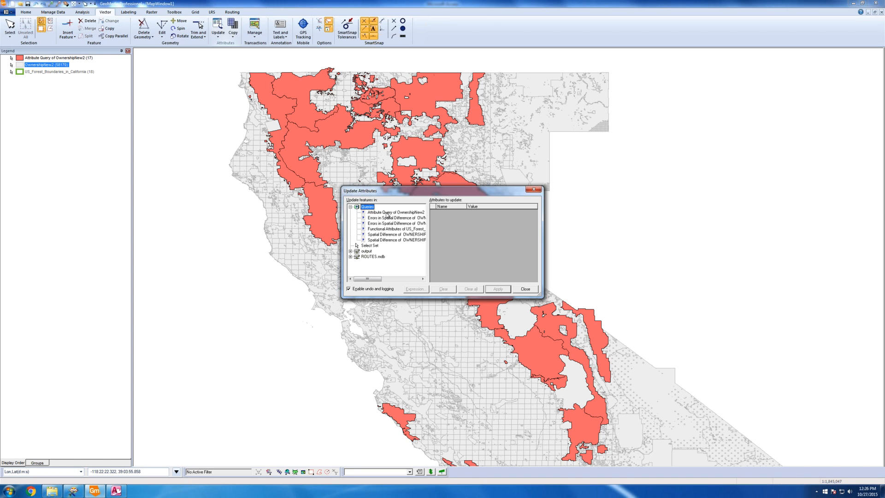
click(387, 213)
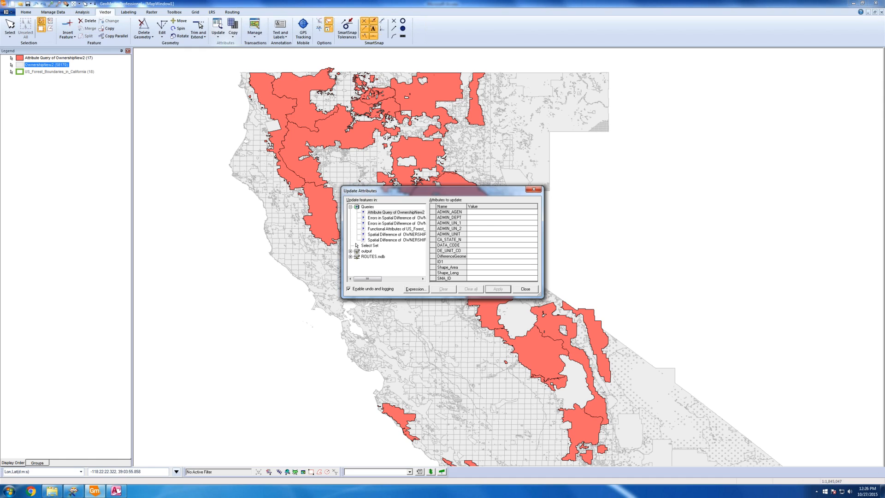
drag(542, 297, 591, 319)
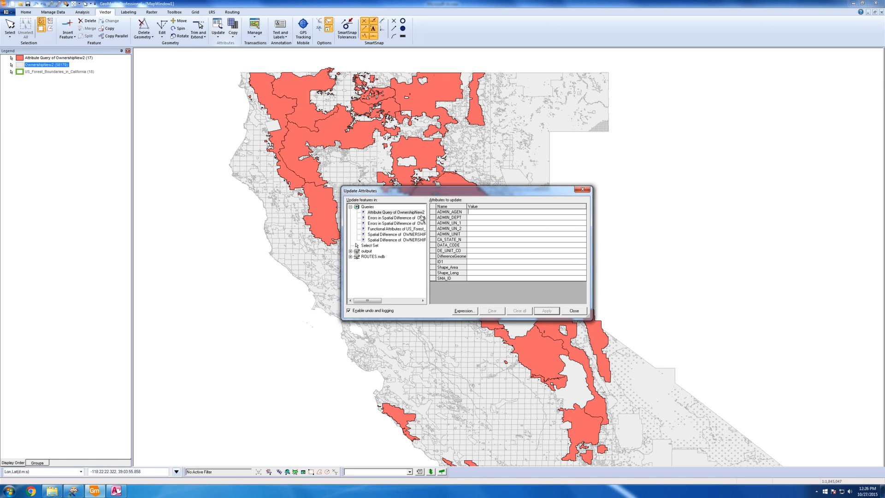
Try to set DATA_CODE to 64 as a quoted text value
click(477, 245)
text('64)
key(Return)
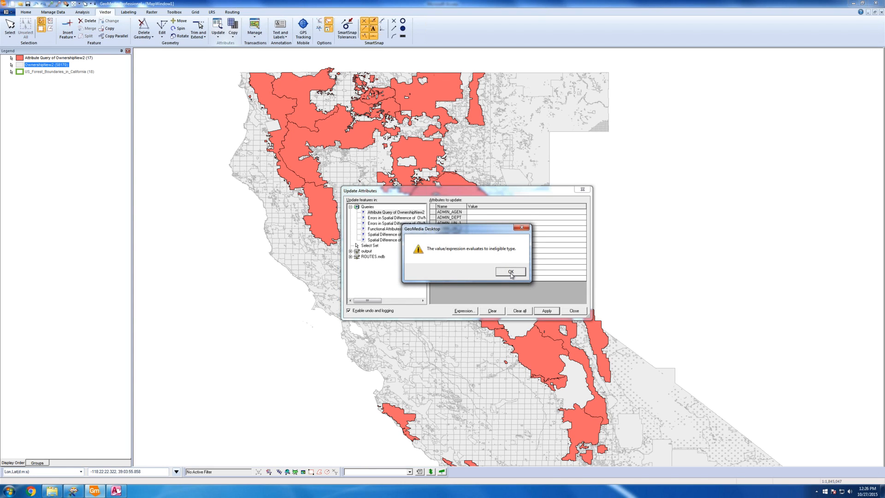
click(511, 273)
Set DATA_CODE to 64 without quotes, disable undo and logging, and apply the update to the queried features
double_click(482, 244)
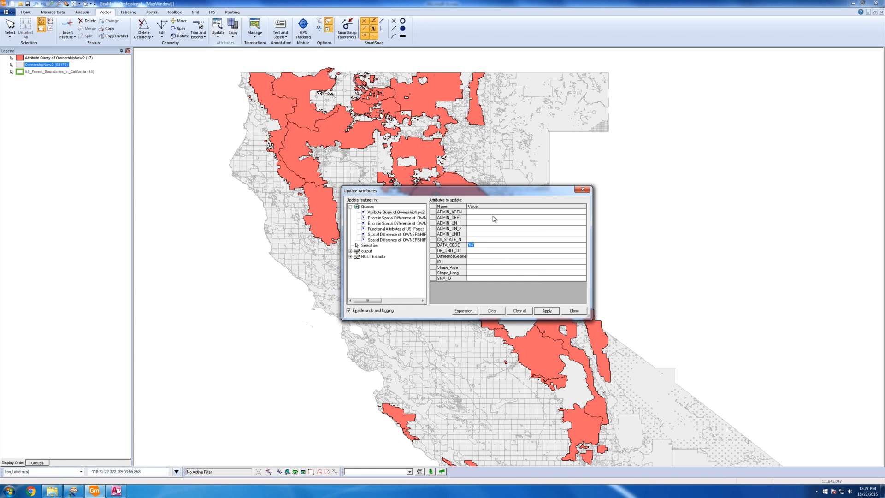
key(BackSpace)
click(486, 240)
click(358, 311)
click(547, 312)
click(579, 311)
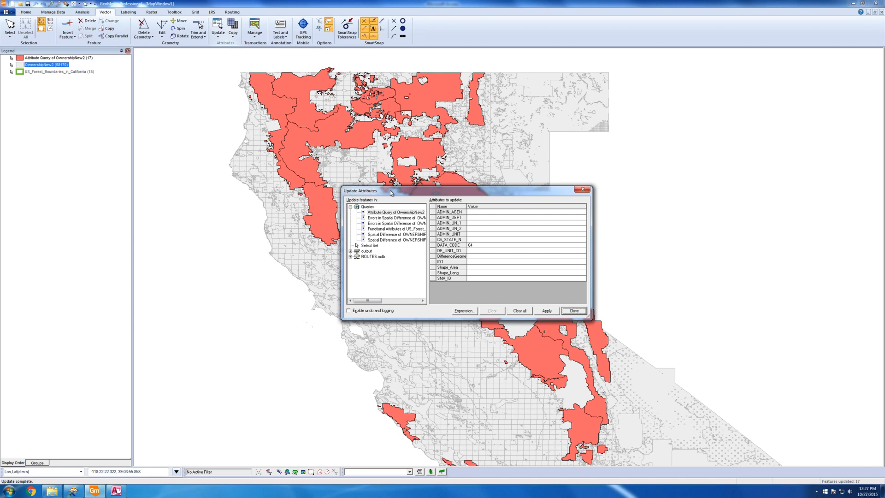
drag(392, 190, 431, 160)
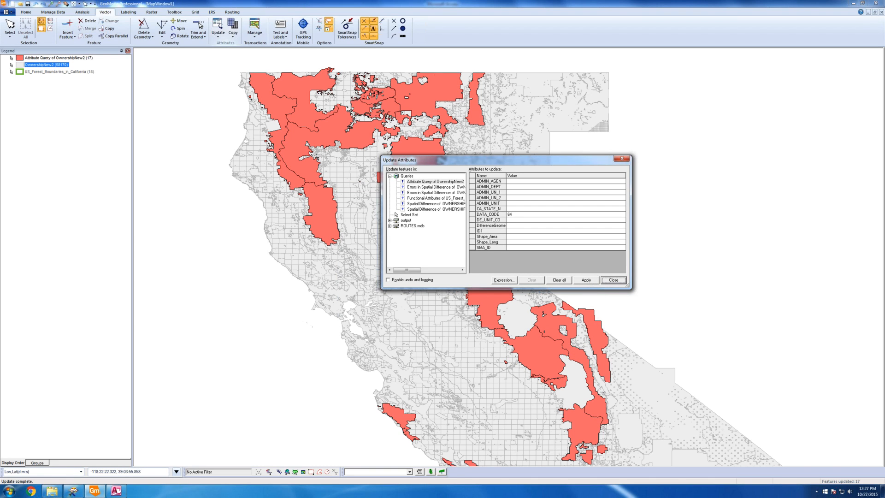
click(613, 280)
Check the DATA_CODE value in the attributes of the Sierra and Shasta-Trinity National Forest polygons
click(535, 356)
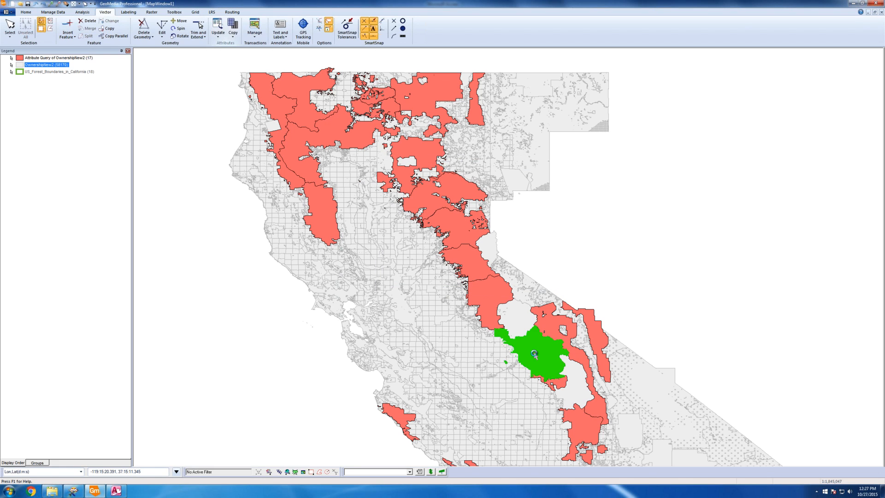
double_click(535, 355)
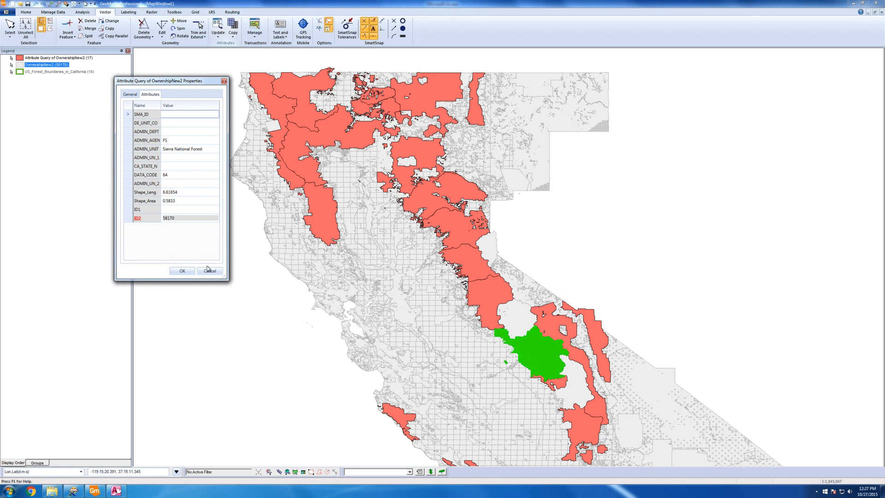
click(212, 269)
click(212, 269)
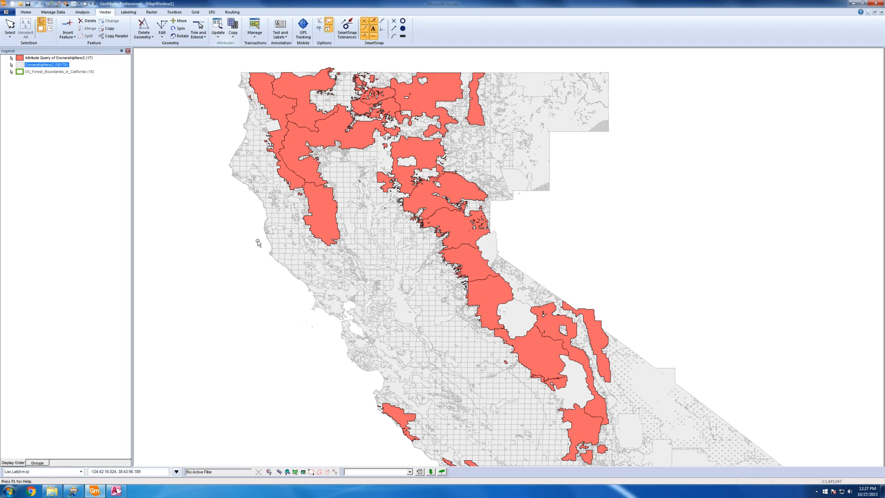
click(294, 143)
double_click(294, 142)
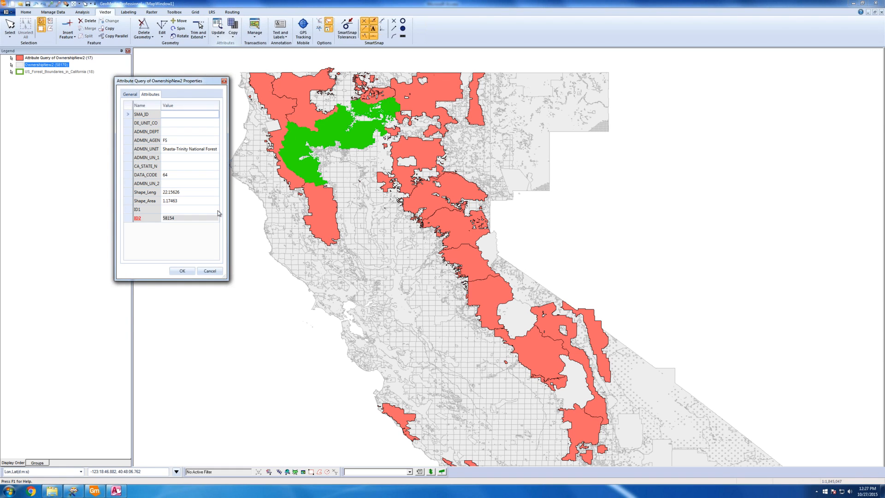
click(210, 272)
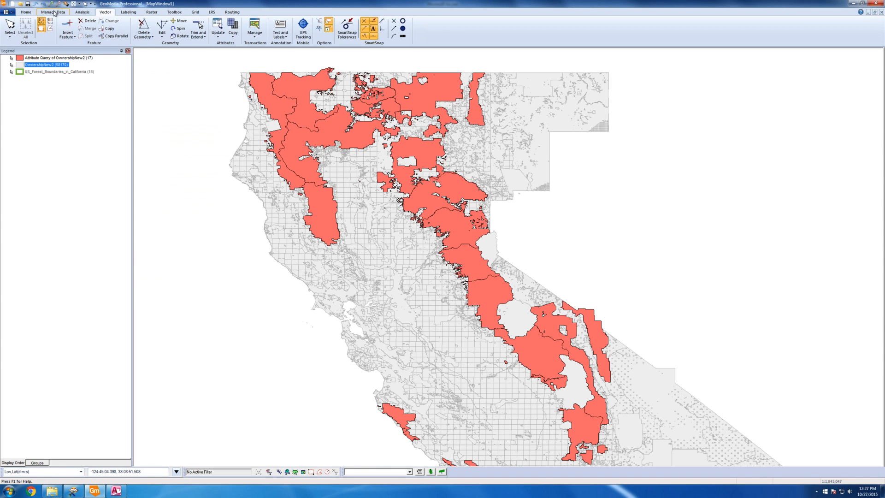
Review the filter expression of the Attribute Query of OwnershipNew2 without changing it
click(82, 13)
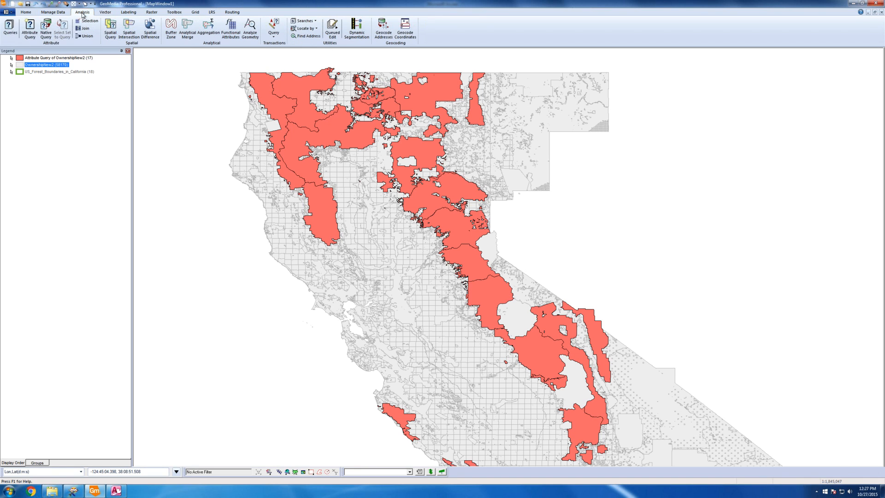
click(10, 29)
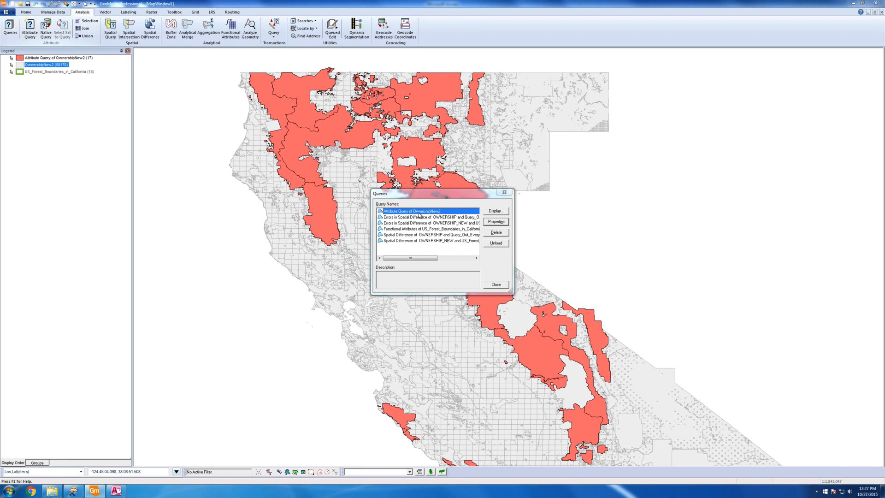
double_click(418, 212)
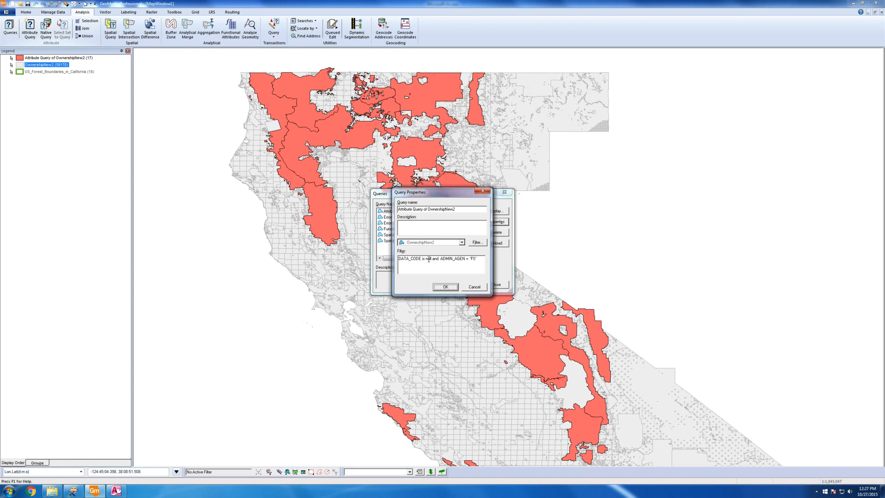
click(475, 288)
click(498, 286)
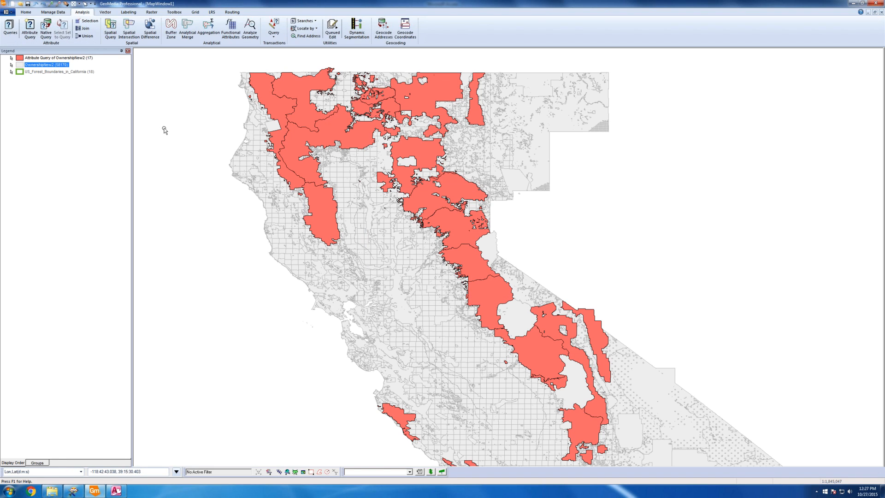
click(54, 13)
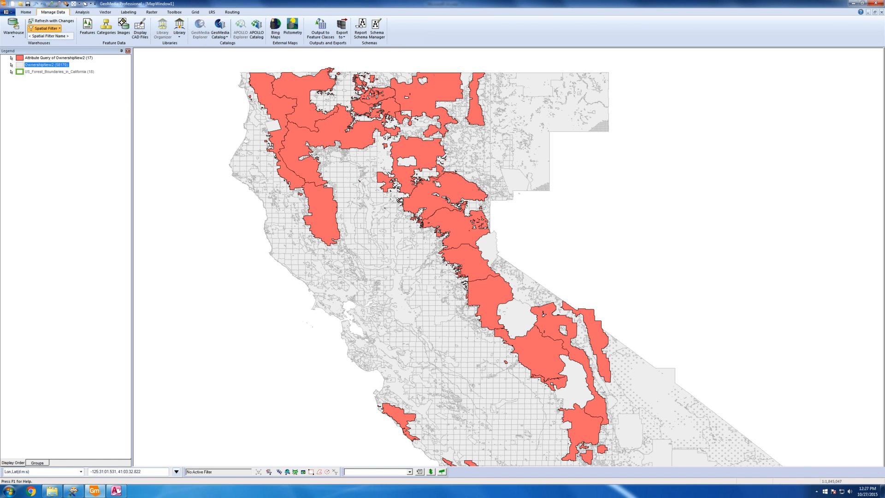
click(13, 28)
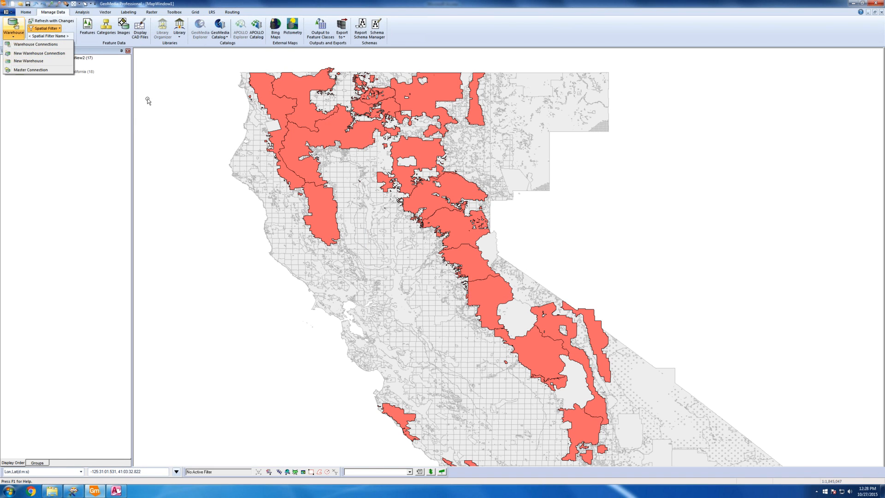
click(192, 205)
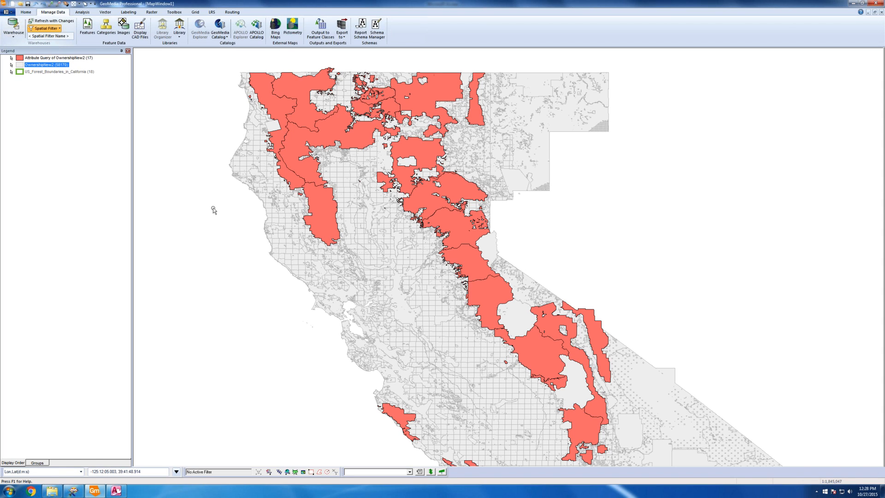
Reopen the properties of the OwnershipNew2 attribute query and recheck its DATA_CODE and ADMIN_AGEN filter conditions
click(330, 224)
click(169, 111)
click(82, 12)
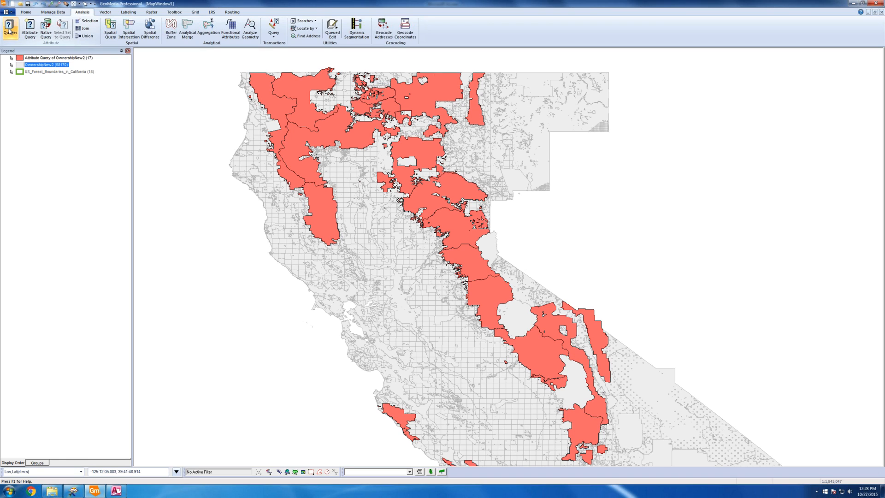
click(9, 28)
double_click(397, 215)
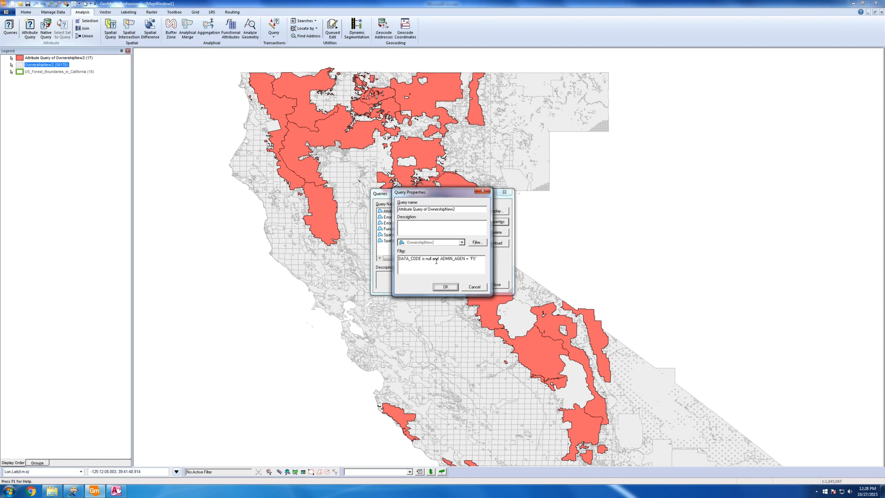
double_click(434, 259)
click(474, 287)
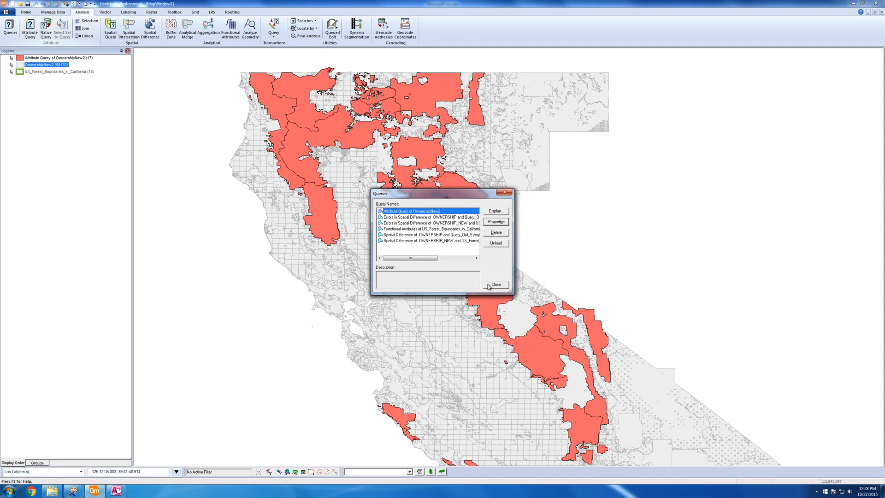
click(497, 285)
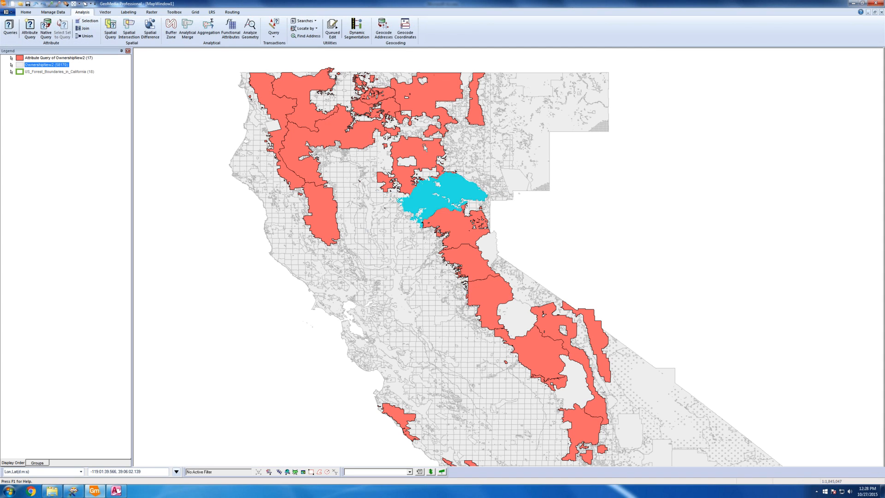
click(422, 150)
click(421, 98)
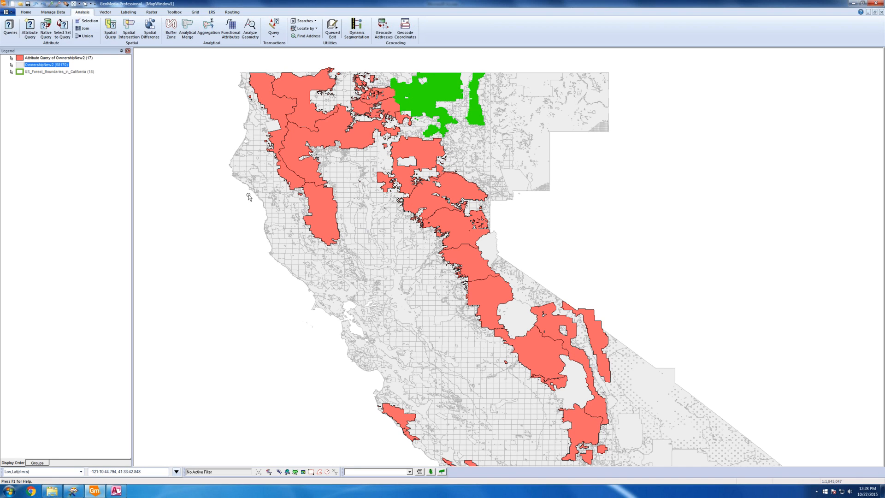
click(277, 109)
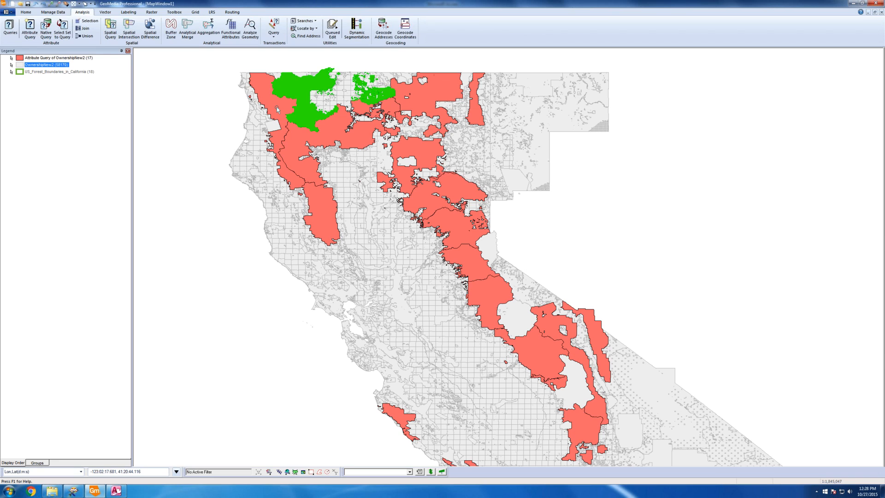
click(276, 108)
click(164, 107)
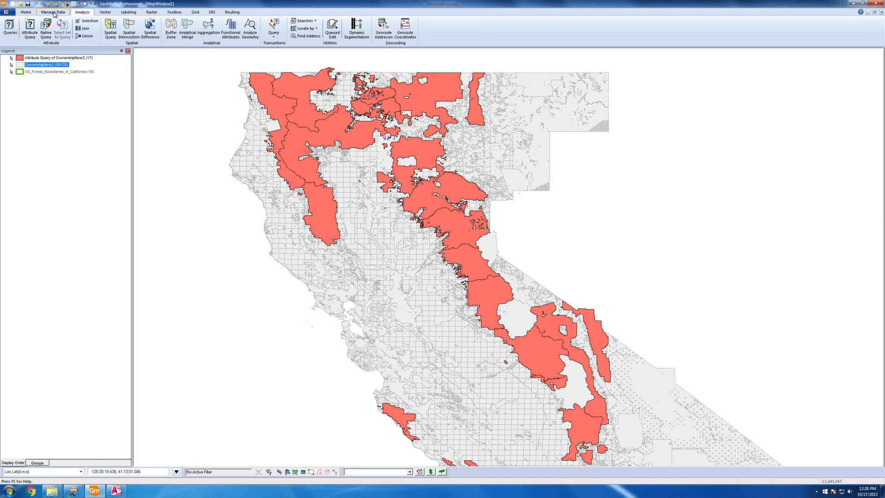
Close and reopen the output warehouse connection to reload OwnershipNew2 and its attribute query
click(53, 13)
click(13, 29)
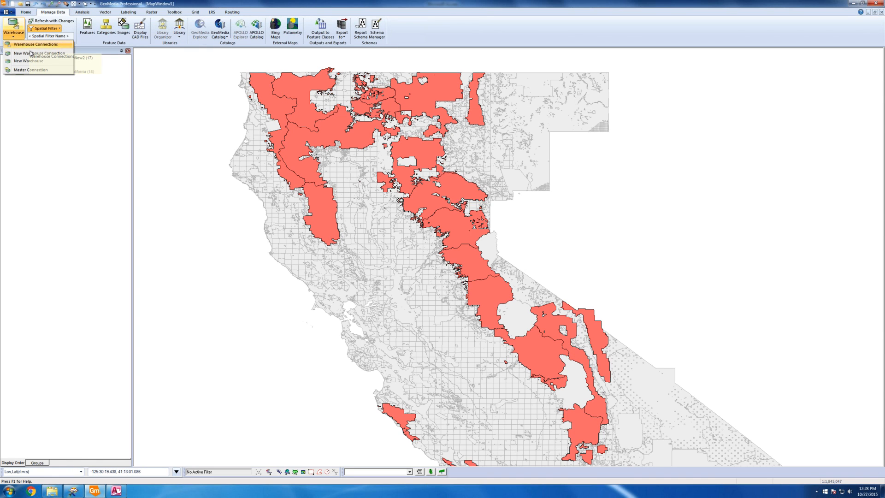
click(31, 44)
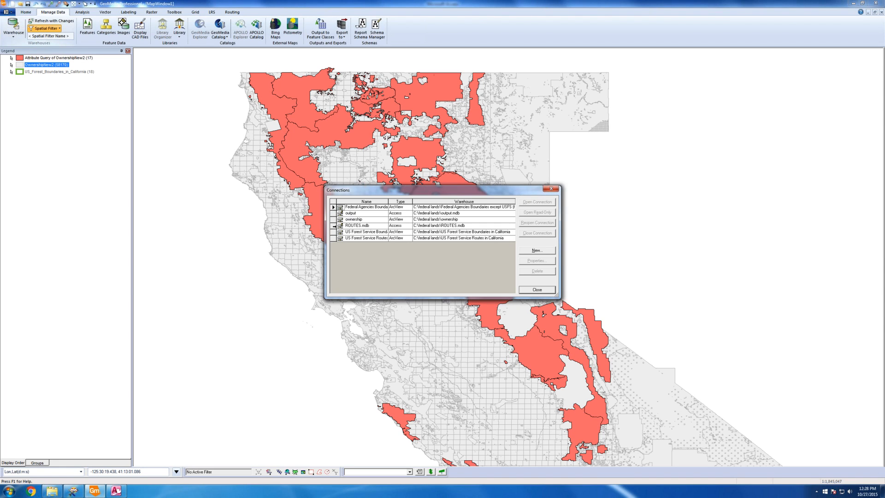
click(334, 213)
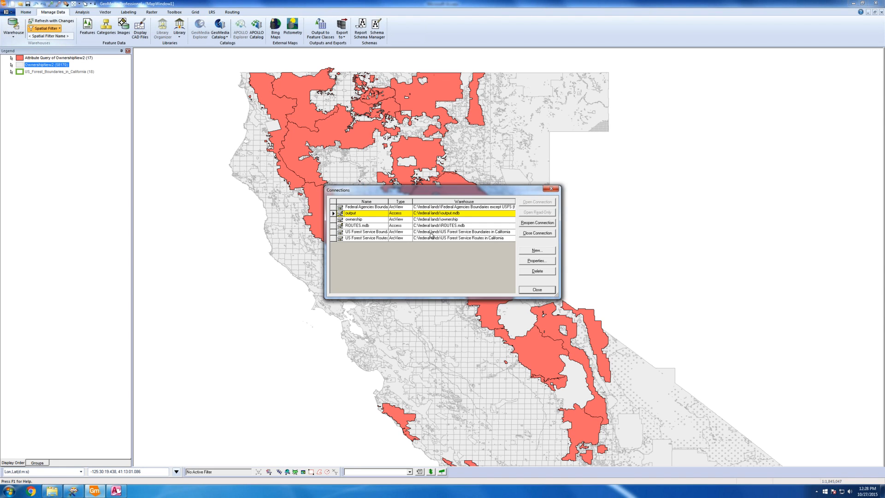
click(531, 234)
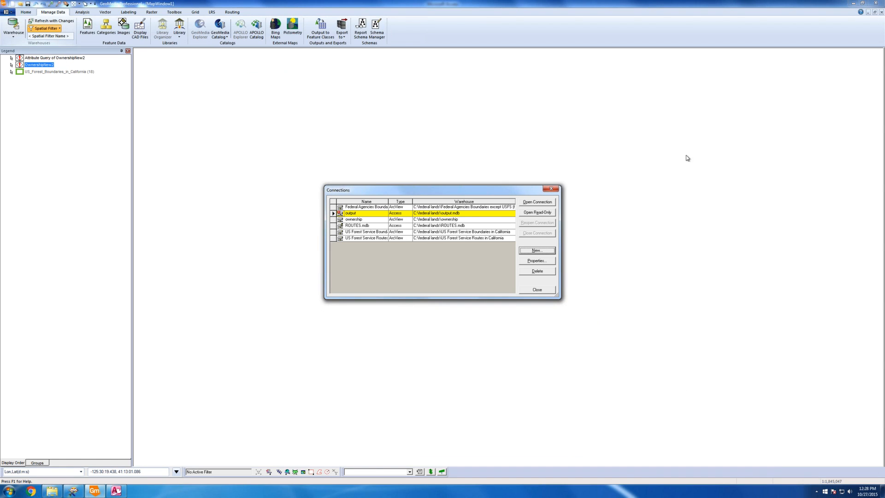
click(547, 199)
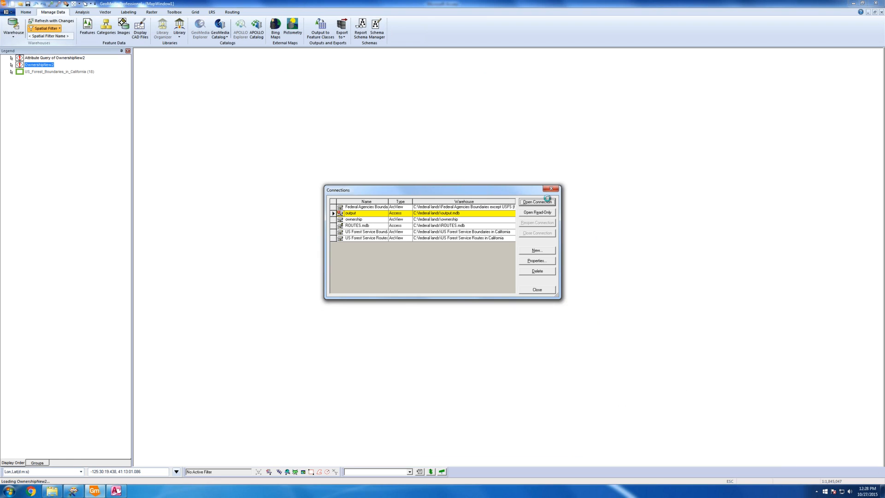
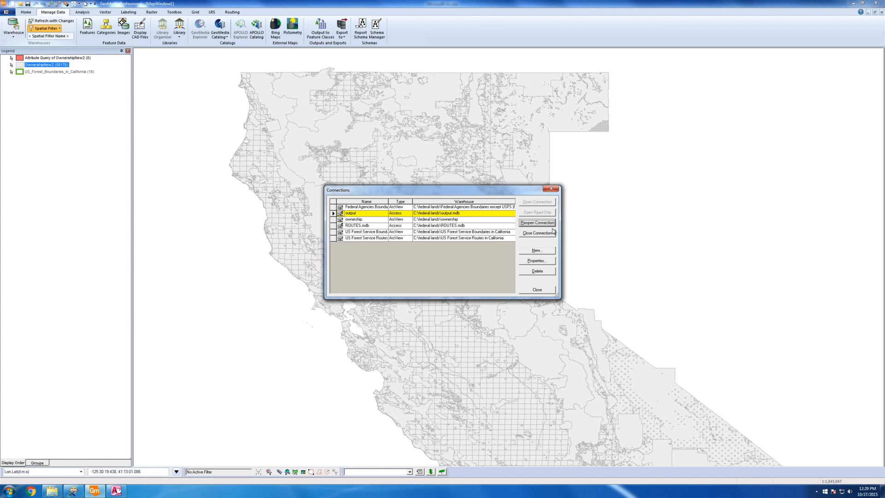
click(537, 292)
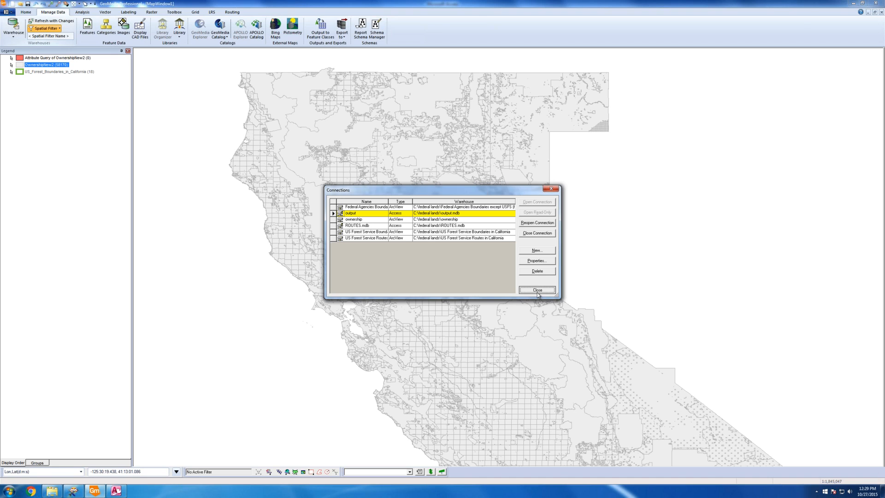
drag(524, 193, 279, 207)
click(293, 305)
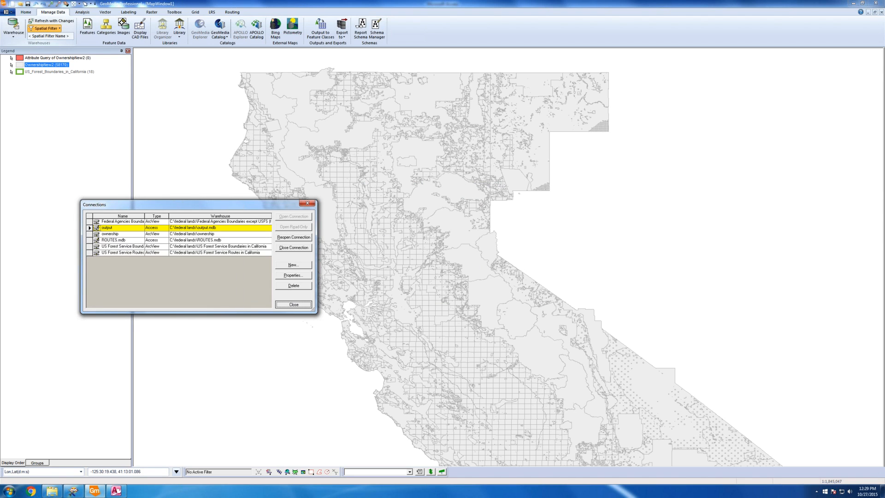
Check the reloaded attribute query's legend entry and a forest polygon on the map
click(463, 261)
click(61, 59)
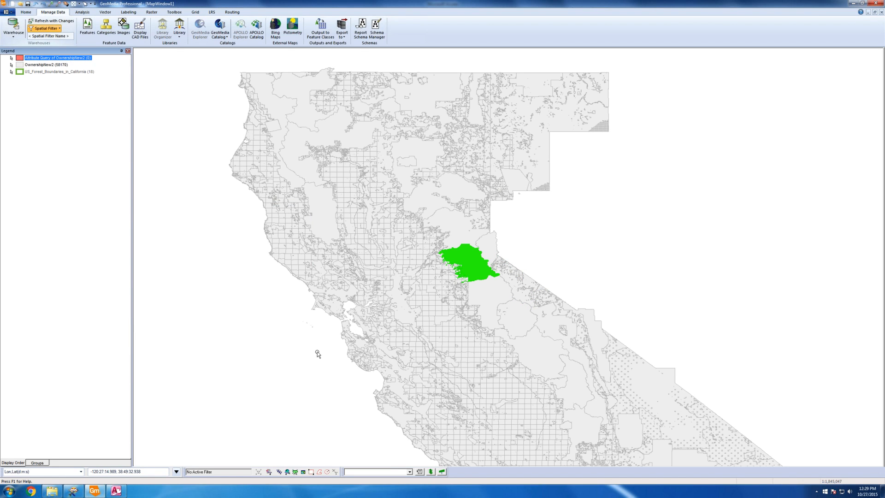
click(315, 374)
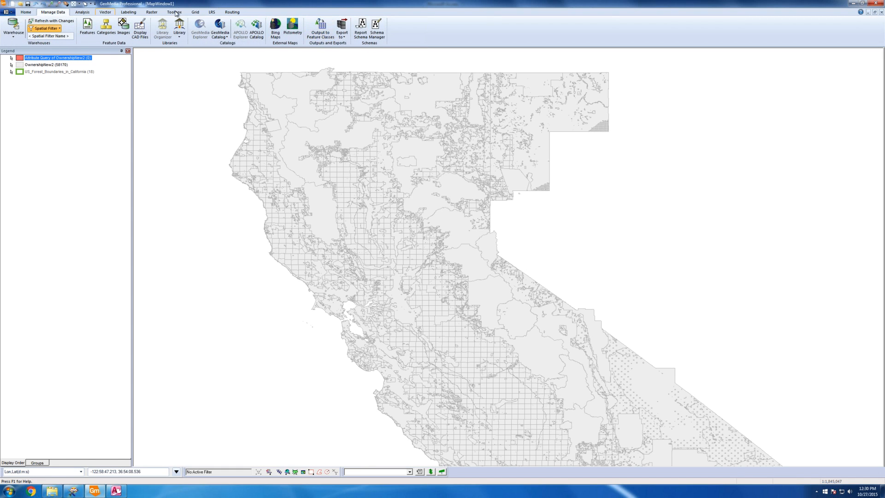
Add a new data window named DataWindow1 displaying the OwnershipNew2 feature class from the output connection
click(25, 13)
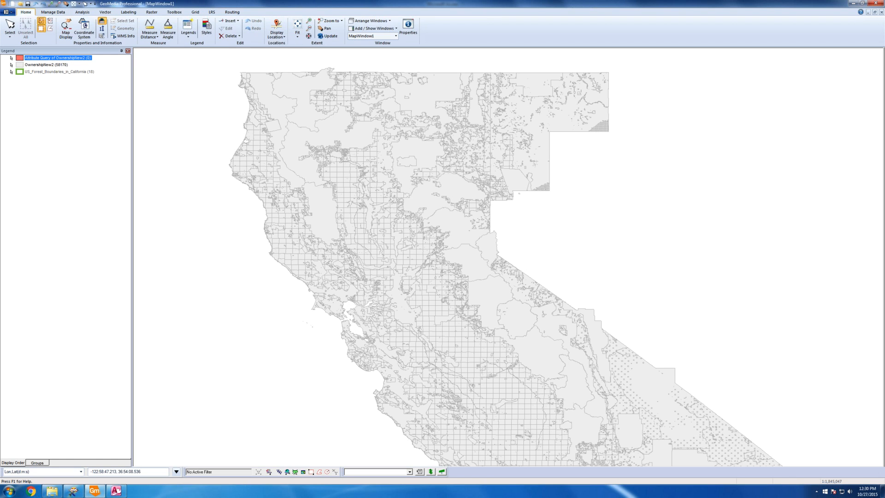
click(395, 28)
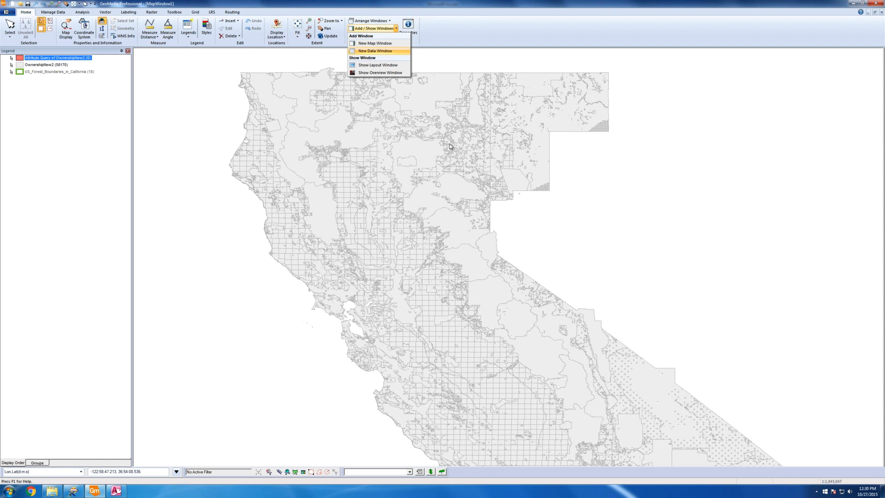
key(Return)
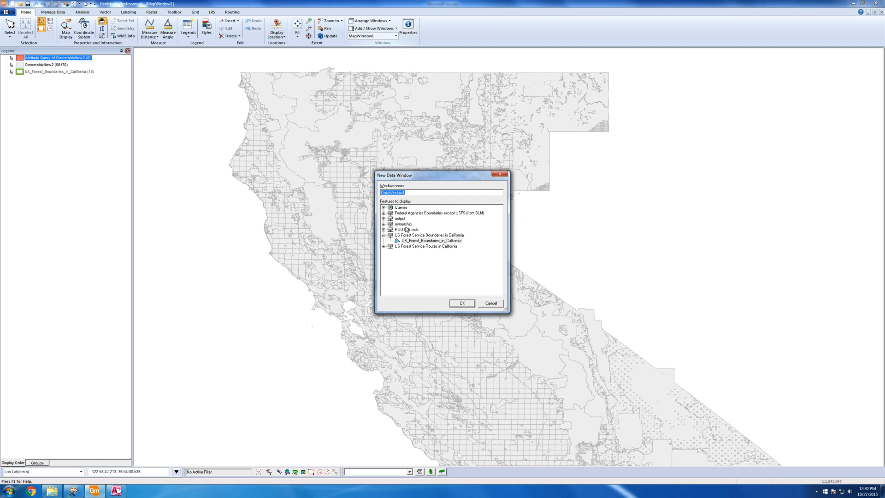
click(383, 225)
click(383, 225)
click(383, 219)
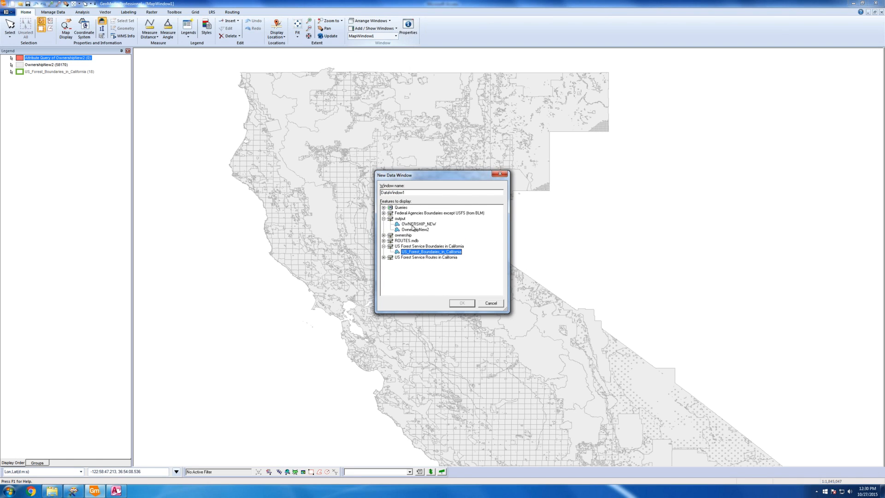
click(415, 229)
click(459, 302)
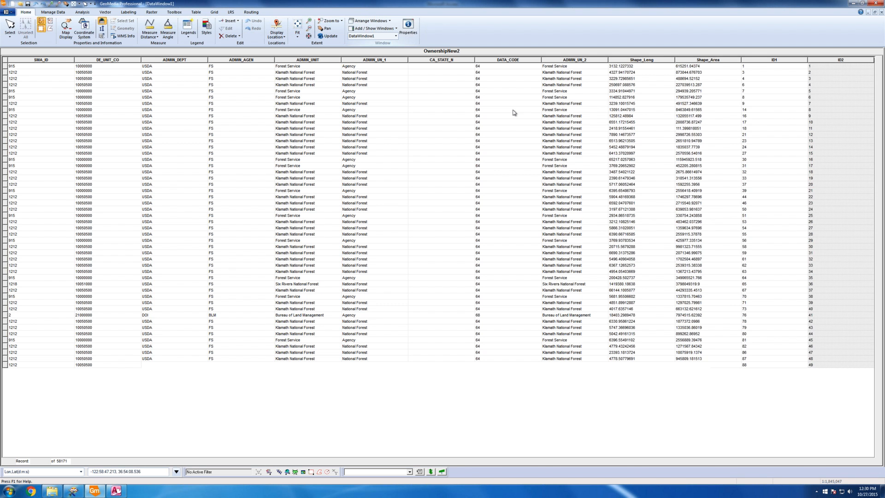
Sort the OwnershipNew2 records in ascending order by the DATA_CODE column
click(505, 61)
right_click(504, 62)
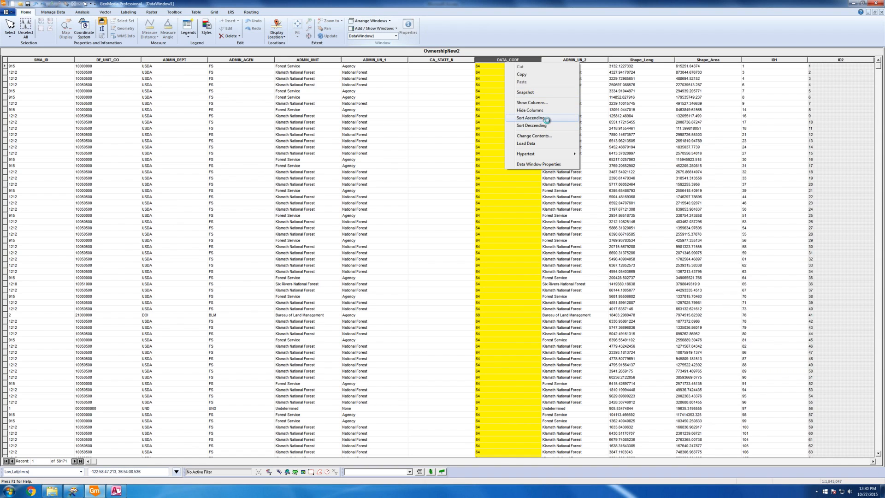
click(547, 120)
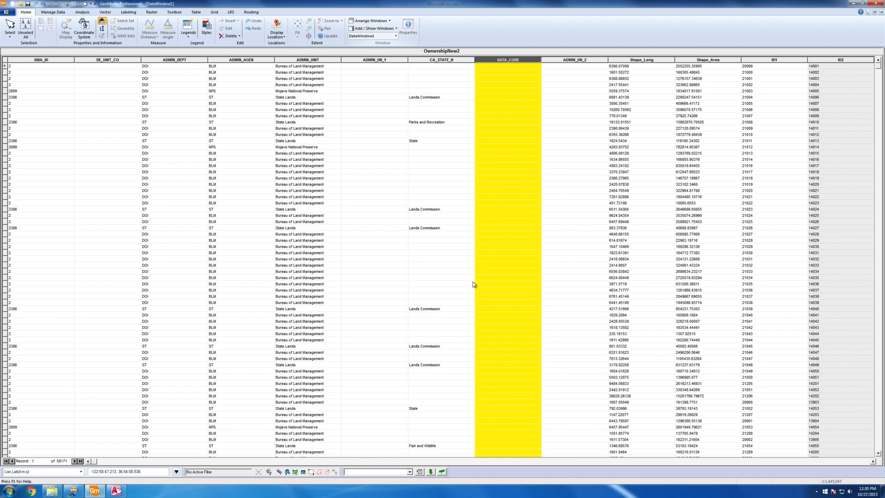
Examine the OwnershipNew2 records with an empty DATA_CODE to see which agencies and administrative units they belong to
scroll(473, 283, down, 6)
scroll(474, 283, down, 15)
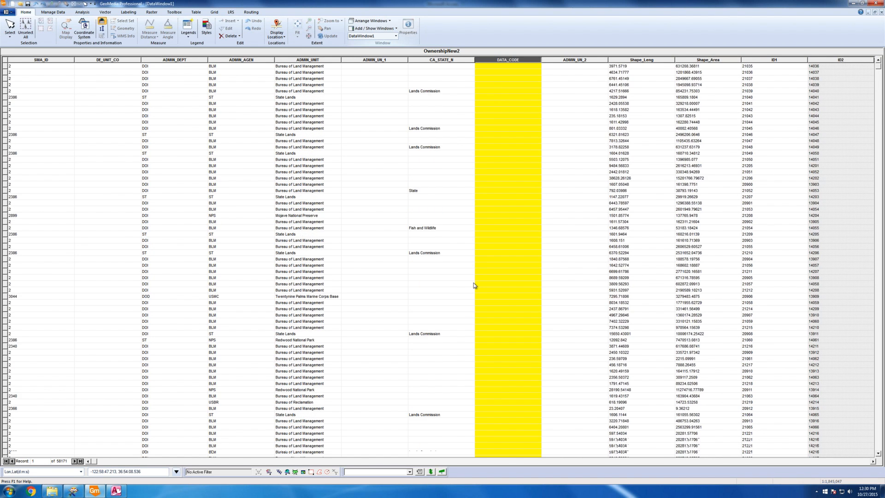
scroll(462, 310, down, 11)
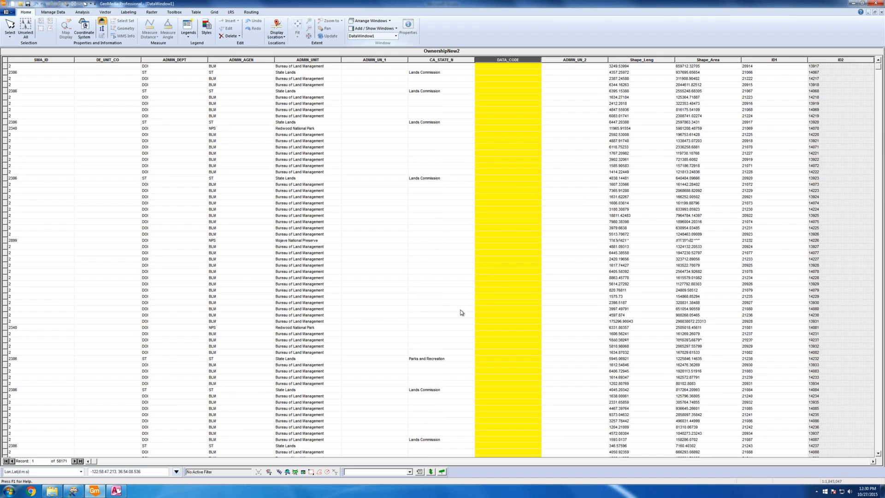
scroll(461, 313, down, 20)
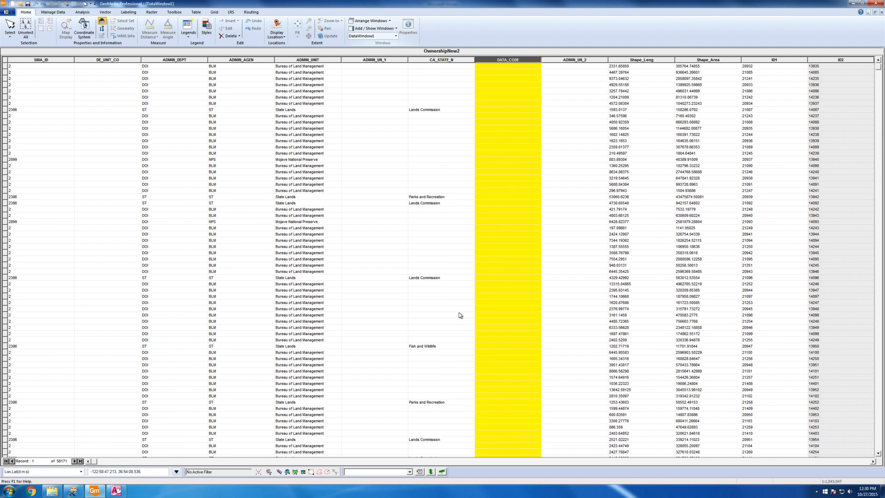
scroll(465, 327, down, 3)
scroll(475, 335, down, 20)
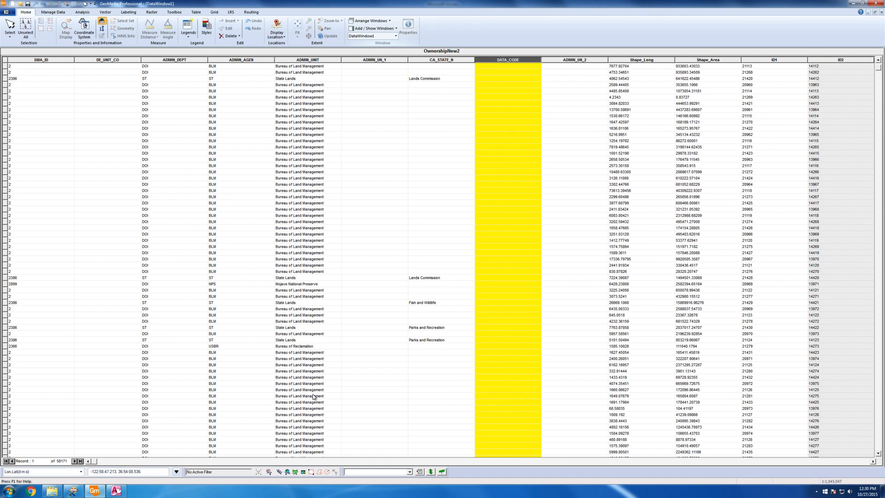
scroll(311, 391, down, 16)
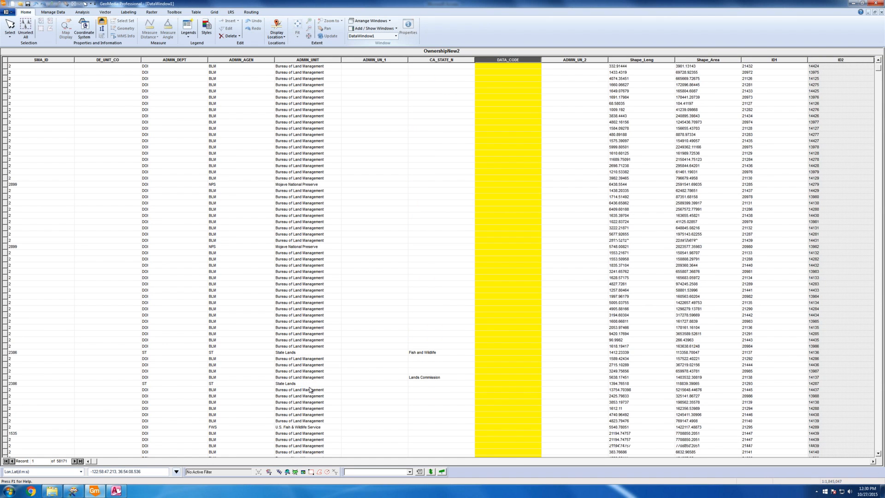
scroll(310, 390, down, 3)
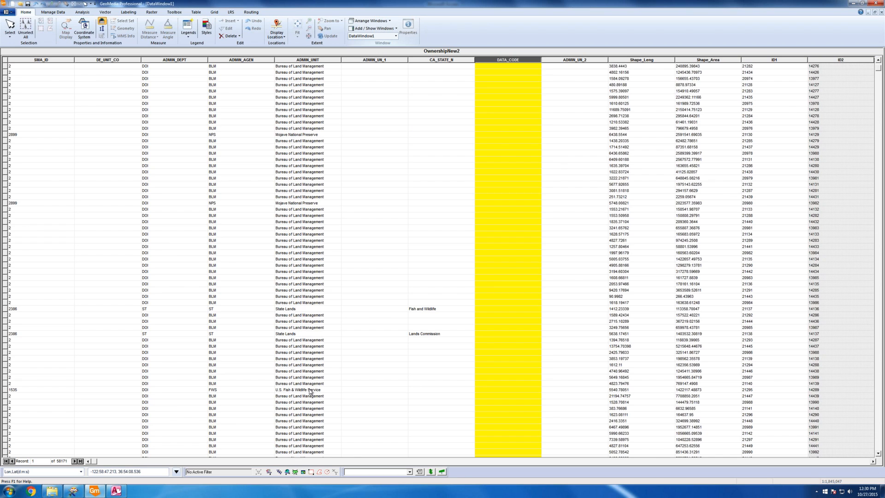
scroll(310, 392, down, 12)
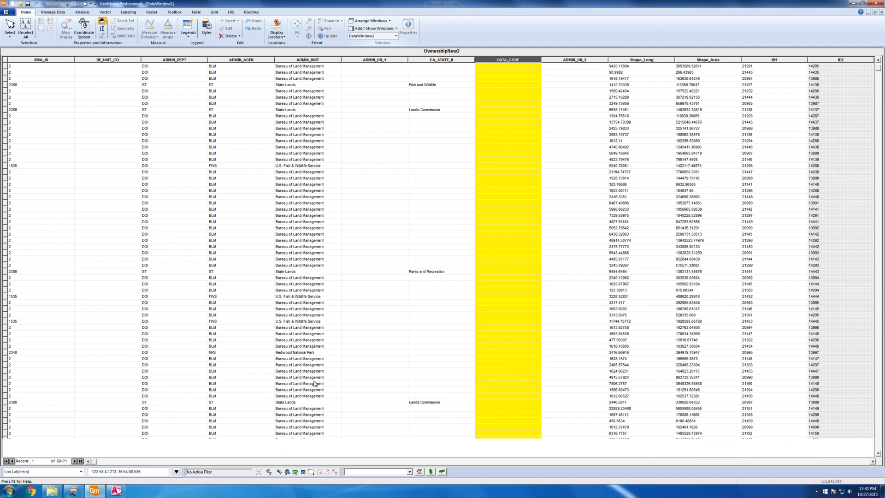
scroll(313, 383, down, 3)
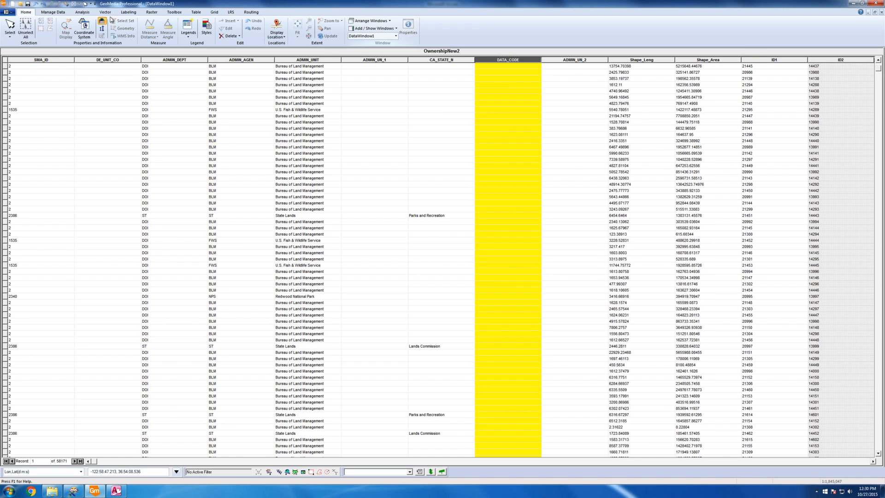
Change the filter of the Attribute Query of OwnershipNew2 to ADMIN_AGEN = 'BLM', dropping the DATA_CODE is null condition
click(83, 14)
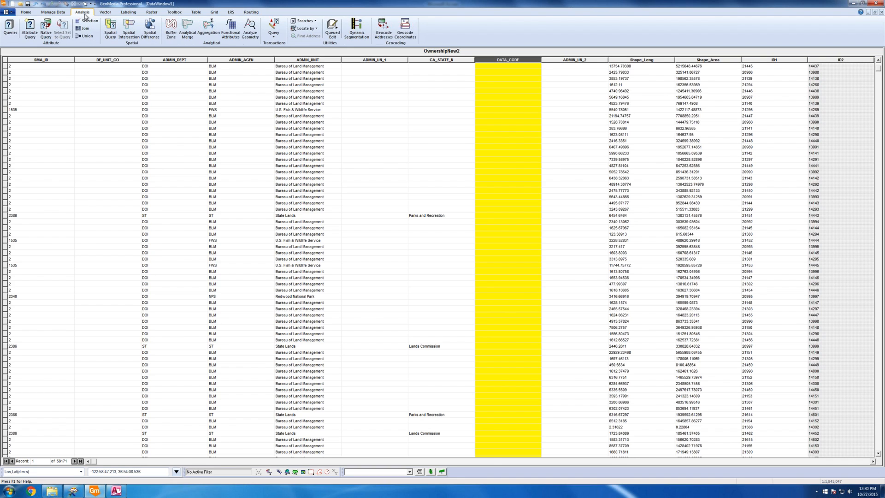
click(25, 13)
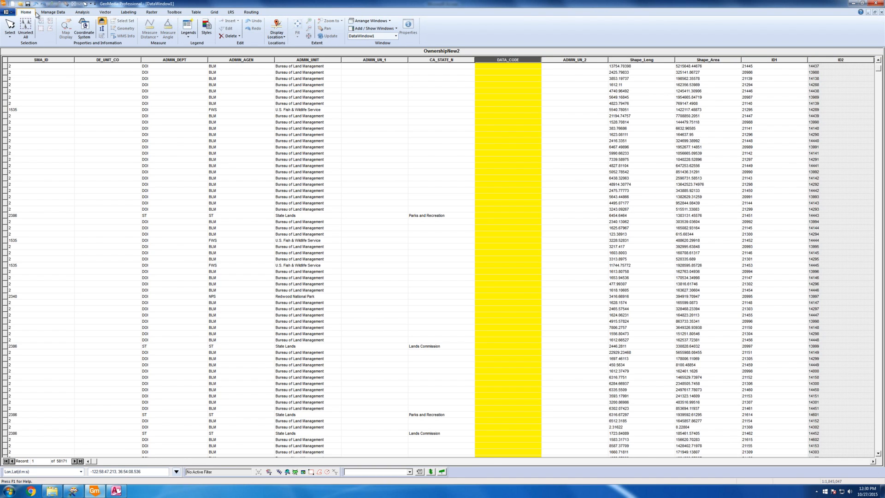
click(84, 13)
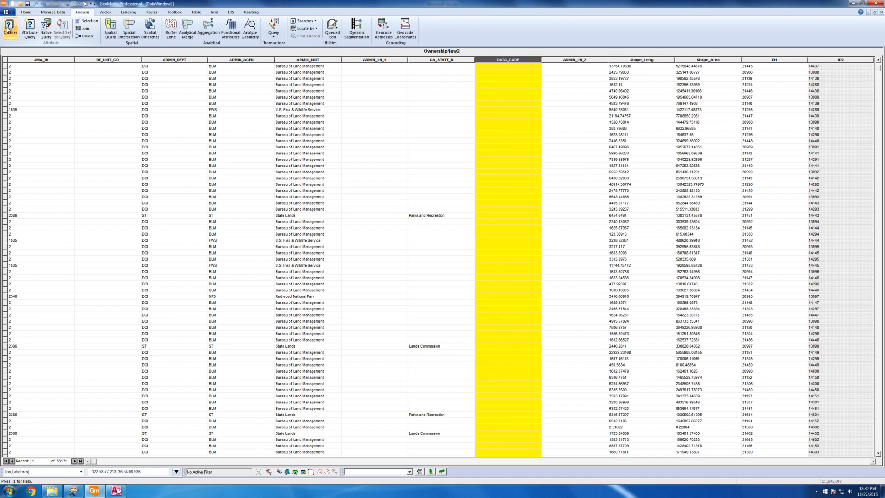
click(9, 30)
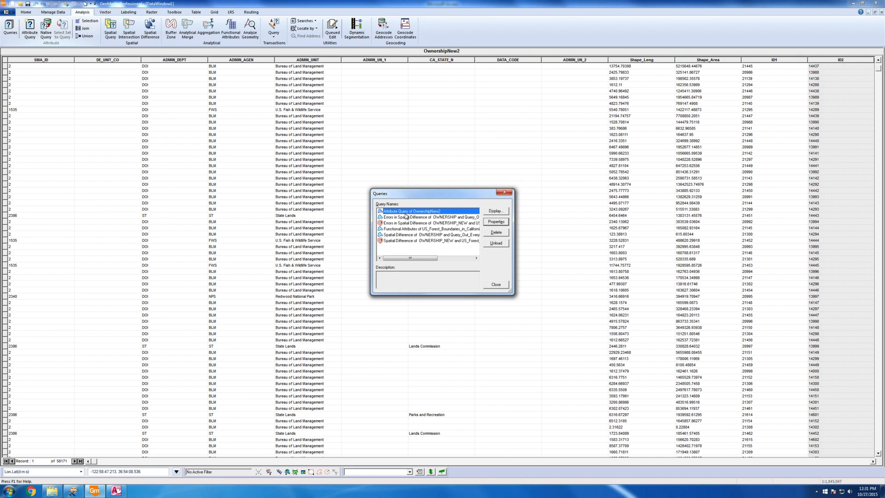
double_click(405, 216)
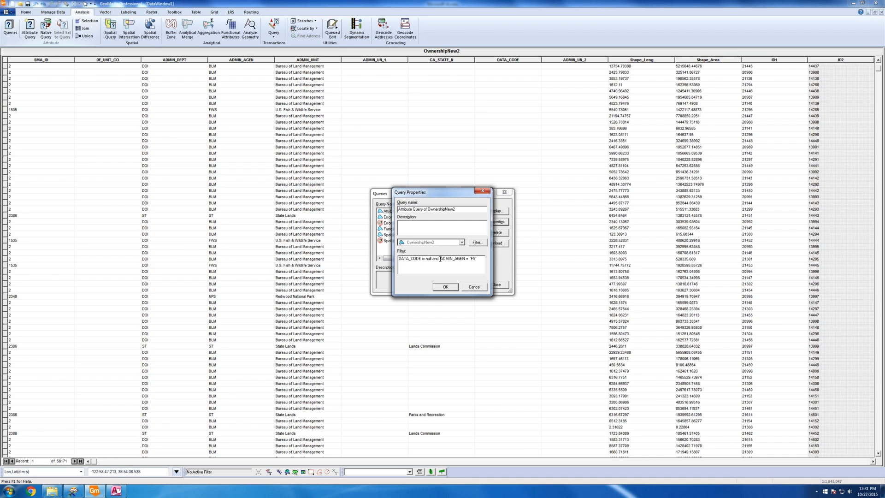
drag(440, 259, 380, 257)
key(Delete)
key(BackSpace)
key(BackSpace)
key(BackSpace)
text(BLM';)
click(449, 288)
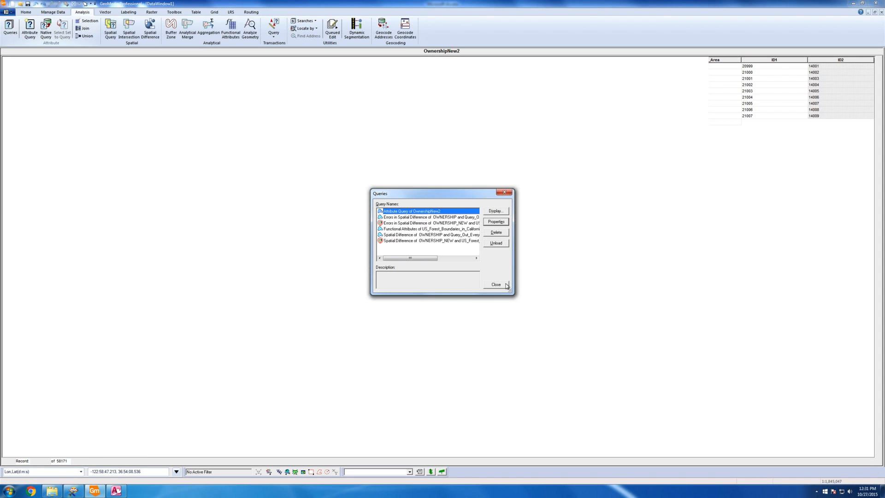
click(501, 284)
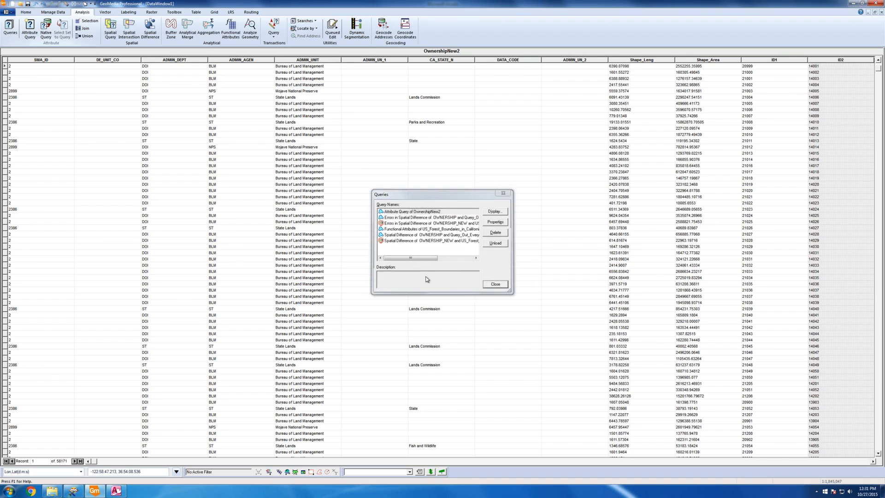
Update DATA_CODE to 68 for all features in the Attribute Query of OwnershipNew2, with undo and logging disabled
click(105, 12)
click(218, 38)
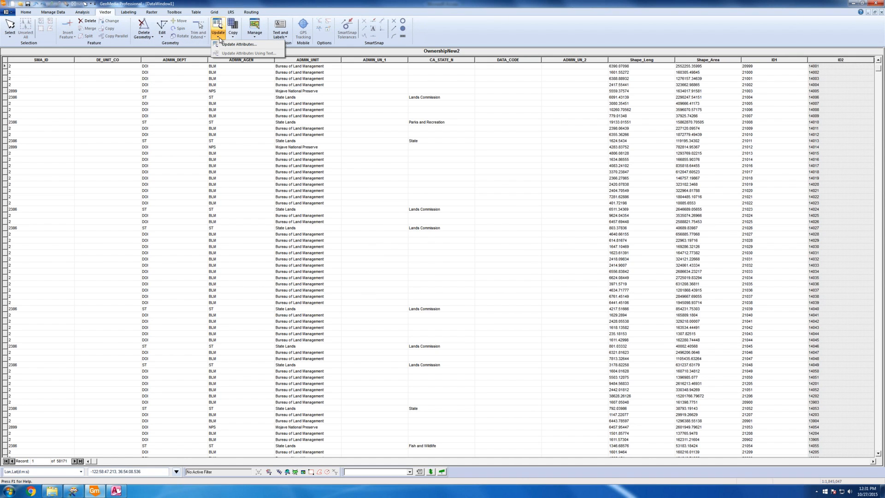
click(224, 44)
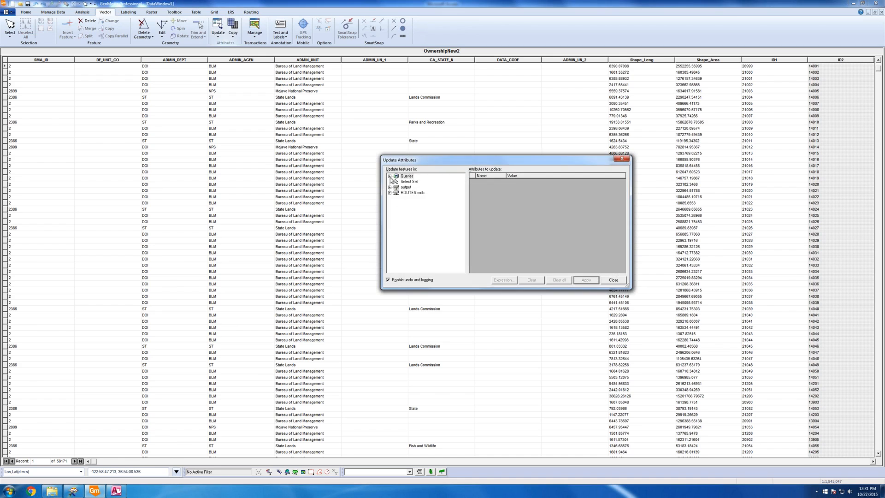
click(389, 176)
click(390, 177)
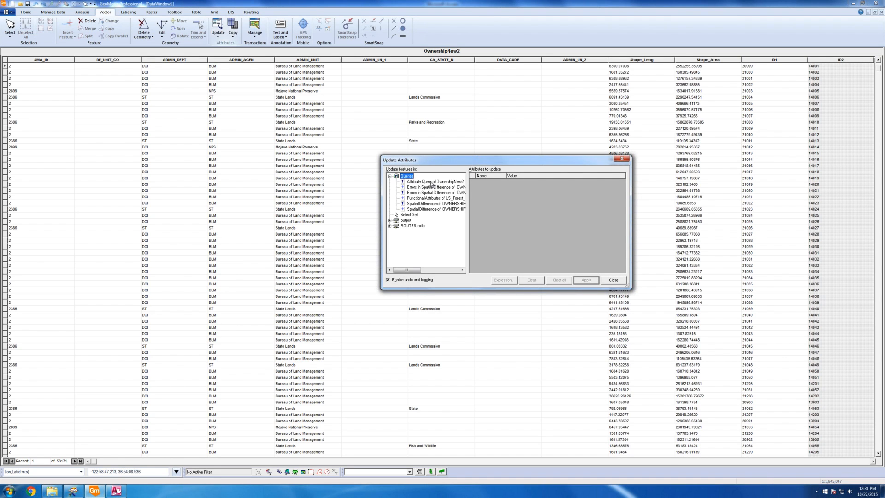
click(431, 182)
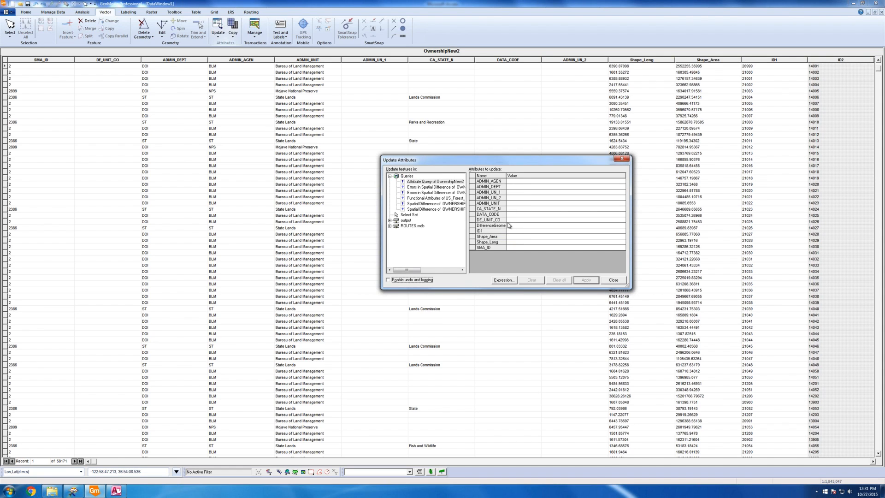
click(512, 215)
text(68)
click(593, 279)
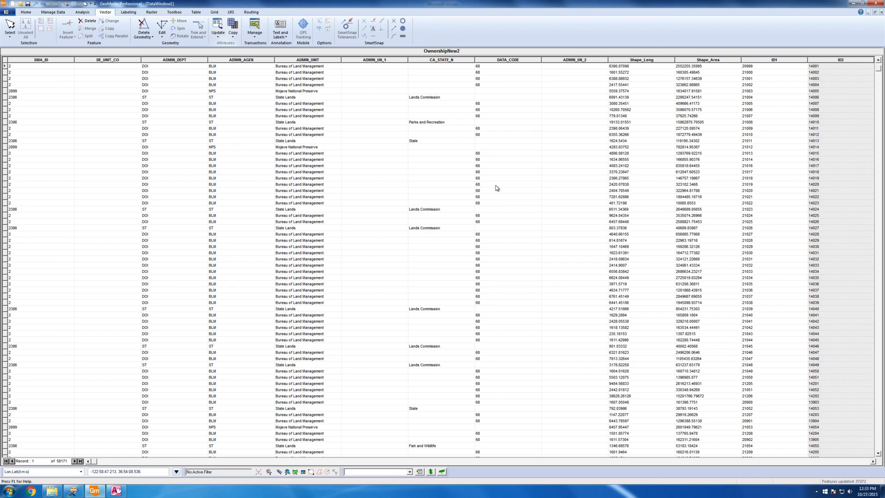
Sort the updated OwnershipNew2 records again in ascending order by DATA_CODE
click(505, 62)
right_click(506, 62)
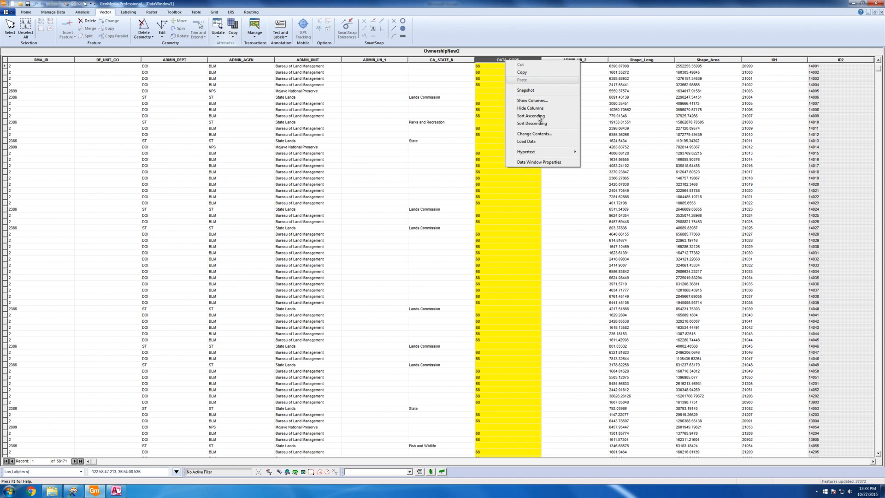
click(538, 116)
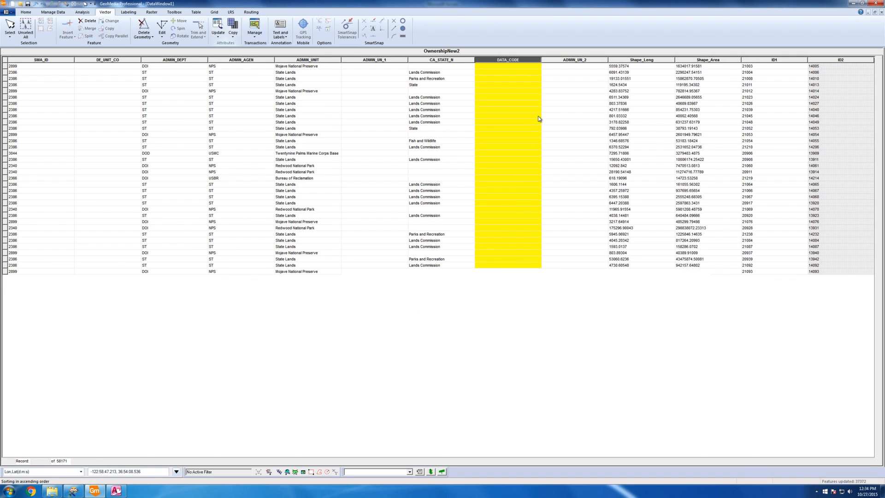
Look through the OwnershipNew2 records still lacking a DATA_CODE to see which agencies and administrative units remain
scroll(488, 361, down, 4)
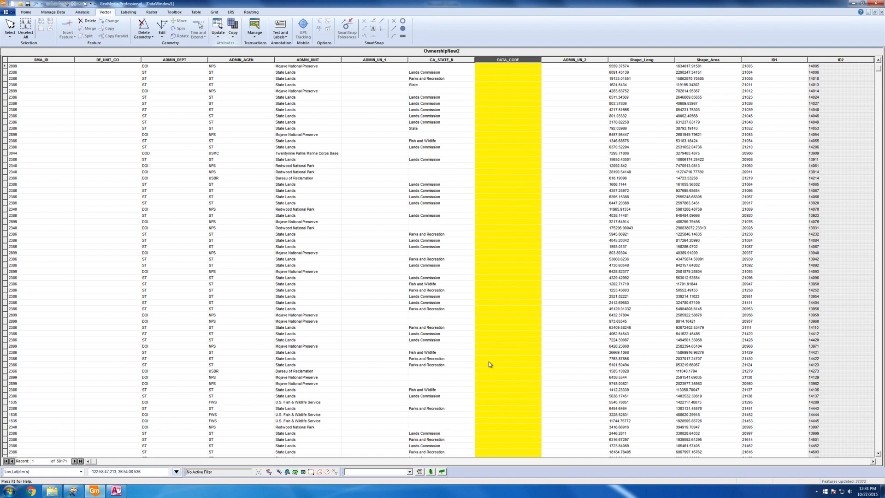
scroll(489, 361, down, 17)
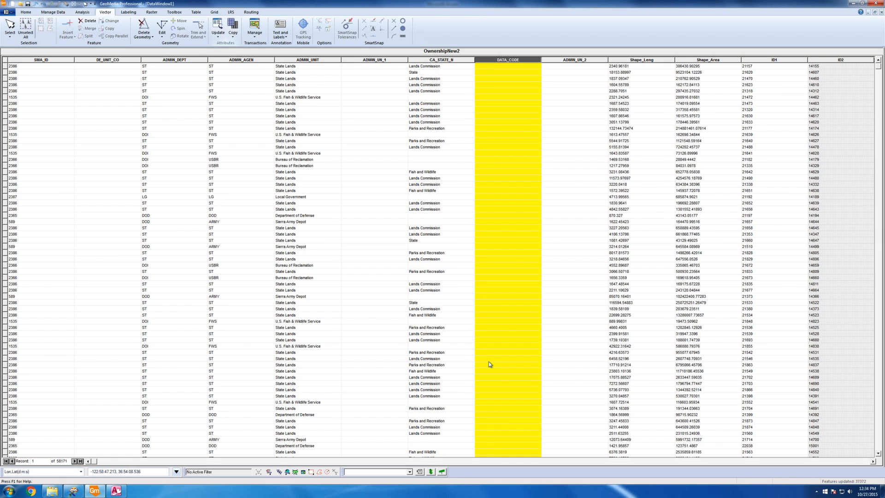
scroll(488, 361, down, 20)
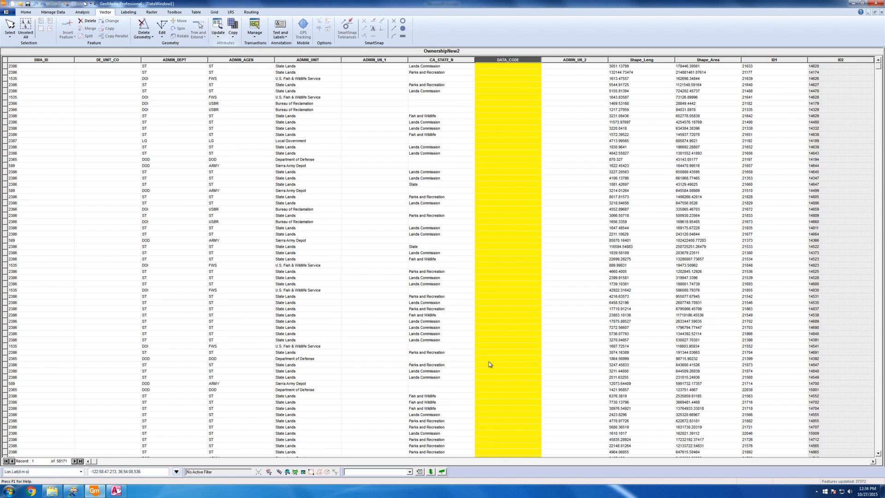
scroll(488, 361, down, 9)
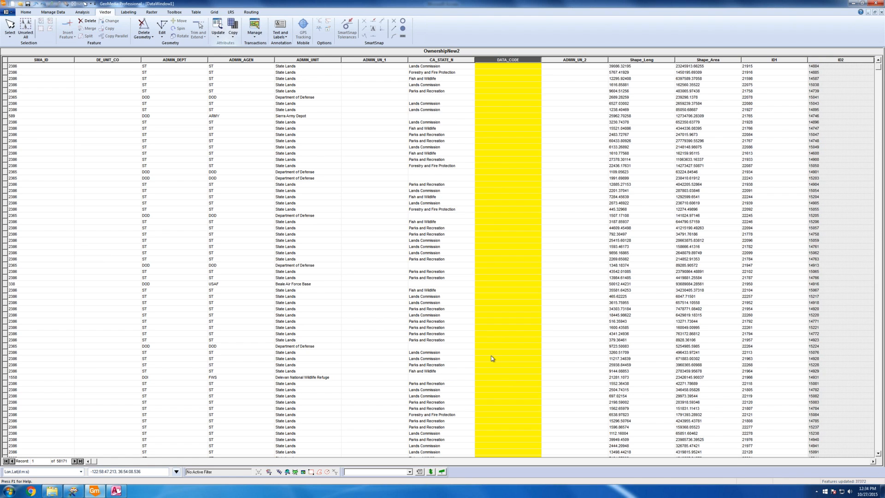
scroll(491, 358, down, 15)
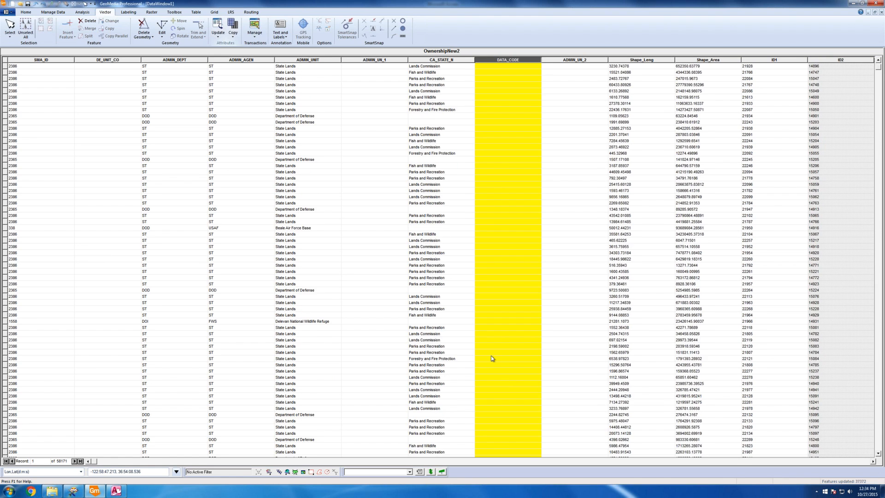
scroll(490, 358, down, 14)
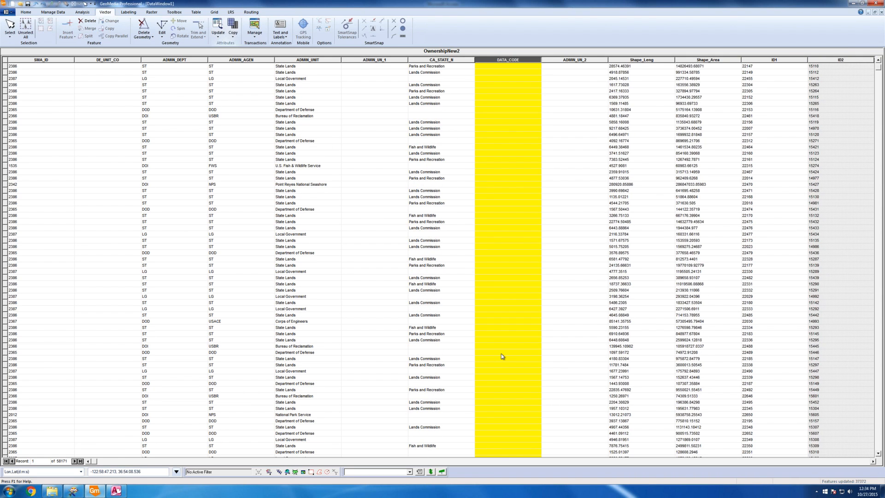
scroll(502, 353, up, 20)
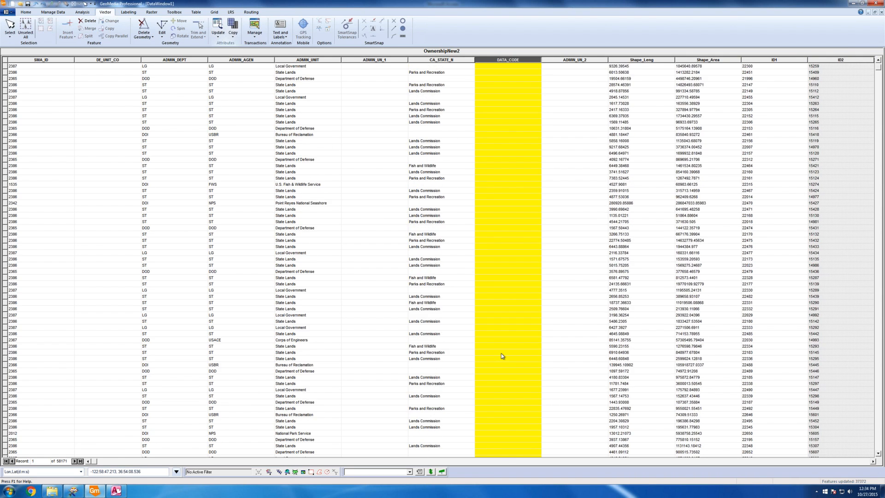
scroll(501, 353, up, 8)
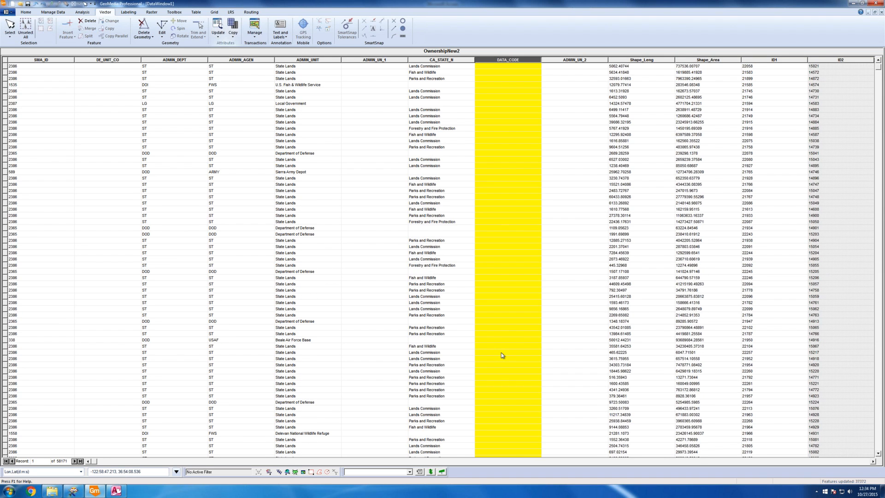
scroll(500, 352, up, 7)
scroll(502, 355, up, 12)
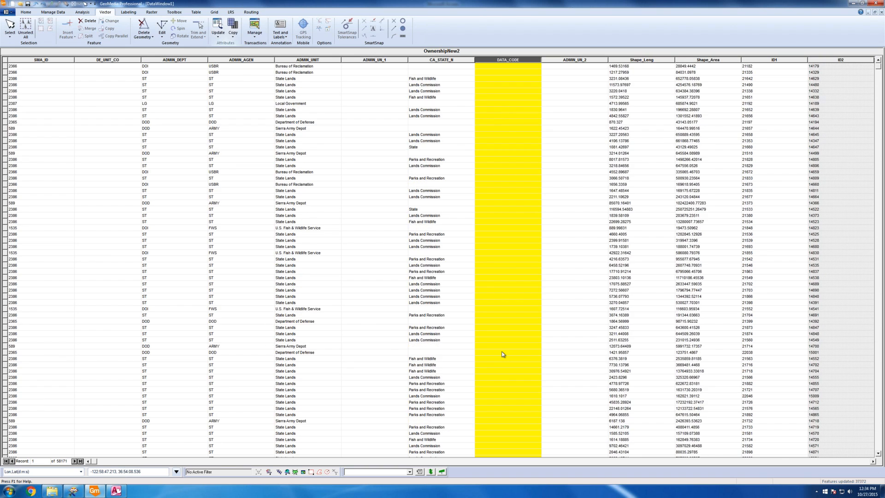
scroll(502, 354, up, 15)
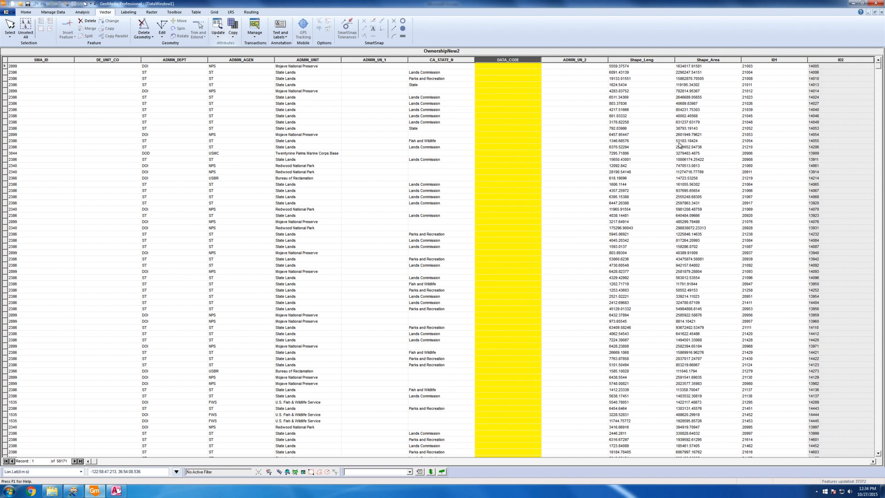
Inspect the ADMIN_UNIT values of individual State Lands records near the start of the sorted table
click(298, 97)
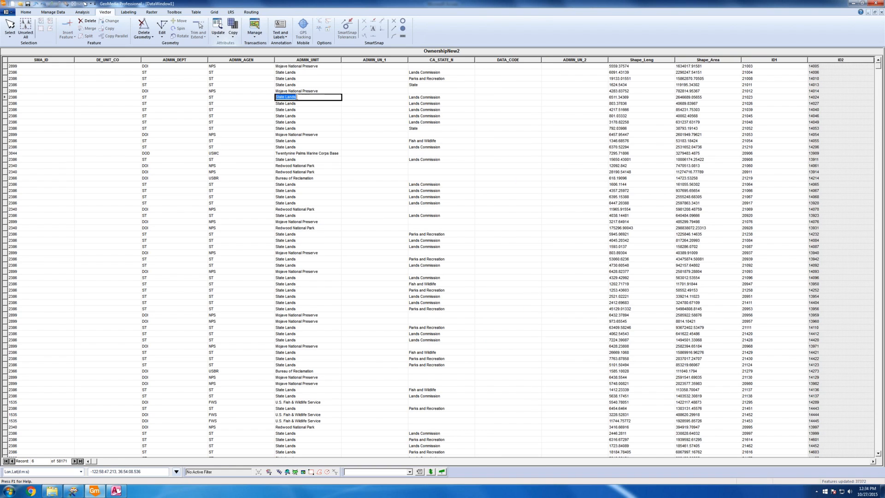
click(299, 103)
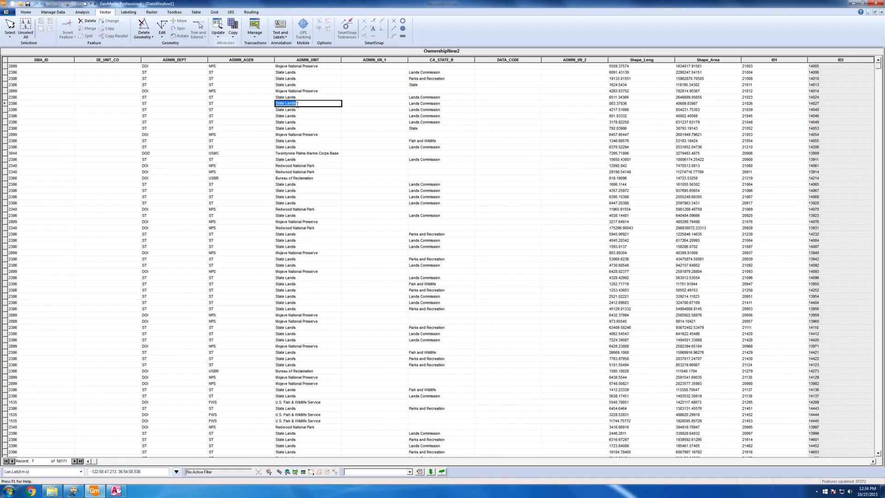
click(299, 110)
click(299, 116)
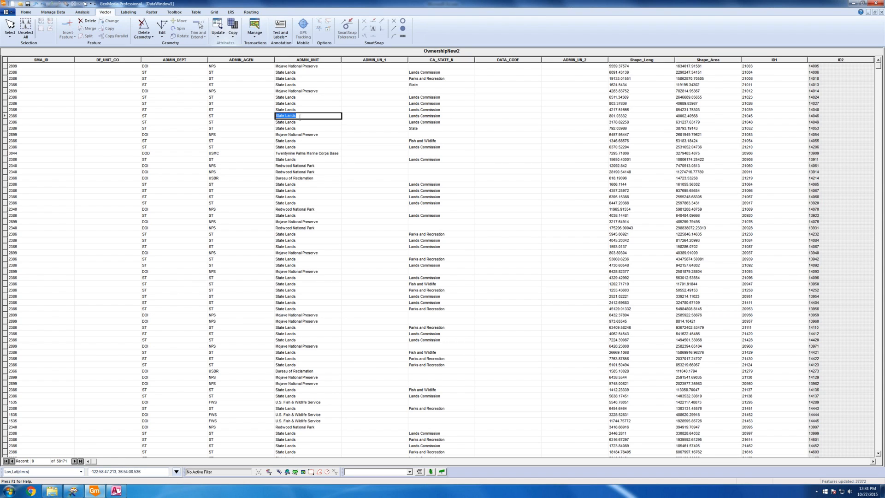
click(301, 122)
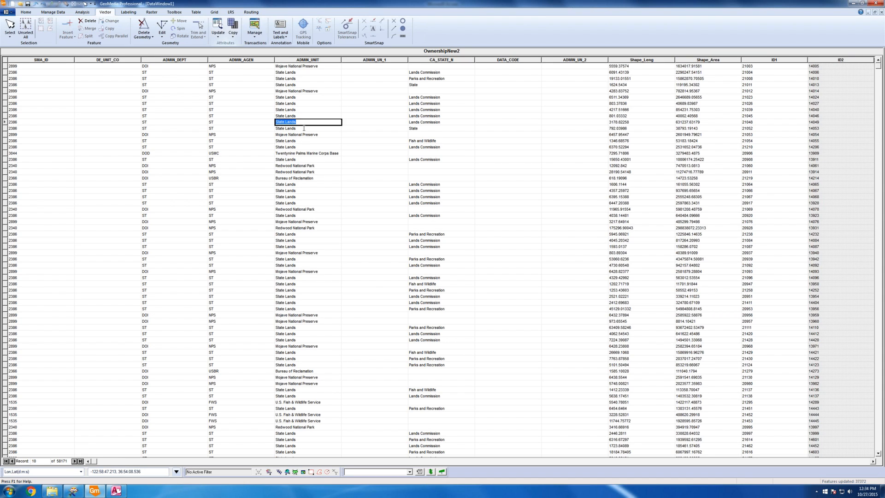
click(304, 128)
click(304, 147)
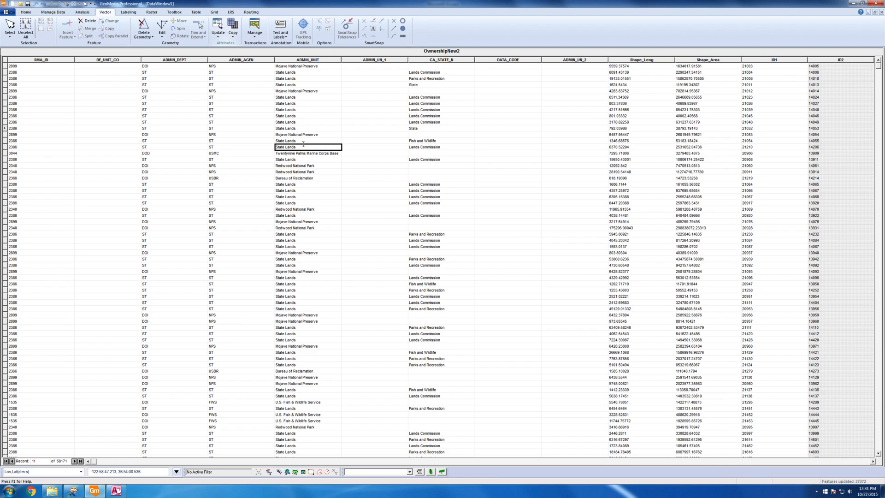
double_click(303, 141)
click(303, 141)
double_click(303, 141)
click(303, 141)
click(303, 103)
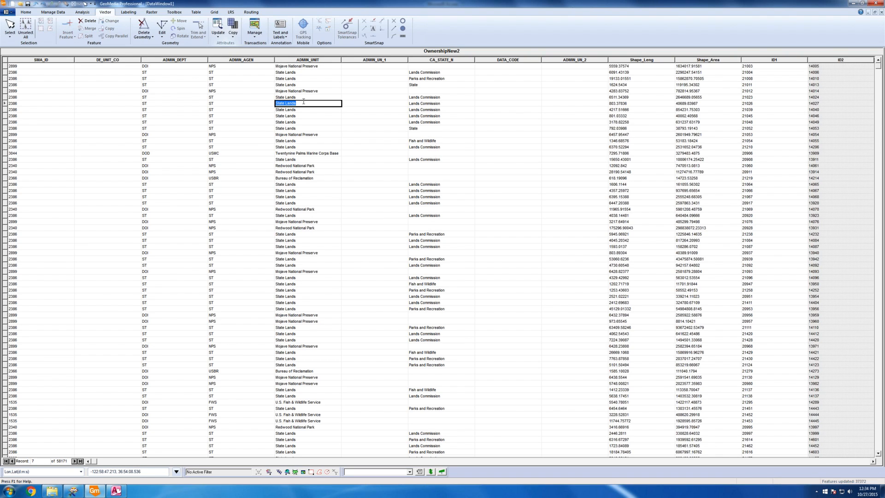
click(304, 128)
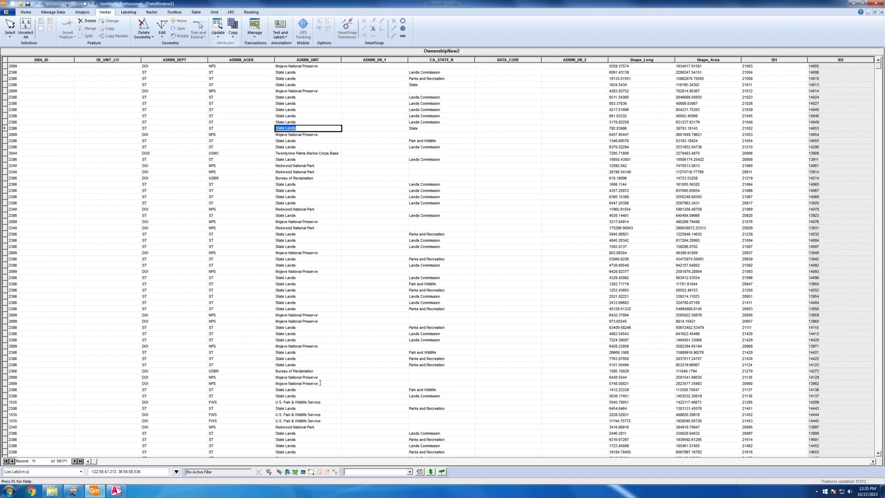
Close the OwnershipNew2 data window and maximize MapWindow1 to view the BLM query features on the map
click(878, 65)
click(878, 61)
click(874, 13)
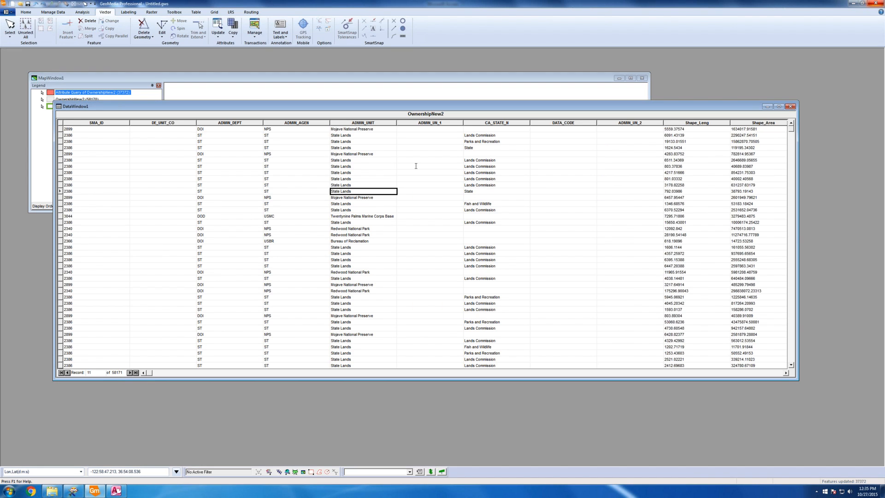
click(791, 107)
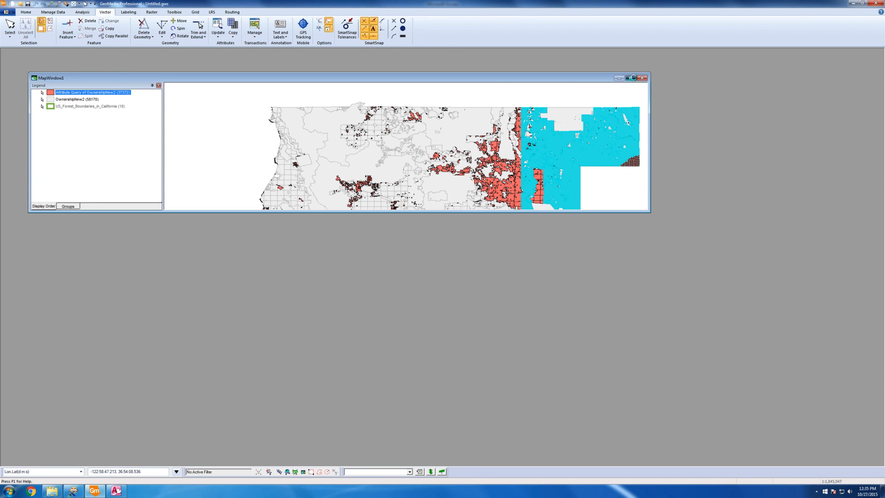
click(634, 78)
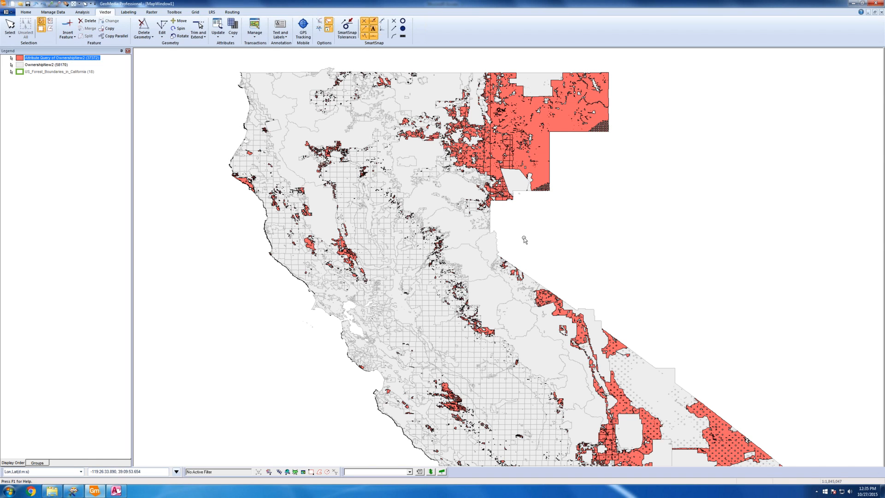
click(428, 203)
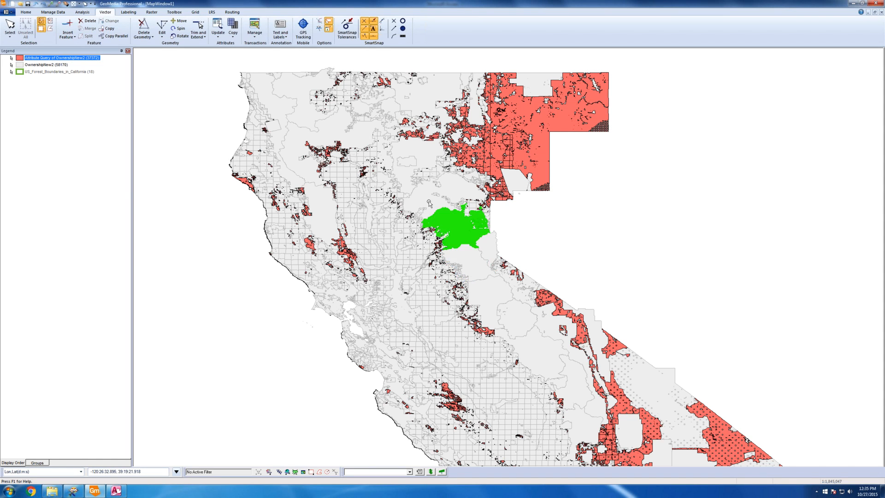
Check individual National Forest areas by selecting them on the map, and clear the selection
click(429, 203)
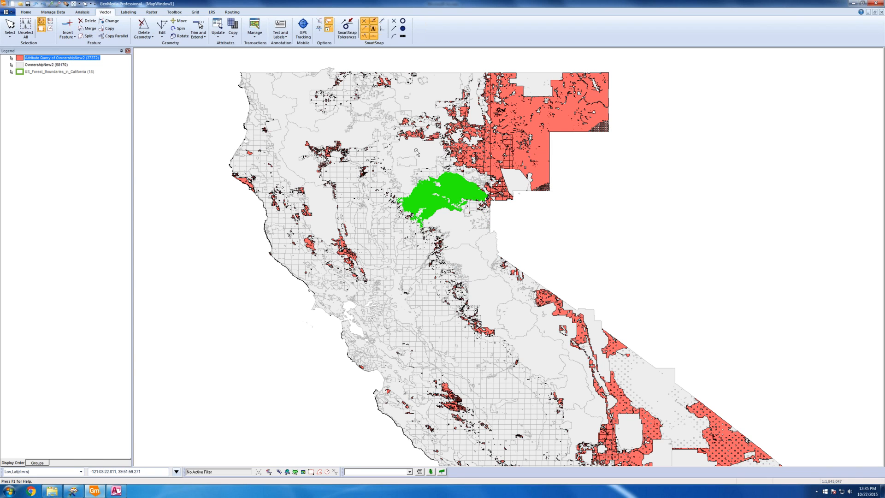
click(416, 152)
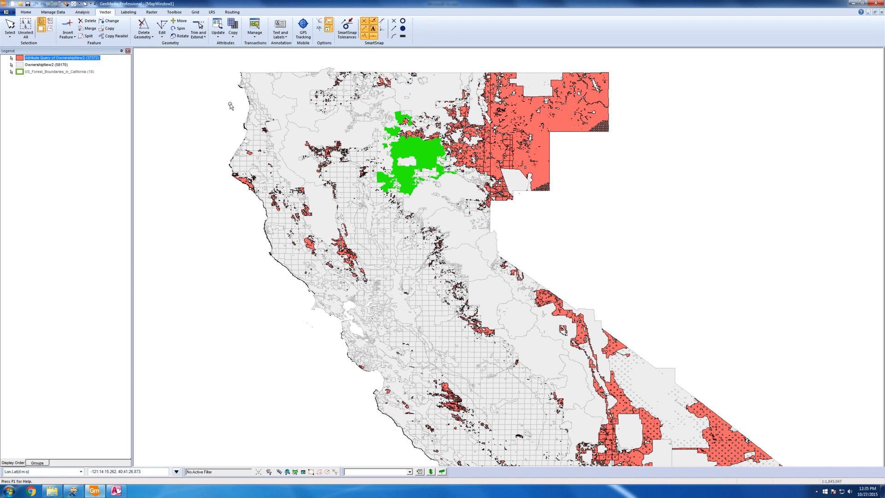
click(211, 94)
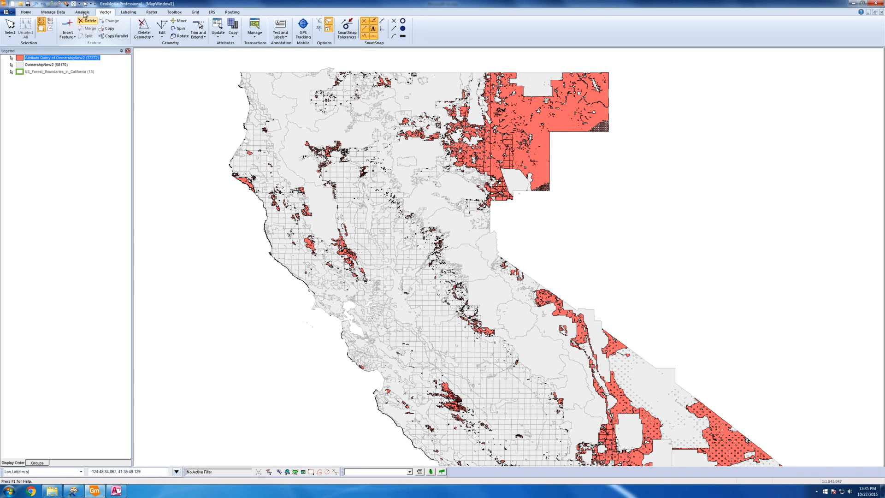
Delete the OWNERSHIP_NEW feature class from the output warehouse
click(82, 12)
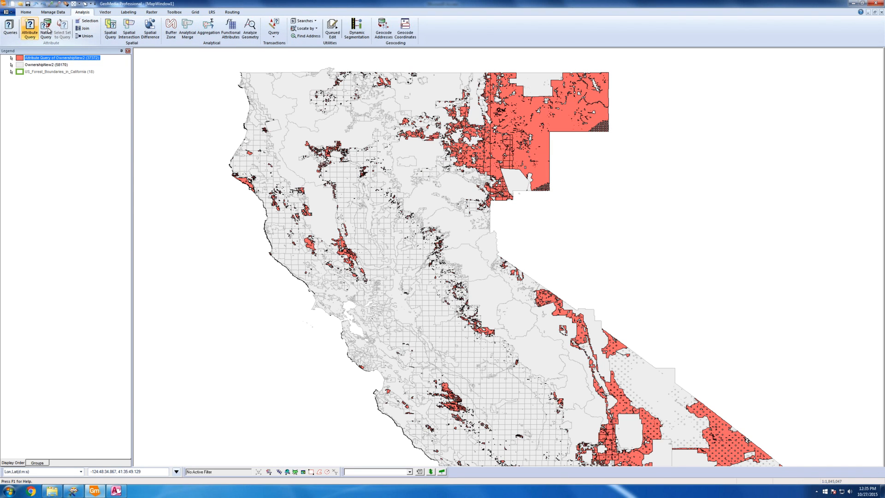
click(51, 13)
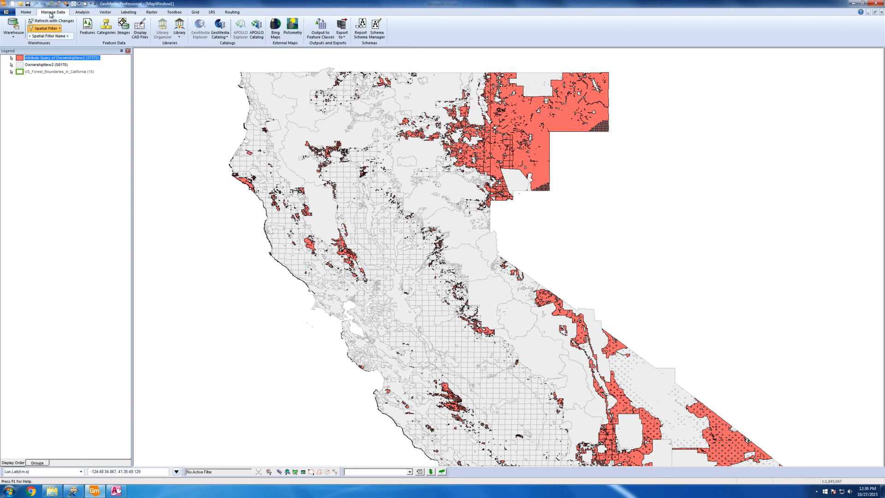
click(86, 30)
click(390, 215)
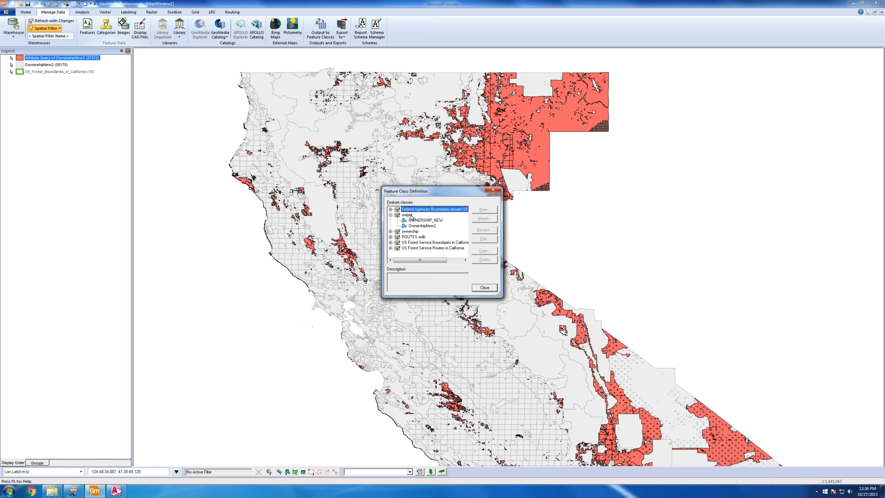
click(418, 221)
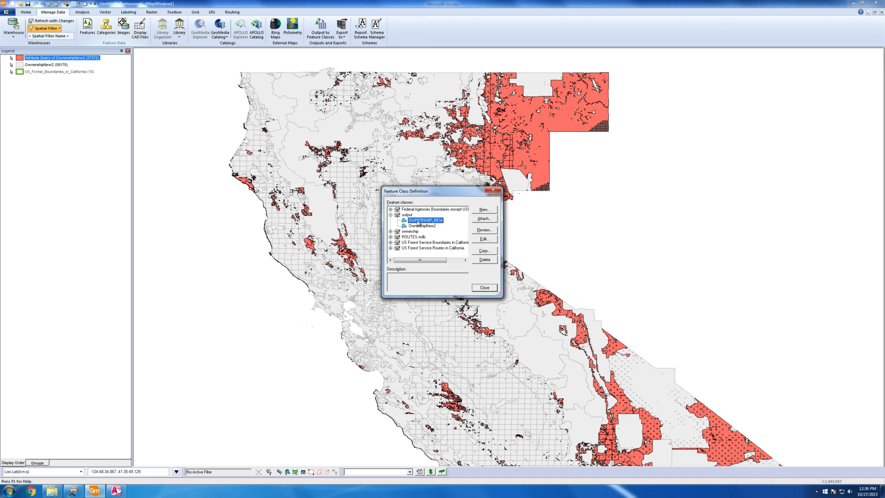
click(489, 262)
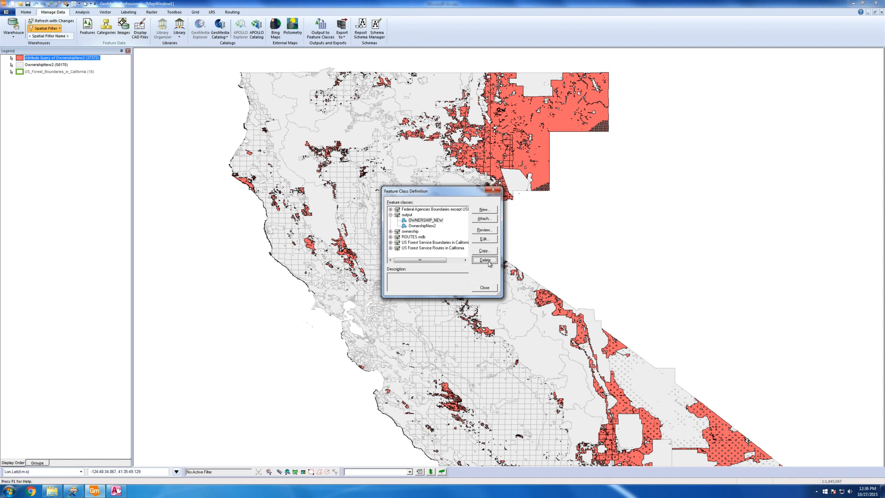
click(459, 271)
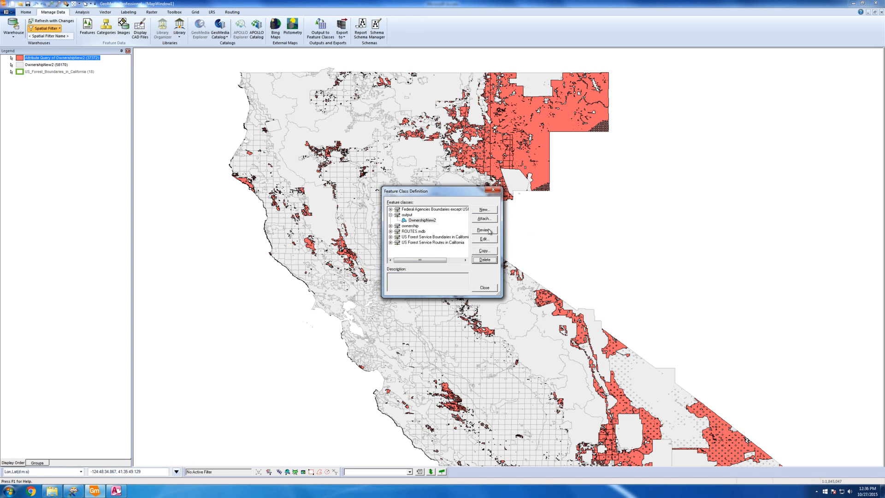
Rename the OwnershipNew2 feature class in the output warehouse as OWNERSHIP_Oct2015
click(488, 239)
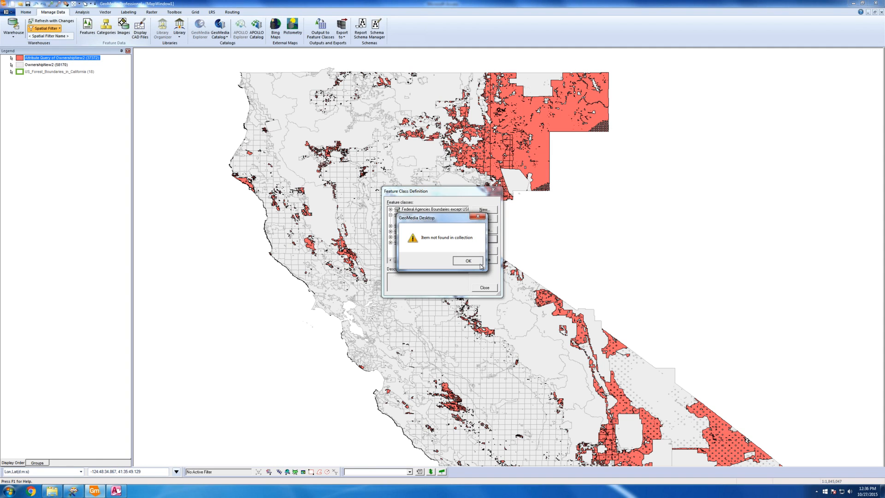
click(479, 264)
click(479, 260)
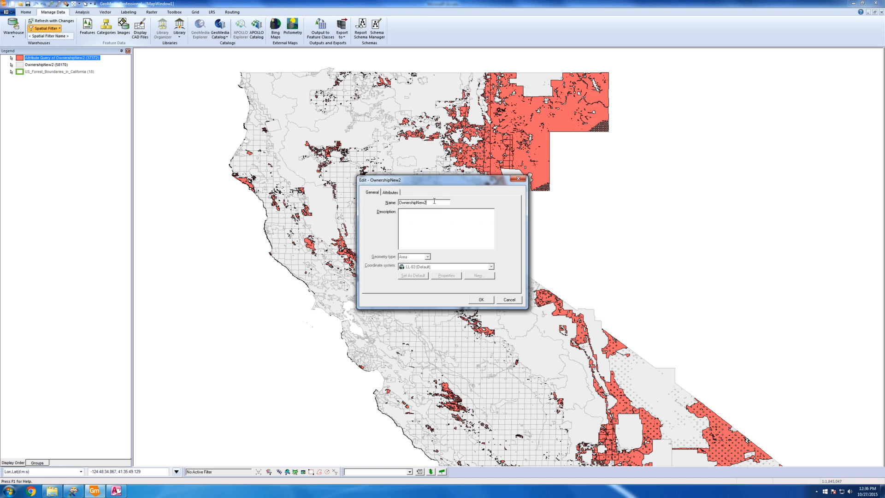
double_click(434, 201)
text(OWE)
text(NE)
text(RSH)
text(IP_0)
text(ct2015)
click(481, 300)
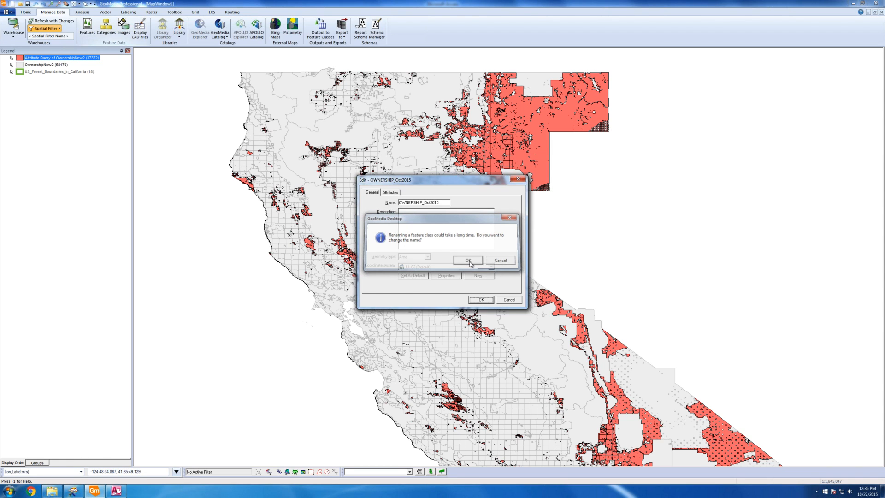
click(469, 260)
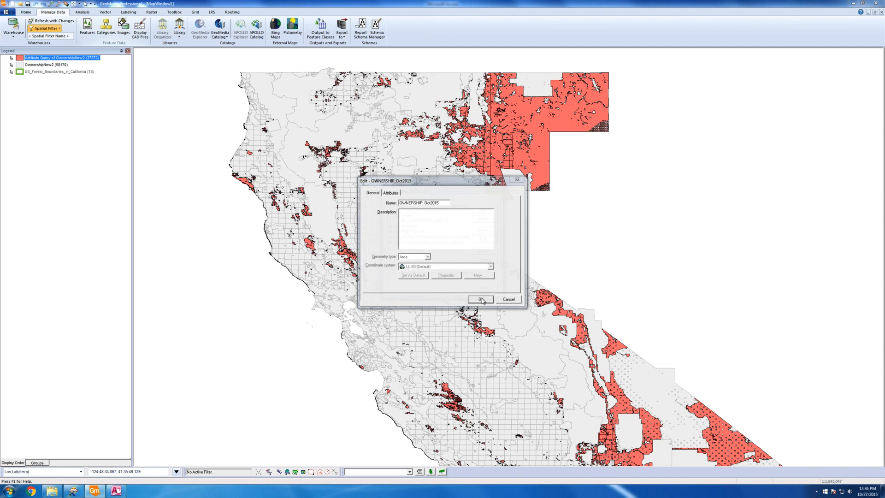
click(484, 287)
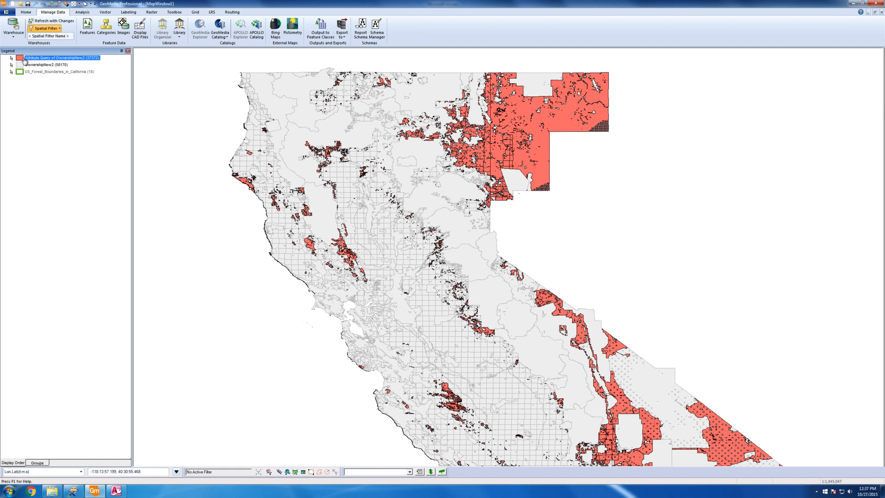
Remove the US_Forest_Boundaries_in_California entry from the map legend
right_click(34, 72)
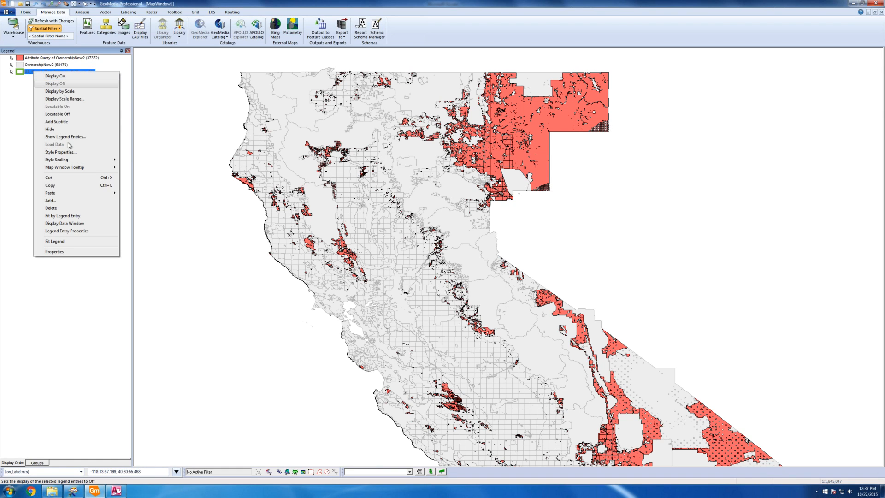
click(74, 210)
click(431, 265)
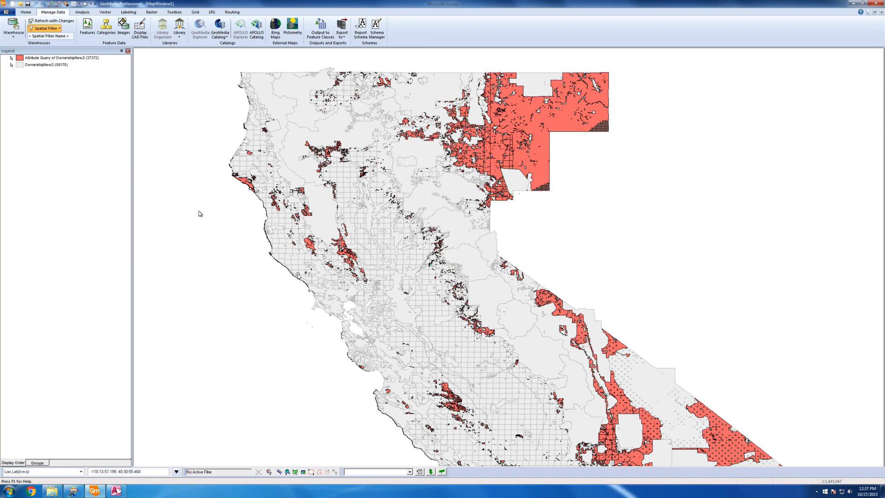
Change the fill color of the attribute query's legend entry to green
double_click(26, 58)
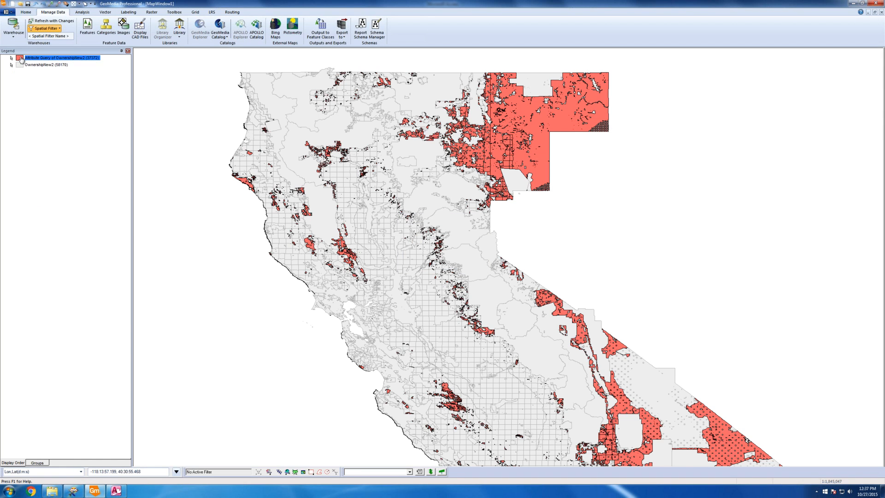
click(465, 221)
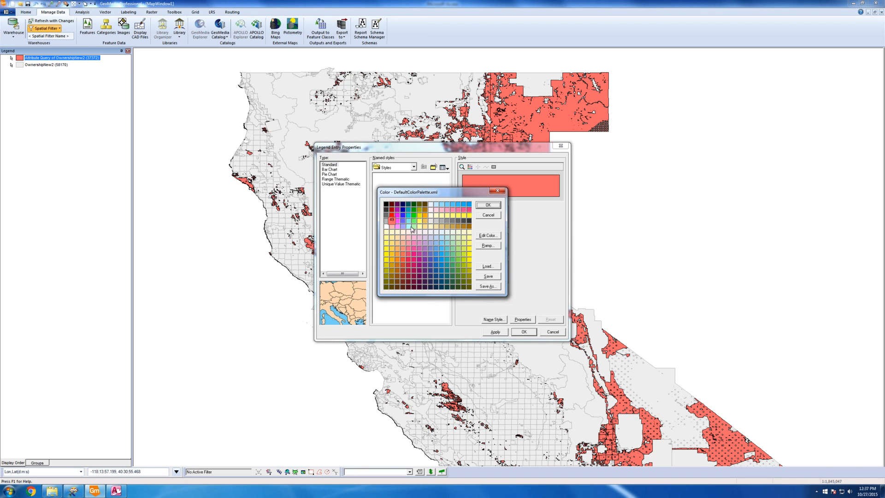
click(458, 264)
key(Return)
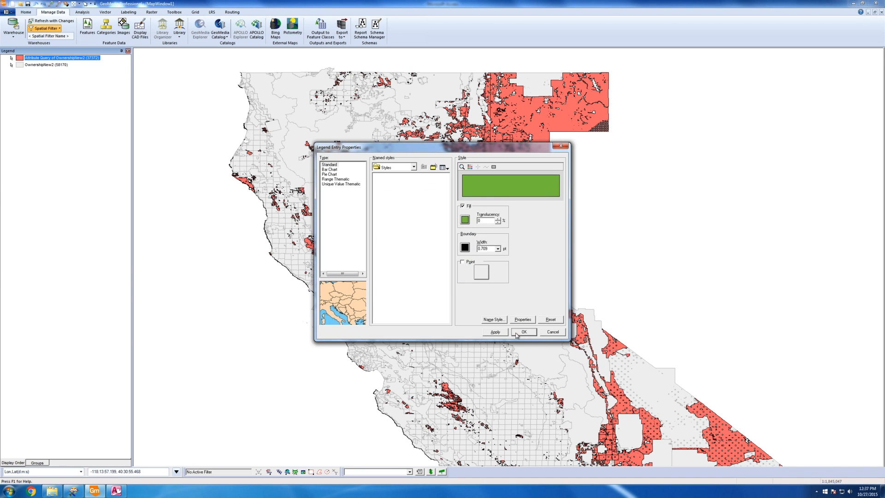
click(522, 332)
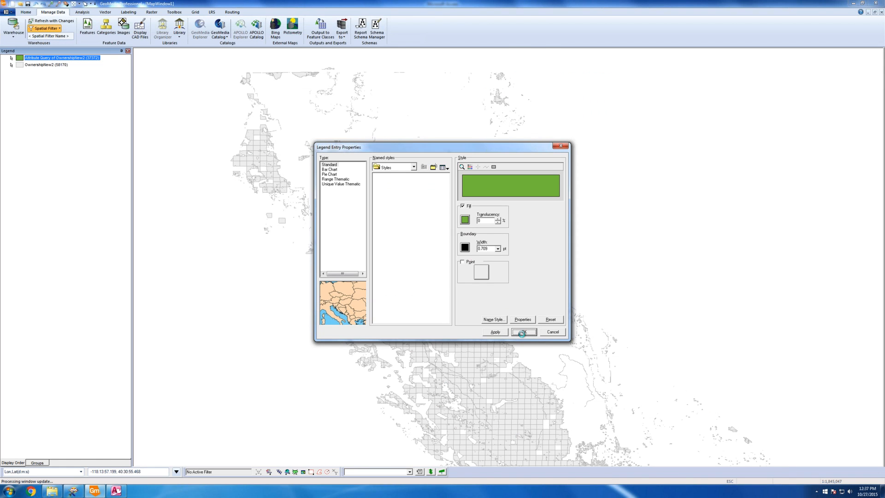
Change the attribute query's filter to ADMIN_AGEN = 'FS' so the map shows Forest Service land
click(82, 13)
click(10, 27)
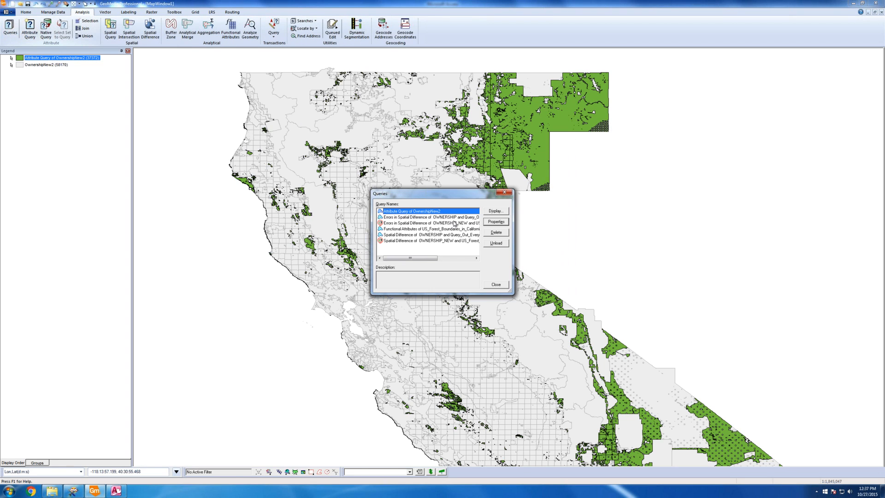
double_click(405, 214)
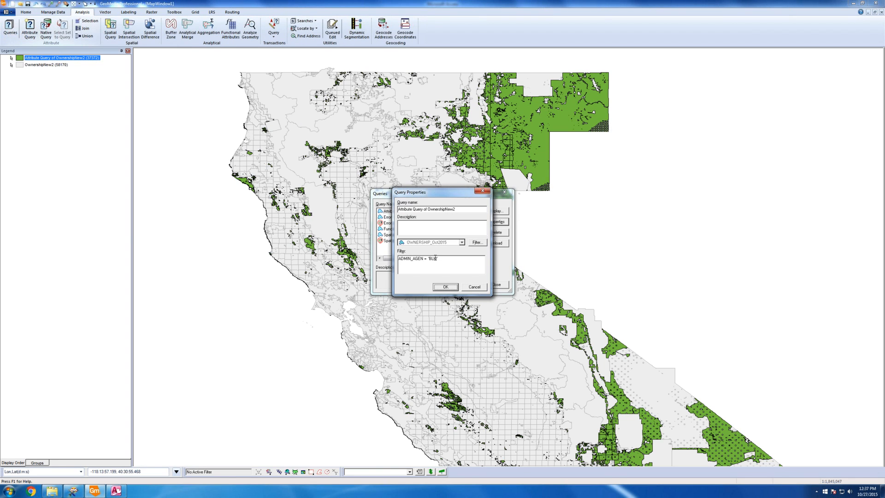
double_click(433, 258)
text('FS';)
click(449, 287)
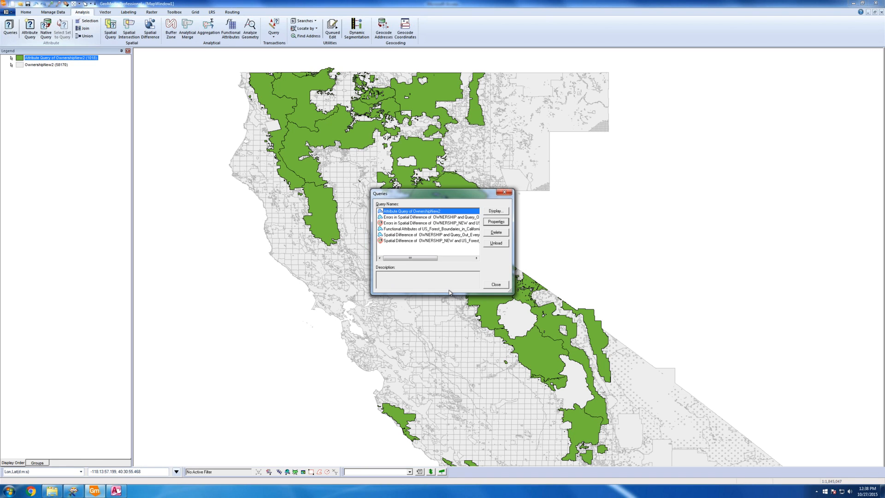
click(492, 285)
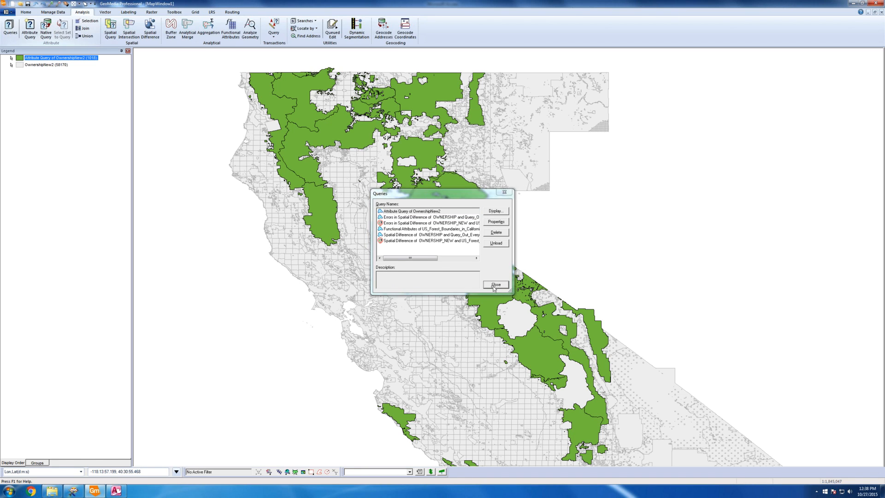
Close the routes database in Microsoft Access and open output.mdb from the federal lands folder
click(118, 491)
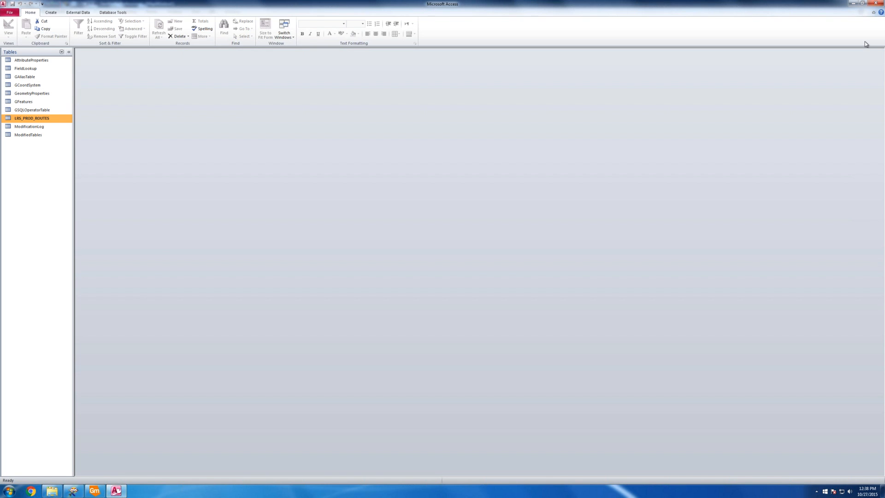
click(875, 4)
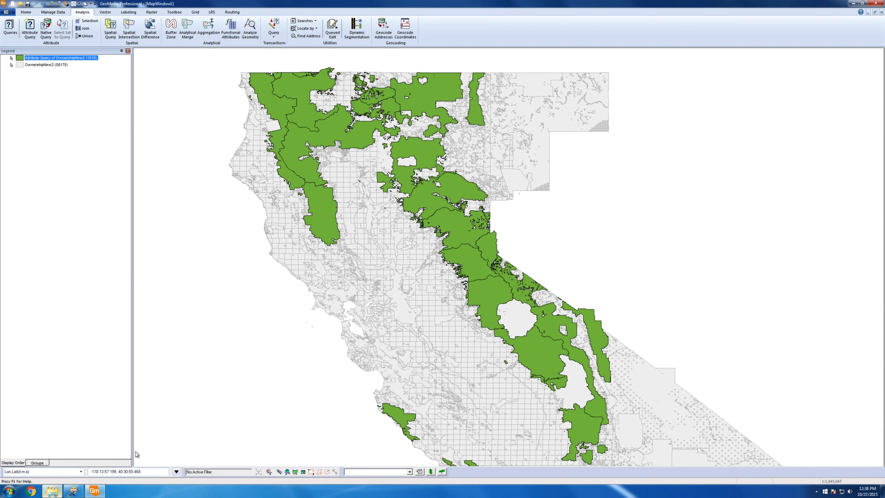
click(52, 492)
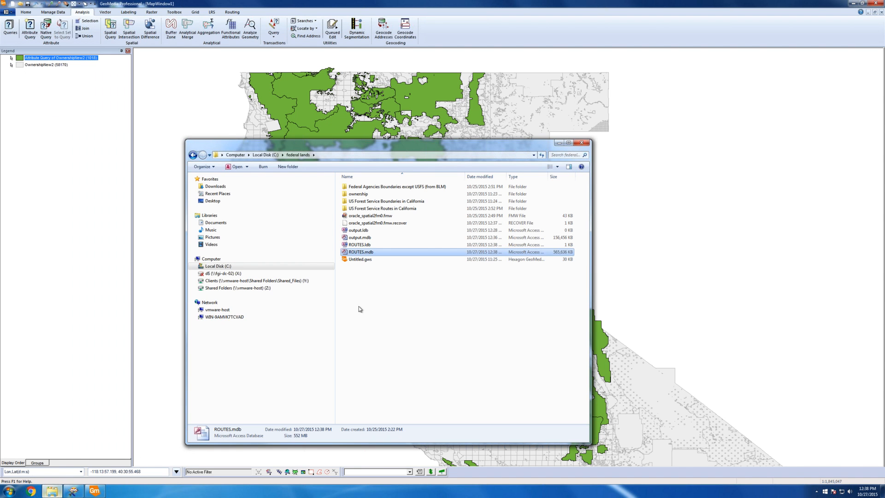
click(368, 237)
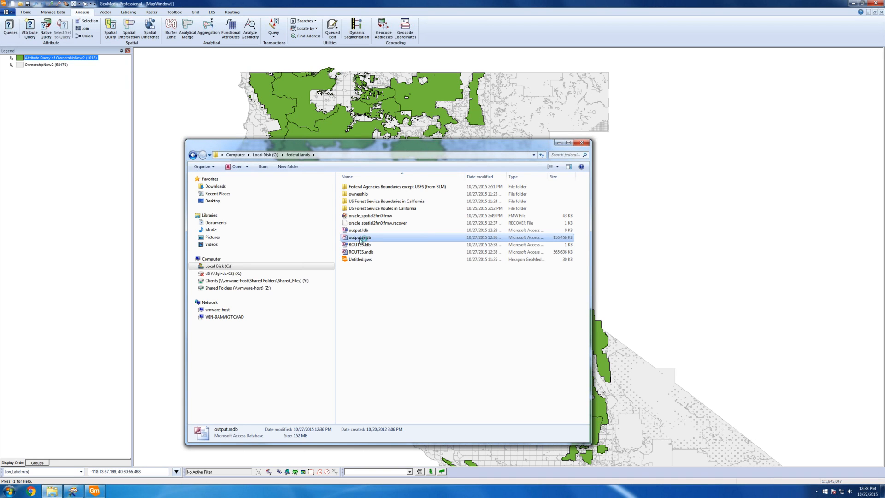
double_click(360, 237)
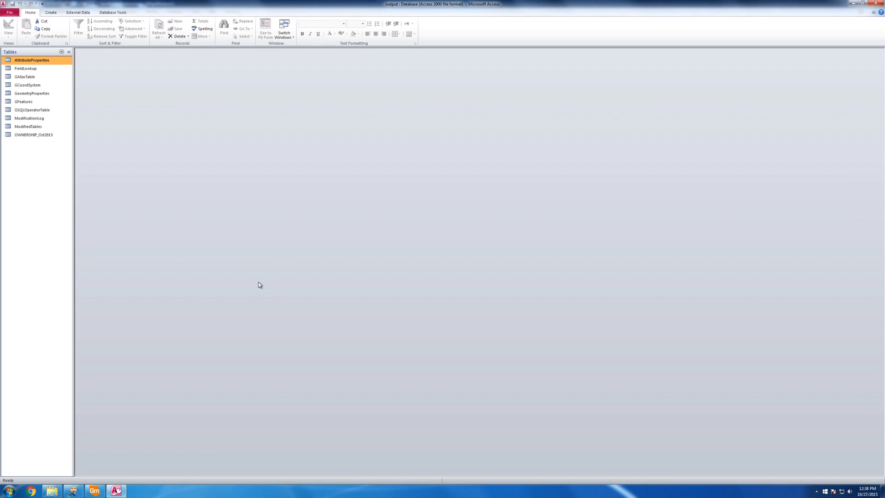
Open the OWNERSHIP_Oct2015 table and look through its agency and DATA_CODE values
click(35, 135)
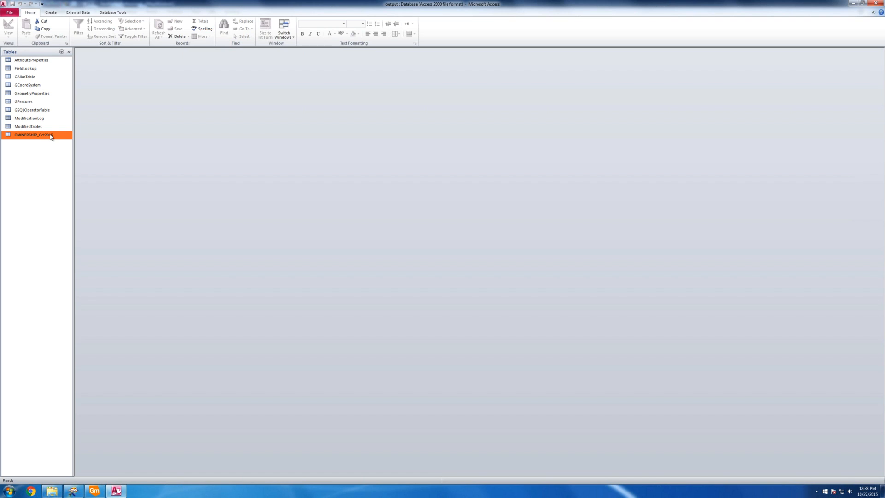
double_click(49, 134)
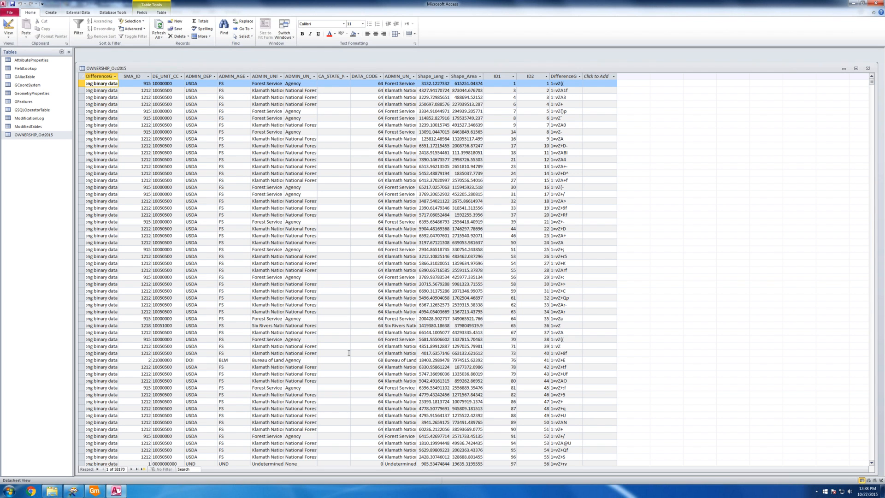
scroll(349, 353, down, 20)
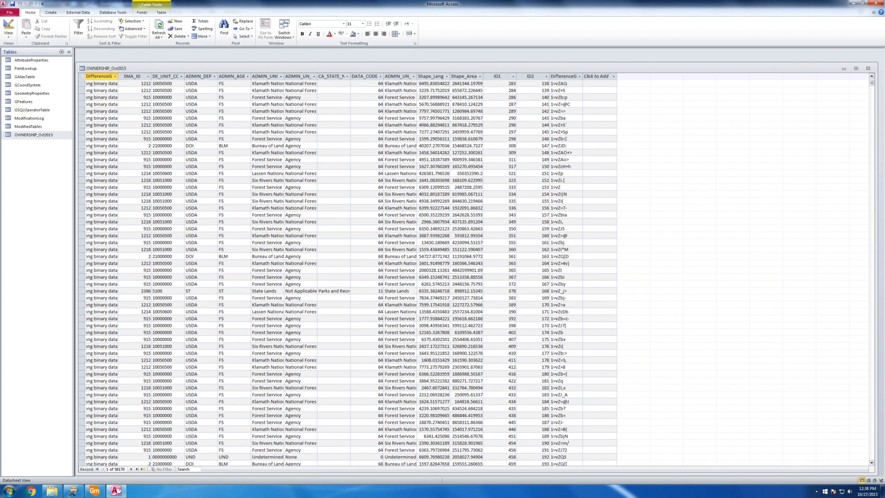
scroll(347, 357, up, 18)
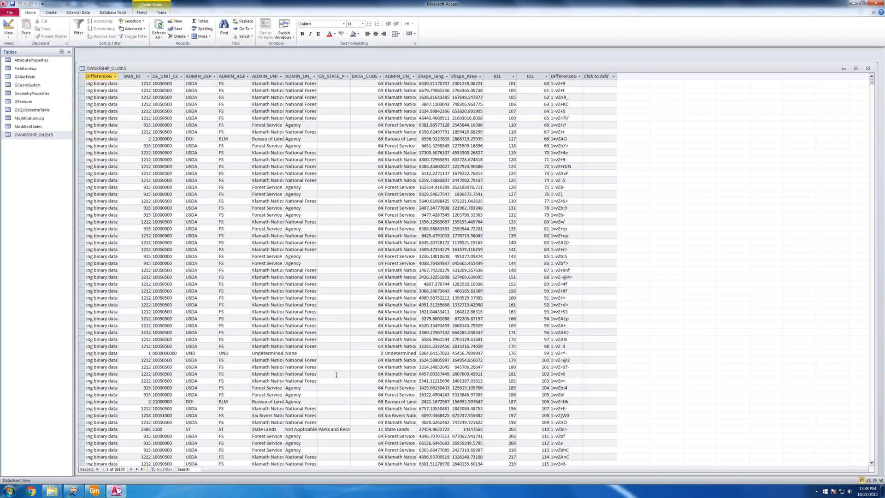
scroll(264, 327, down, 20)
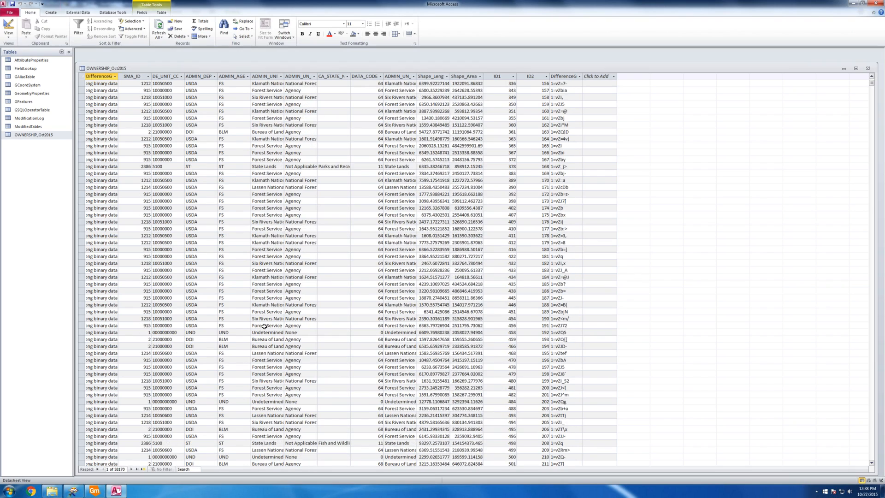
scroll(258, 334, down, 20)
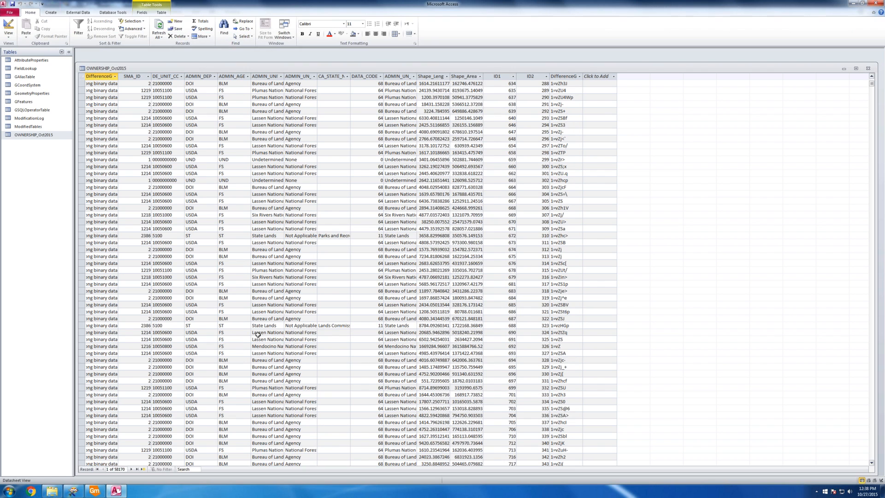
Look further through the OWNERSHIP_Oct2015 records, close Access and switch back to the GeoMedia map window
scroll(258, 334, down, 20)
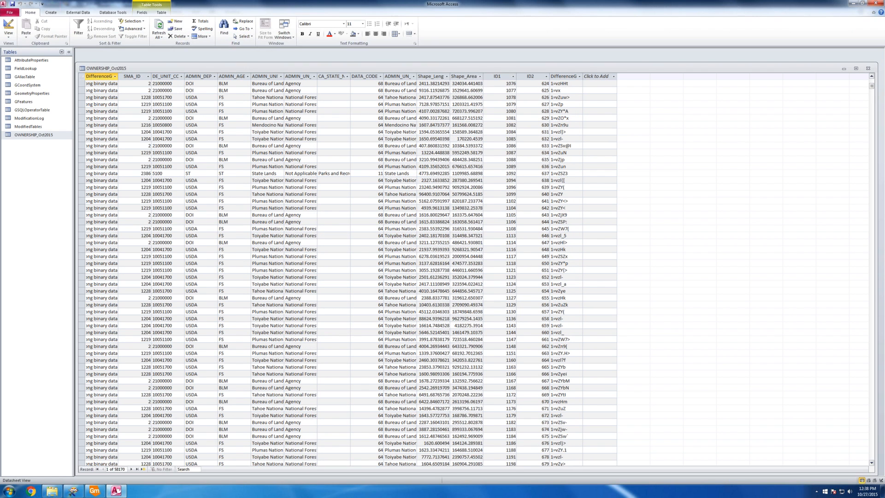
click(876, 3)
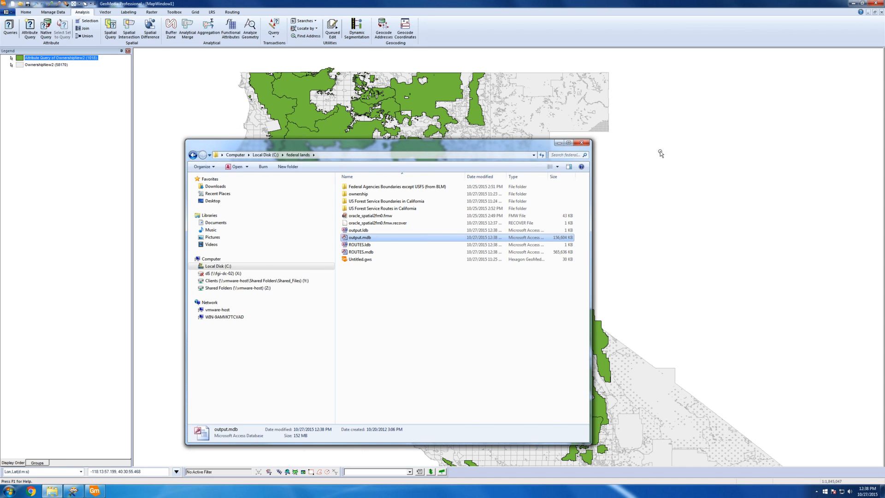
click(658, 151)
click(426, 205)
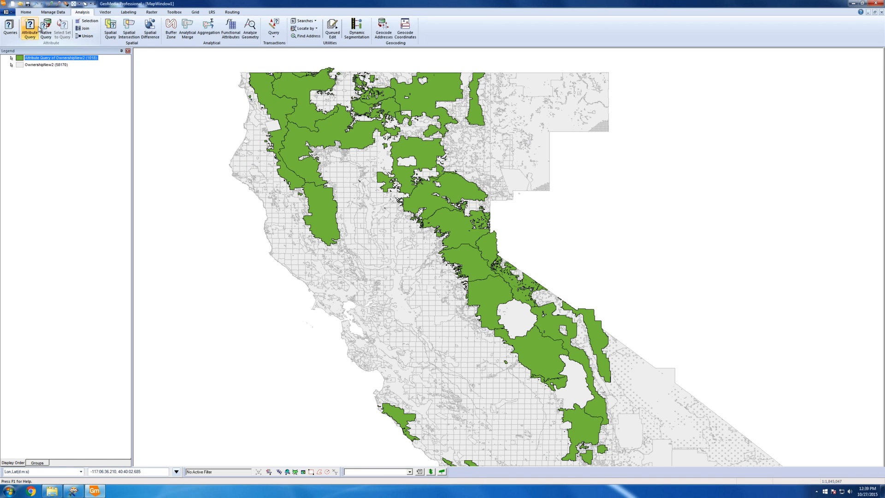
Delete the spatial difference, error and functional attributes queries, keeping only the Attribute Query of OwnershipNew2
click(9, 27)
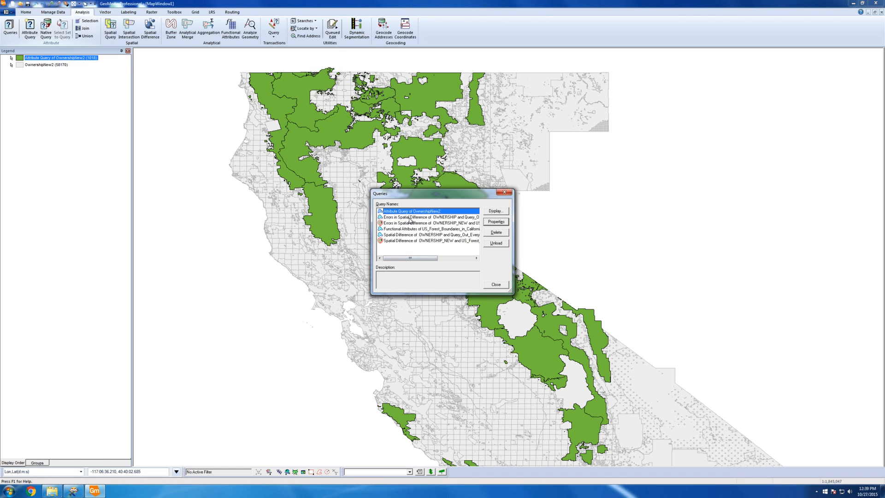
click(410, 217)
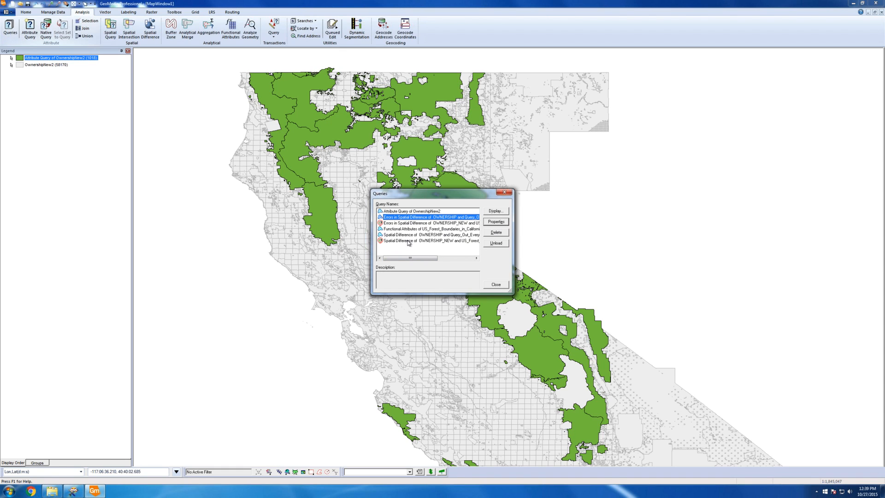
shift+click(408, 241)
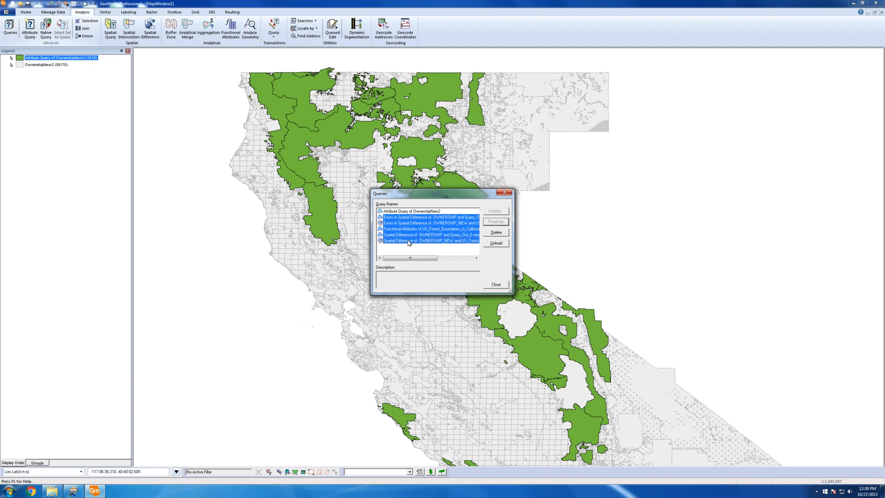
click(493, 233)
click(469, 264)
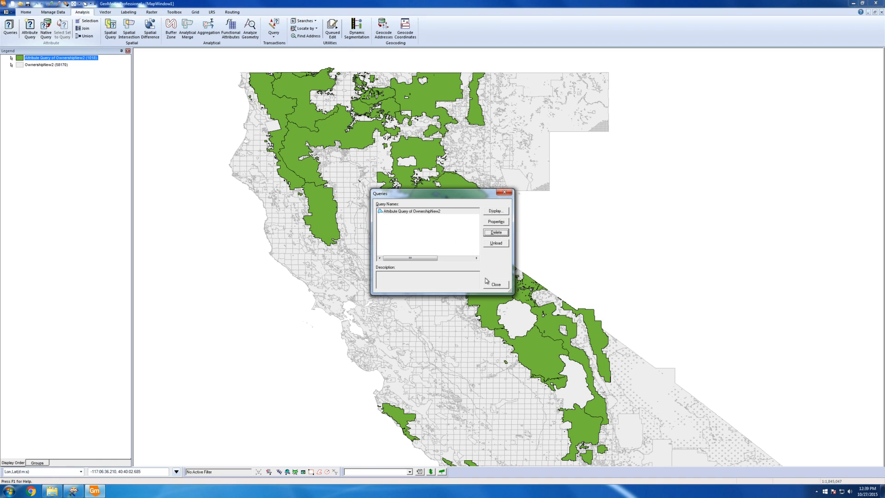
click(497, 285)
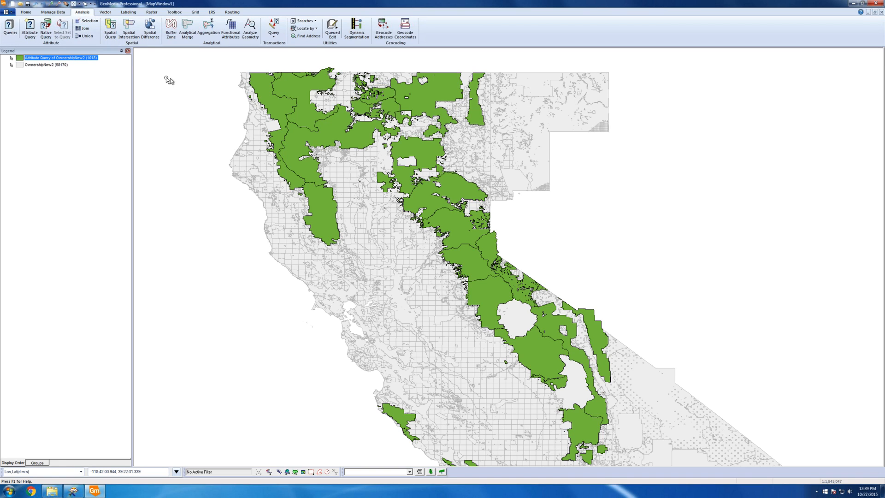
Add the US_Forest_Service_Routes_in_California feature class to the map legend
right_click(90, 98)
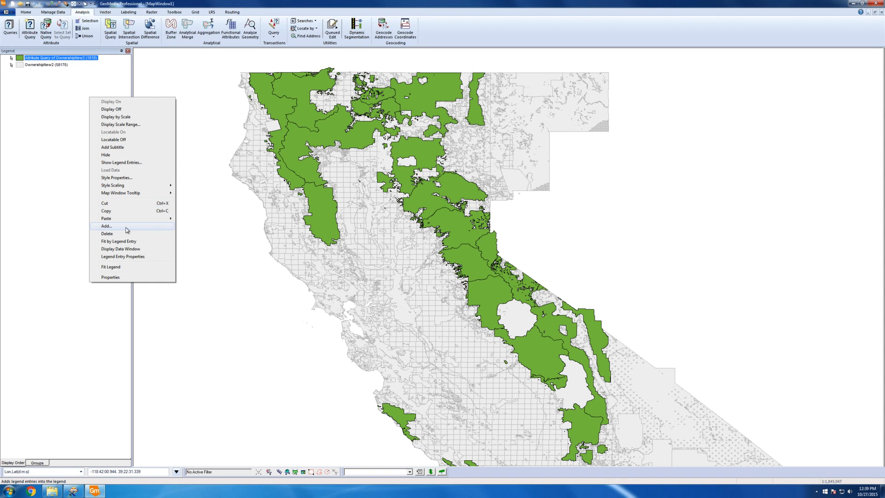
click(106, 225)
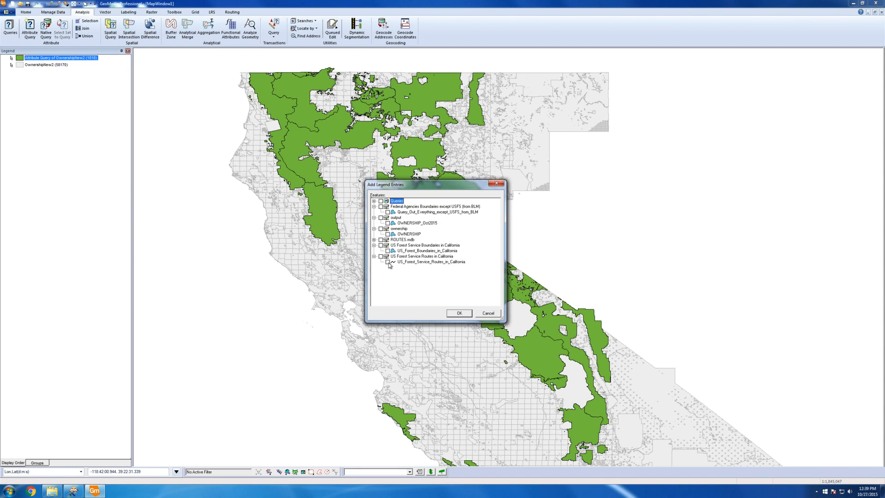
click(459, 313)
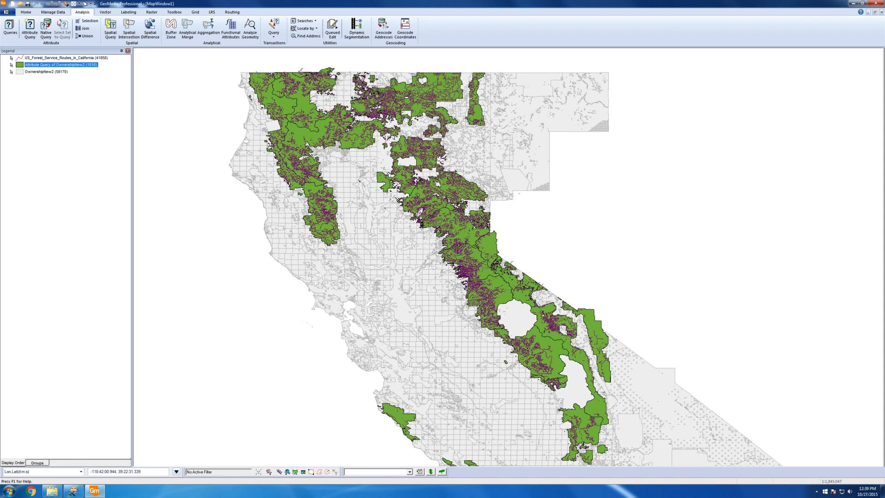
Start an attribute query on US_Forest_Service_Routes_in_California and enter the filter OPER_MAINT in (3,4,5)
click(29, 33)
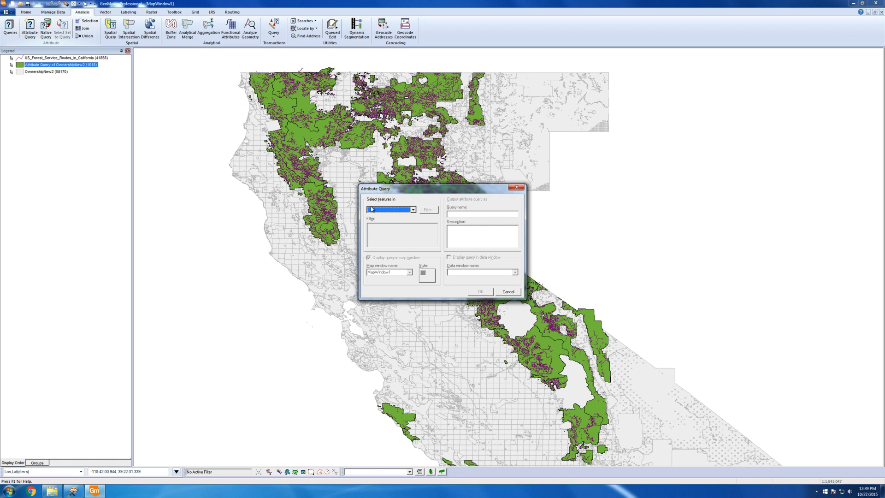
click(413, 209)
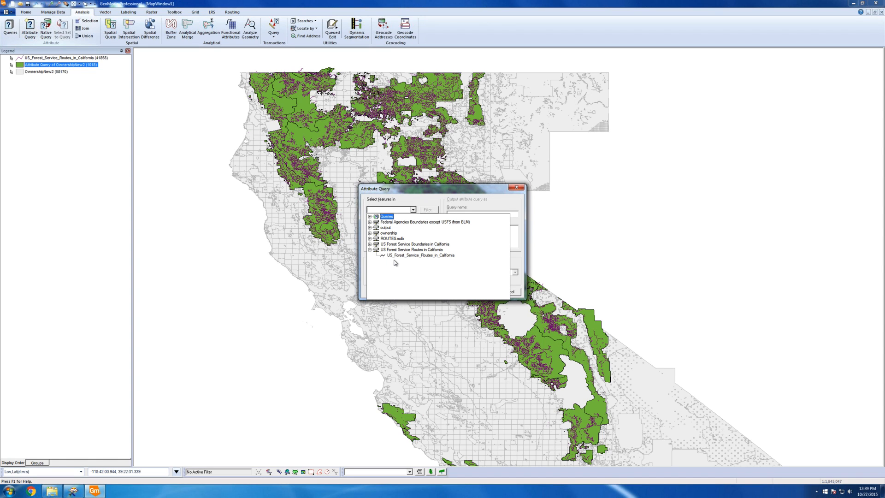
click(403, 255)
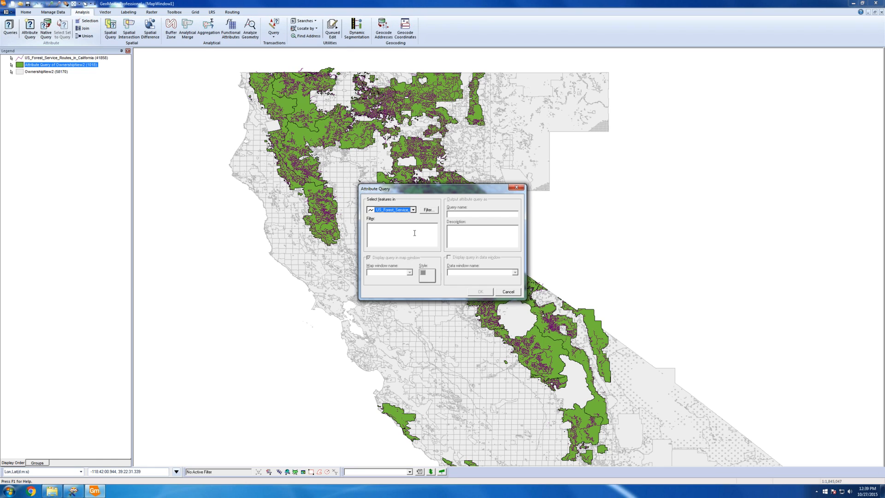
click(429, 211)
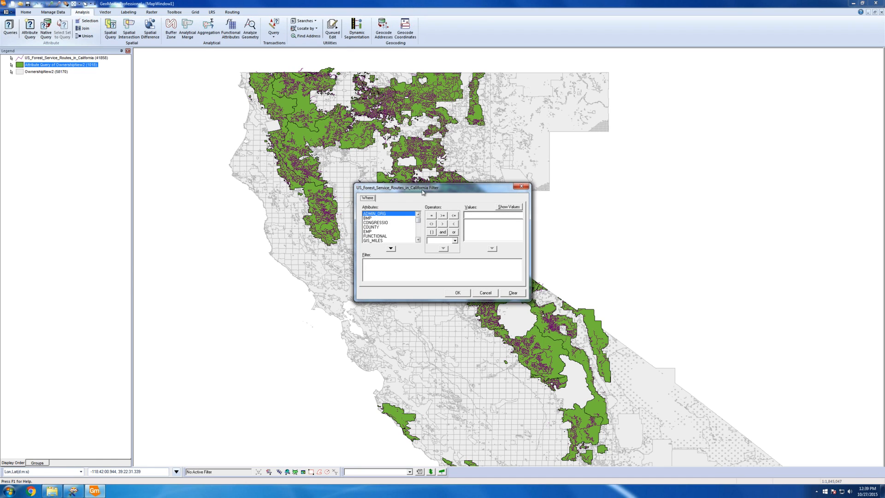
drag(422, 191, 516, 170)
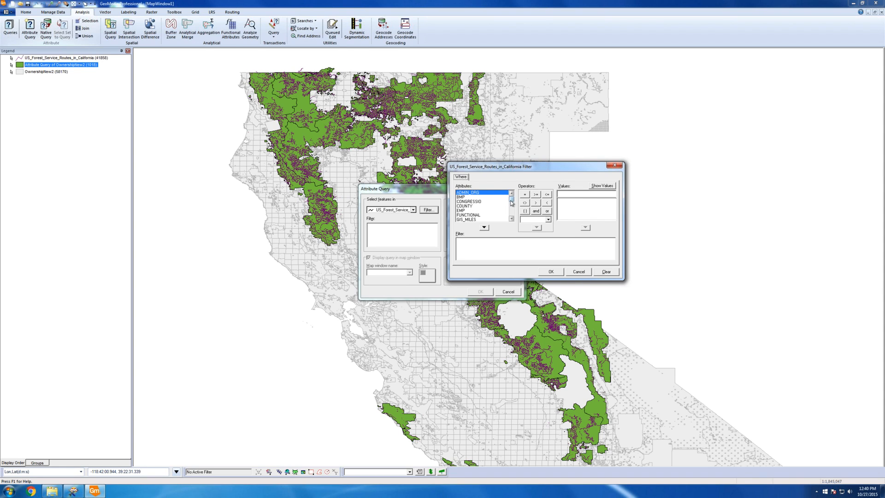
drag(511, 201, 479, 213)
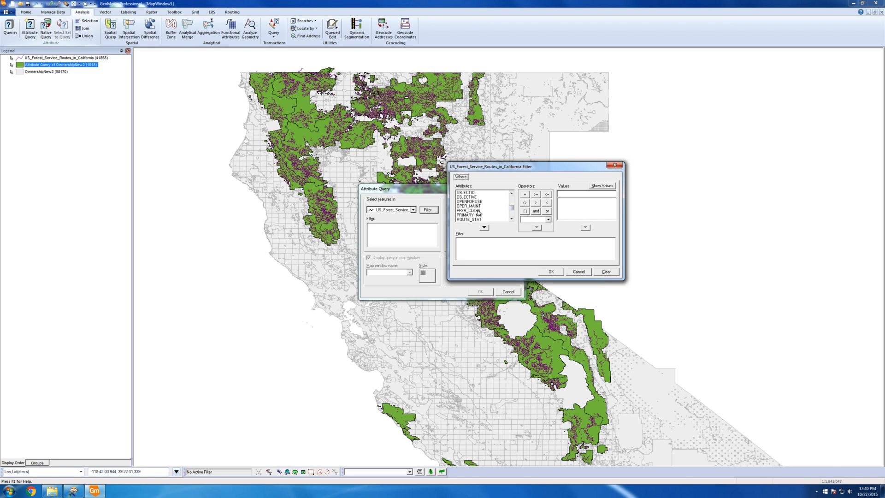
click(479, 211)
click(480, 206)
double_click(480, 207)
text(in)
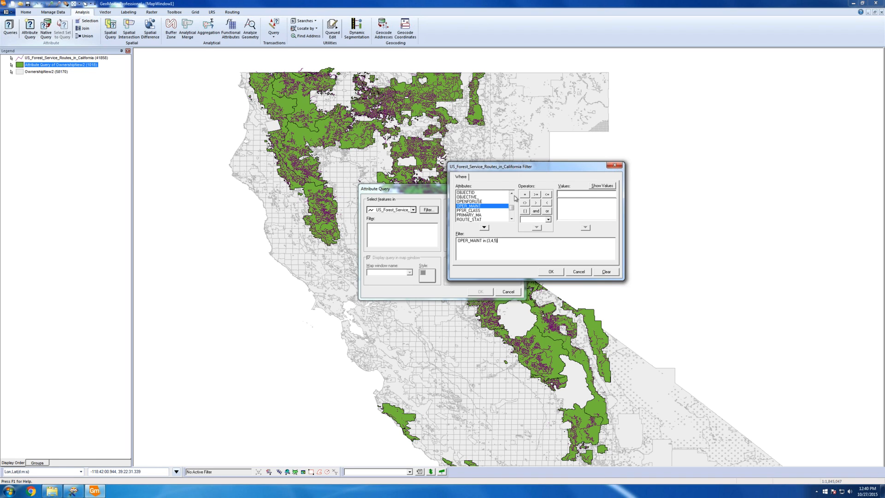
List the available OPER_MAINT values and remove the numbers 3,4,5 from the routes filter
click(599, 189)
click(518, 250)
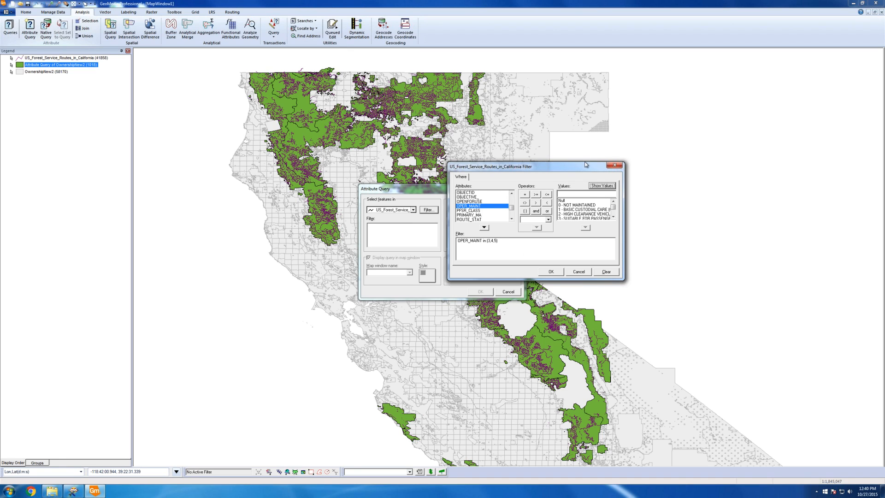
drag(585, 164, 574, 127)
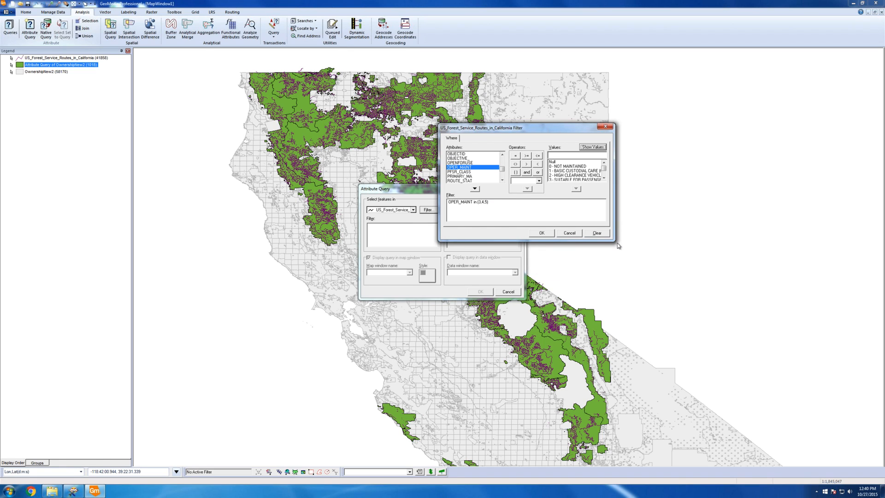
click(493, 203)
click(604, 180)
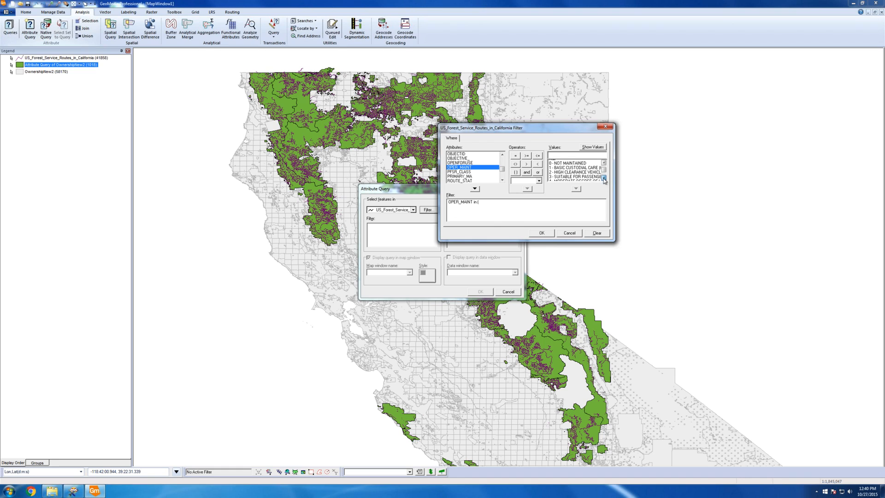
Complete the OPER_MAINT filter with '3 - SUITABLE FOR PASSENGER CARS', '4 - MODERATE DEGREE OF USER COMFORT' and '5 - HIGH DEGREE OF USER COMFORT'
double_click(575, 175)
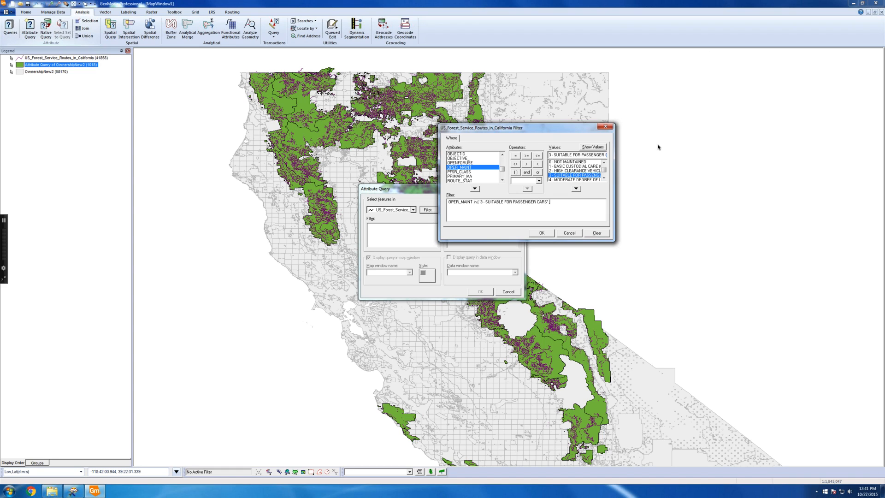
click(603, 178)
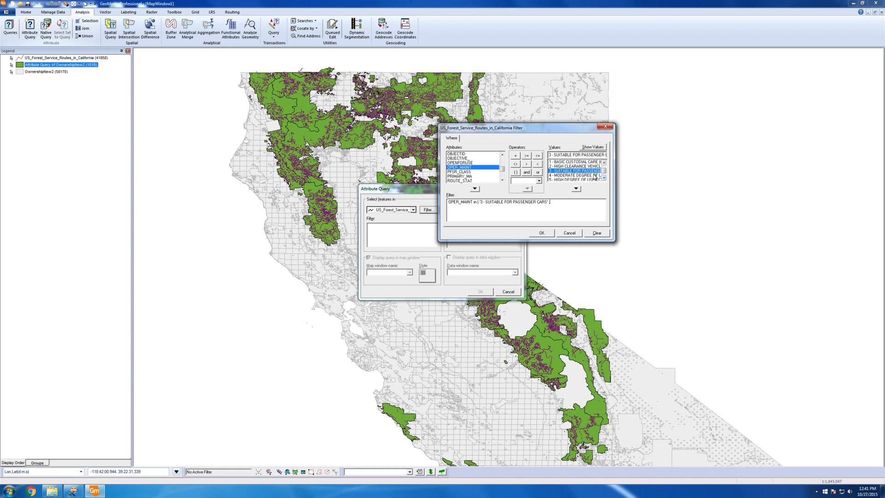
double_click(593, 176)
click(604, 178)
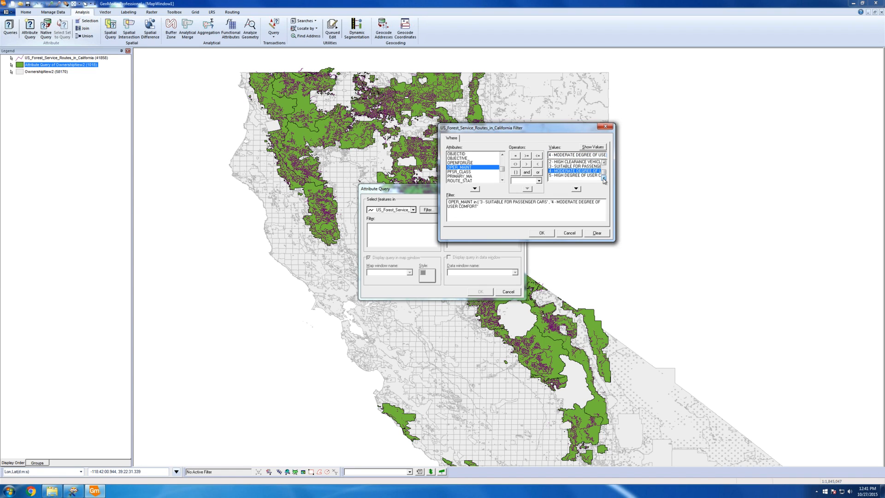
text(,)
double_click(575, 175)
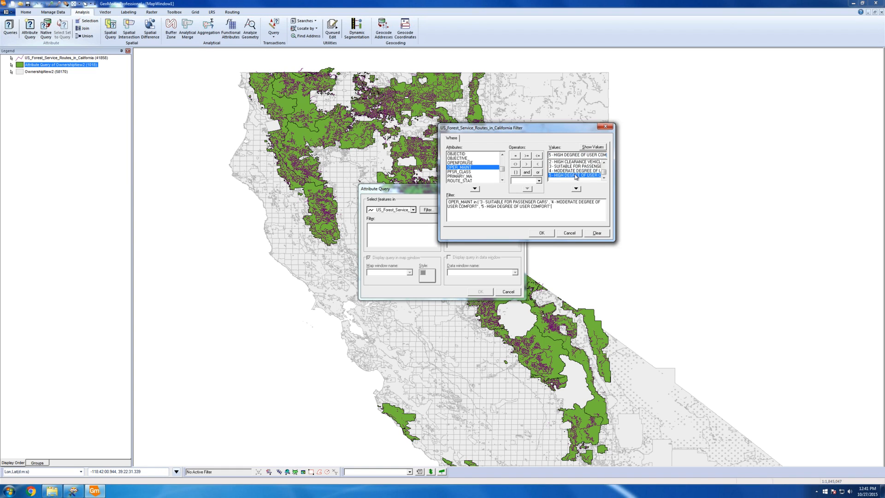
text())
click(534, 235)
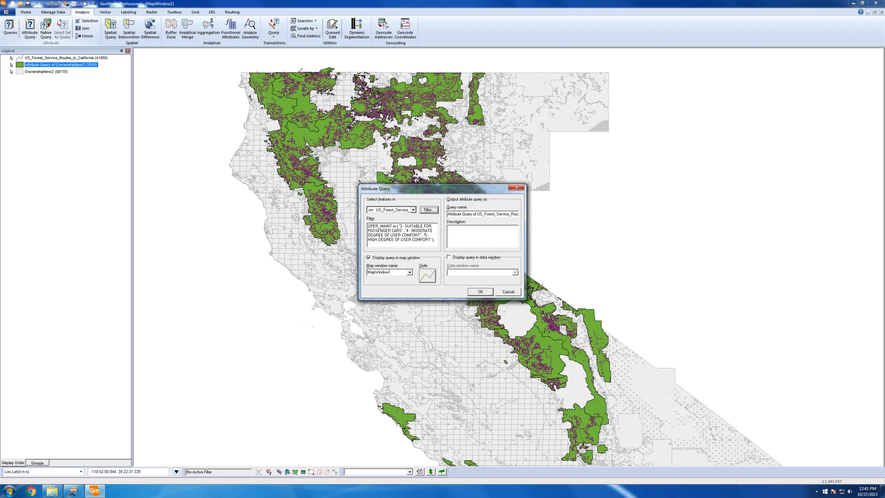
Run the filtered routes query under its default name and display it in MapWindow1
double_click(475, 215)
click(473, 215)
drag(473, 215, 397, 218)
click(477, 294)
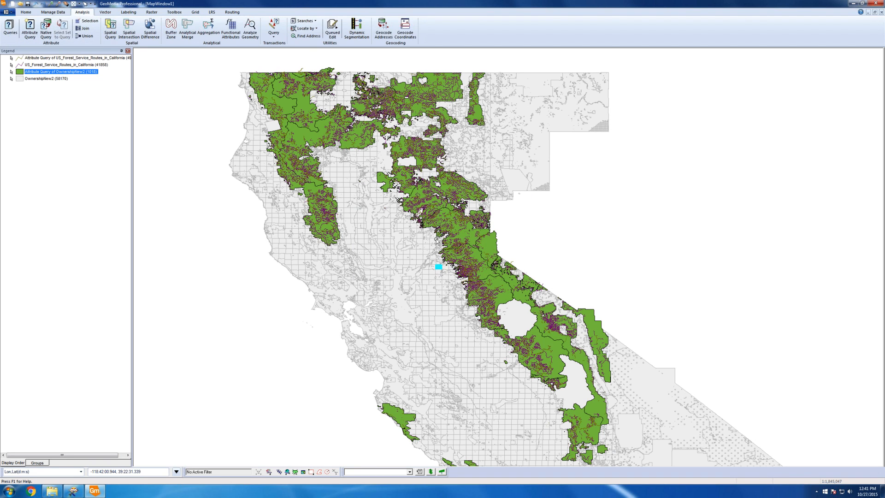
Delete the unfiltered US_Forest_Service_Routes_in_California entry from the legend
right_click(54, 67)
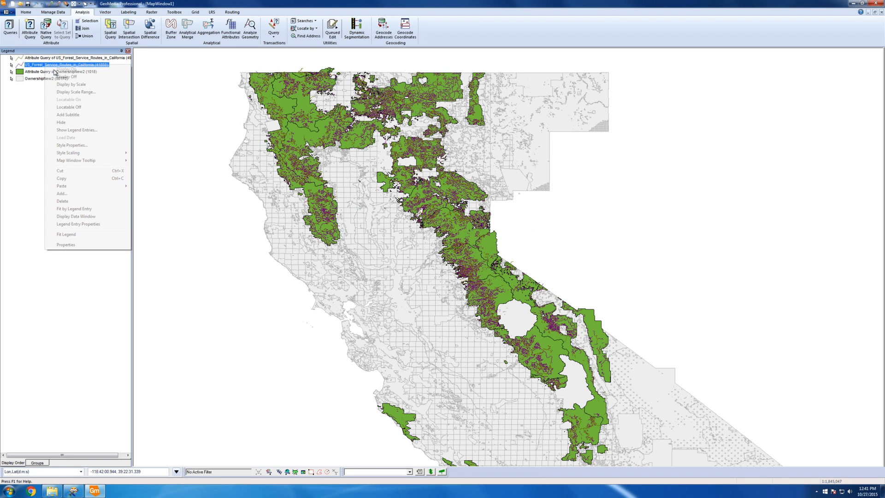
click(70, 201)
click(431, 260)
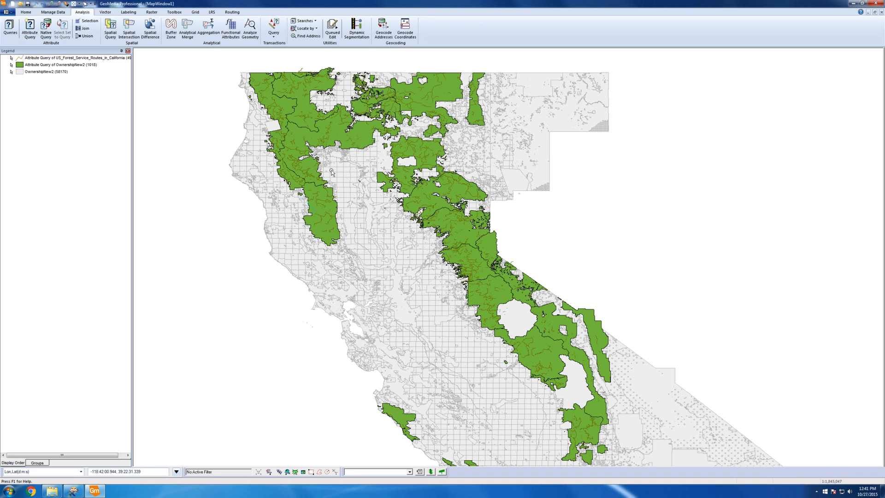
Make the Attribute Query of OwnershipNew2 and OwnershipNew2 legend entries non-locatable on the map
click(300, 197)
scroll(300, 197, up, 1)
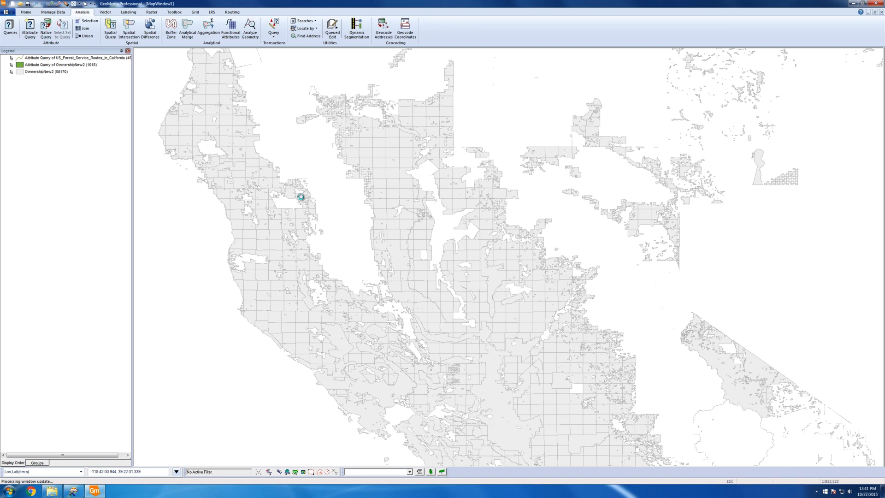
click(400, 223)
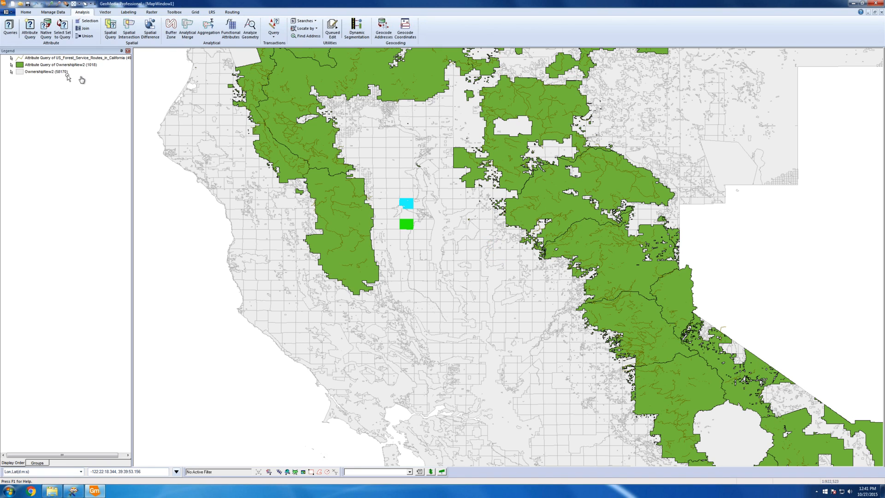
drag(52, 73, 55, 74)
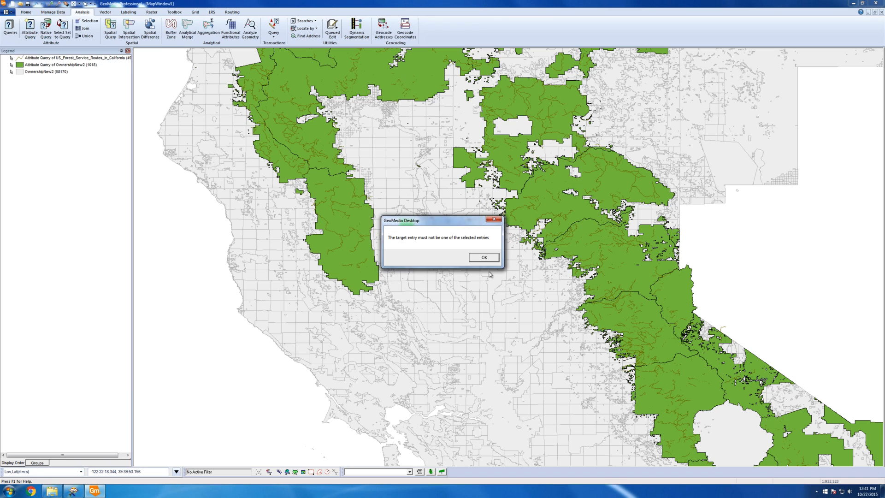
click(484, 257)
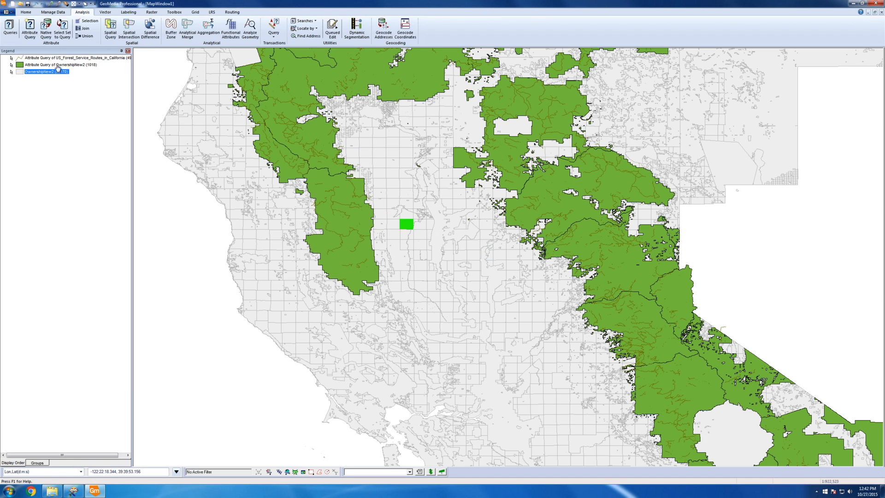
ctrl+click(58, 67)
right_click(56, 66)
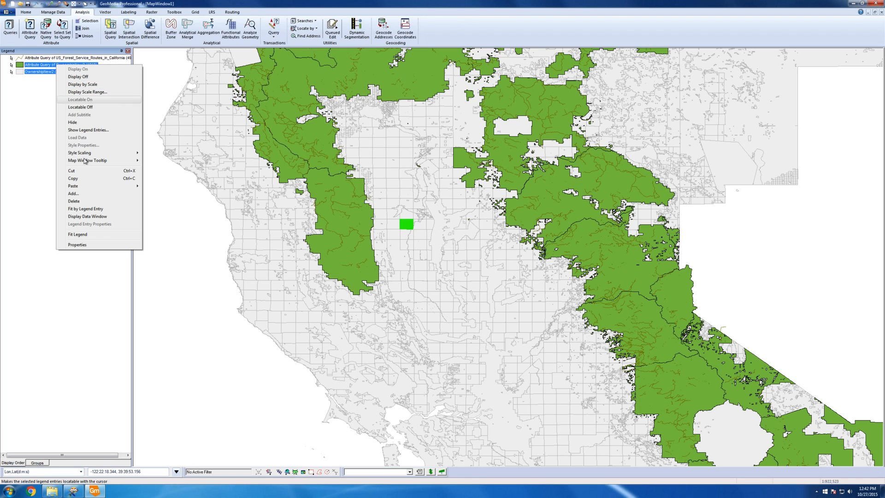
click(91, 107)
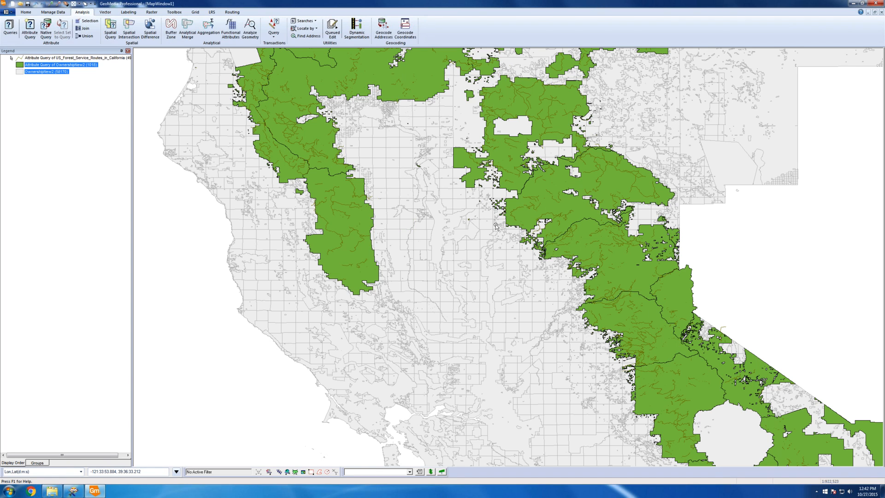
Zoom to the mixed-ownership edge of the Forest Service land in the northern Sierra and apply a map window extent spatial filter
scroll(496, 229, up, 1)
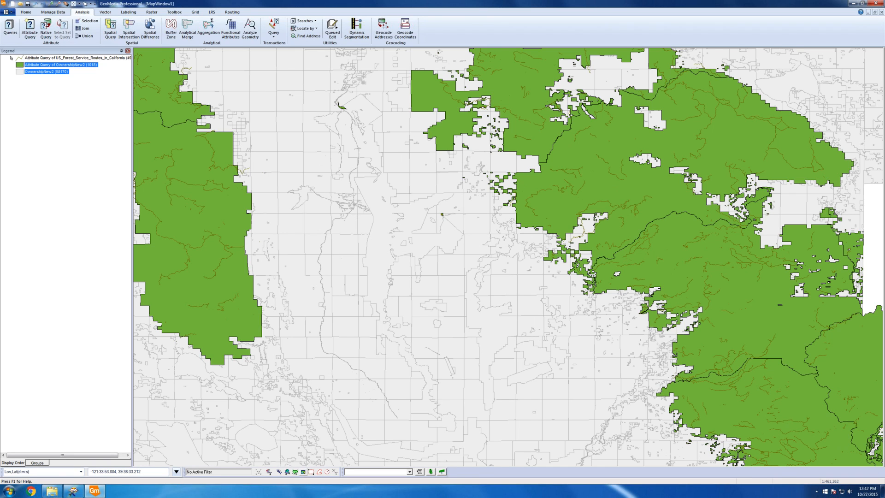
scroll(353, 363, down, 1)
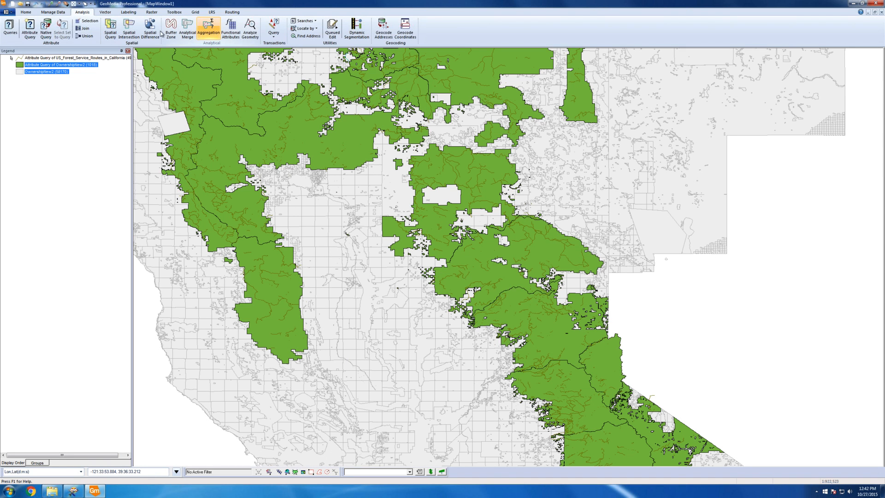
click(51, 5)
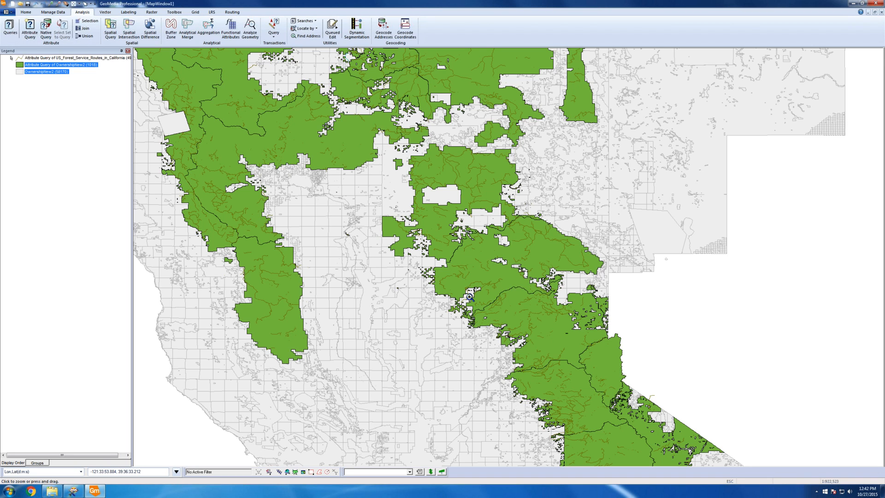
drag(436, 282, 532, 329)
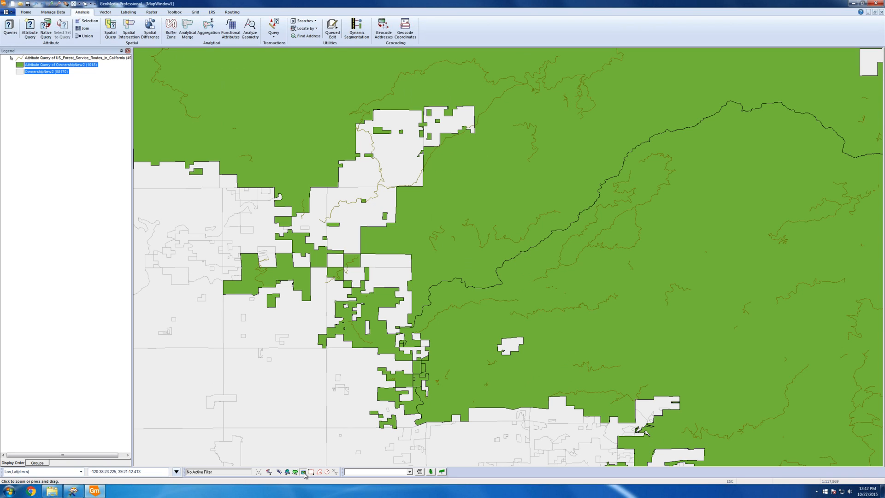
click(303, 471)
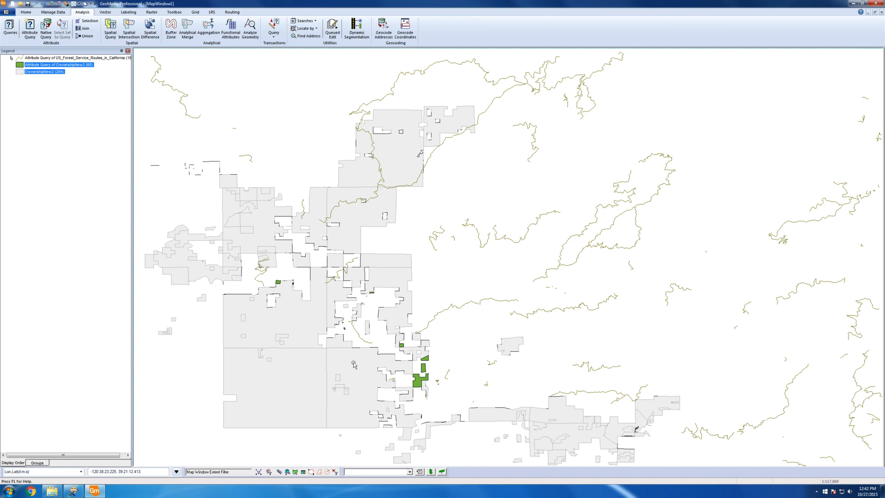
Set the spatial filter's spatial operator to Overlap
click(269, 472)
click(470, 212)
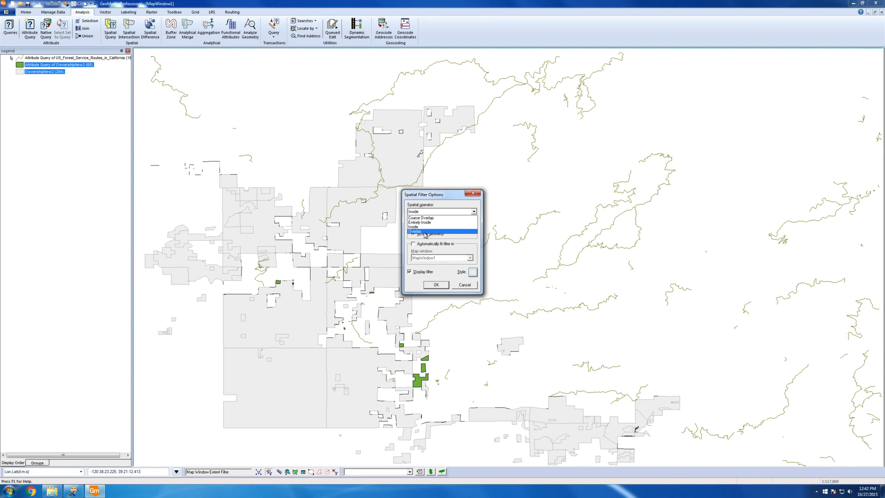
click(424, 231)
click(435, 286)
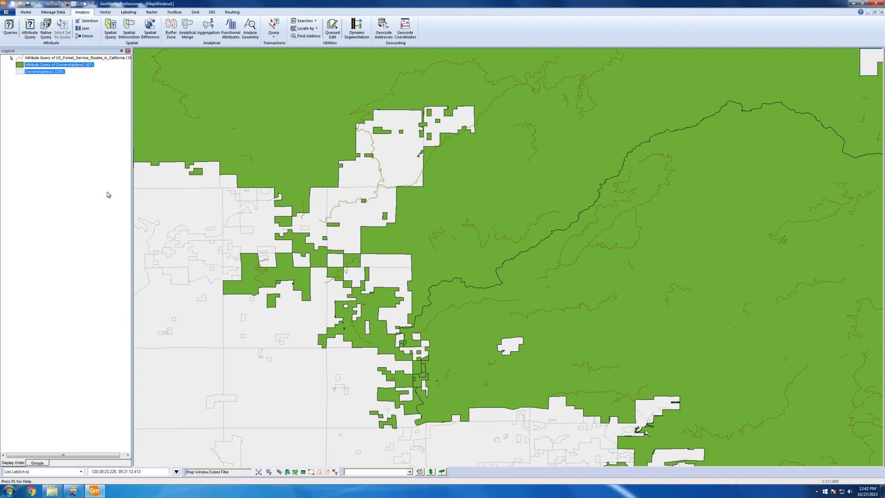
Add the LRS_PROD_ROUTES feature class from the ROUTES.mdb connection to the map legend
right_click(107, 192)
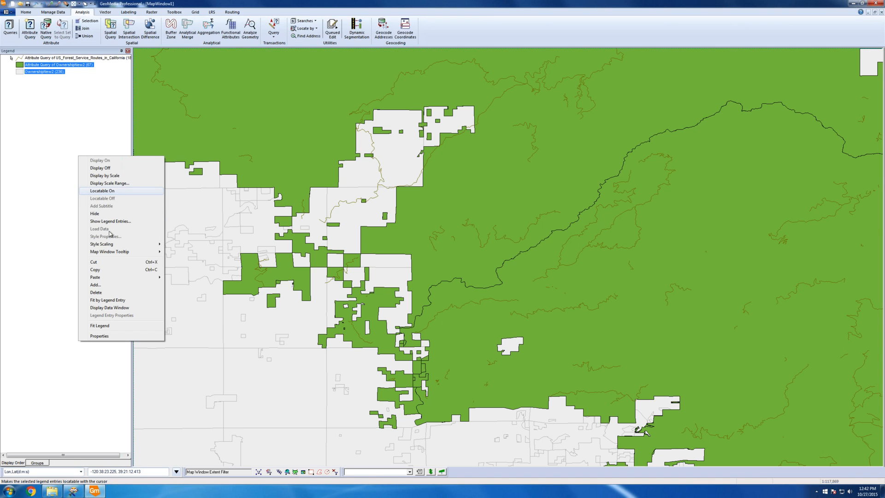
click(96, 284)
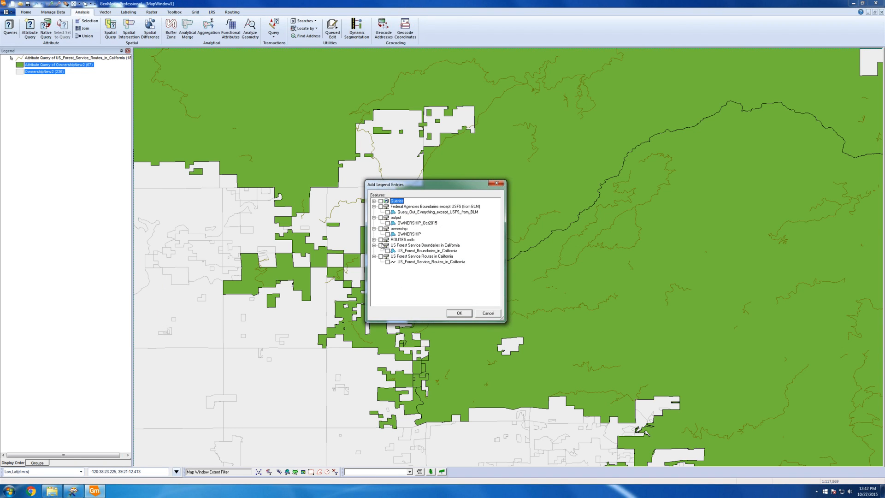
click(374, 240)
click(387, 245)
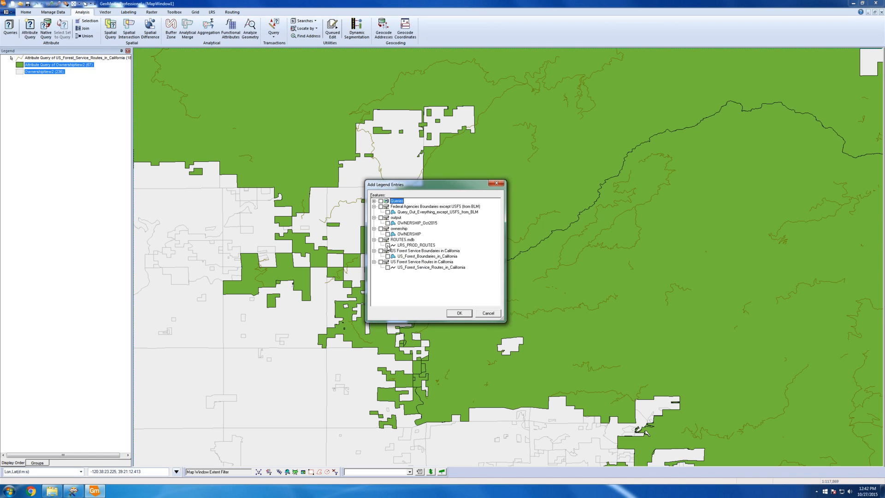
click(457, 312)
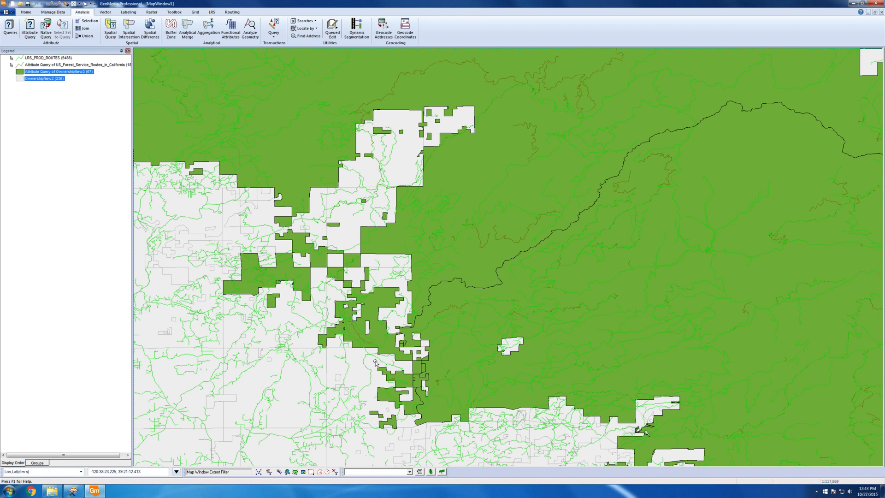
Change the line color of the LRS_PROD_ROUTES legend entry to dark gray
click(19, 61)
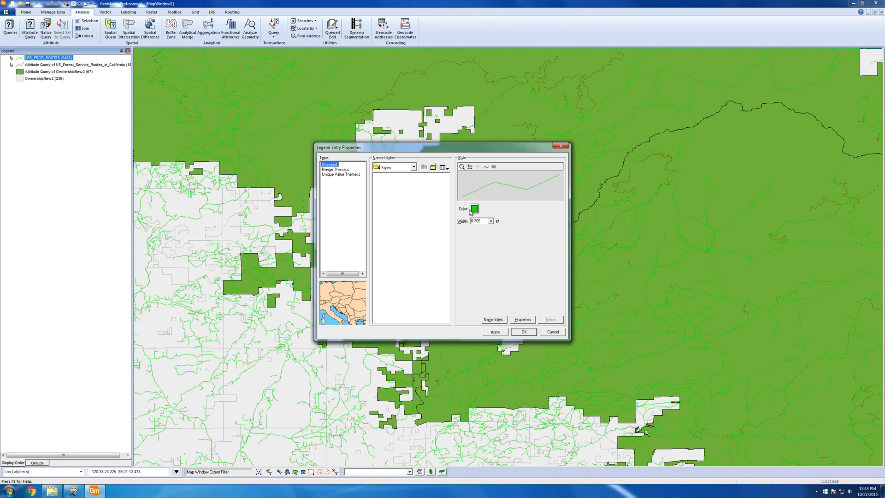
click(478, 214)
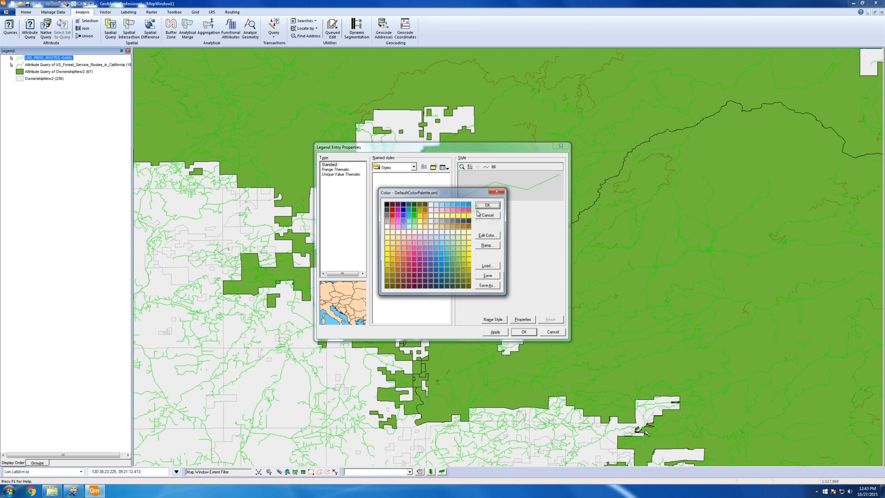
click(387, 216)
click(487, 205)
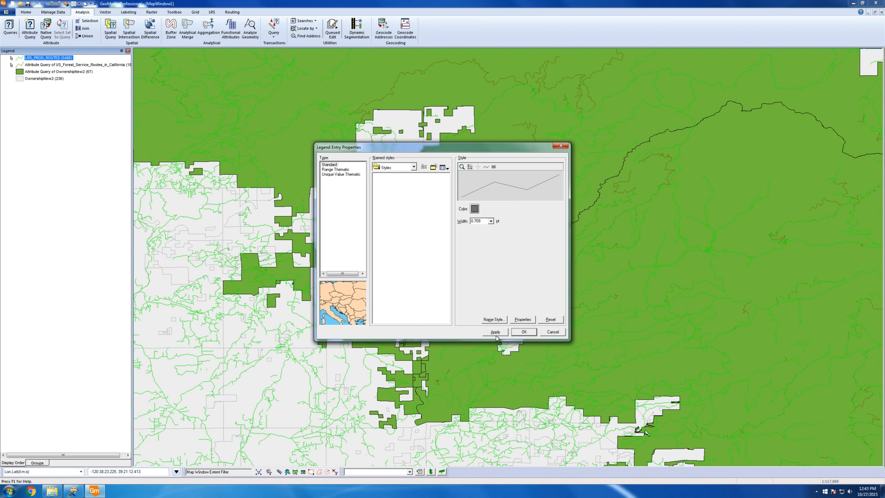
click(524, 332)
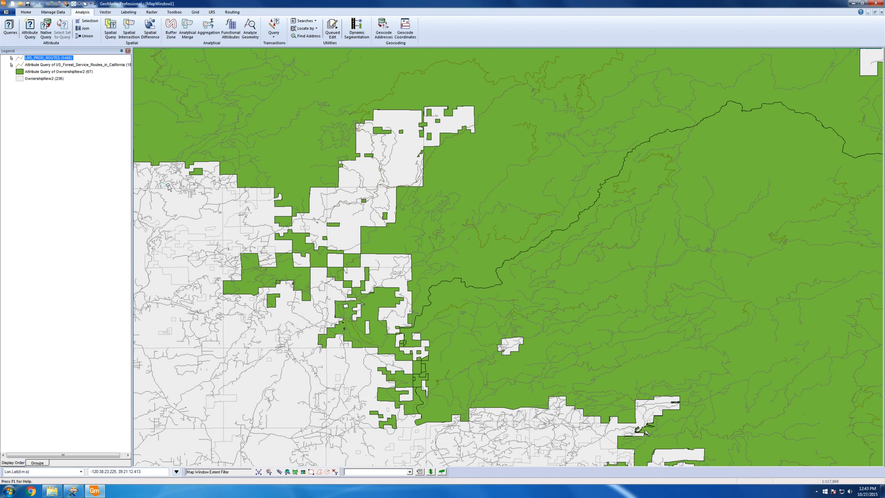
Style the Attribute Query of US_Forest_Service_Routes_in_California entry with a red line 1.750 pt wide
double_click(19, 67)
click(489, 207)
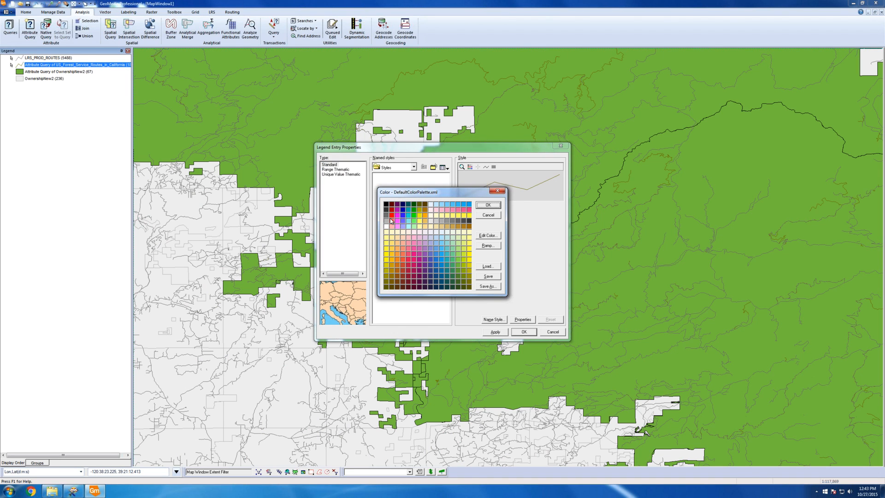
click(392, 215)
click(488, 206)
click(490, 222)
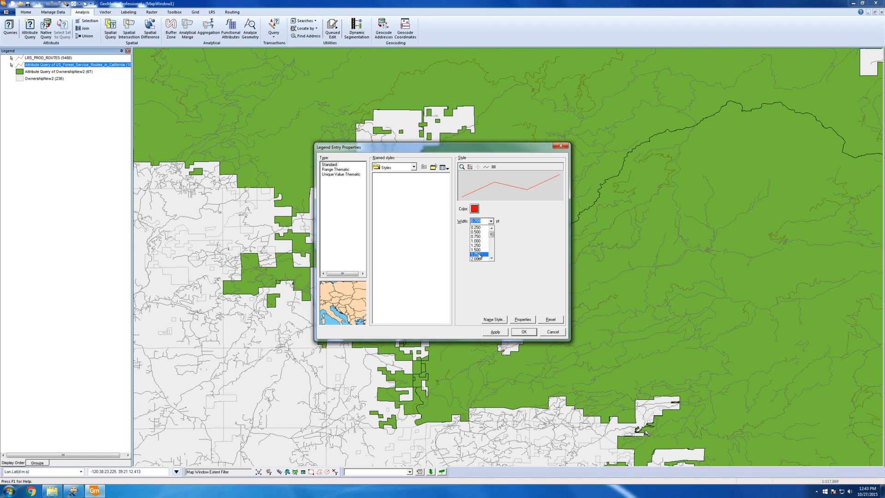
click(479, 255)
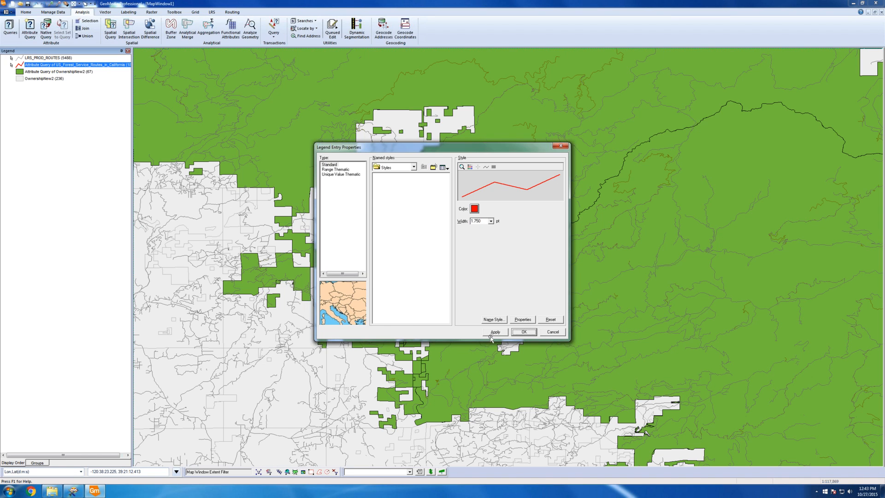
click(523, 332)
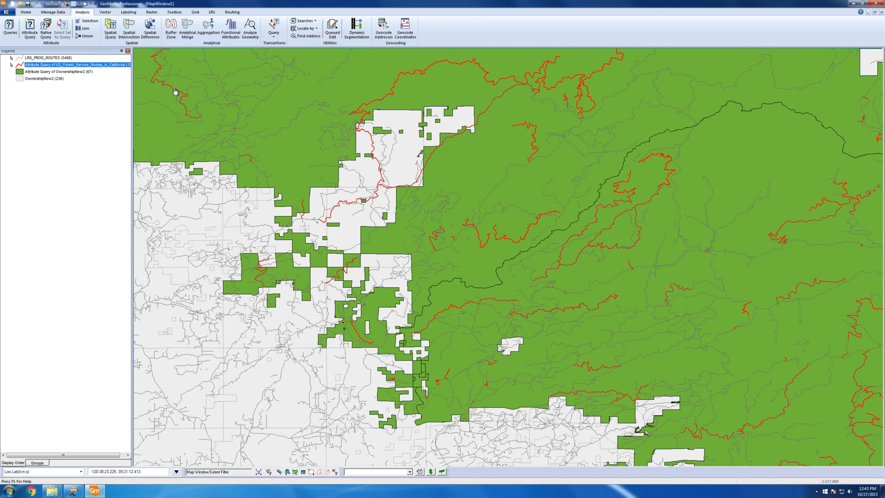
Change the black boundary lines of the Attribute Query of OwnershipNew2 areas to a green that blends with their fill
double_click(58, 72)
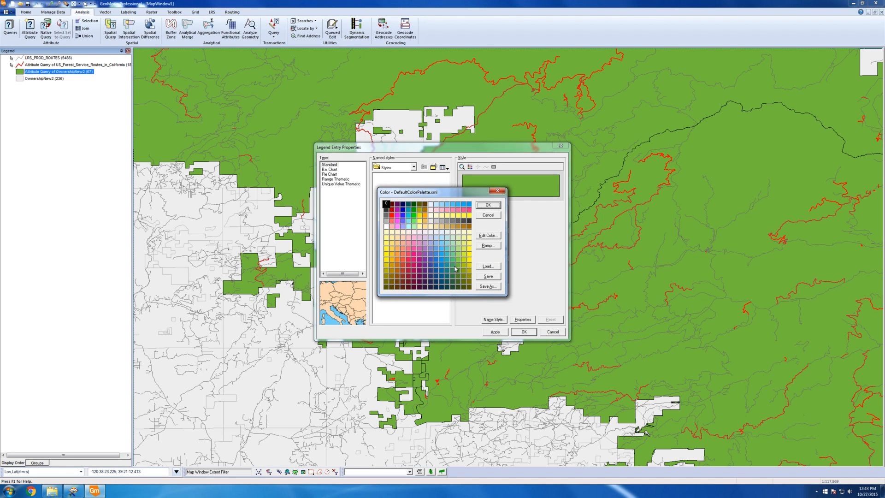
click(458, 264)
click(488, 205)
click(520, 331)
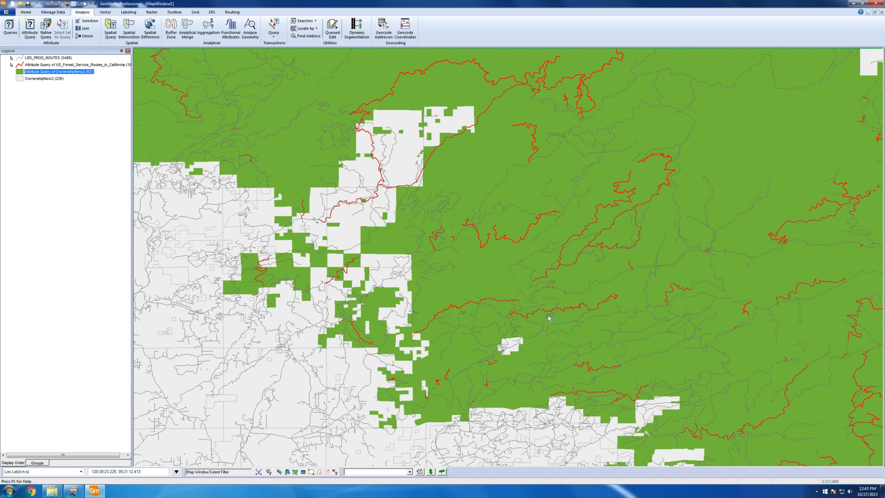
Compare the filtered Forest Service routes with LRS_PROD_ROUTES across the filtered area, turning the LRS_PROD_ROUTES display off and back on
scroll(549, 318, up, 2)
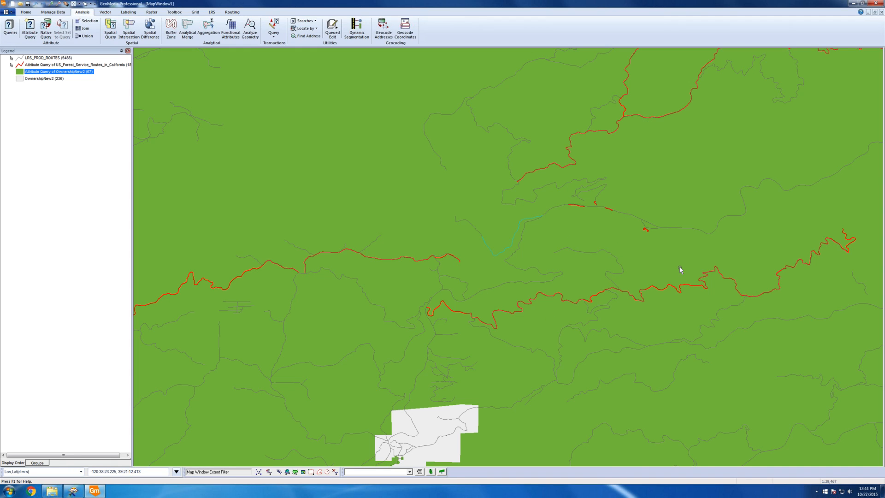
scroll(679, 270, down, 2)
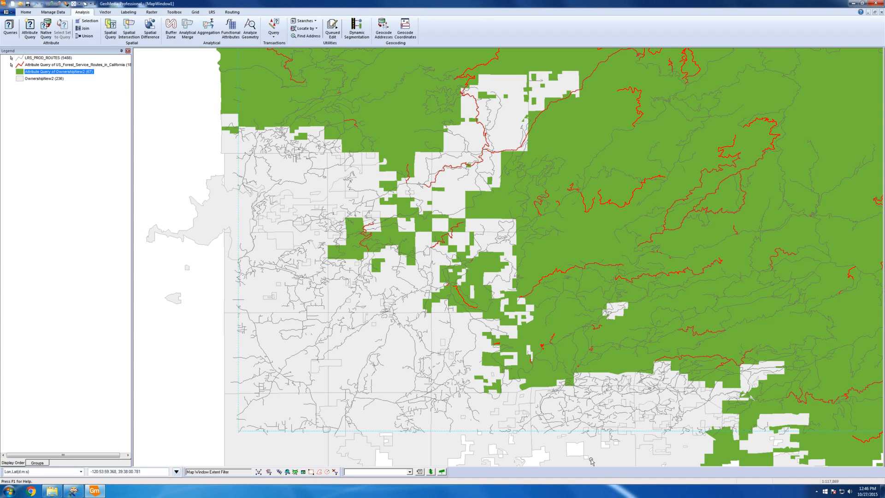
scroll(613, 424, down, 2)
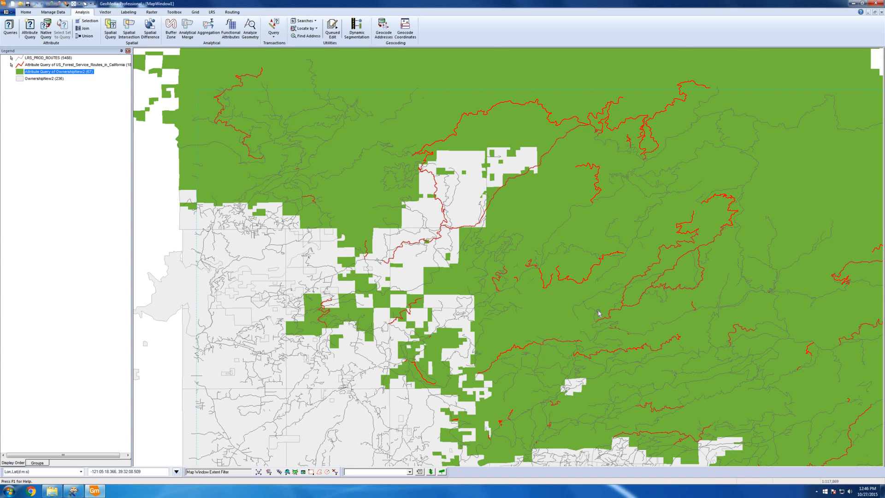
scroll(652, 350, down, 1)
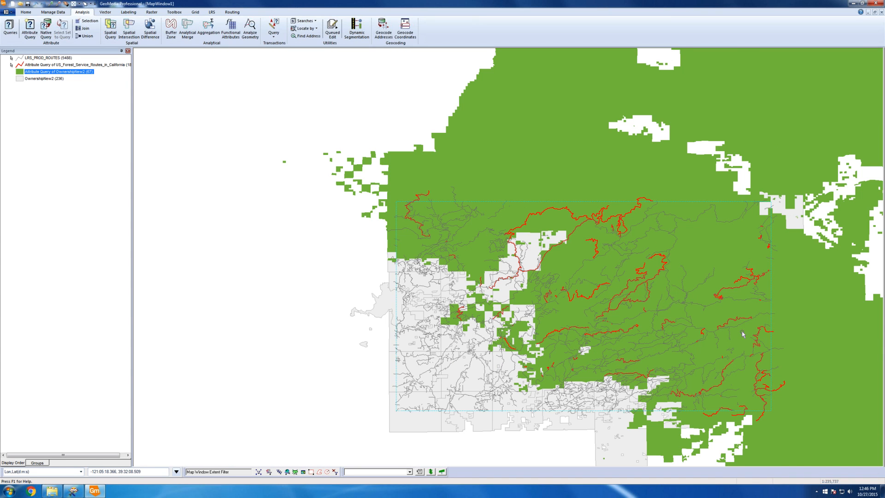
scroll(756, 328, up, 1)
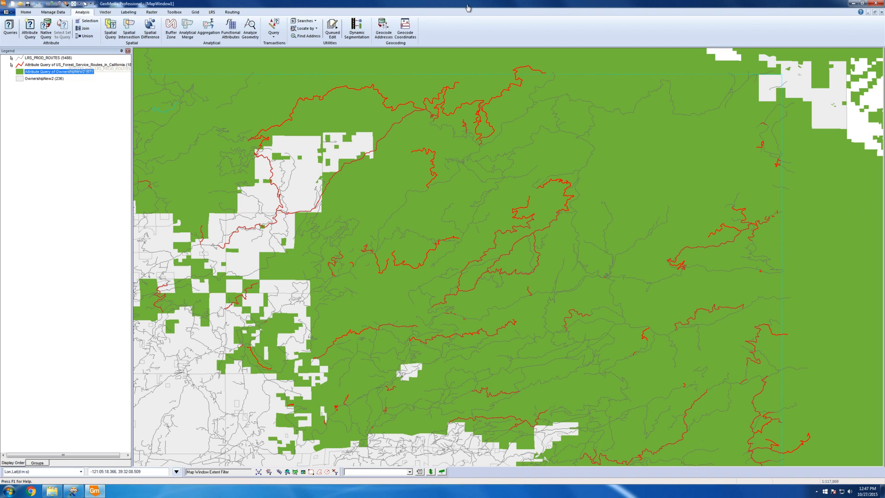
right_click(67, 57)
click(87, 70)
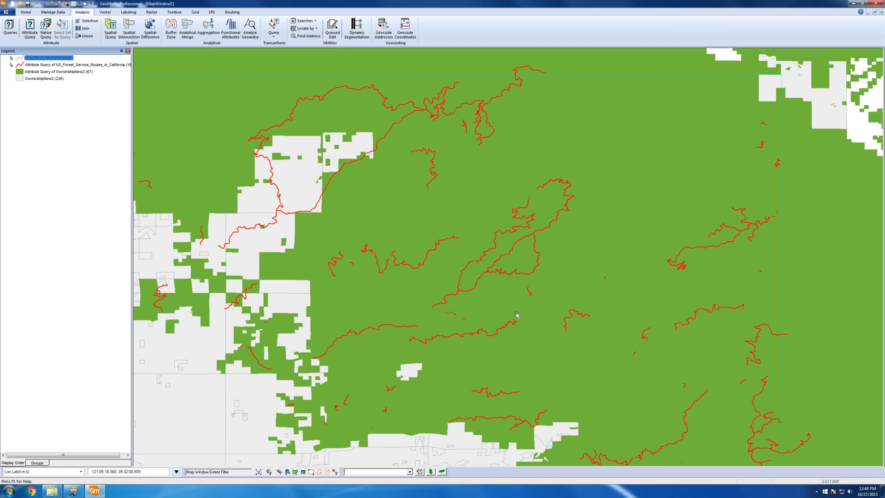
scroll(626, 326, down, 1)
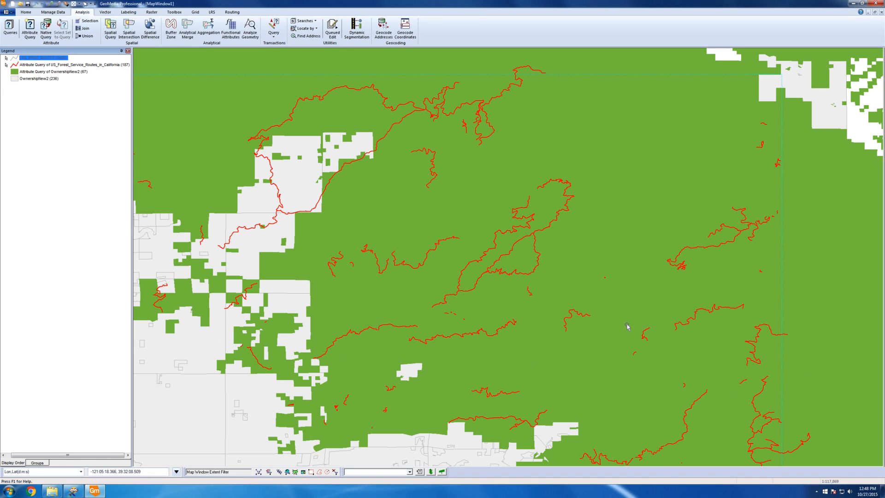
scroll(609, 311, down, 1)
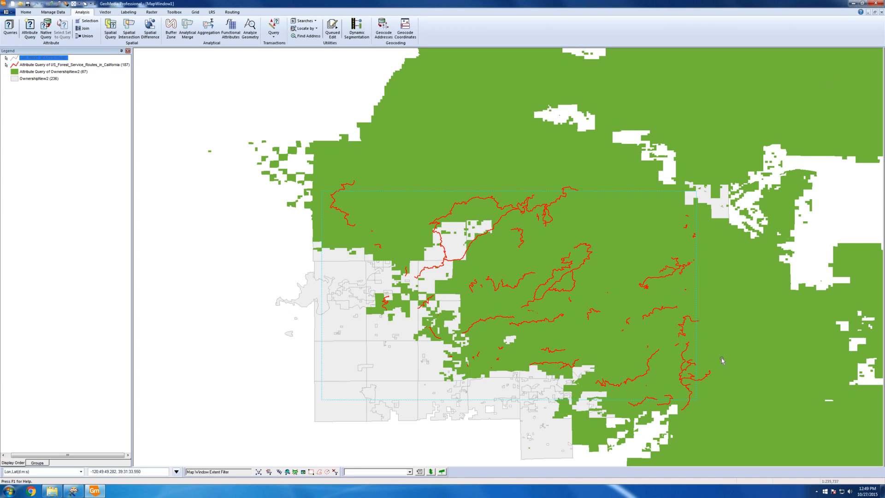
right_click(35, 61)
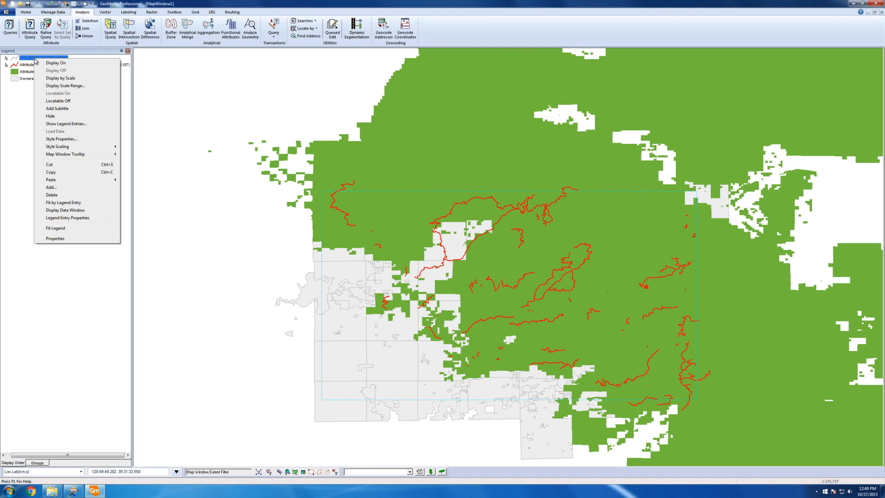
click(56, 64)
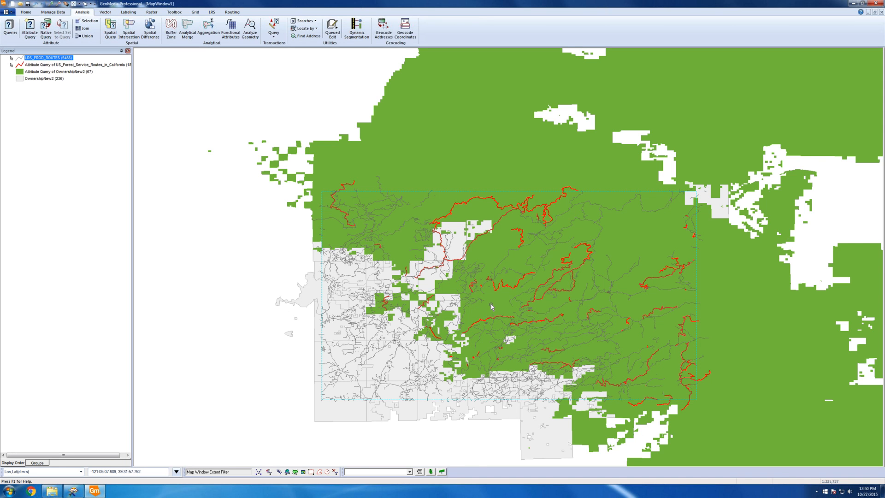
Open the attributes of the Forest Service route just inside the forest's western edge and enlarge the attribute window
scroll(511, 309, up, 1)
scroll(511, 312, up, 1)
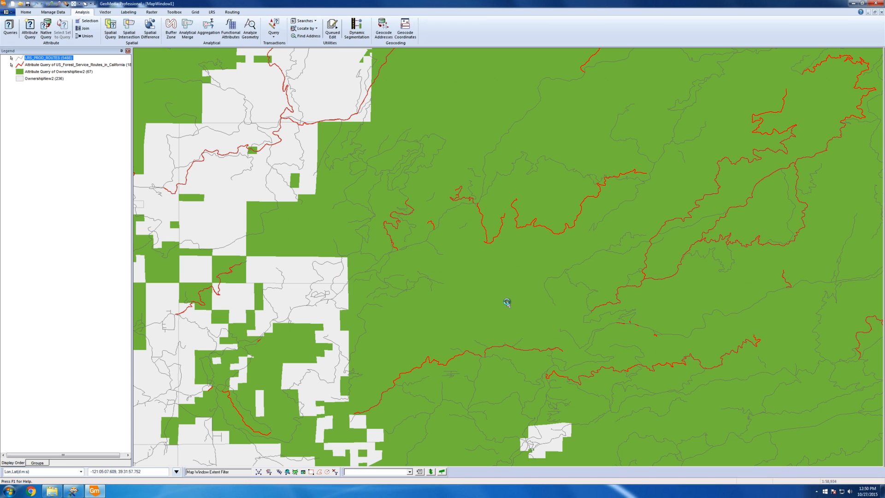
scroll(507, 303, down, 1)
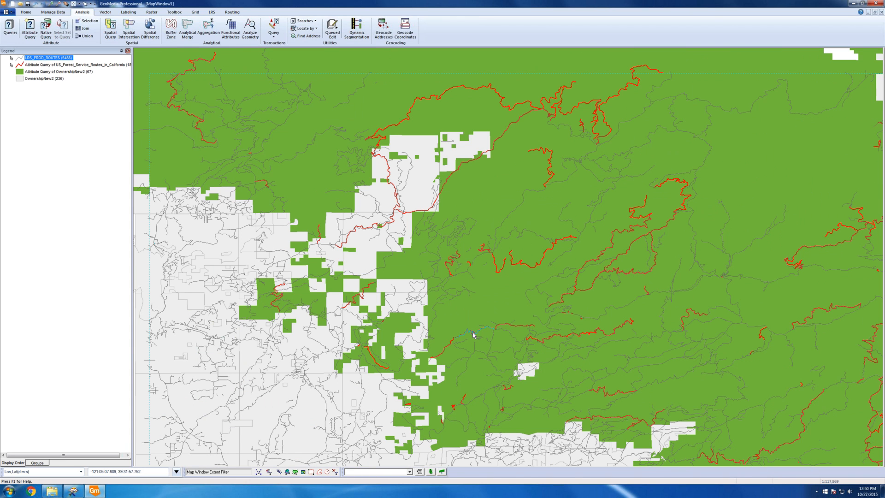
double_click(472, 332)
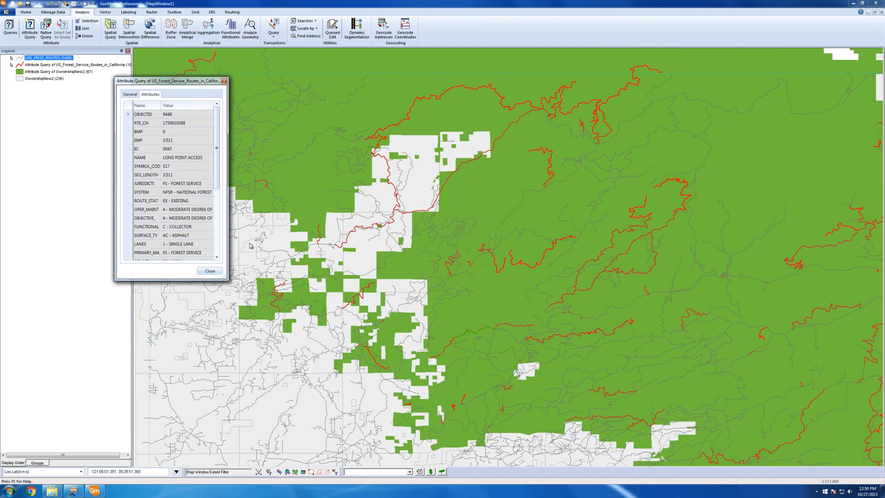
drag(227, 279, 211, 291)
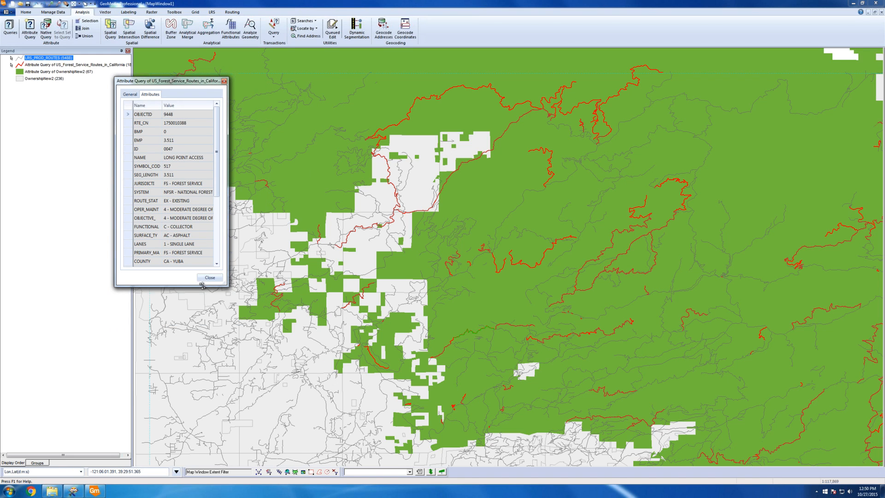
Resize the attribute window to read the Forest Service route's full attribute values, and close it
drag(226, 286, 730, 230)
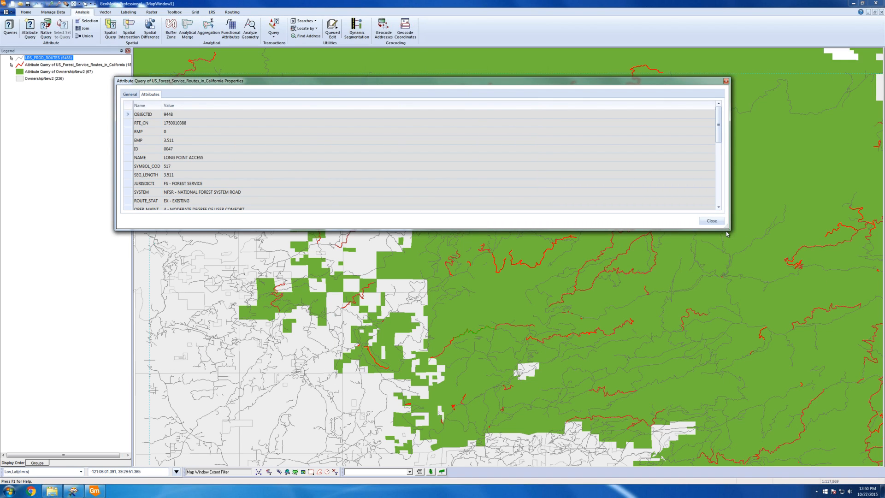
drag(728, 229, 872, 228)
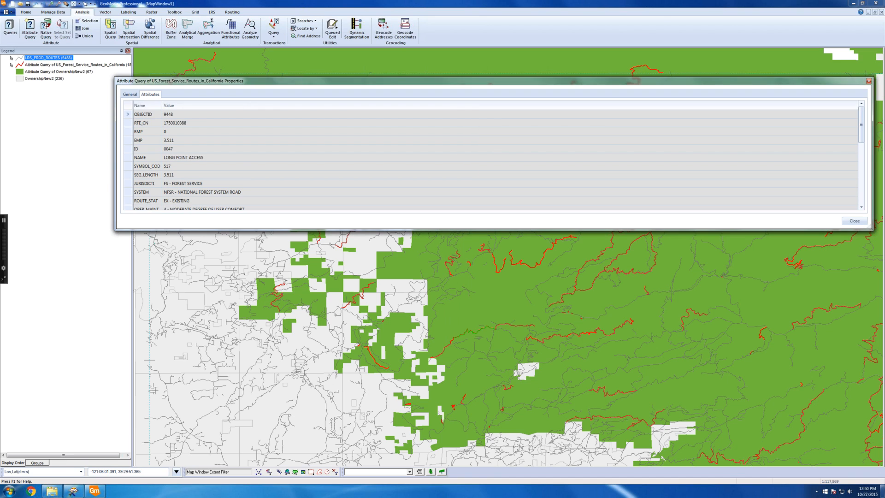
click(863, 3)
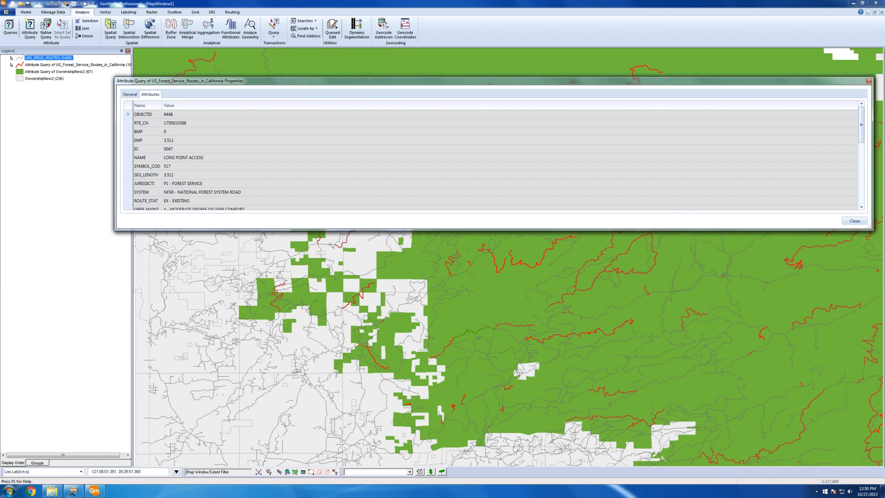
drag(870, 228, 317, 322)
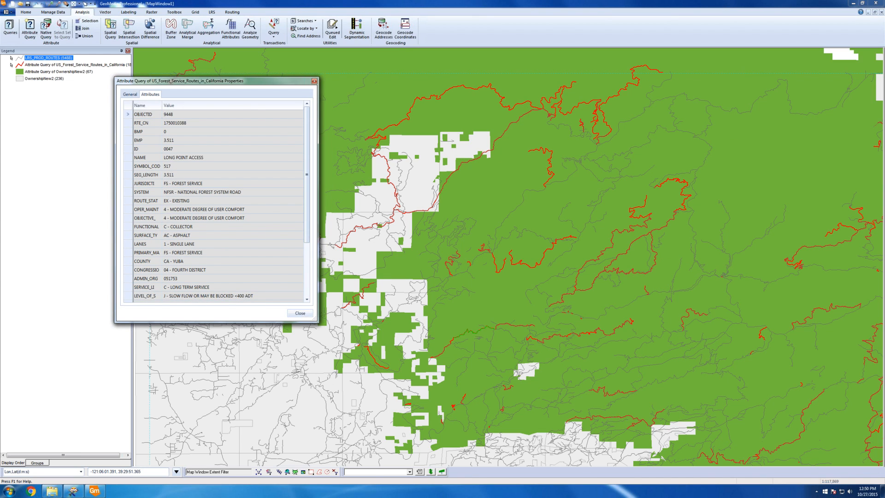
click(300, 313)
click(231, 264)
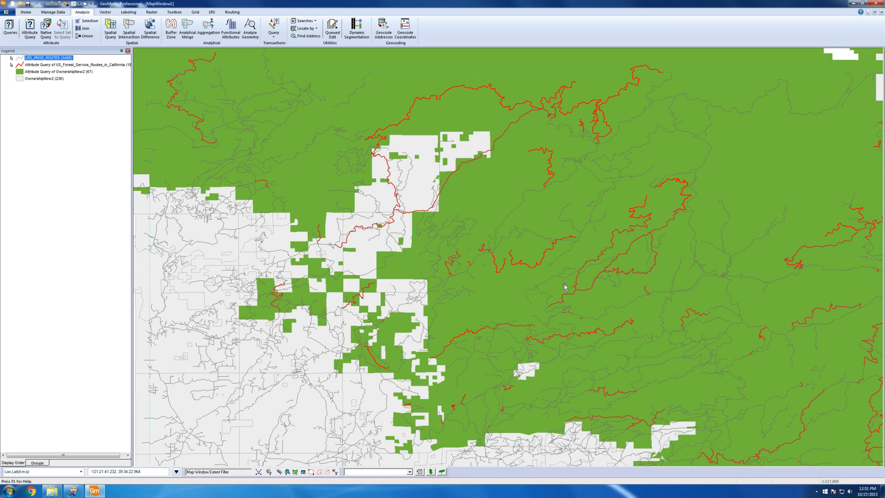
Select the Forest Service route beside the looping side road and turn off the display of the Attribute Query of OwnershipNew2 areas
scroll(581, 287, up, 1)
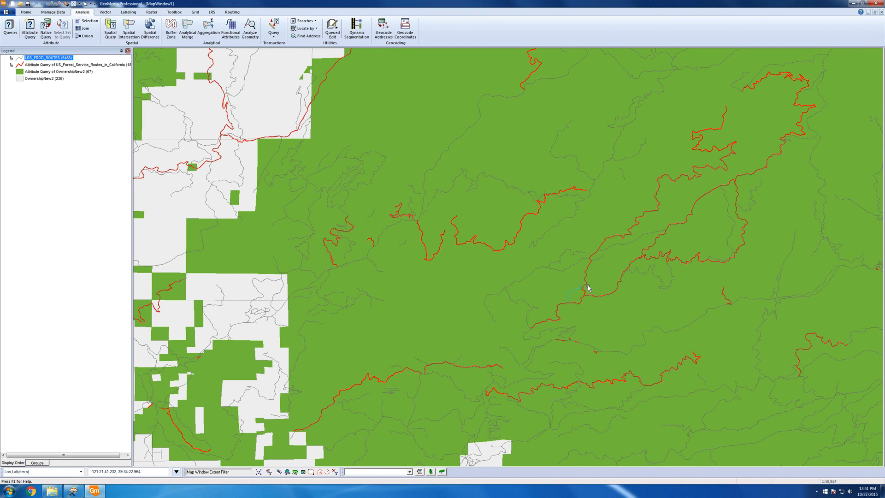
scroll(567, 286, up, 3)
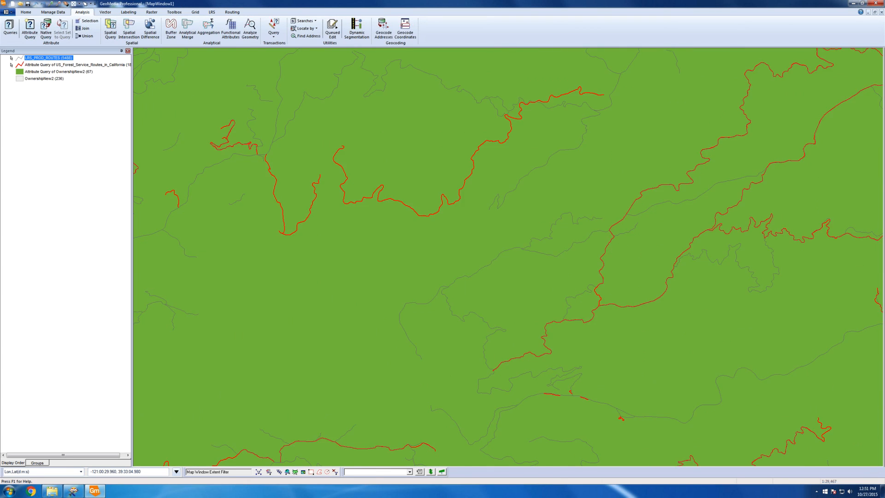
scroll(722, 285, up, 2)
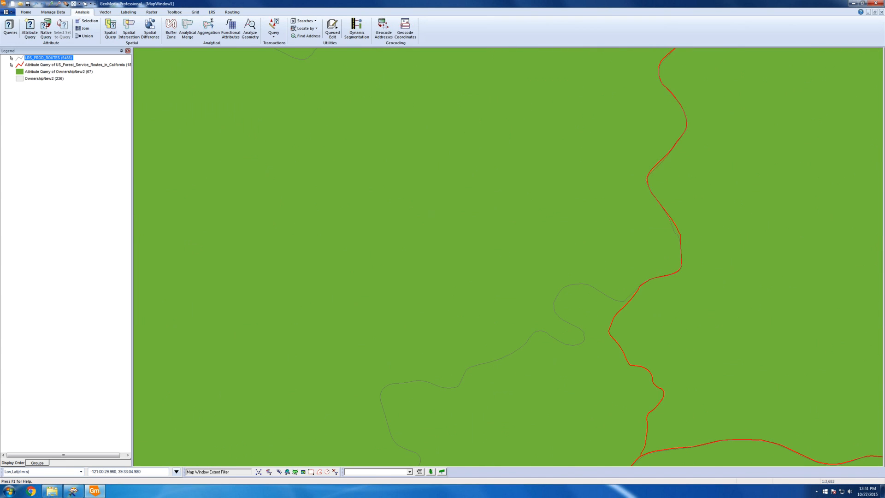
click(548, 345)
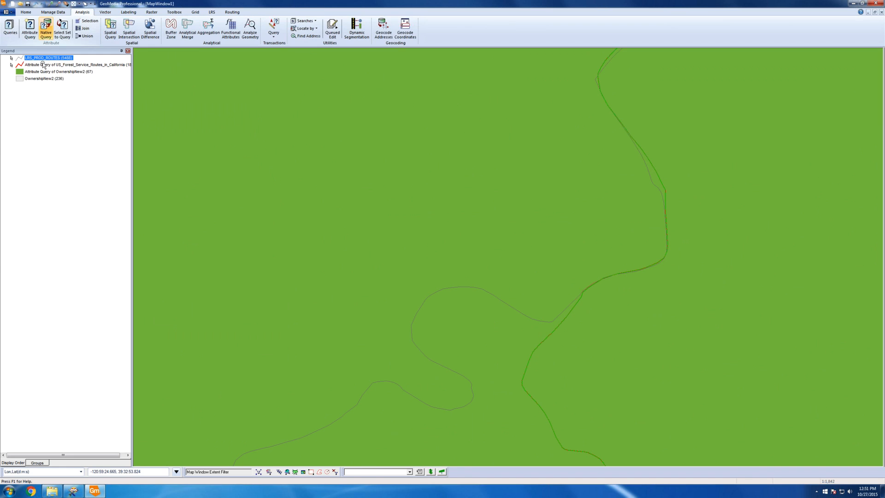
right_click(63, 71)
click(84, 84)
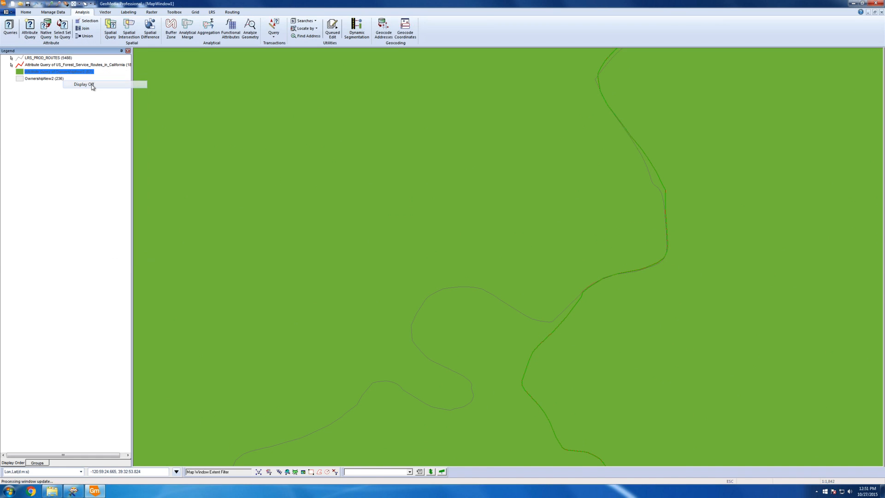
click(555, 331)
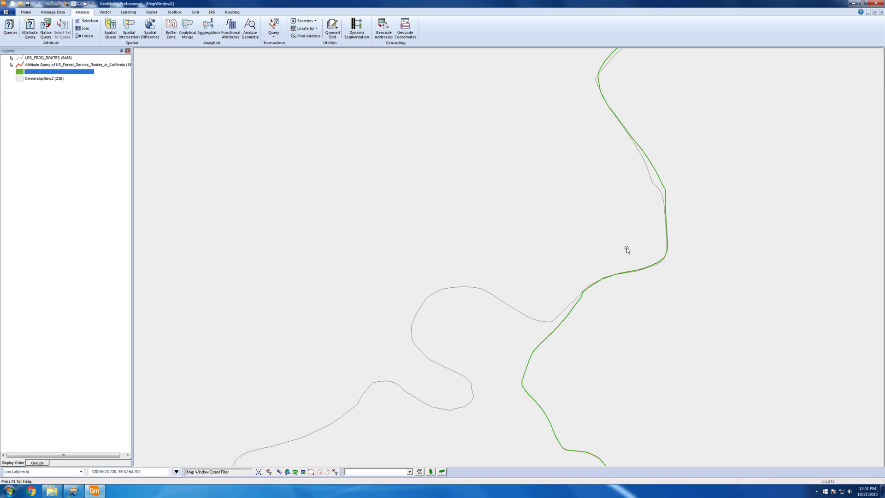
Inspect the selected route's geometry information, going through points 1 to 19 and expanding the coordinates of point 11
right_click(570, 318)
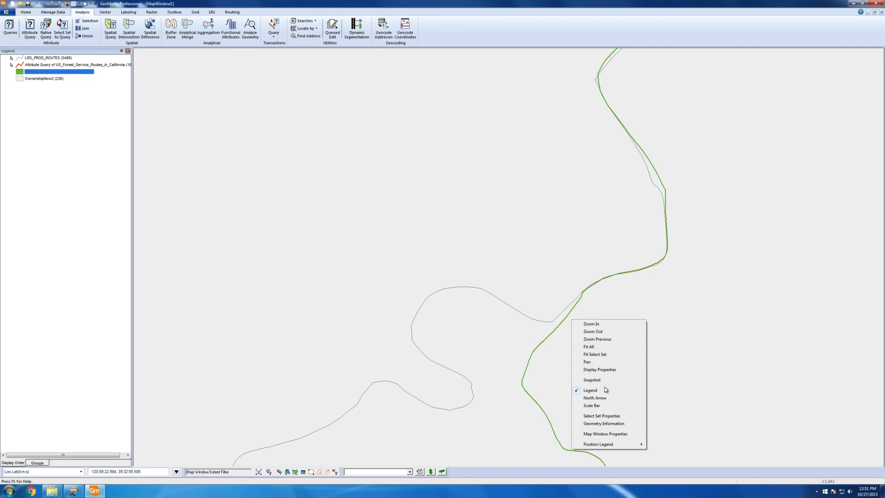
click(604, 423)
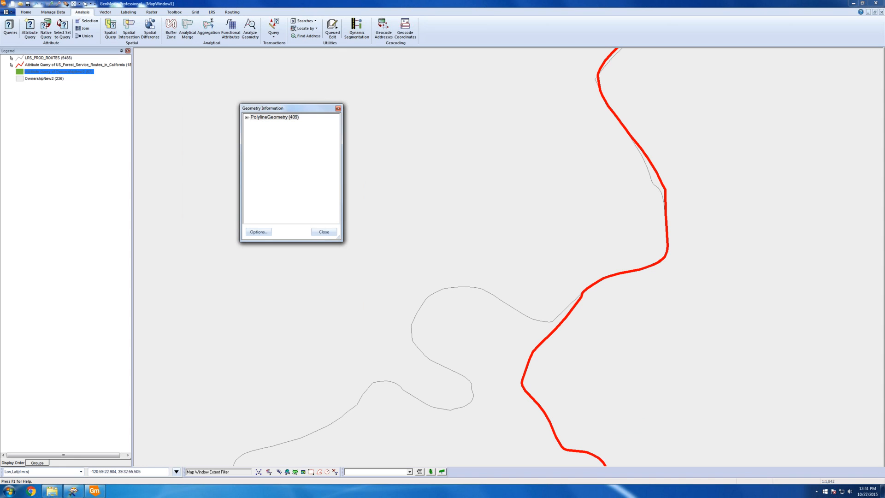
click(246, 118)
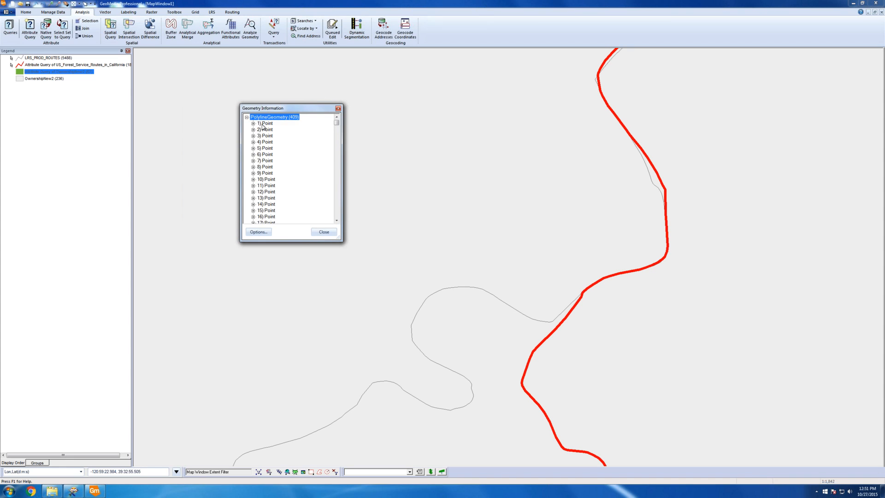
click(264, 124)
key(Down)
key(Down)
key(Down)
key(Down)
key(Down)
key(Down)
key(Down)
key(Down)
key(Down)
key(Down)
key(Down)
key(Down)
key(Down)
key(Down)
key(Down)
key(Down)
key(Down)
key(Down)
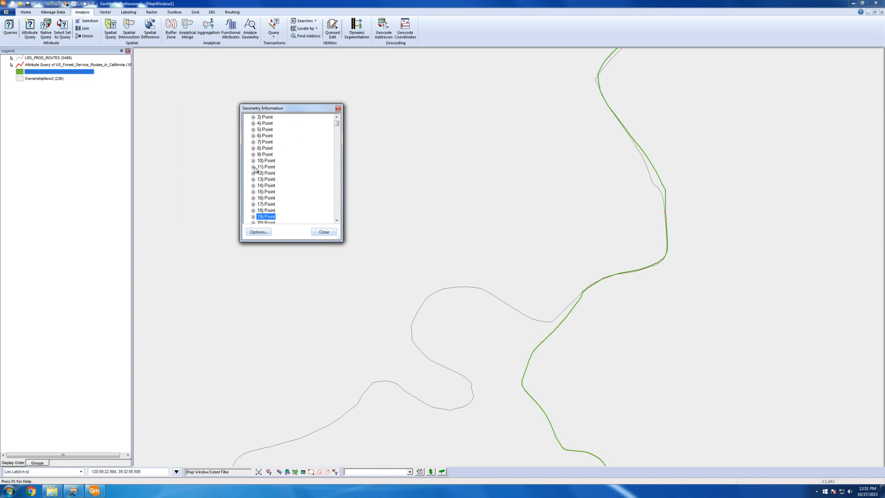
click(253, 167)
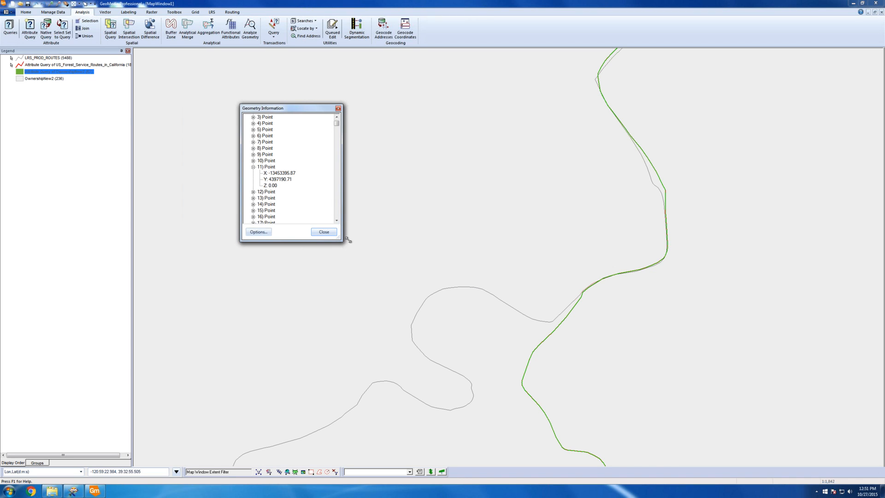
click(323, 232)
Trace the selected route's vertex order with the whole route in view, stepping from point 1 to point 106 in its geometry information
scroll(438, 282, down, 3)
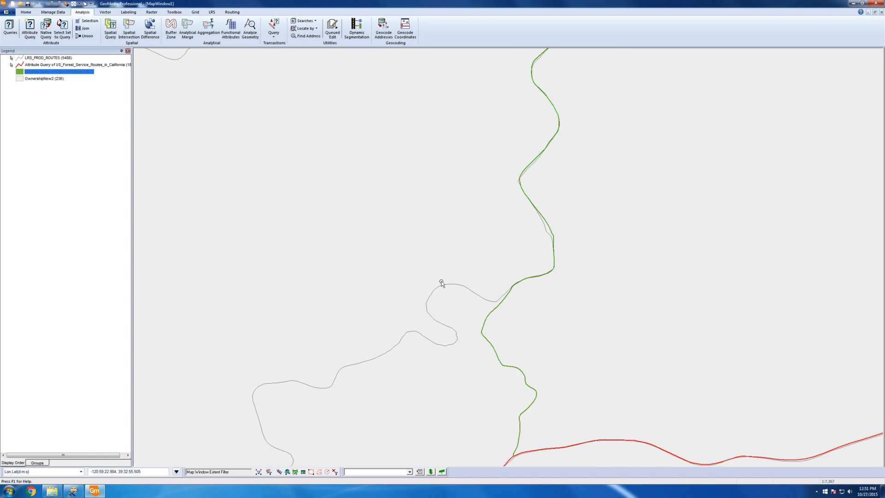
scroll(495, 220, down, 1)
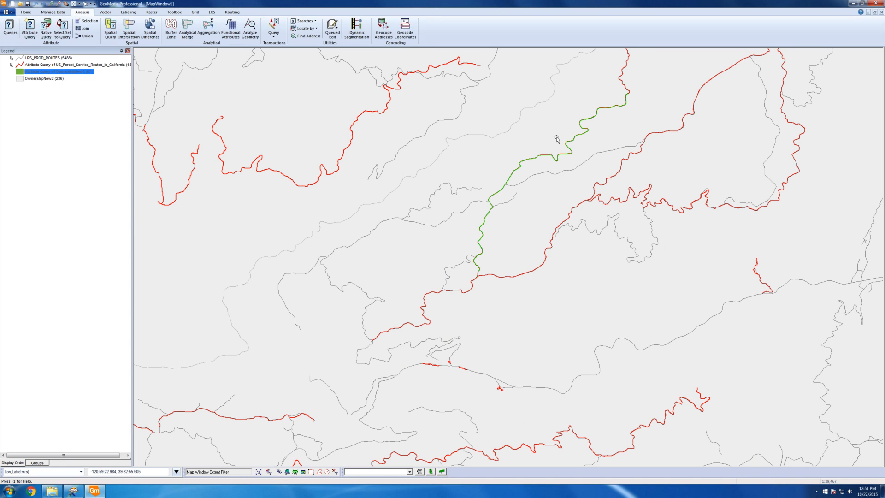
right_click(453, 239)
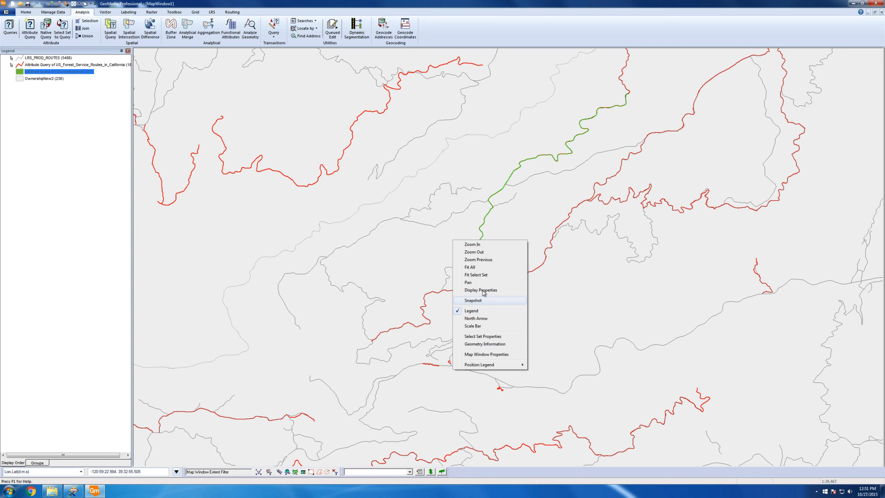
click(484, 344)
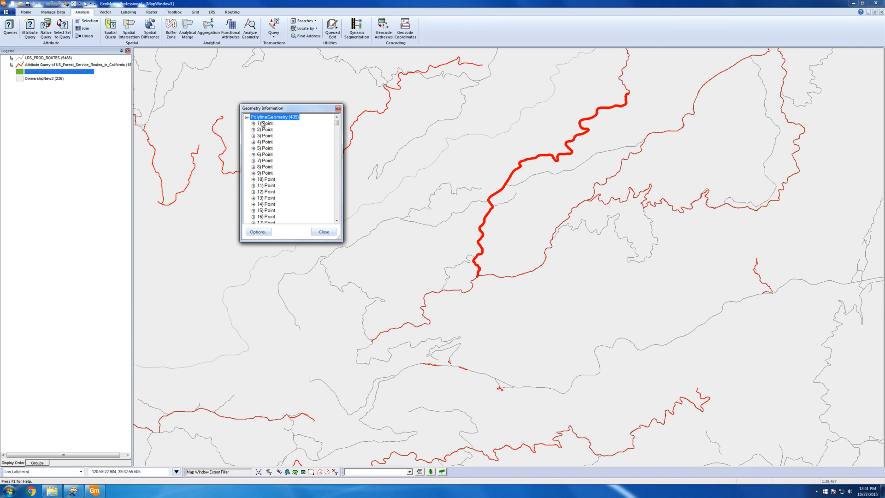
click(267, 123)
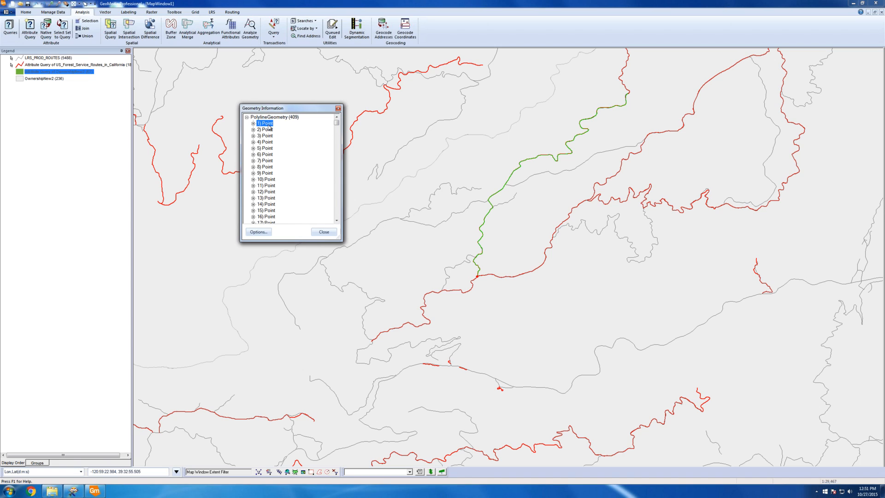
key(Down)
key(Down)
key(Down)
key(Down)
key(Down)
key(Down)
key(Down)
key(Down)
key(Down)
key(Down)
key(Down)
key(Down)
key(Down)
key(Down)
key(Down)
key(Down)
key(Down)
key(Down)
key(Down)
key(Down)
key(Down)
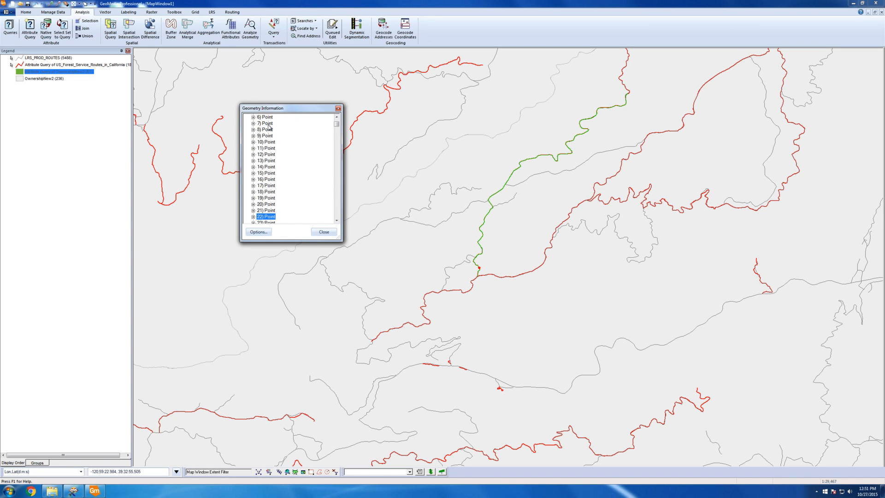
key(Down)
key(Down)
key(Down)
key(Down)
key(Down)
key(Down)
key(Down)
key(Down)
key(Down)
key(Down)
key(Down)
key(Down)
key(Down)
key(Down)
key(Down)
key(Down)
key(Down)
key(Down)
key(Down)
key(Down)
key(Down)
key(Down)
key(Down)
key(Down)
key(Down)
key(Down)
key(Down)
key(Down)
key(Down)
key(Down)
key(Down)
key(Down)
key(Down)
key(Down)
key(Down)
key(Down)
key(Down)
key(Down)
key(Down)
key(Down)
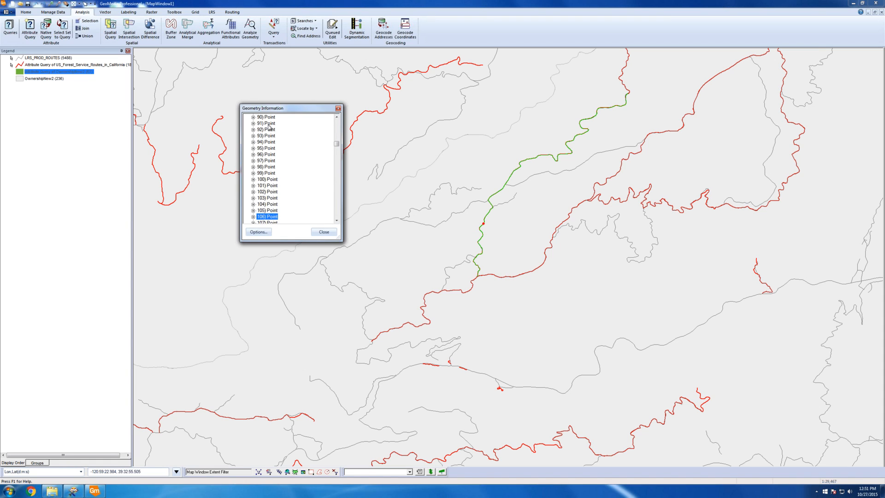
click(324, 232)
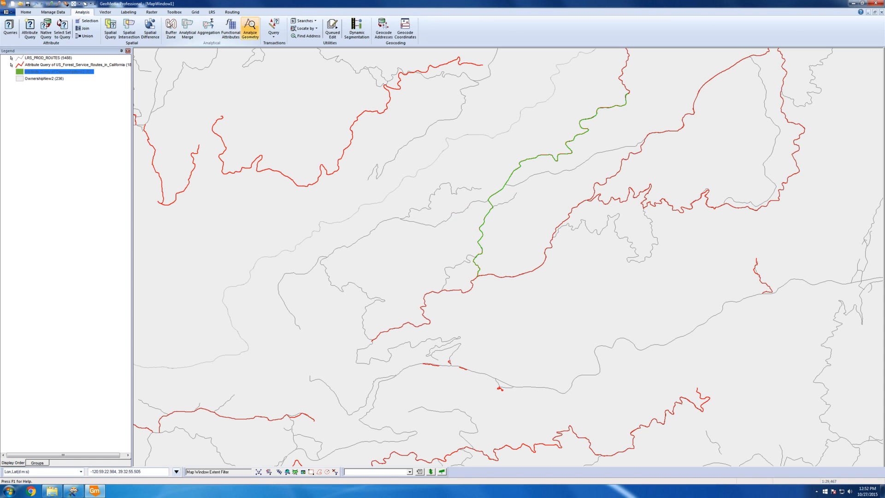
Examine the vertices near the selected route's southern junction, going through its geometry points up to point 26 and partway back
click(52, 3)
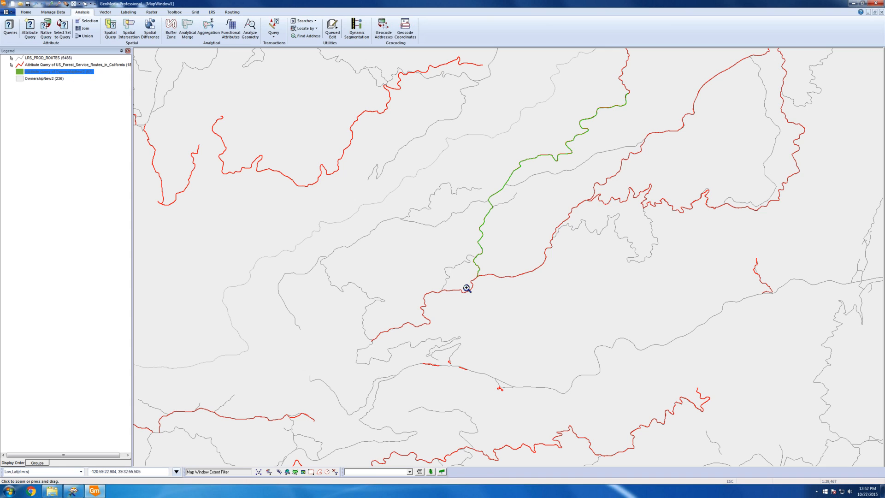
drag(466, 288, 496, 246)
drag(558, 198, 431, 364)
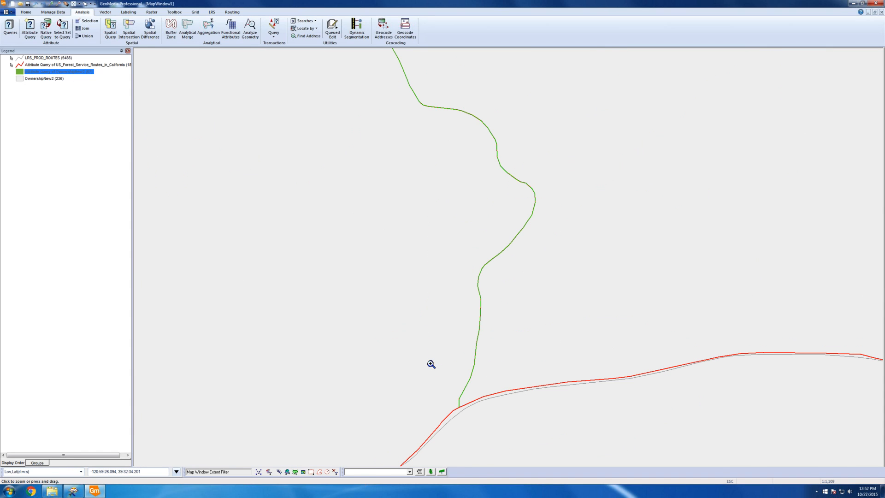
key(Escape)
right_click(395, 291)
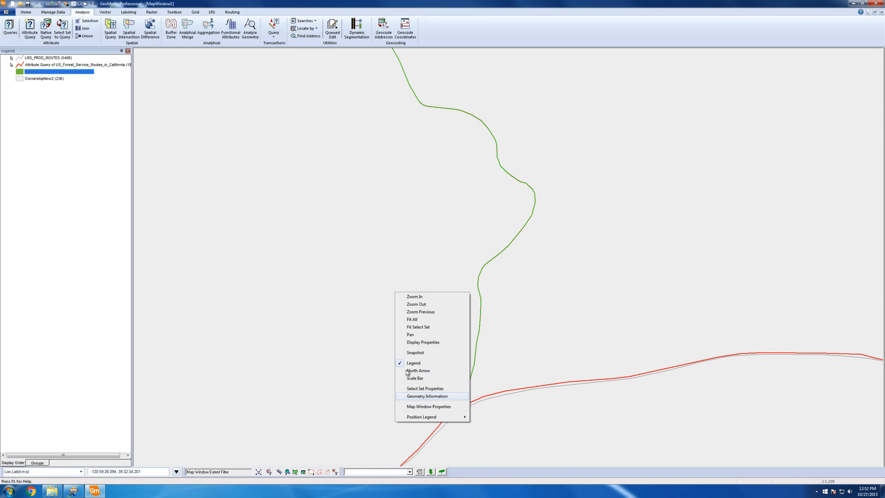
click(426, 396)
click(247, 117)
click(258, 123)
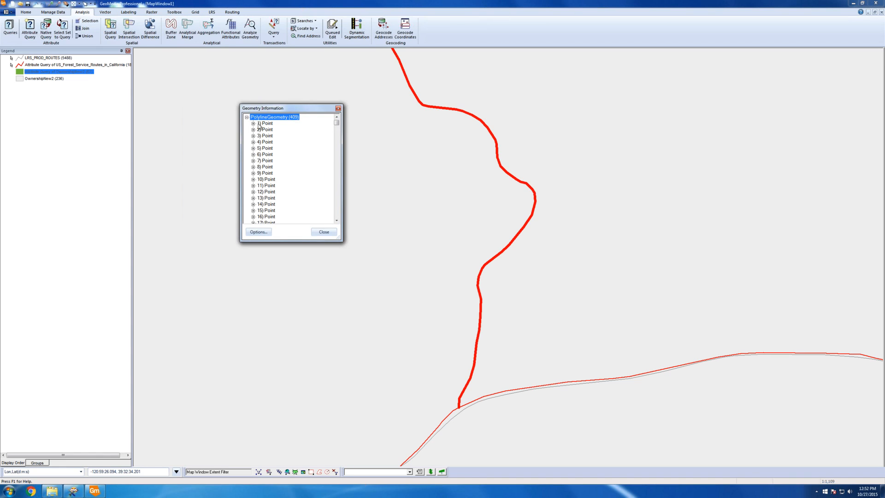
key(Down)
key(Down)
key(Down)
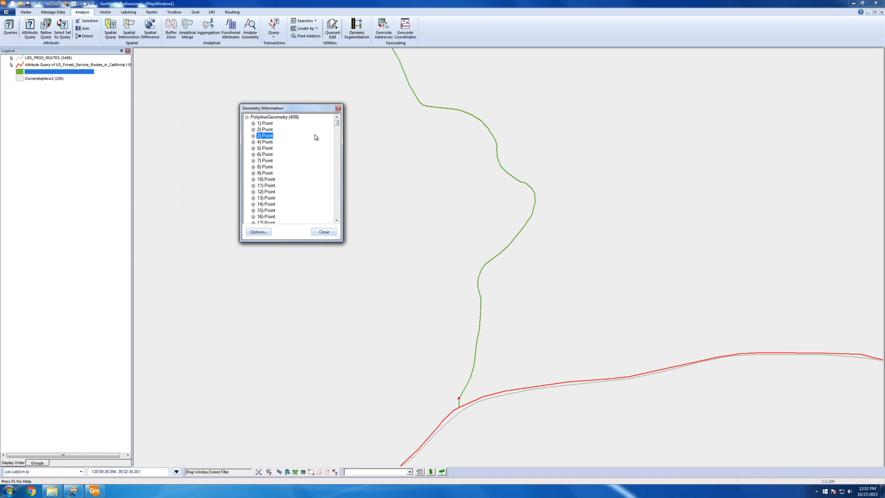
key(Down)
key(Down)
key(Down)
key(Down)
key(Down)
key(Down)
key(Down)
key(Down)
key(Down)
key(Down)
key(Down)
key(Down)
key(Down)
key(Down)
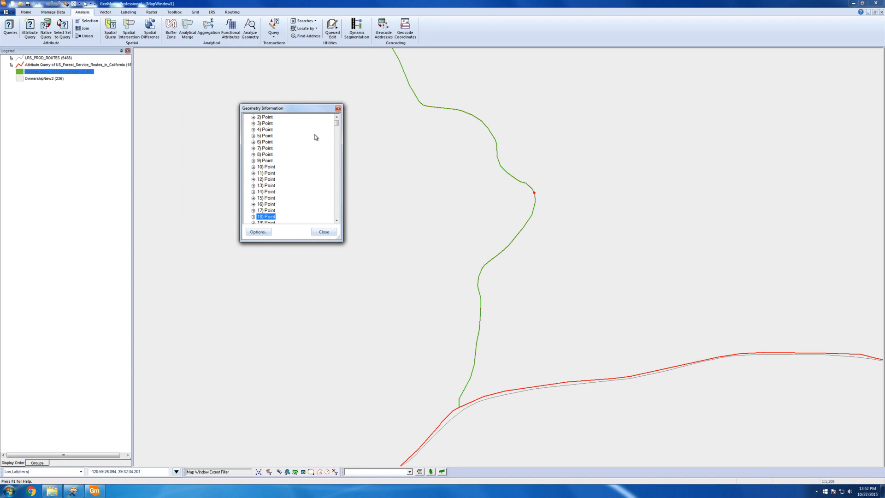
key(Down)
key(Down)
key(Down)
key(Down)
key(Down)
key(Down)
key(Down)
key(Down)
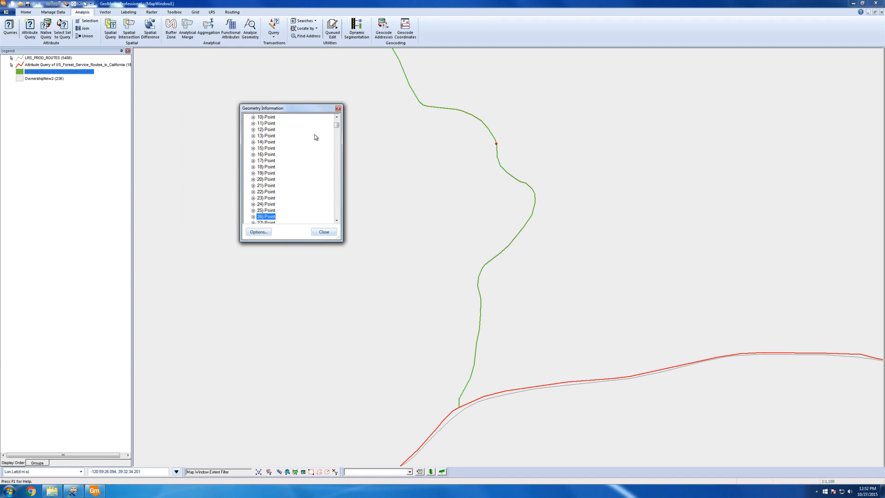
key(Up)
key(Up)
key(Up)
key(Up)
key(Up)
key(Up)
key(Up)
key(Up)
key(Up)
key(Up)
key(Up)
key(Up)
key(Up)
click(324, 232)
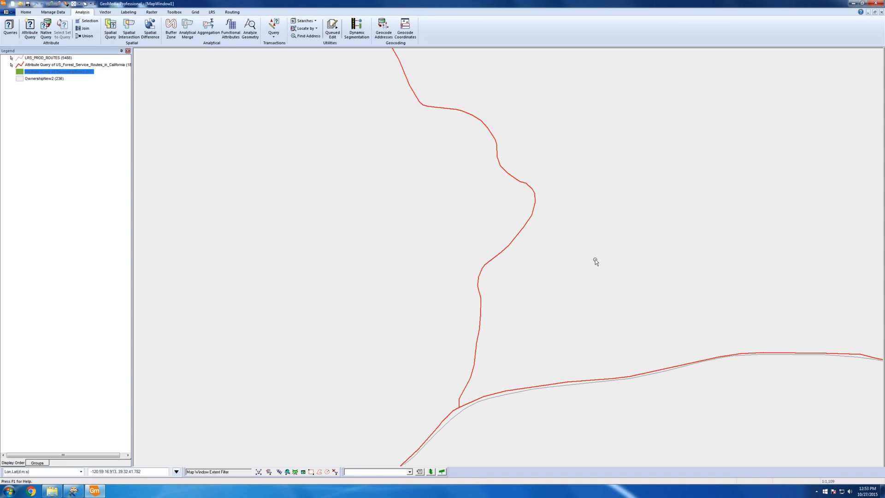
Compare the Forest Service routes with the LRS_PROD_ROUTES lines over a wider area around the southern junction
scroll(594, 269, down, 2)
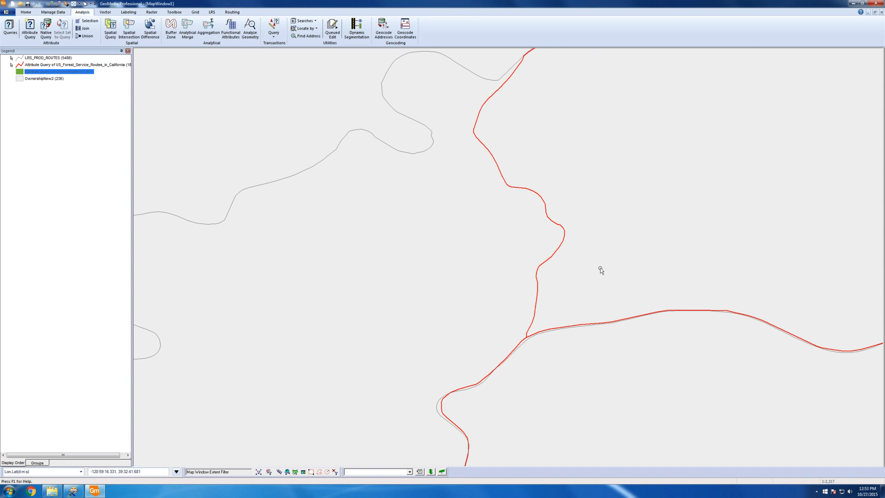
scroll(600, 269, down, 2)
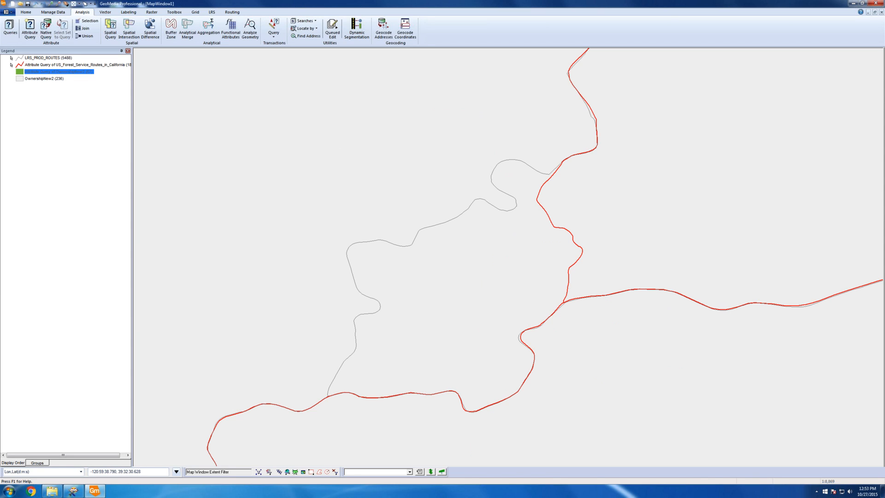
scroll(438, 352, down, 2)
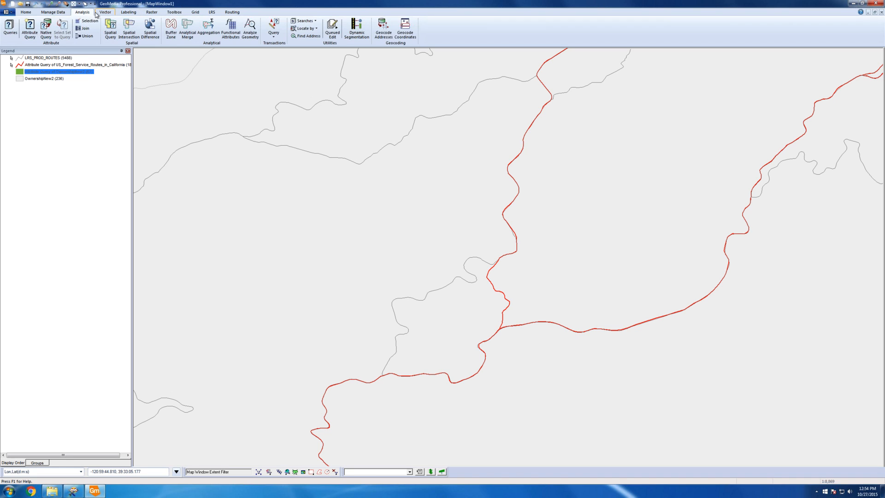
Start generating base geometry from the attribute query of US_Forest_Service_Routes_in_California
click(54, 13)
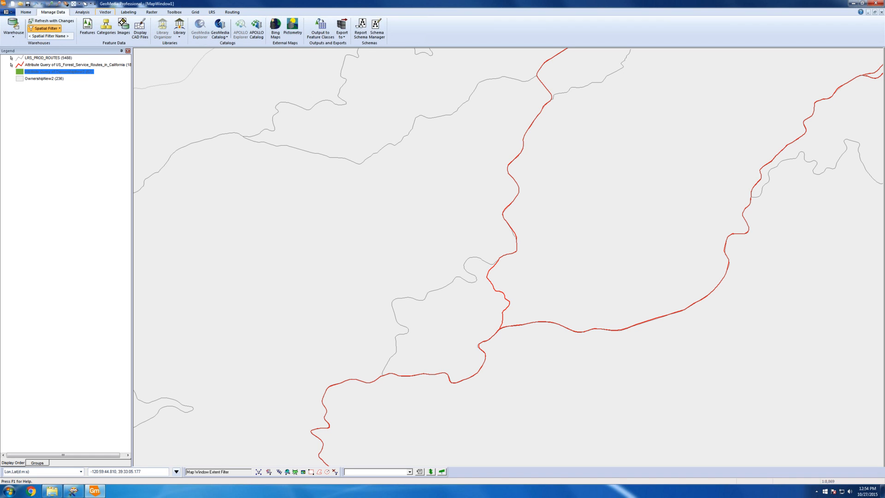
click(176, 12)
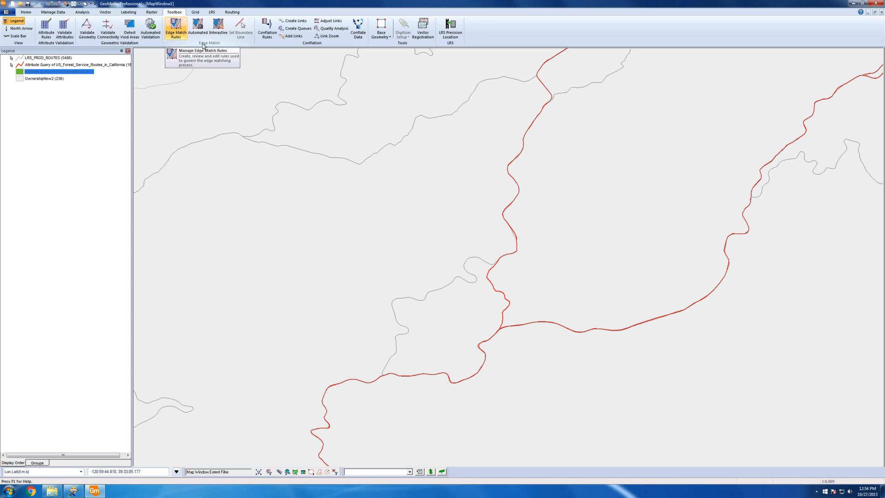
click(390, 36)
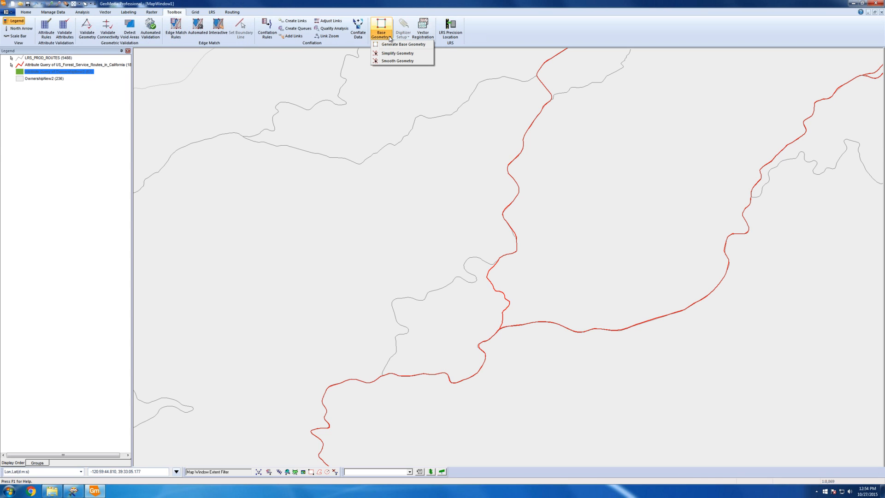
click(418, 48)
drag(413, 199, 323, 142)
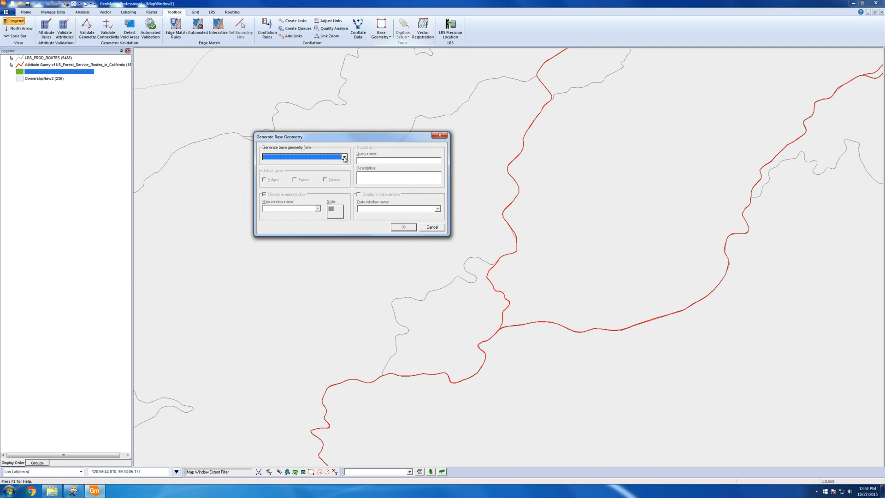
click(343, 156)
click(265, 164)
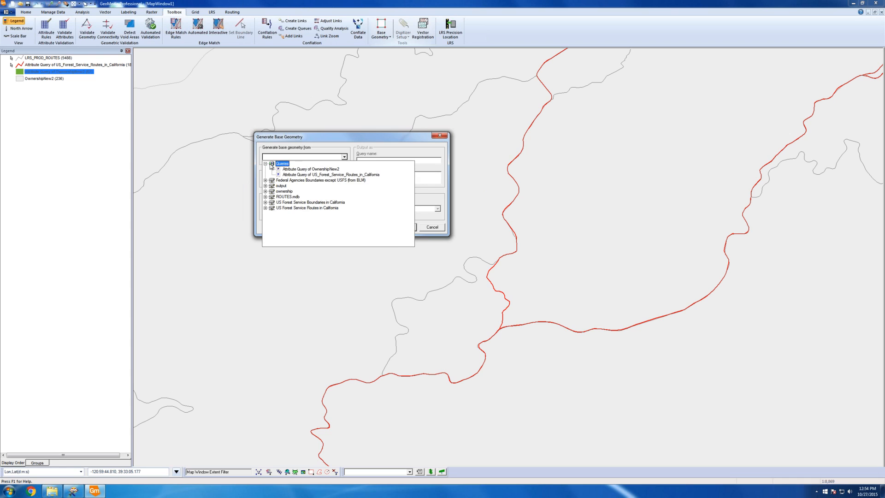
click(310, 175)
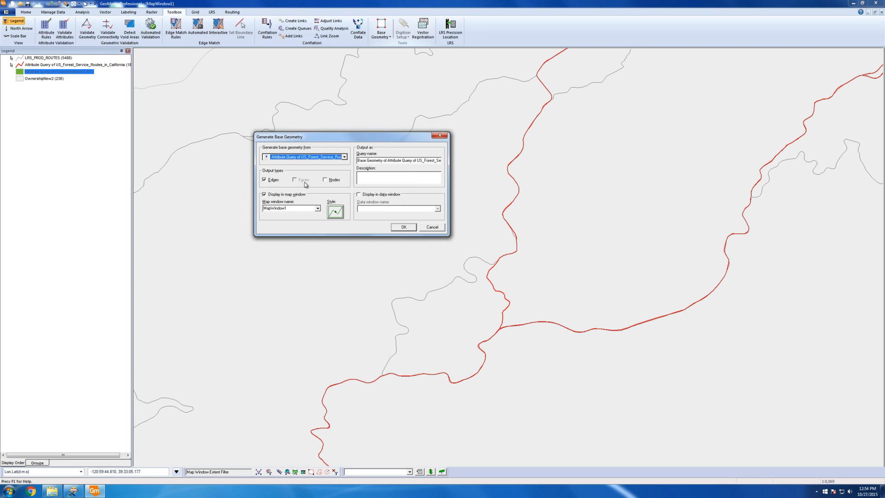
Generate the base geometry with only nodes as output type and display it in MapWindow1
click(265, 195)
click(265, 180)
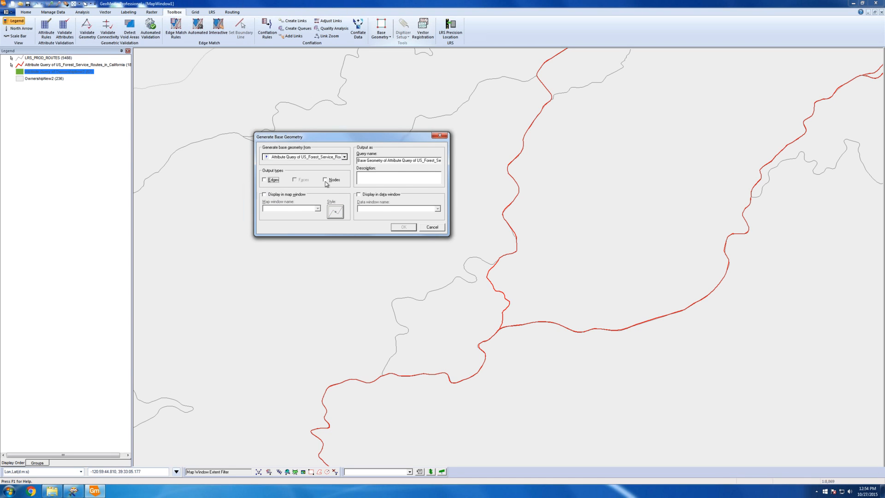
click(333, 181)
click(272, 181)
click(280, 196)
click(272, 180)
click(401, 226)
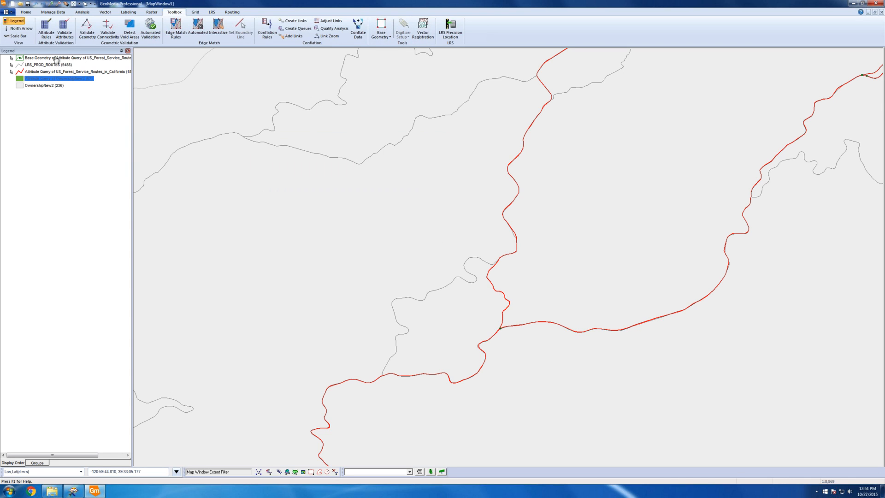
Examine the generated nodes at the southern junction of the Forest Service routes
click(83, 12)
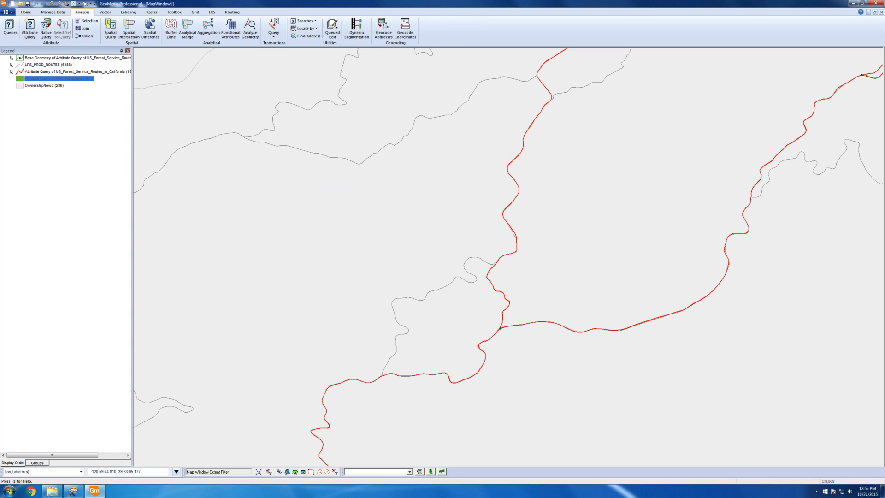
click(500, 328)
click(504, 318)
click(526, 278)
click(499, 330)
click(521, 313)
Change the base geometry query's output types from nodes to edges only
click(53, 58)
click(10, 27)
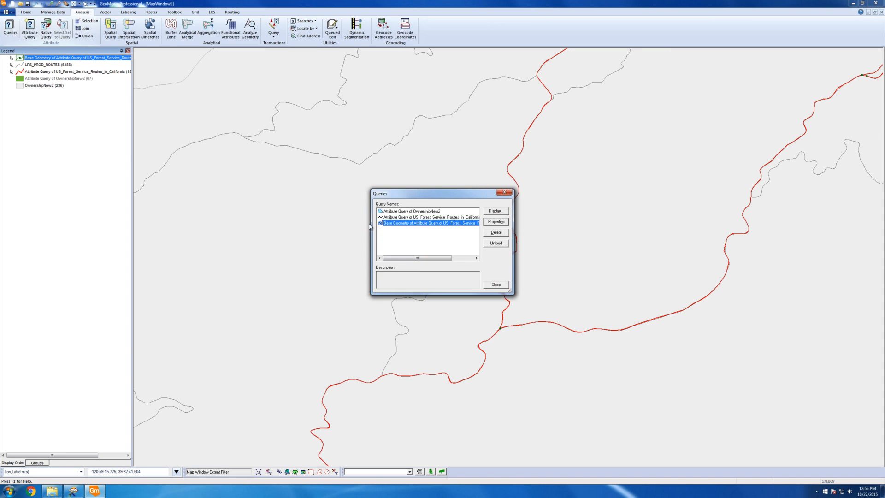
double_click(389, 225)
click(401, 261)
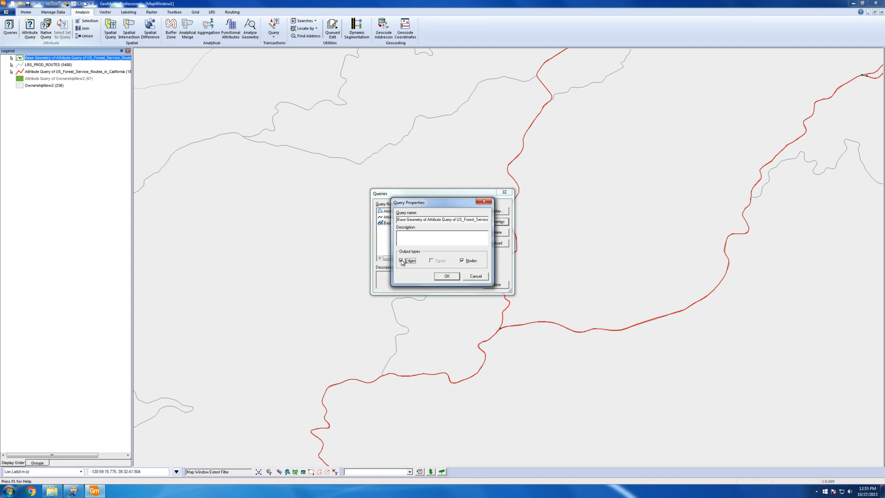
click(462, 261)
click(451, 275)
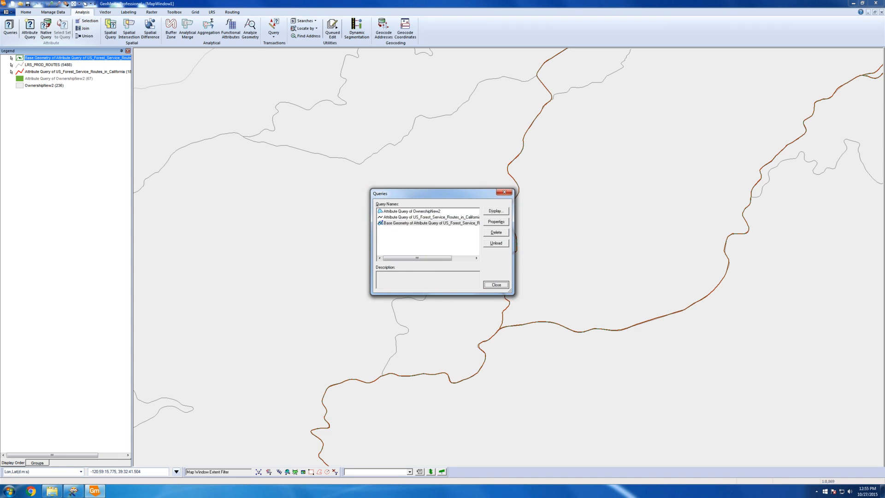
click(496, 284)
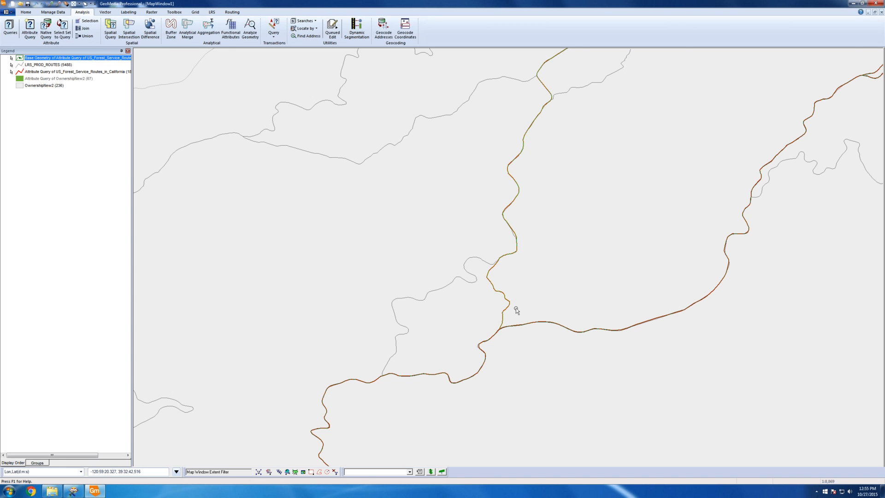
Check the generated edges over a wider area and delete the base geometry entry from the legend
scroll(528, 291, down, 1)
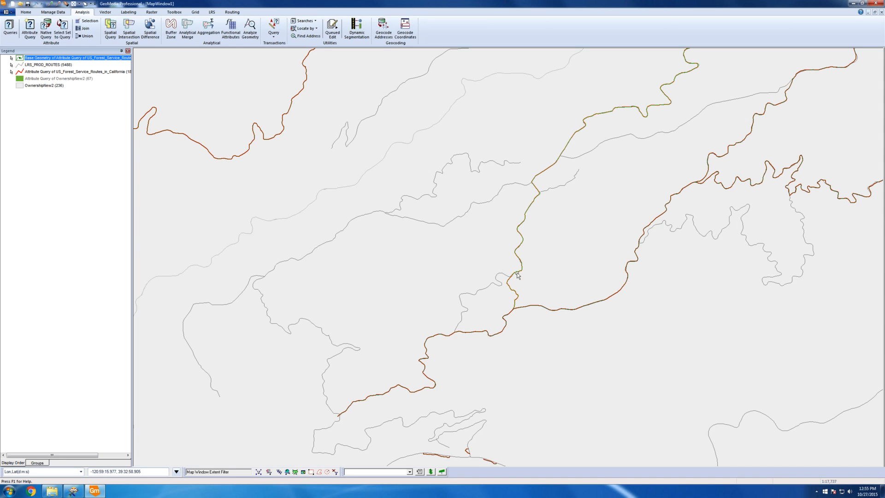
click(541, 258)
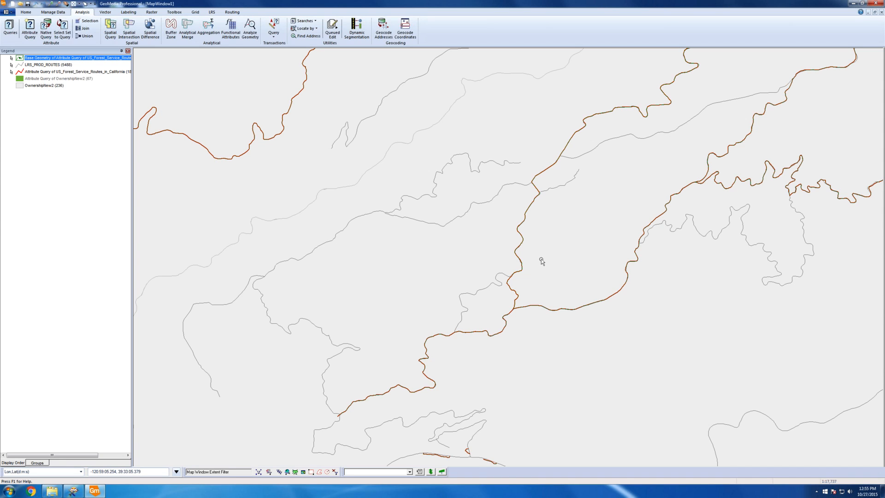
right_click(34, 60)
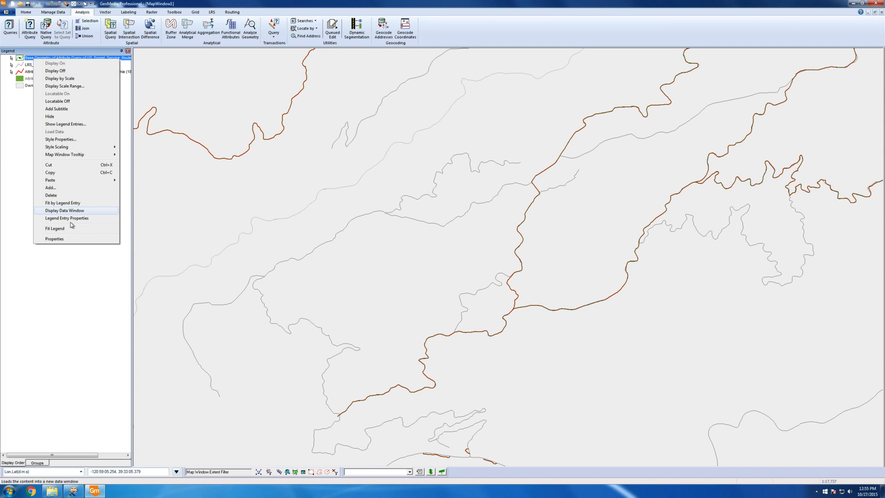
click(51, 195)
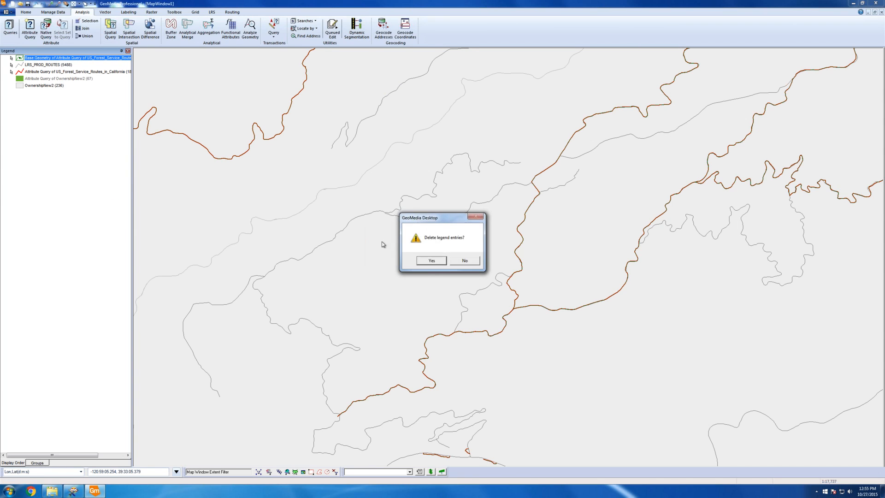
click(430, 260)
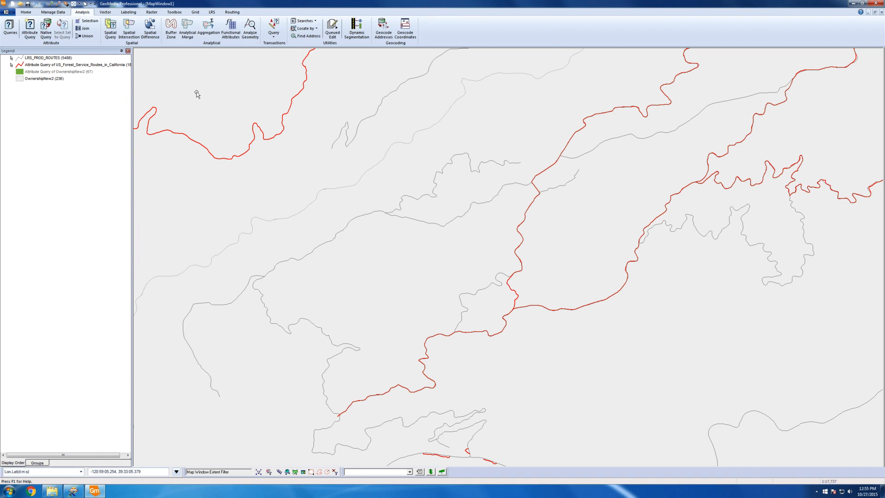
Start a new functional attribute on the attribute query of US_Forest_Service_Routes_in_California, using the Geometry function category
click(229, 32)
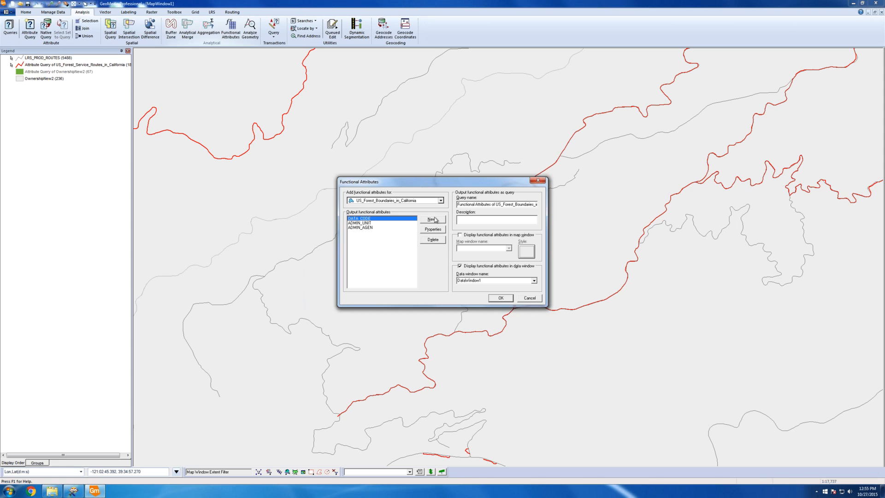
click(441, 201)
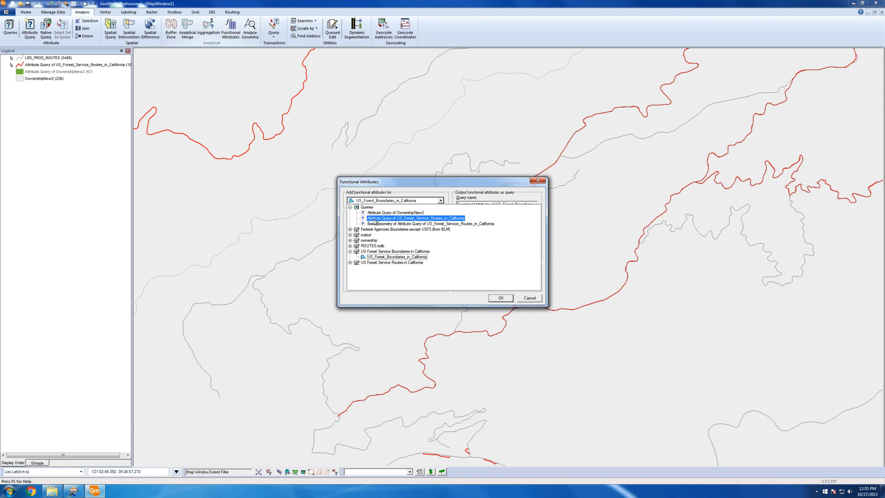
click(374, 220)
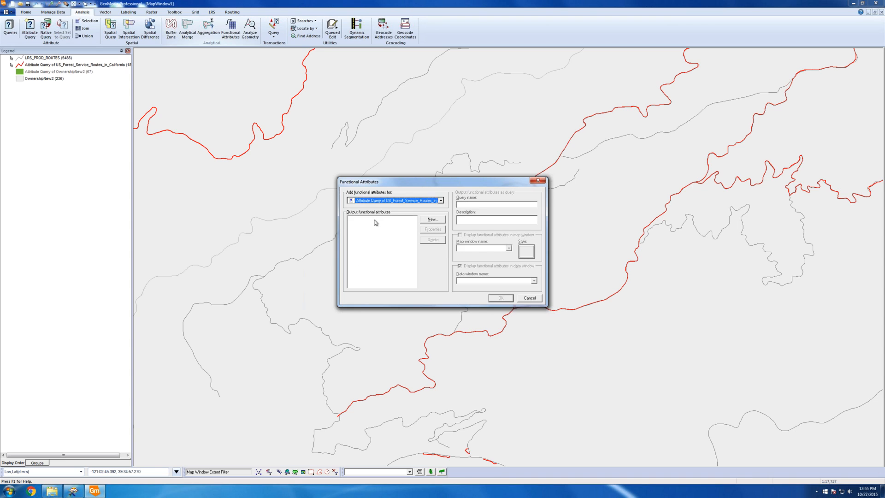
click(431, 222)
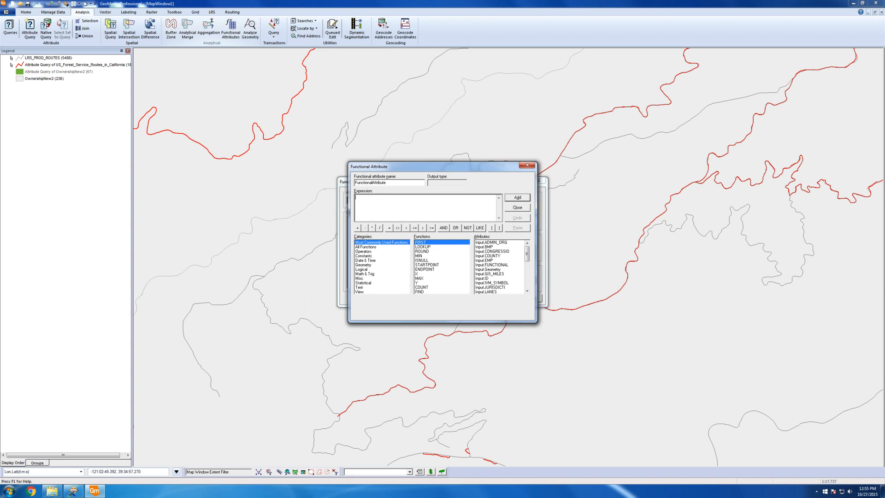
click(367, 265)
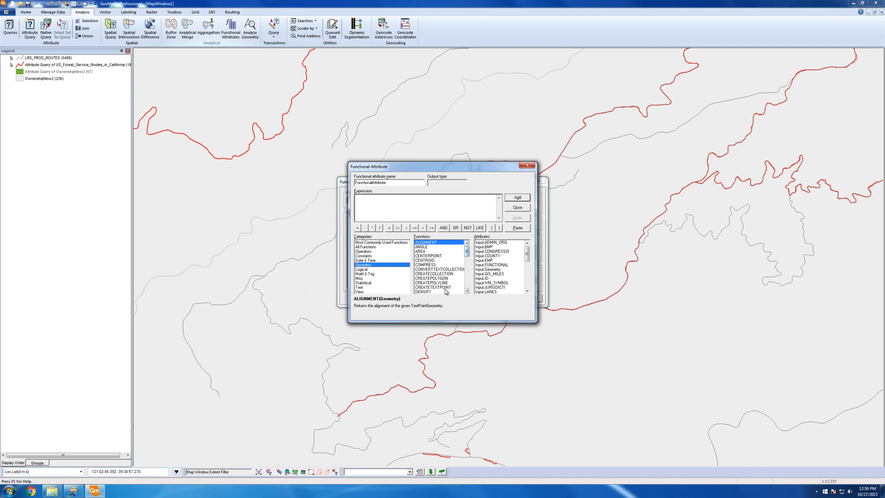
Look through the Geometry functions for one that expands route vertices, reading the DENSIFY and GEOMETRIES descriptions
click(445, 291)
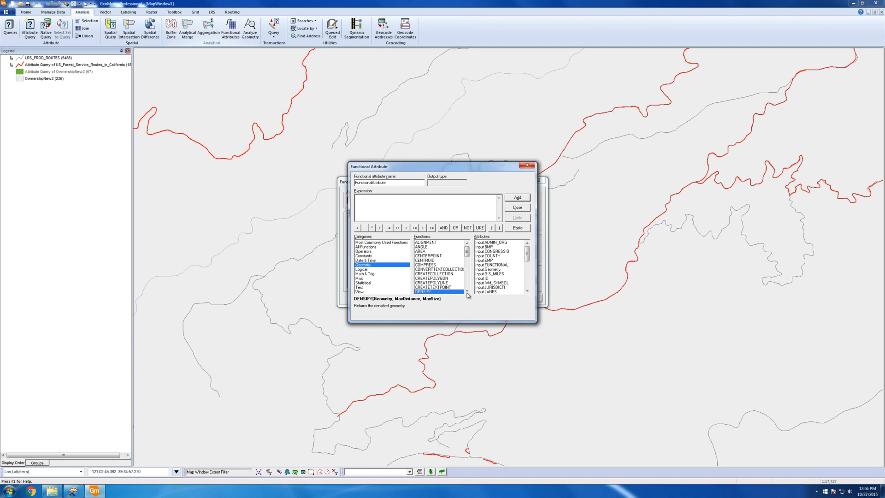
click(467, 291)
click(467, 291)
click(466, 291)
click(467, 291)
click(466, 291)
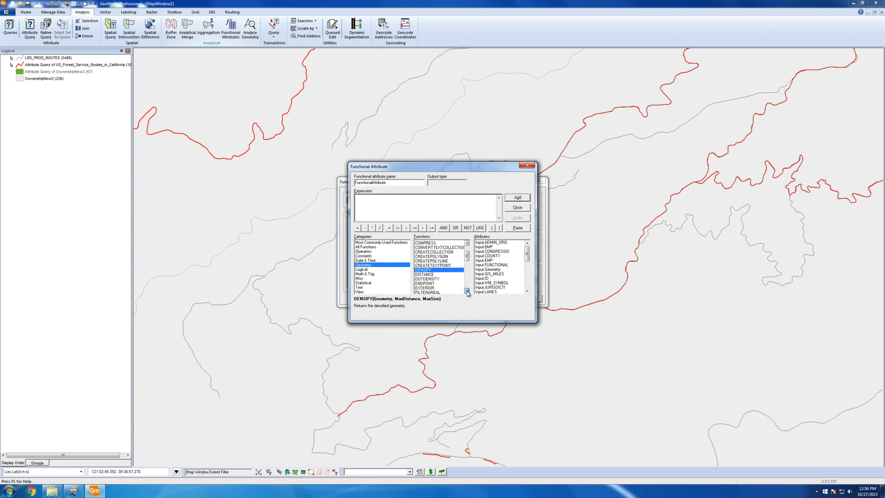
click(467, 291)
click(467, 291)
click(467, 291)
click(467, 291)
click(467, 291)
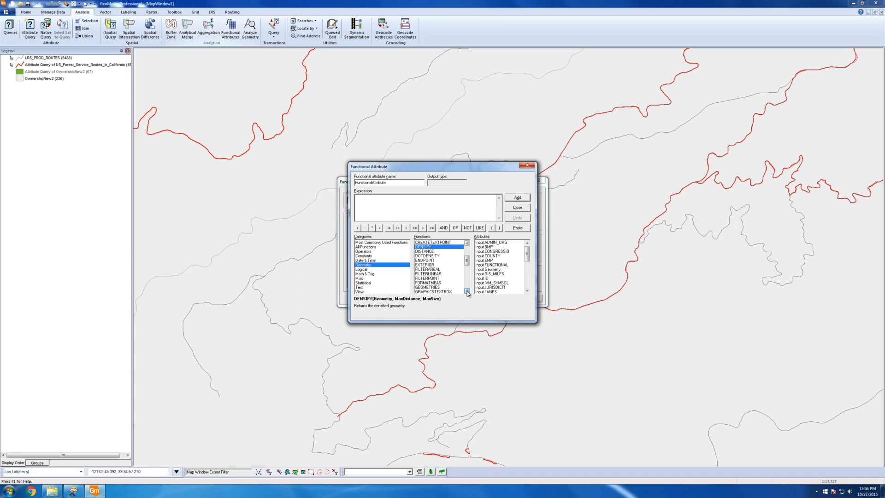
click(466, 292)
click(466, 291)
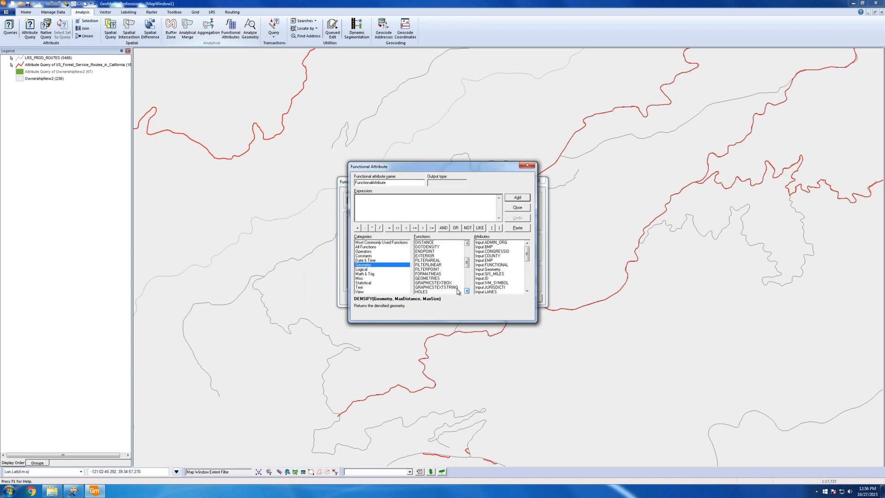
click(428, 278)
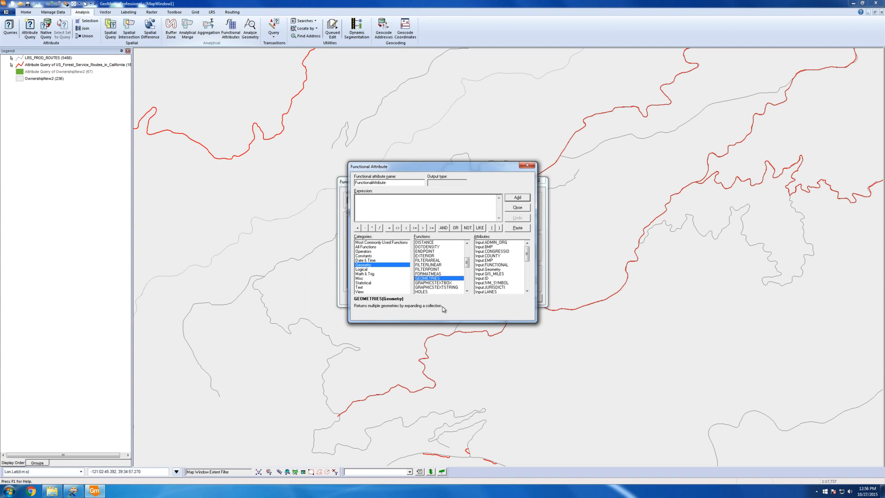
drag(466, 264, 465, 273)
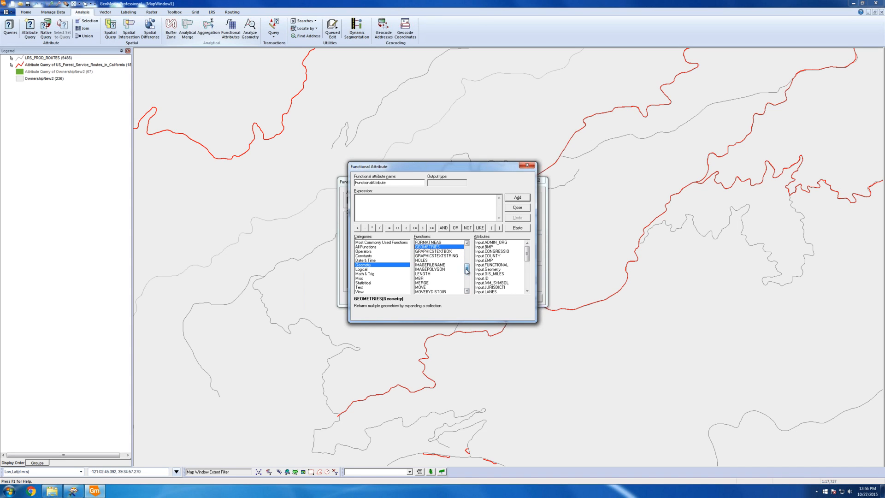
drag(466, 270, 466, 275)
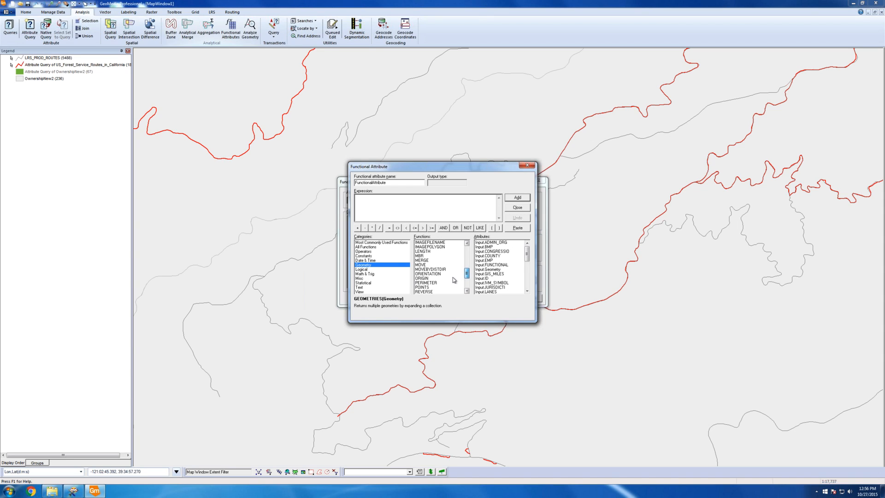
Build the functional attribute's expression as POINTS(Input.Geometry)
click(430, 287)
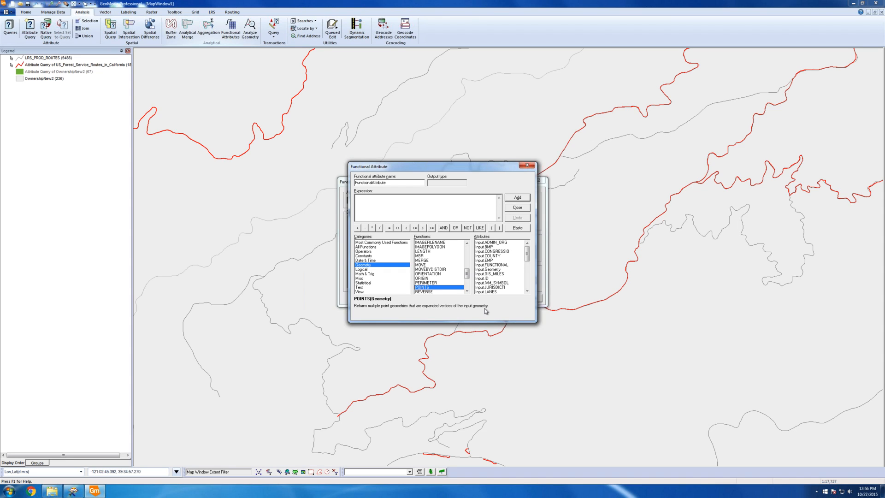
drag(467, 275, 467, 276)
double_click(421, 274)
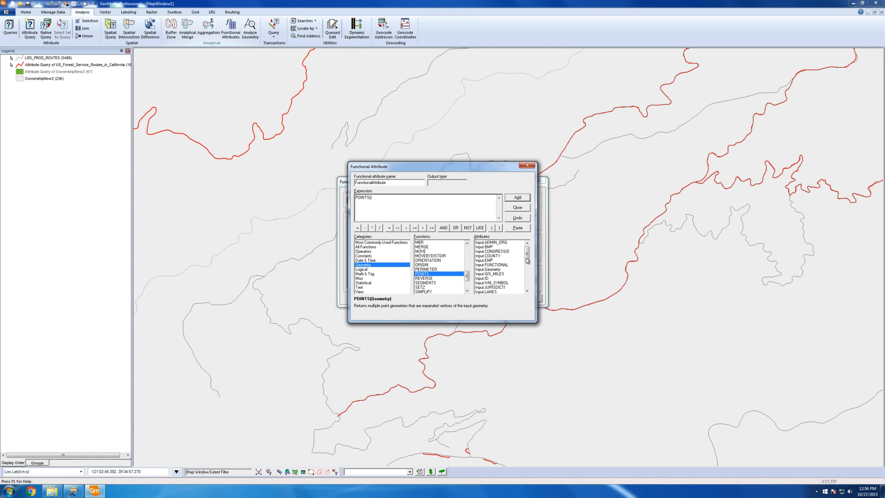
drag(527, 261, 496, 253)
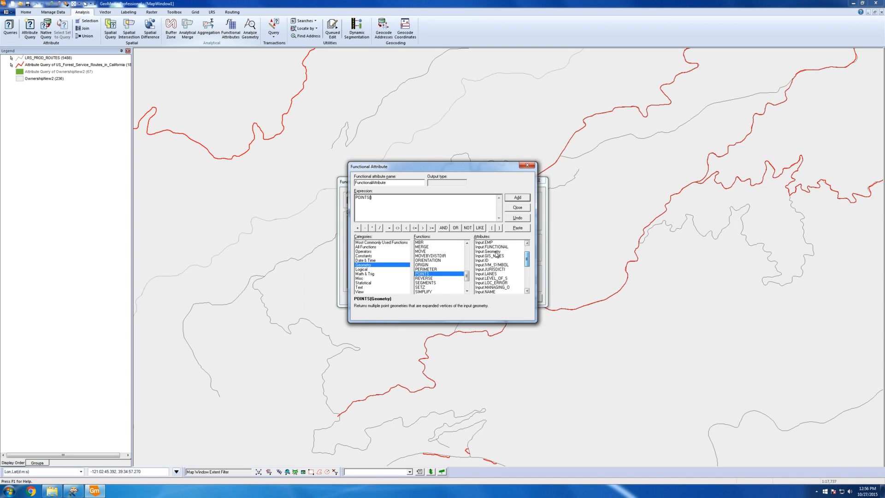
double_click(495, 252)
Name the functional attribute FA_points and add it to the output functional attributes
double_click(394, 182)
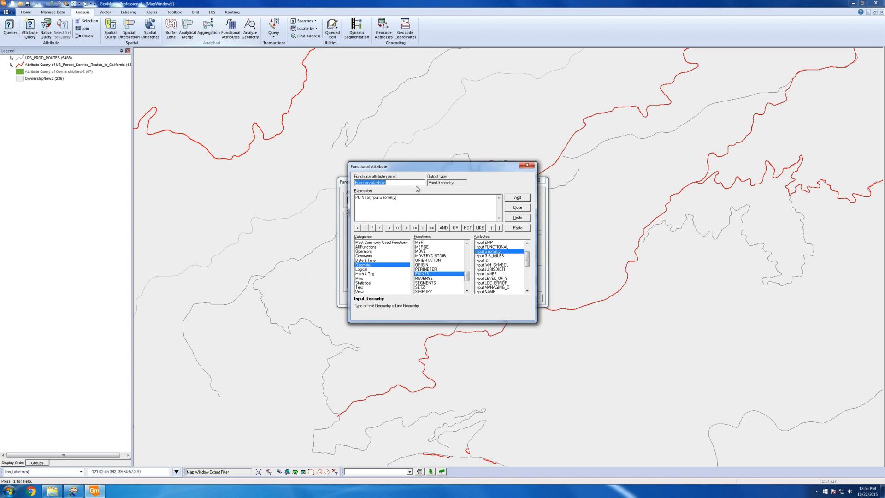
text(FA_points)
click(517, 198)
click(513, 209)
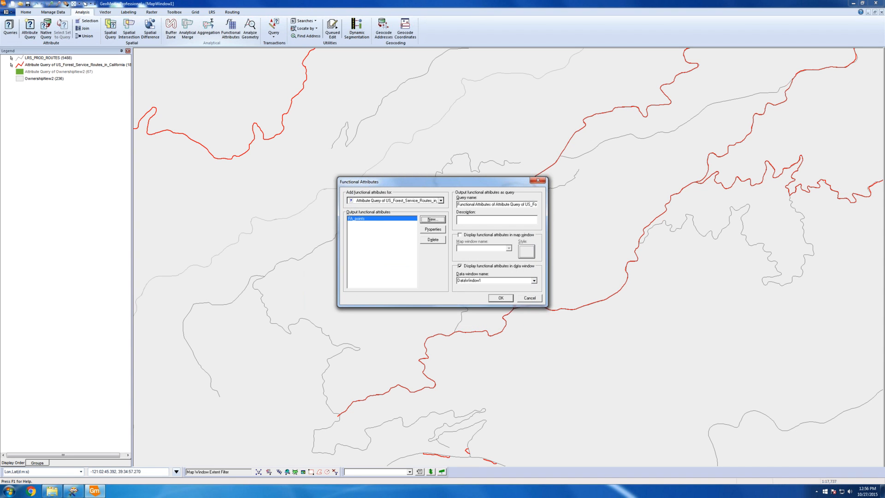
Display the functional attributes in MapWindow1 instead of a data window and colour their point symbols dark grey
click(463, 265)
click(464, 236)
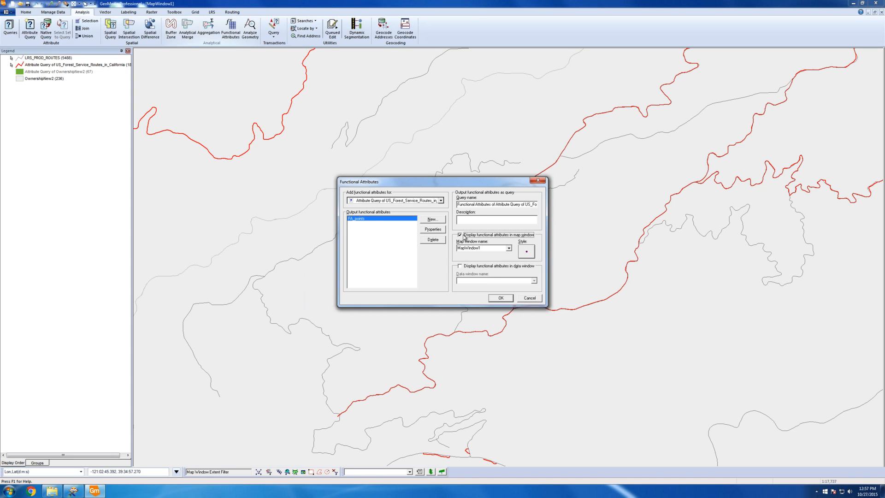
click(529, 257)
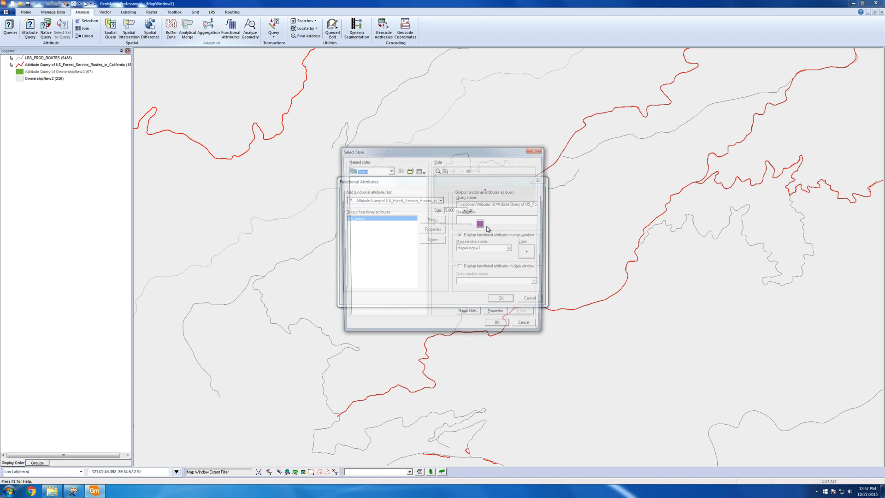
click(482, 236)
click(387, 211)
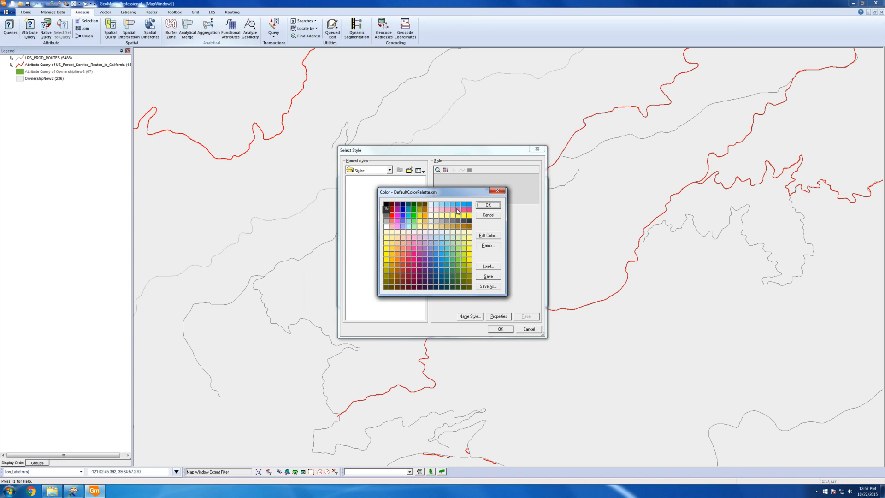
click(488, 204)
Enlarge the point symbol and run the FA_points functional attributes query
click(465, 210)
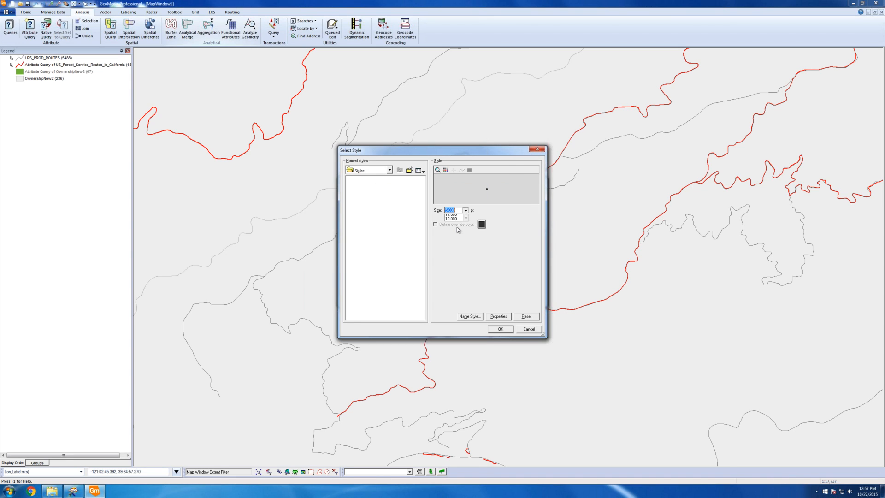
click(457, 229)
click(501, 329)
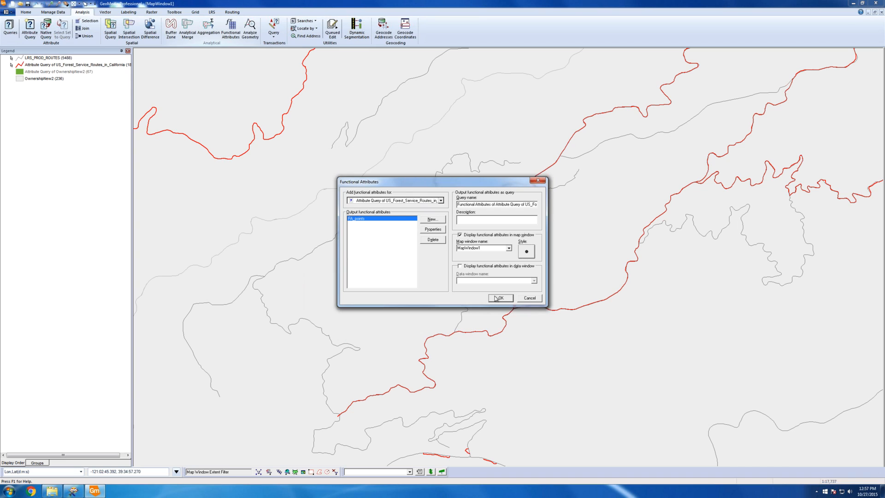
click(496, 299)
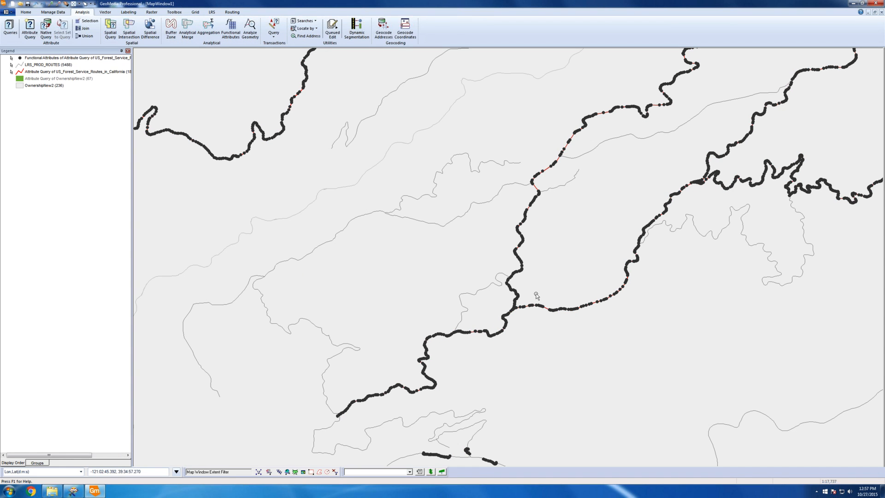
Inspect the attributes of one vertex point on the route just east of the junction
scroll(519, 304, up, 2)
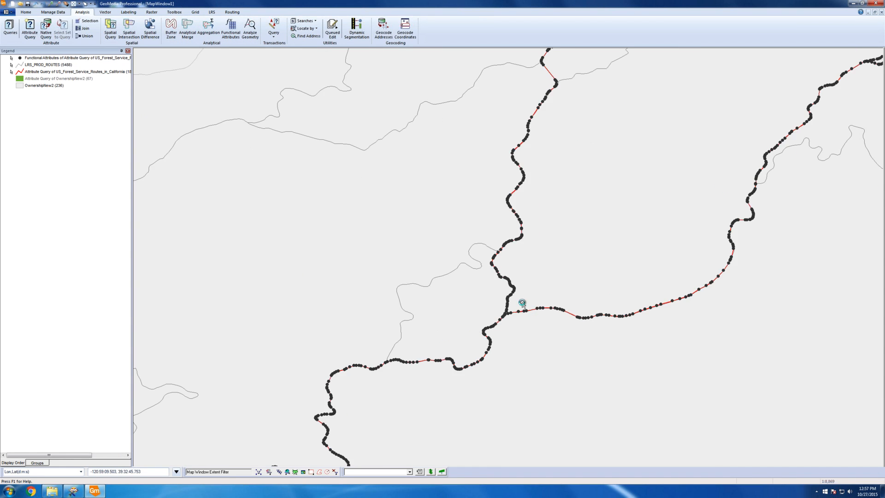
scroll(516, 307, up, 1)
scroll(486, 334, up, 1)
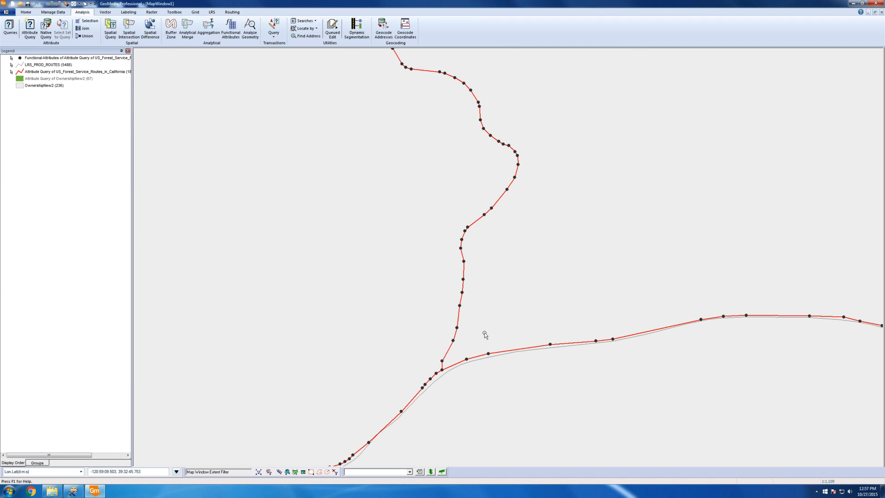
scroll(486, 335, up, 1)
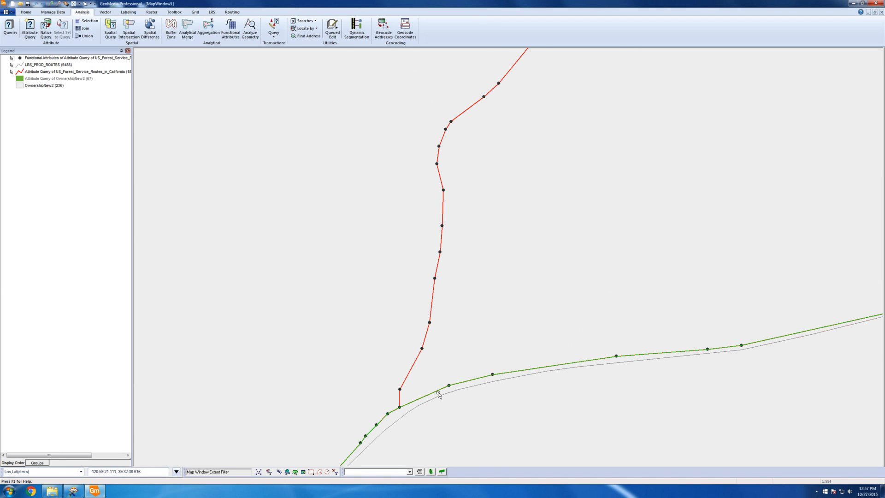
click(449, 386)
click(451, 387)
double_click(493, 375)
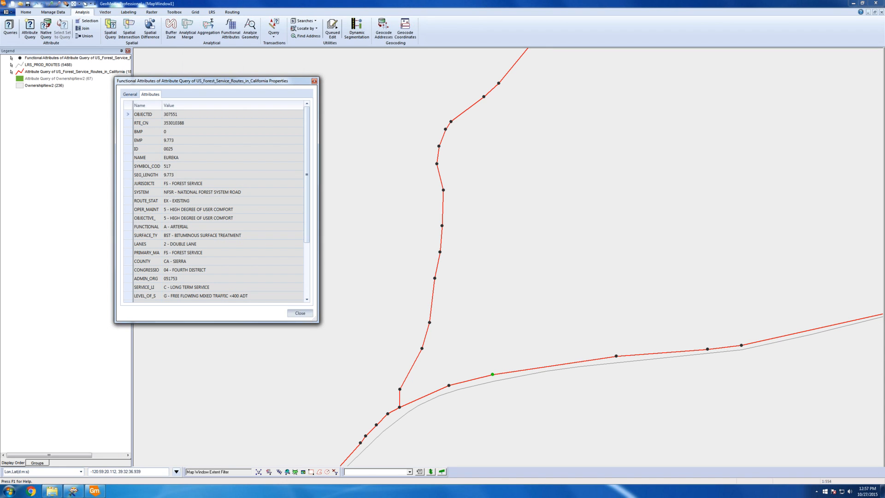
key(Escape)
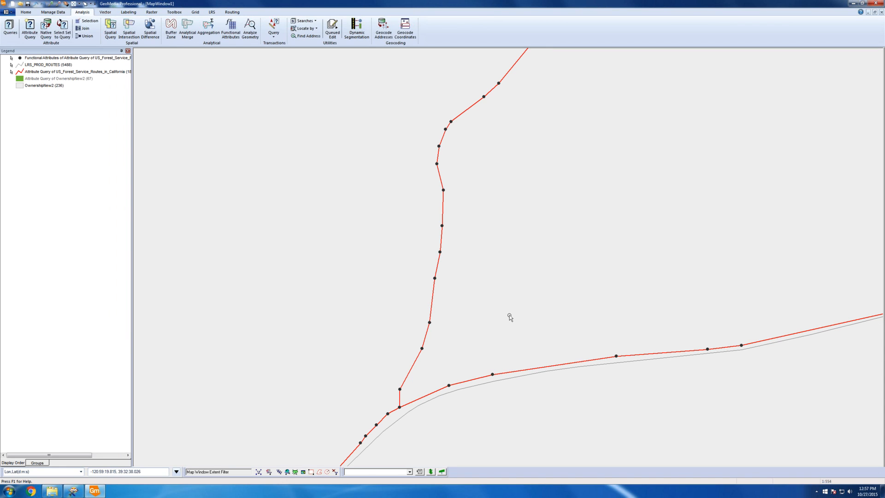
Examine the spacing of the vertex points along the red routes around the junction at several map scales
scroll(520, 290, down, 1)
scroll(521, 289, down, 1)
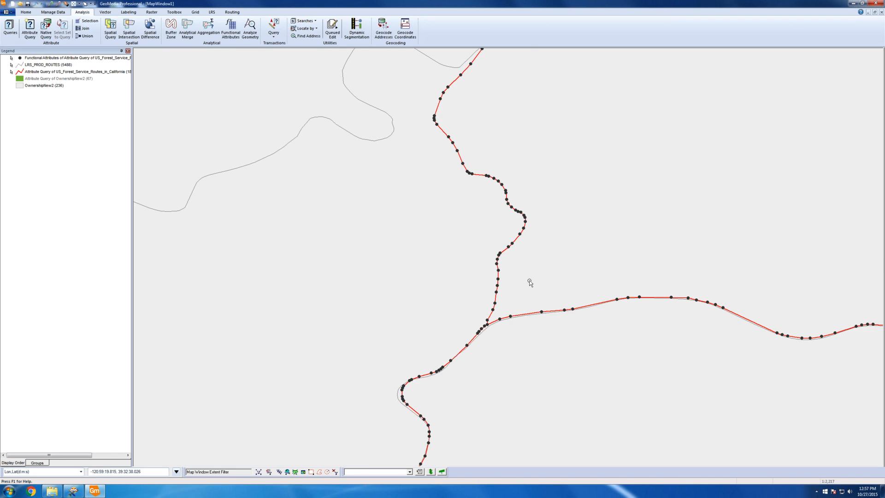
scroll(529, 282, down, 1)
scroll(510, 350, down, 1)
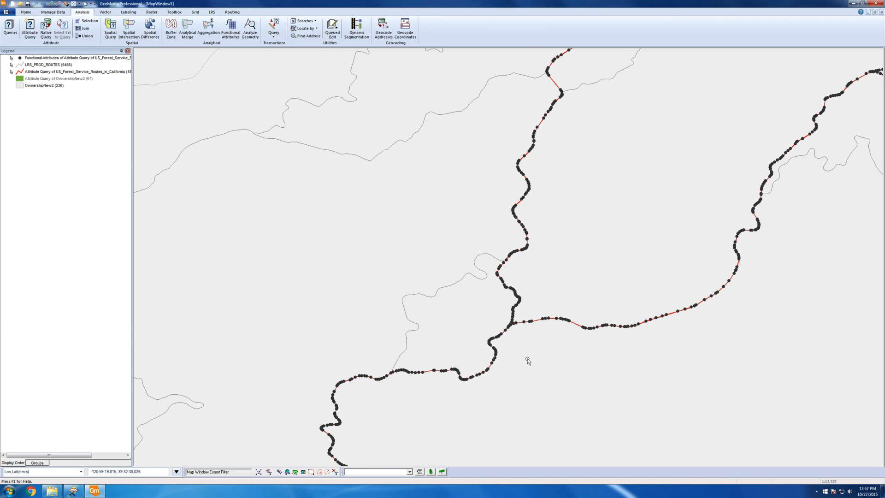
scroll(527, 358, down, 1)
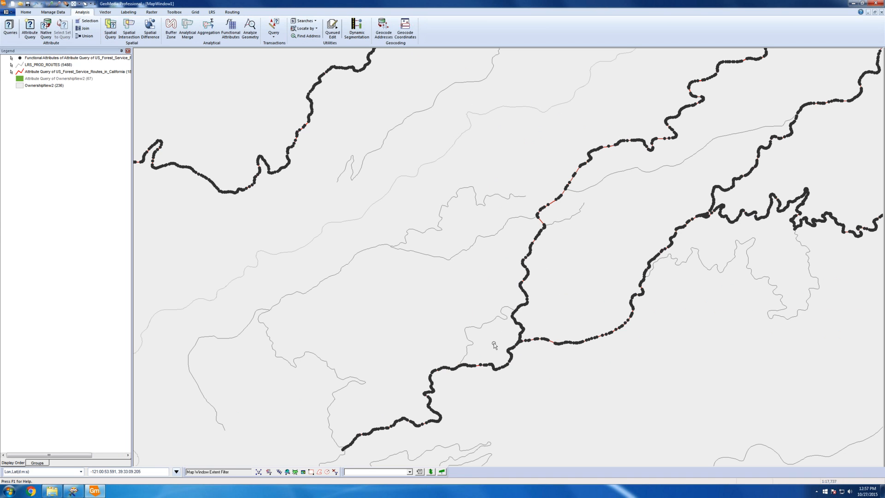
scroll(505, 336, up, 1)
scroll(515, 334, down, 2)
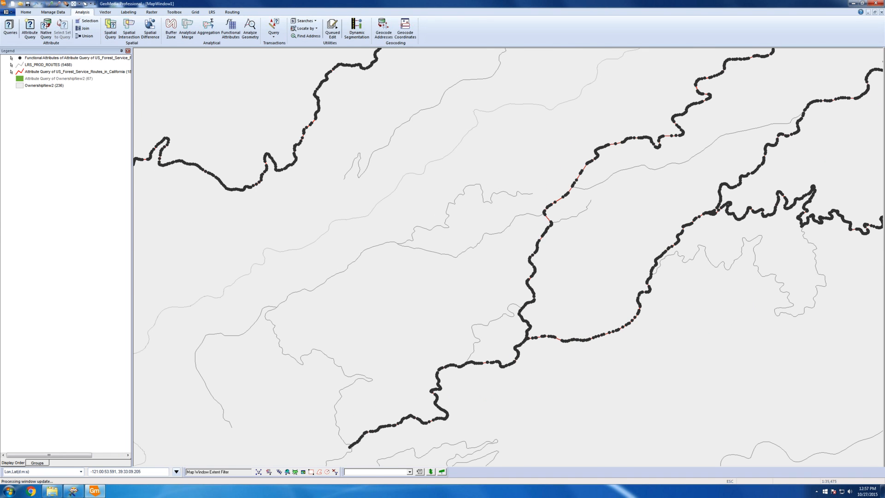
scroll(543, 326, down, 1)
scroll(538, 324, up, 3)
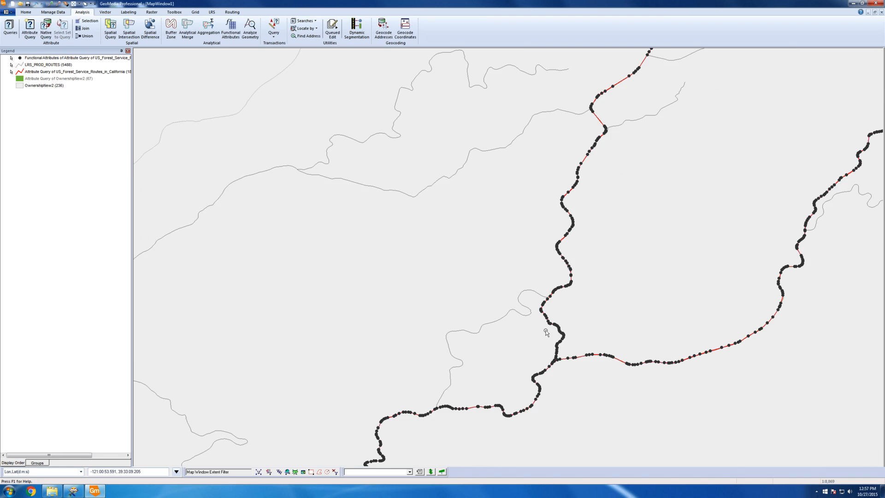
Open the geometry information of the red route running north from the junction
scroll(548, 334, up, 3)
scroll(564, 339, up, 1)
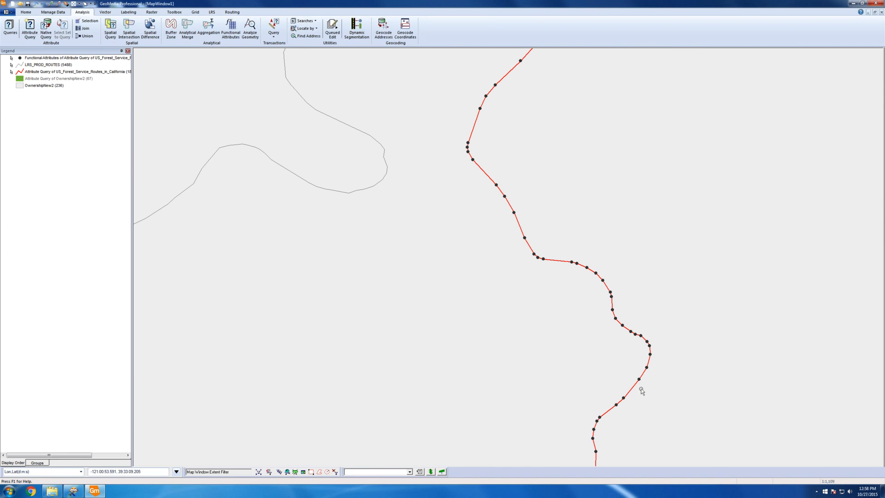
right_click(378, 357)
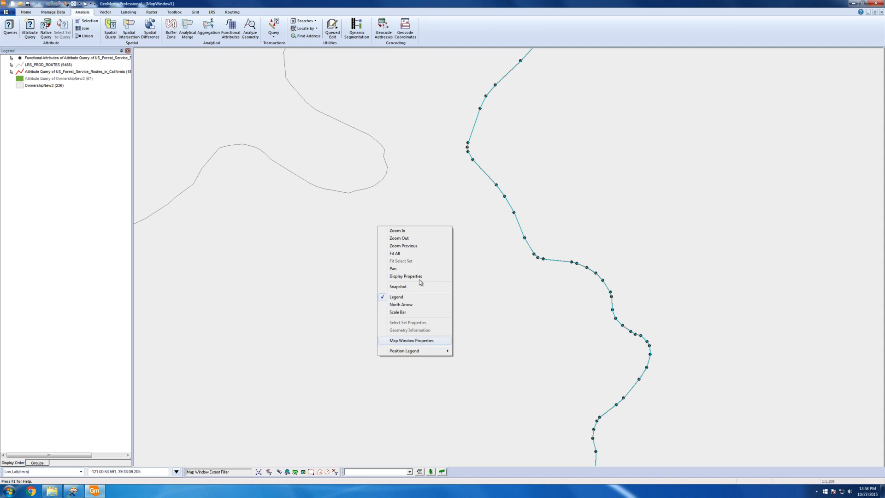
click(414, 270)
drag(534, 446, 496, 263)
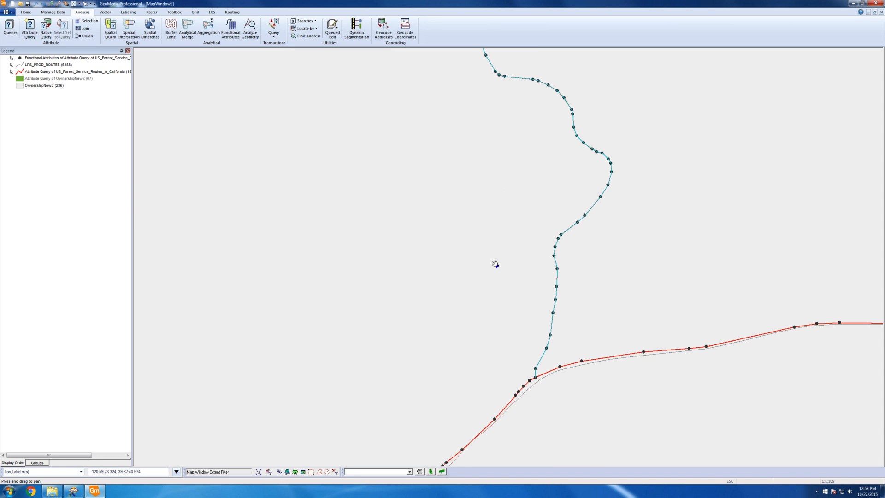
key(Escape)
click(541, 364)
right_click(377, 359)
click(380, 355)
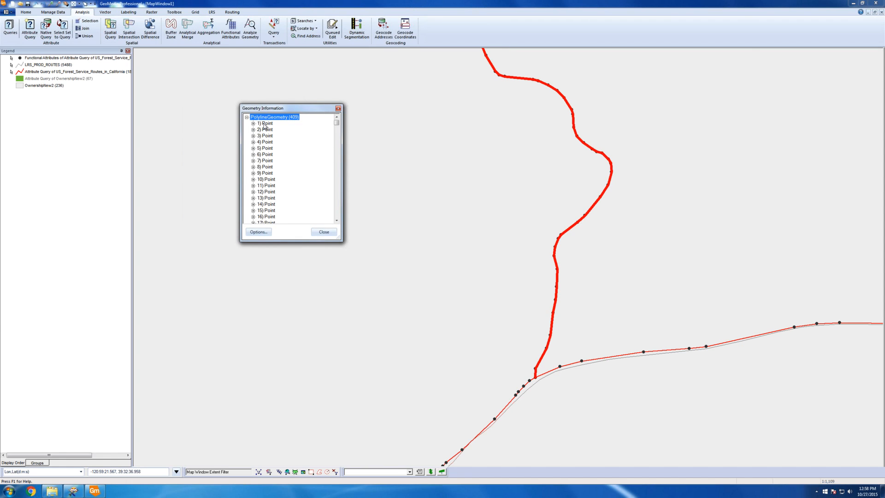
Walk through the individual points of the route's polyline geometry in order, starting at the first point
click(265, 124)
key(Down)
key(Down)
key(Down)
key(Down)
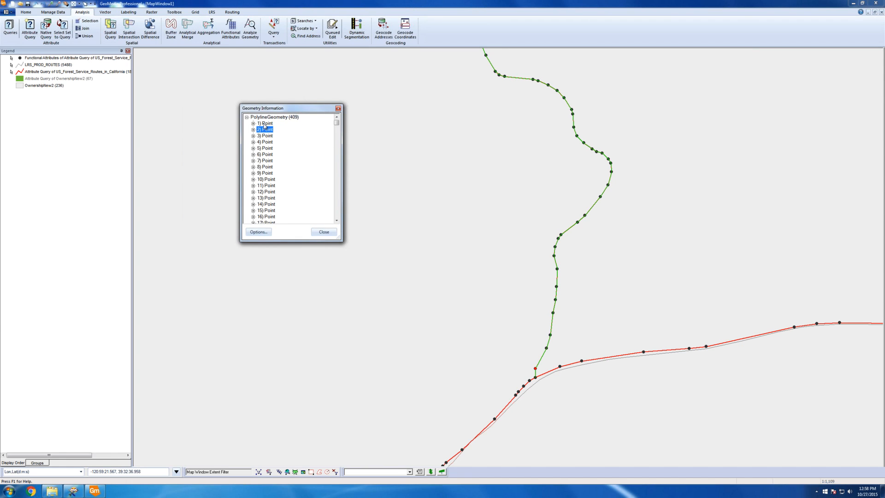
key(Down)
key(Down)
key(Down)
key(Down)
key(Down)
key(Down)
key(Down)
key(Down)
key(Down)
key(Down)
key(Down)
click(332, 232)
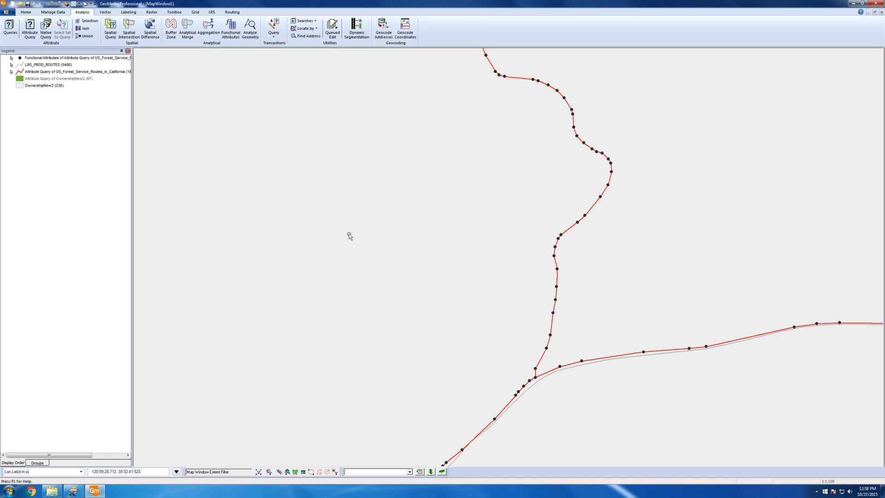
Start a buffer zone around the query Functional Attributes of Attribute Query of US_Forest_Service_Routes_in_California
scroll(347, 233, down, 2)
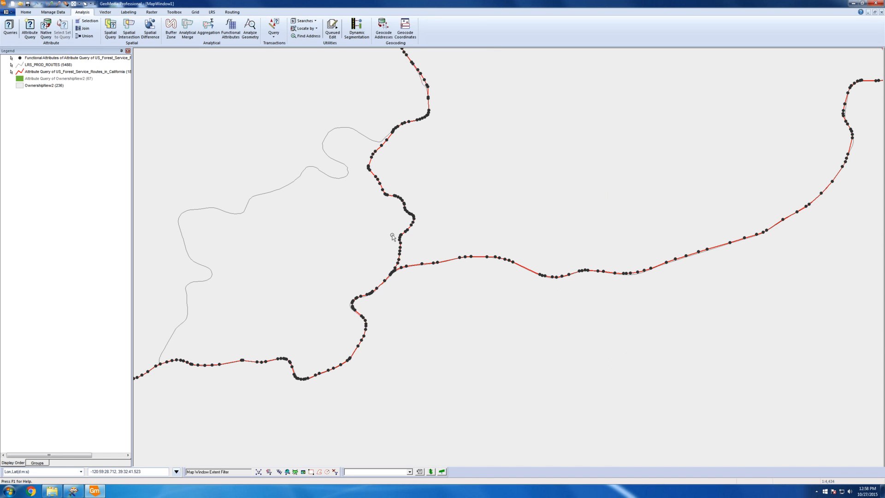
scroll(537, 375, down, 1)
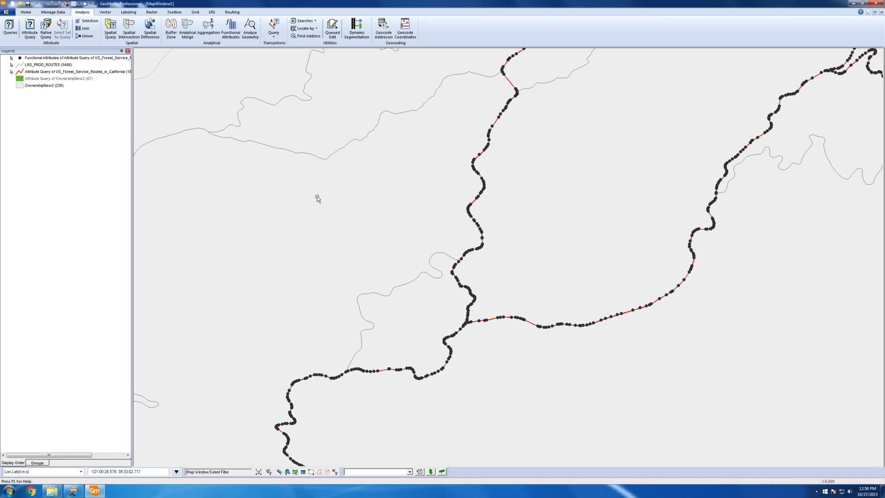
scroll(317, 198, down, 2)
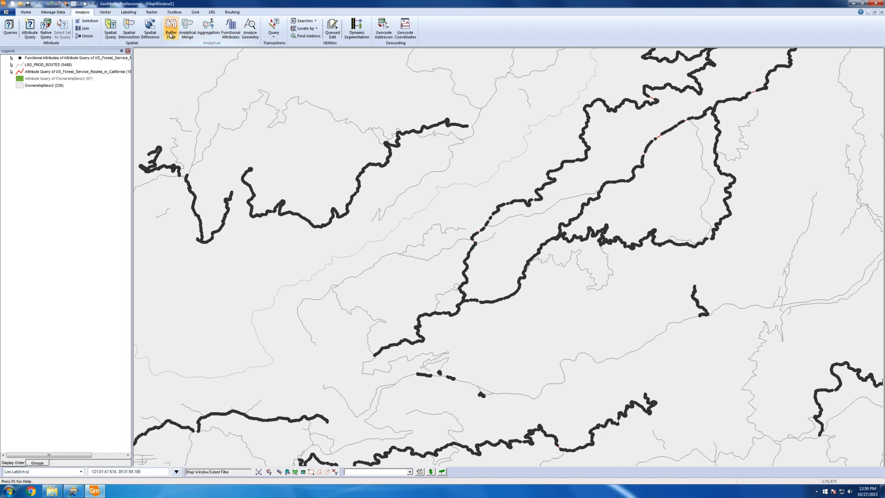
click(170, 35)
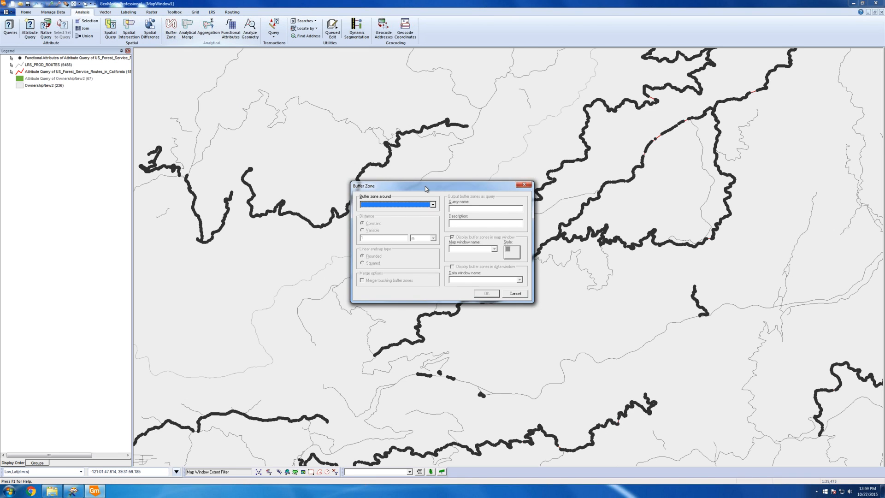
drag(424, 186, 431, 193)
click(440, 212)
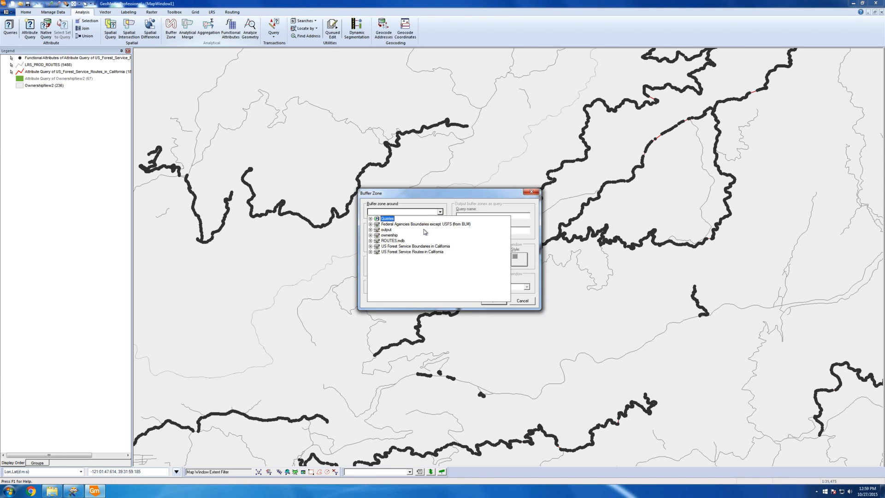
click(370, 219)
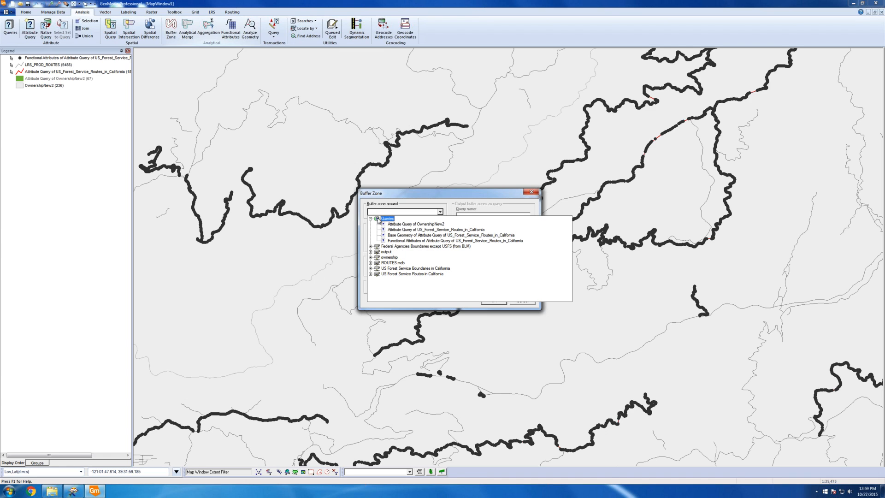
click(419, 240)
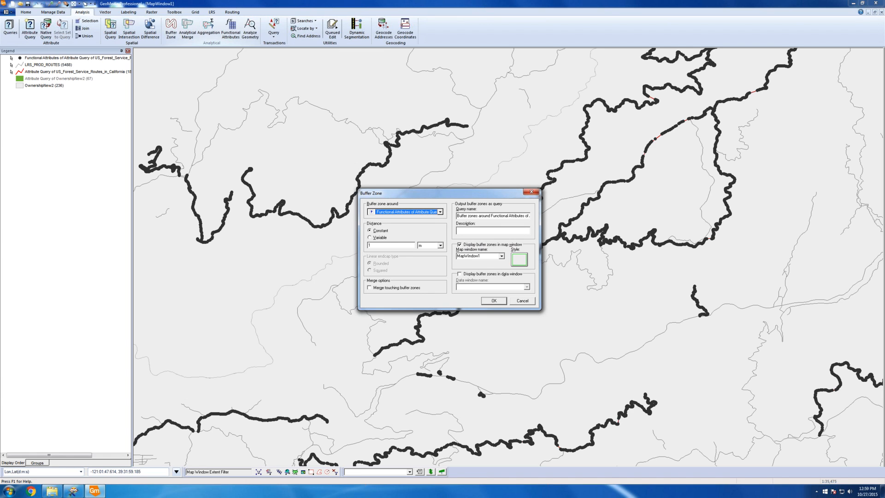
Set the constant buffer distance to .001 mi
double_click(397, 244)
text(.001)
click(440, 245)
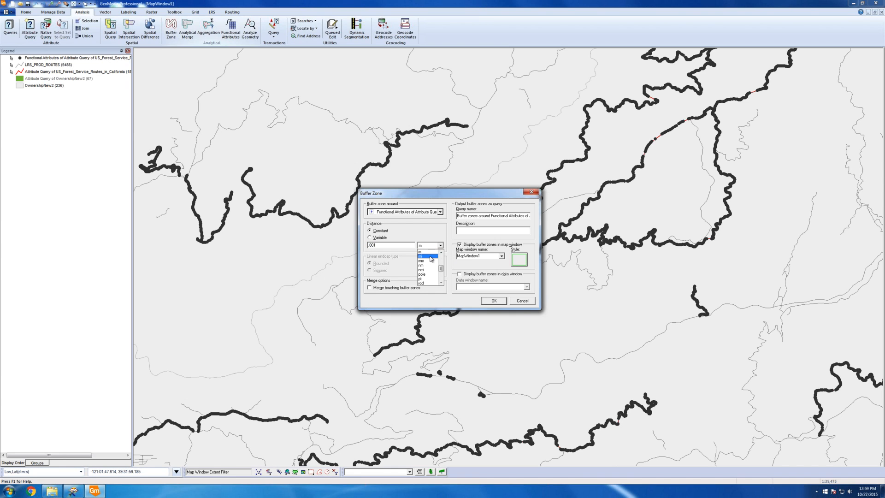
click(432, 256)
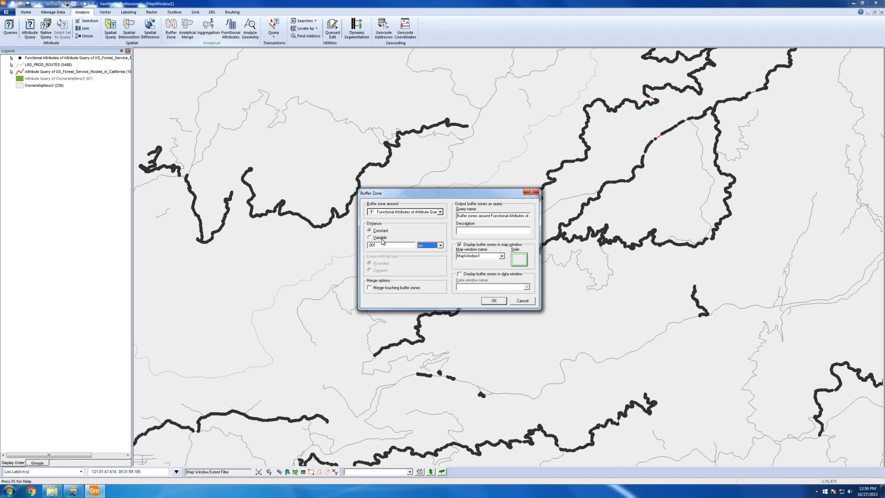
click(376, 290)
Style the buffer zones with a yellow fill and a red boundary
click(518, 261)
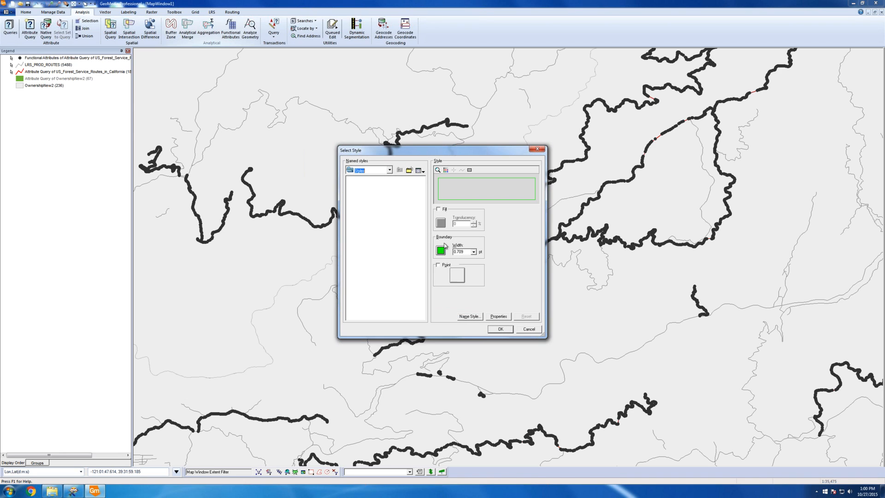
click(440, 223)
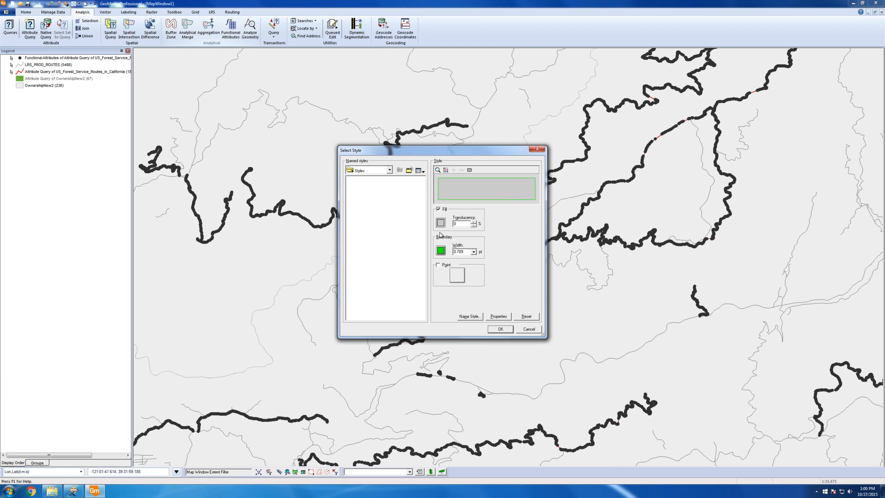
click(487, 205)
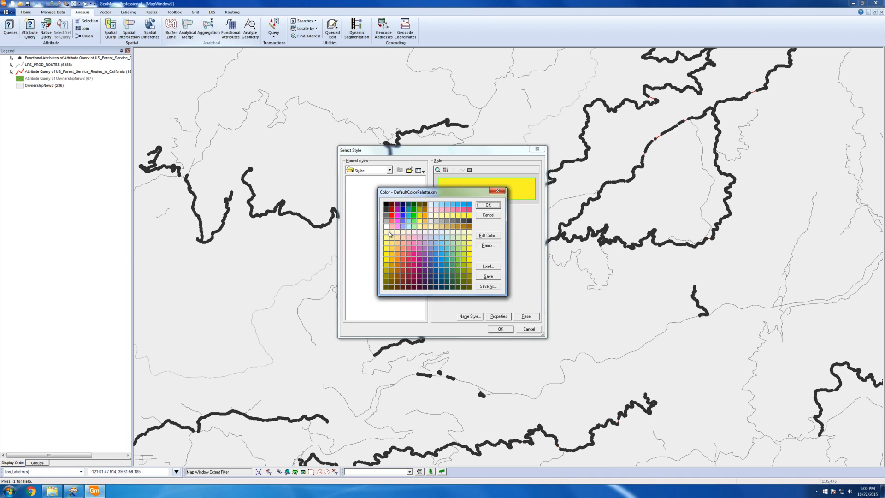
click(391, 215)
key(Return)
click(500, 329)
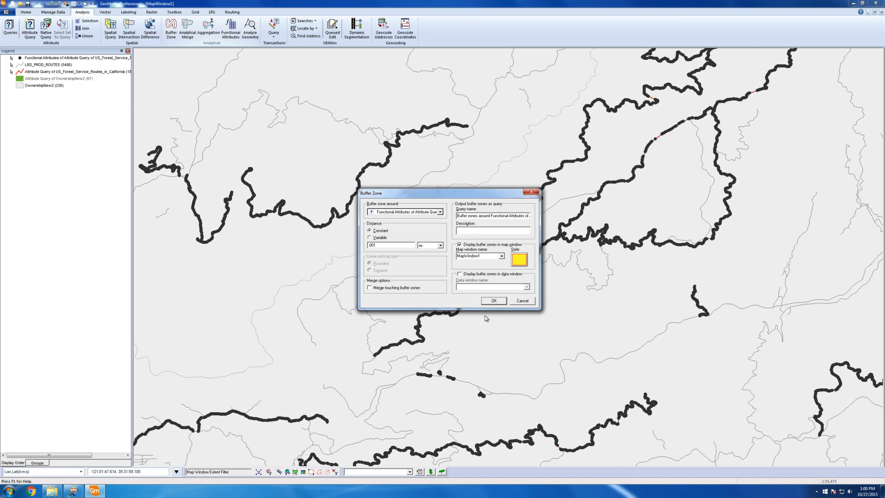
Create the buffer zones and move their legend entry below LRS_PROD_ROUTES so the vertex points draw over them
click(486, 301)
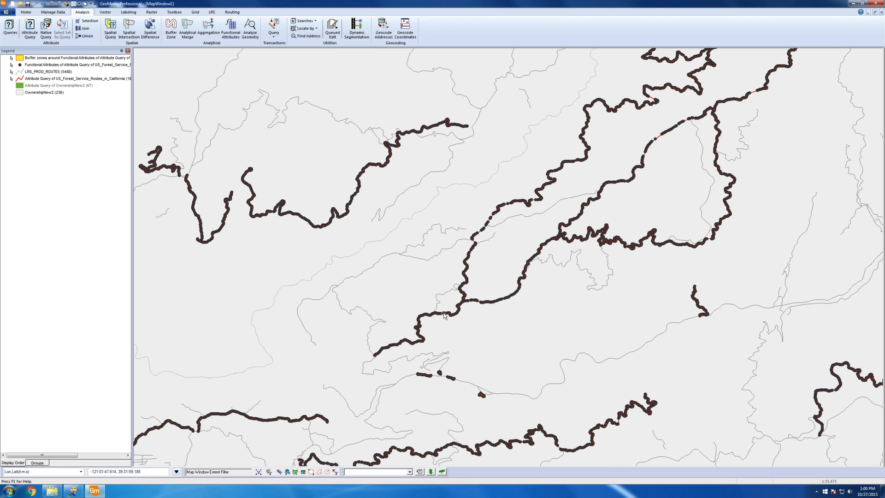
scroll(452, 314, up, 1)
scroll(458, 338, up, 4)
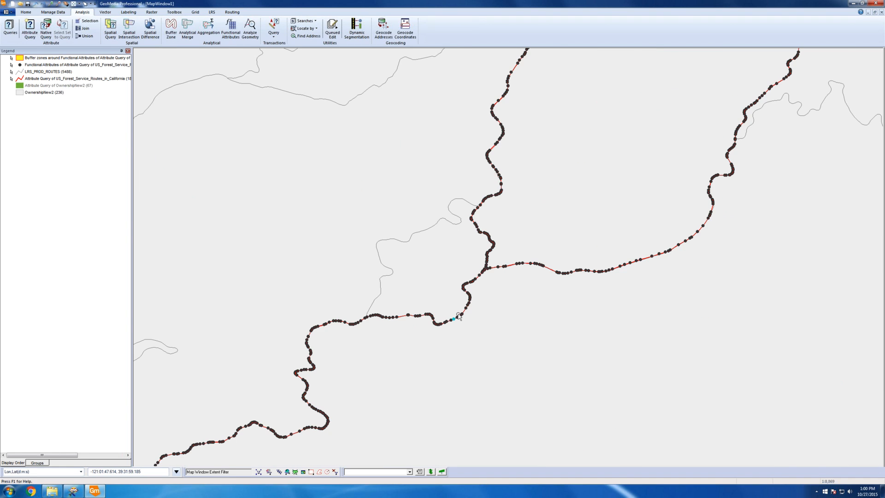
scroll(459, 338, up, 2)
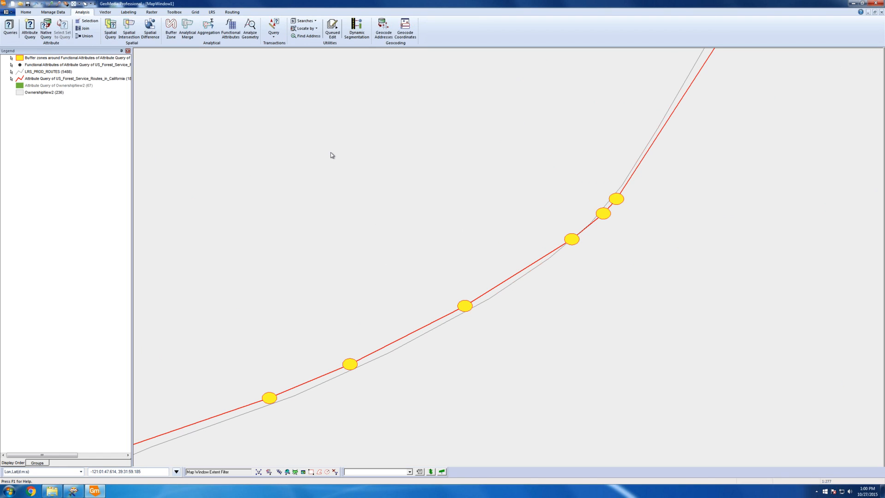
drag(39, 59, 41, 76)
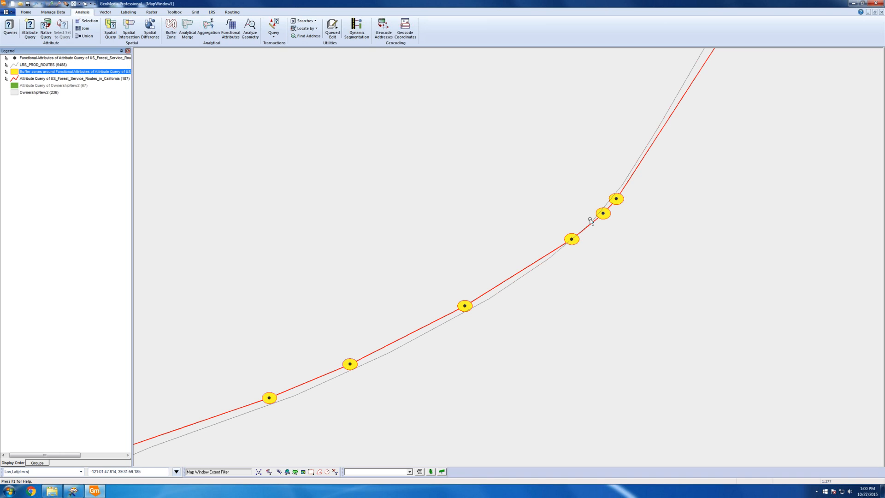
scroll(605, 264, down, 1)
scroll(607, 264, down, 1)
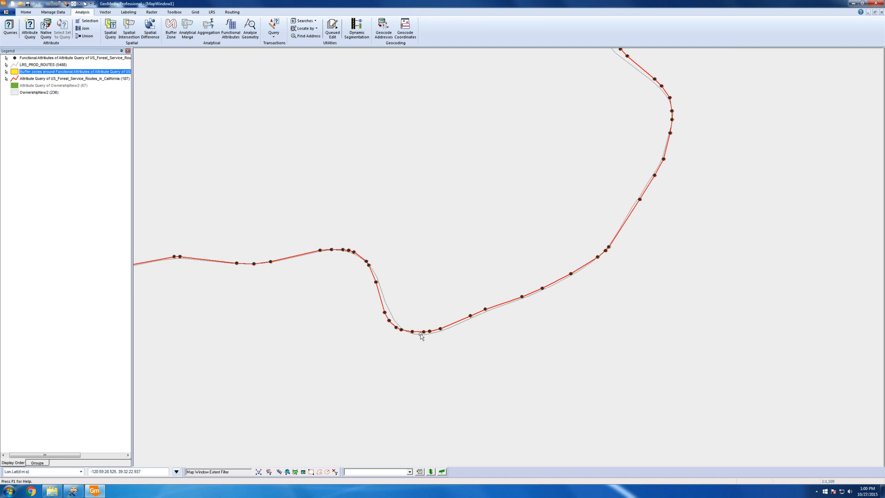
scroll(426, 333, up, 2)
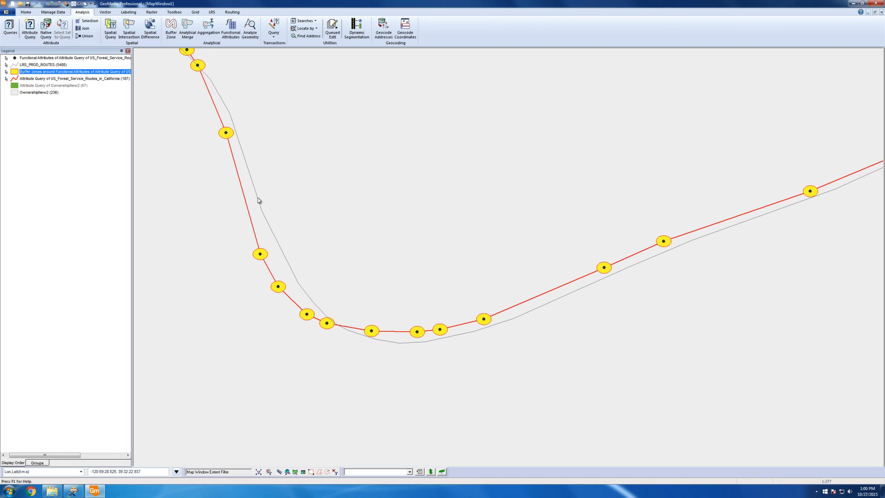
Increase the constant distance of the buffer zones query around the Functional Attributes points and check its coverage of the LRS_PROD_ROUTES lines
click(8, 27)
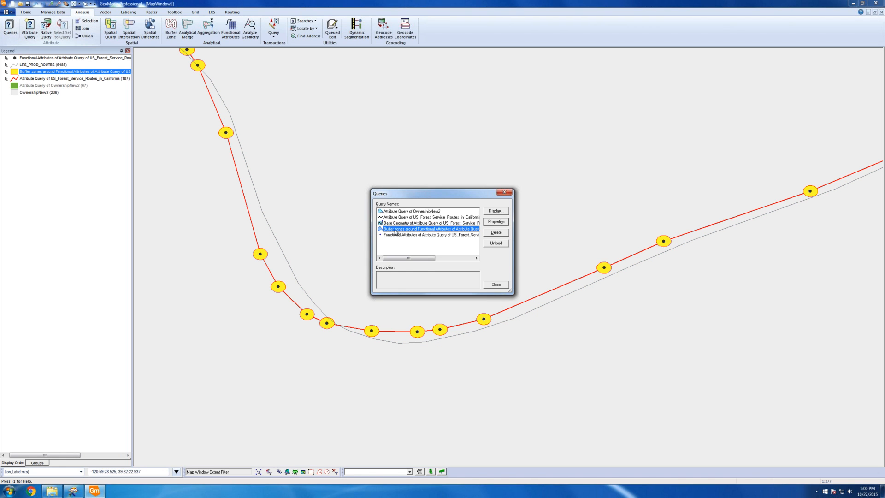
double_click(395, 231)
double_click(421, 247)
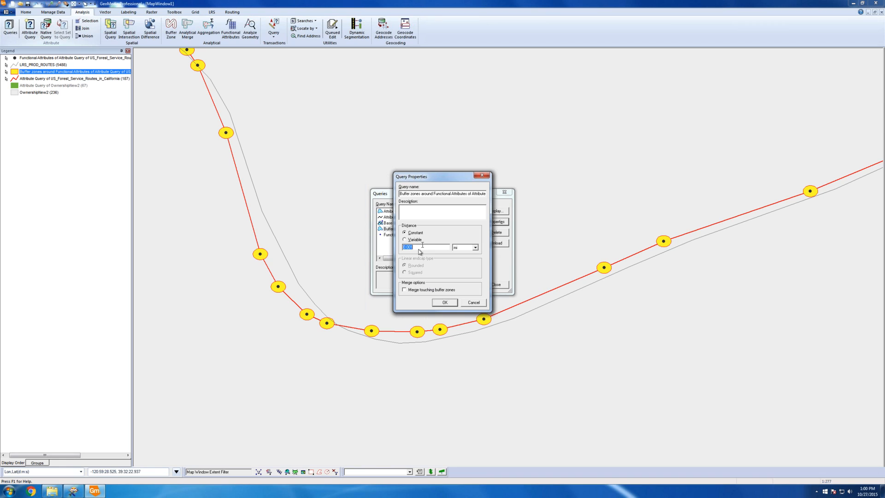
click(423, 247)
click(445, 302)
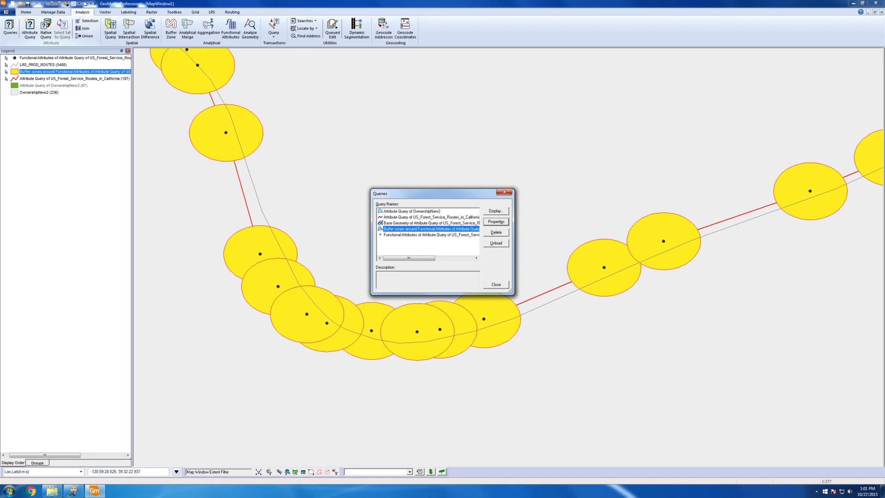
click(496, 285)
scroll(515, 264, down, 4)
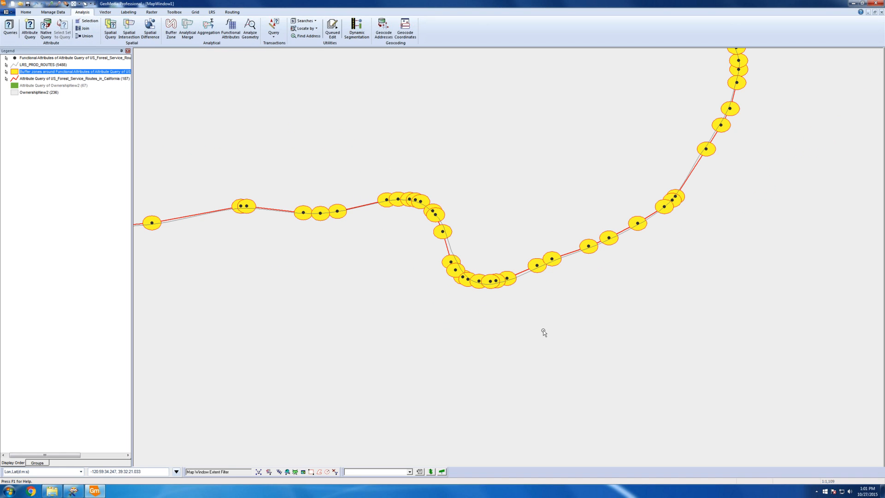
scroll(543, 330, down, 2)
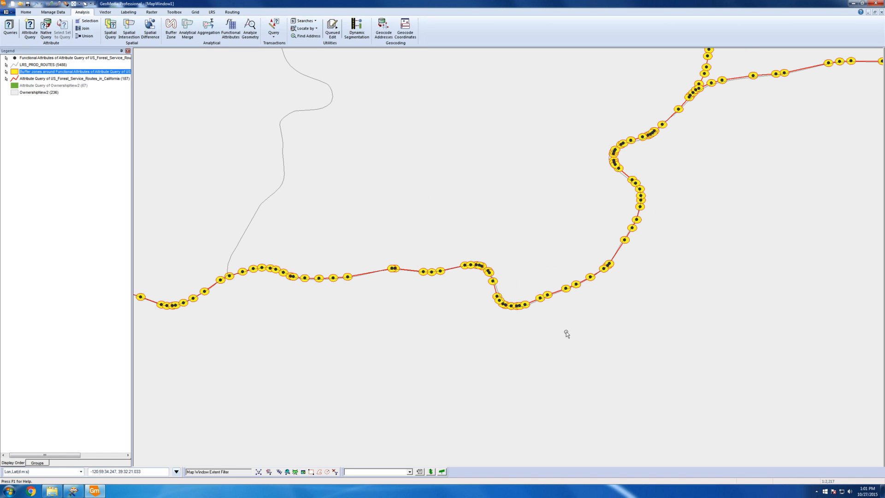
scroll(570, 335, down, 2)
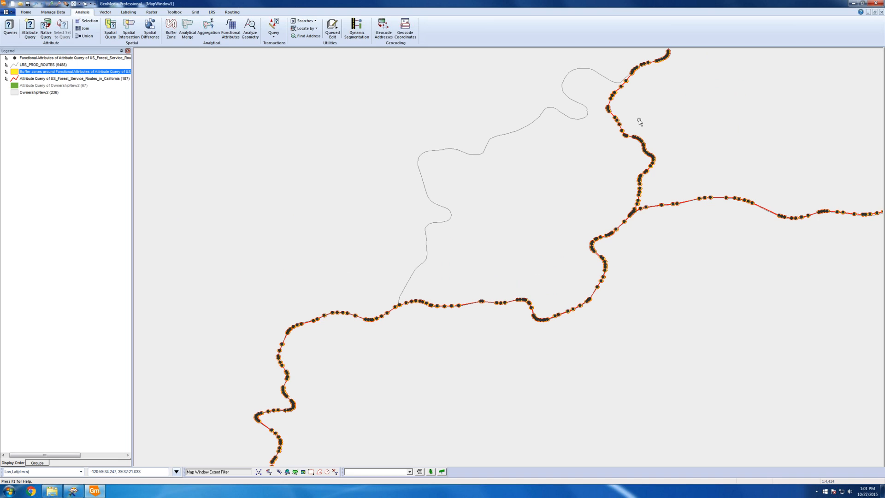
scroll(628, 112, up, 2)
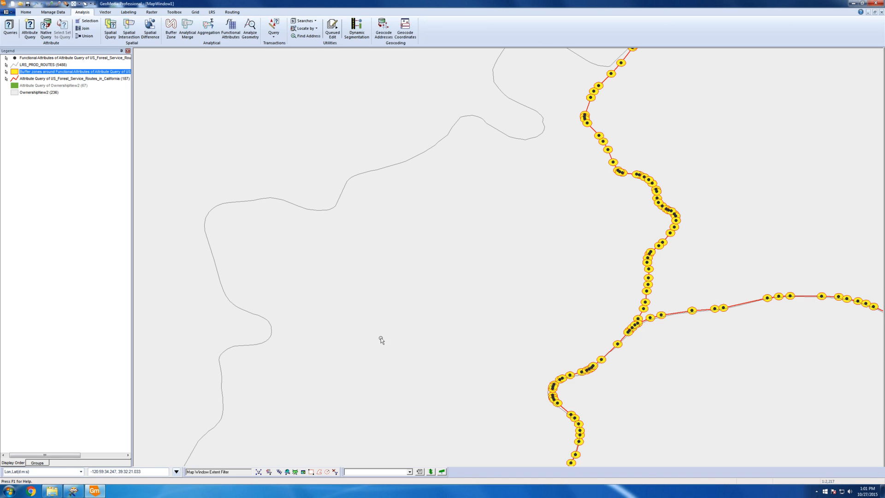
scroll(376, 336, down, 2)
scroll(376, 335, down, 2)
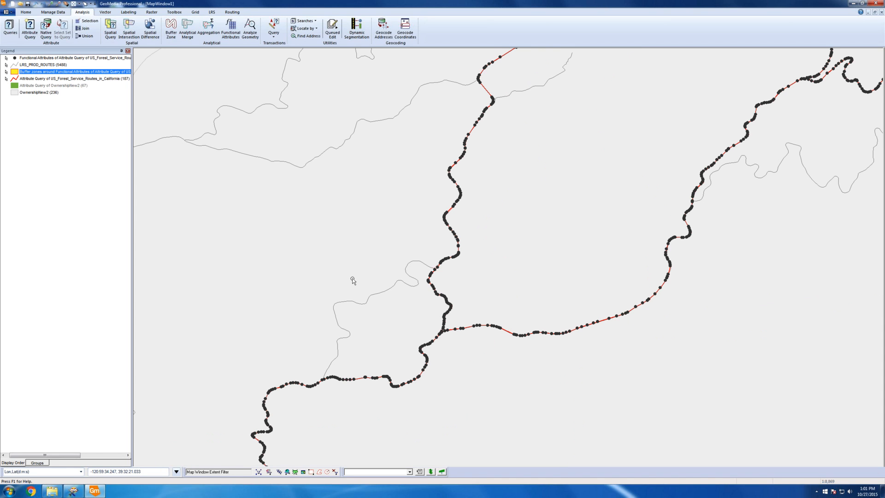
Set up a spatial query selecting LRS_PROD_ROUTES features that touch the buffer zones around the Functional Attributes query
click(113, 32)
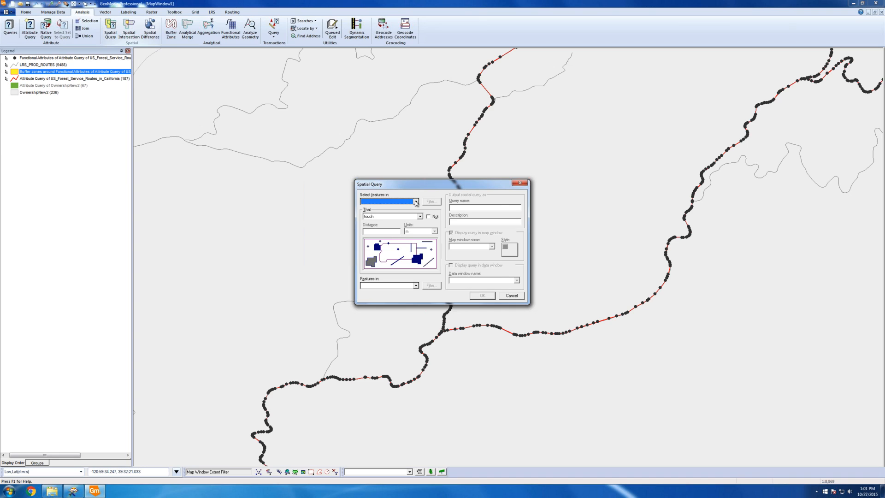
click(416, 201)
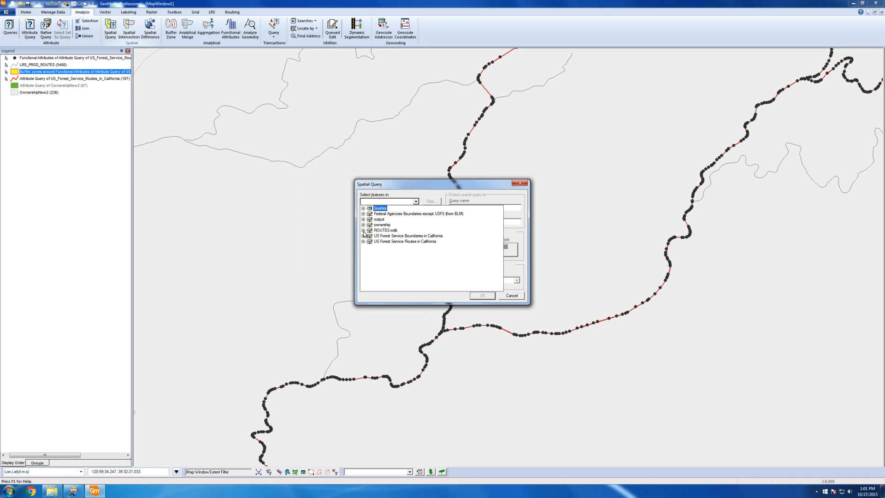
click(363, 230)
click(391, 235)
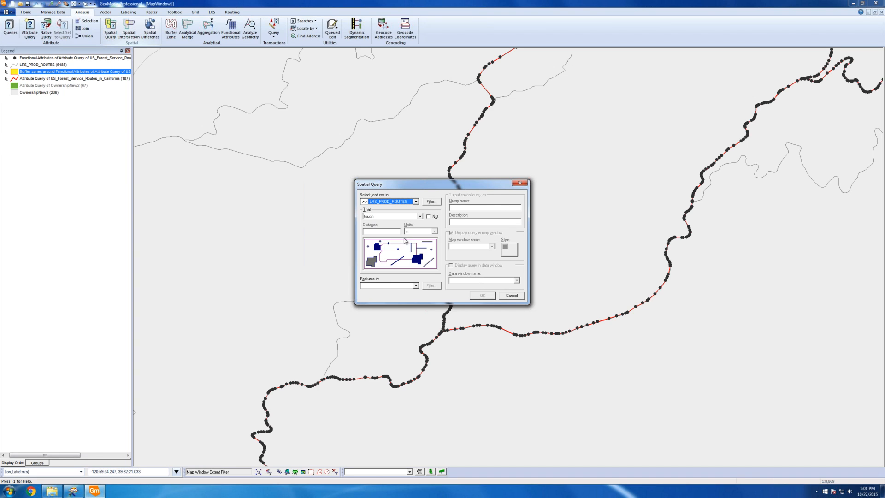
click(415, 285)
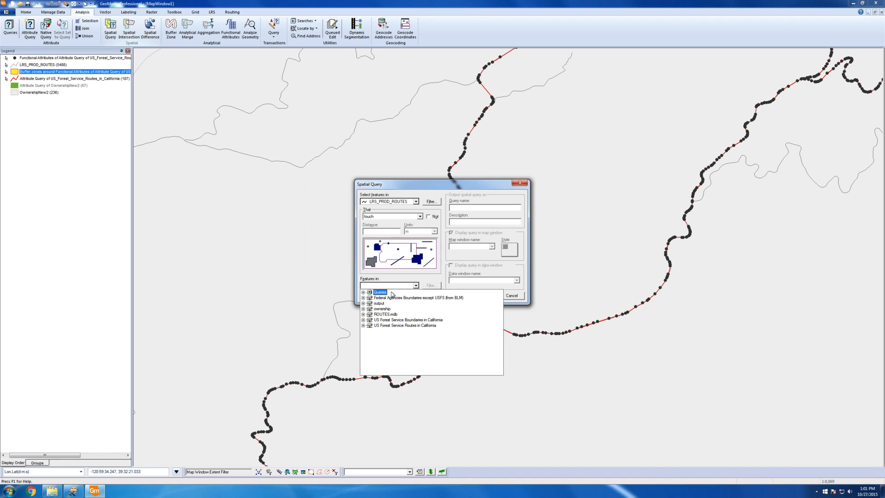
click(363, 292)
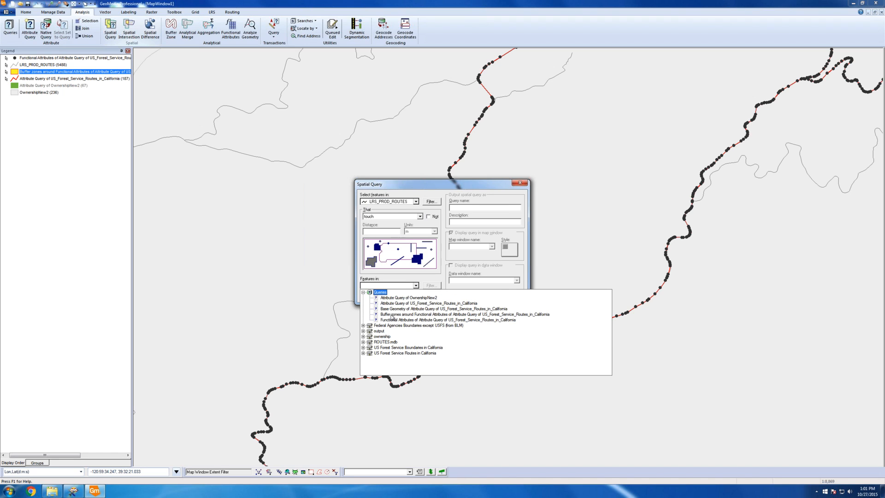
click(391, 315)
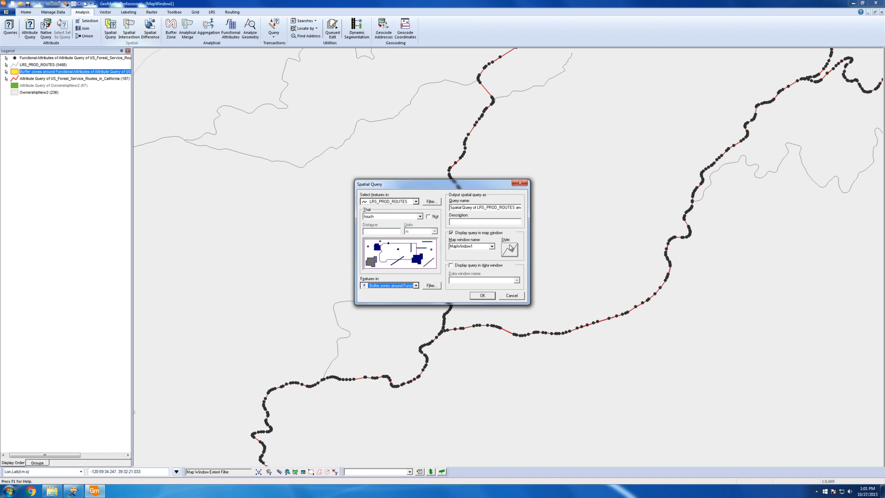
Style the spatial query result as a thick orange line and display it in MapWindow1
click(509, 249)
click(466, 224)
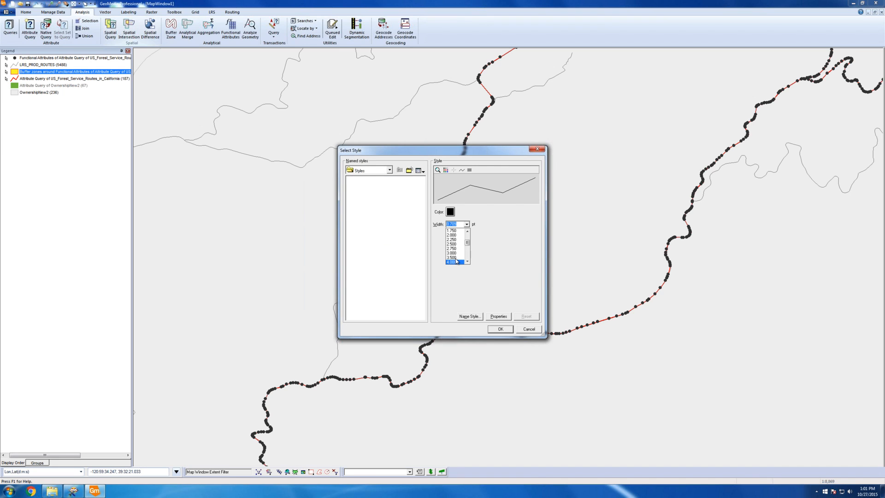
click(456, 261)
click(450, 212)
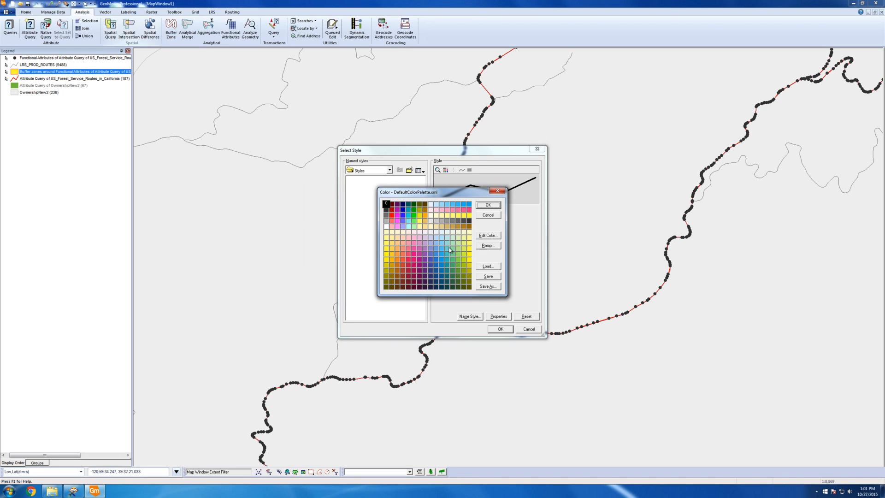
click(397, 265)
click(486, 206)
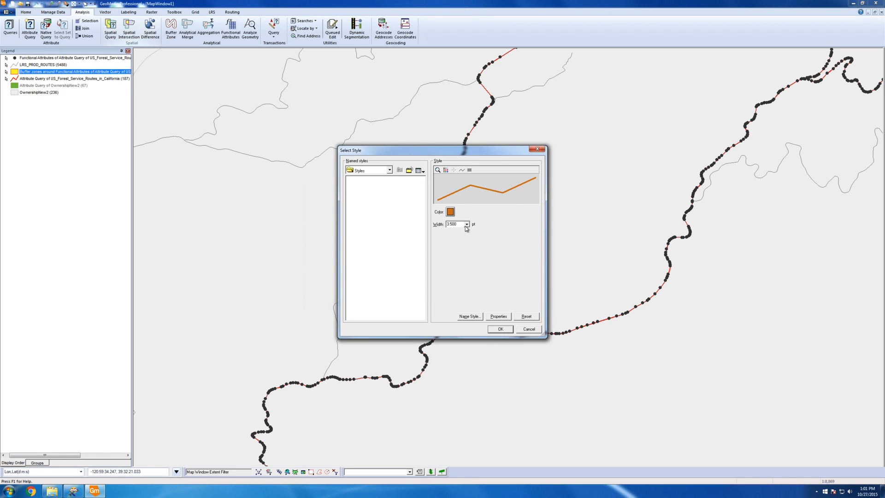
click(466, 224)
click(454, 258)
click(500, 329)
click(479, 296)
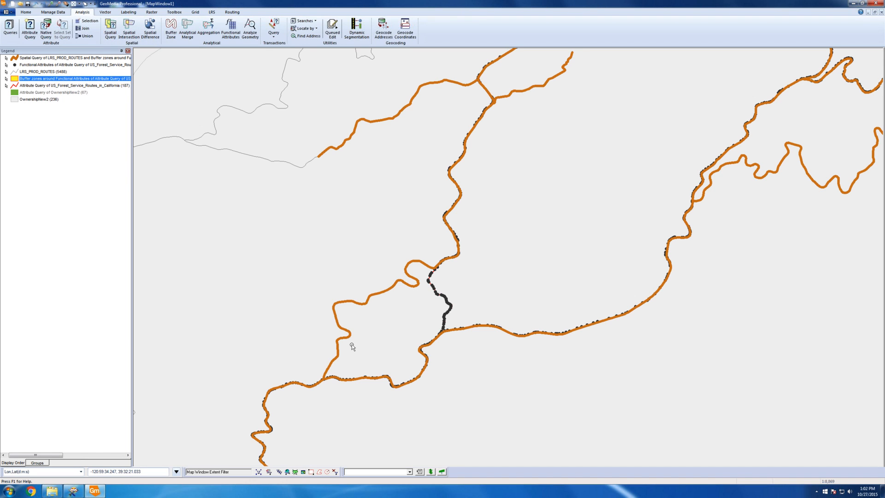
Move the spatial query's legend entry below the Attribute Query of US_Forest_Service_Routes_in_California
scroll(542, 397, down, 1)
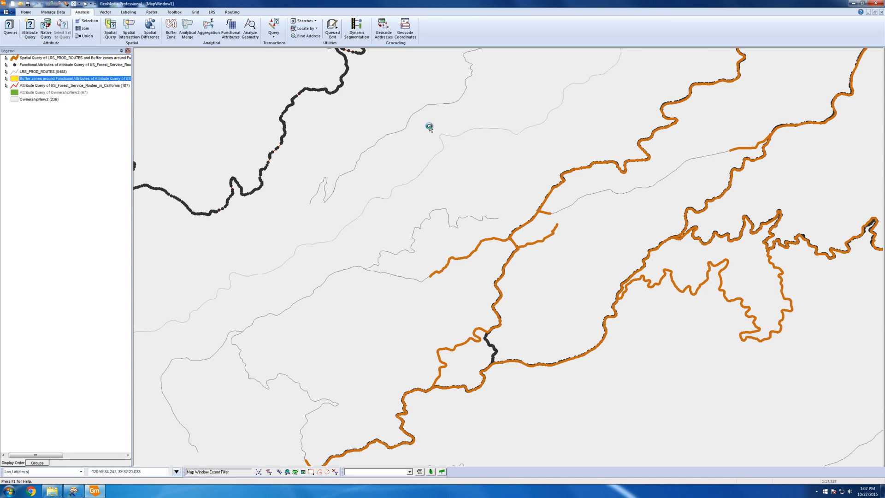
scroll(428, 127, down, 2)
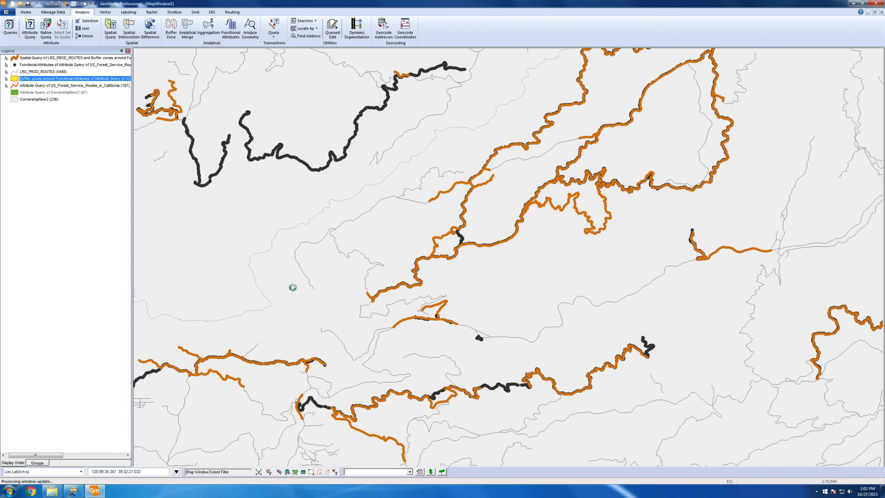
scroll(293, 287, down, 1)
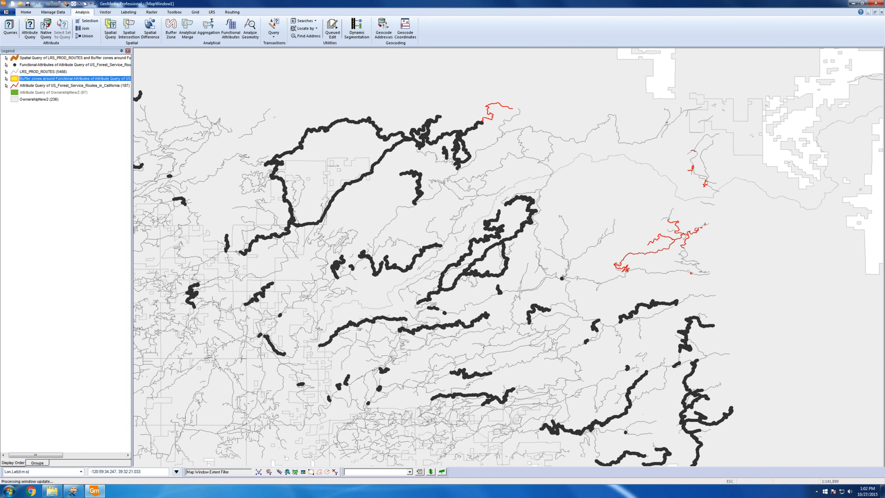
scroll(453, 230, down, 1)
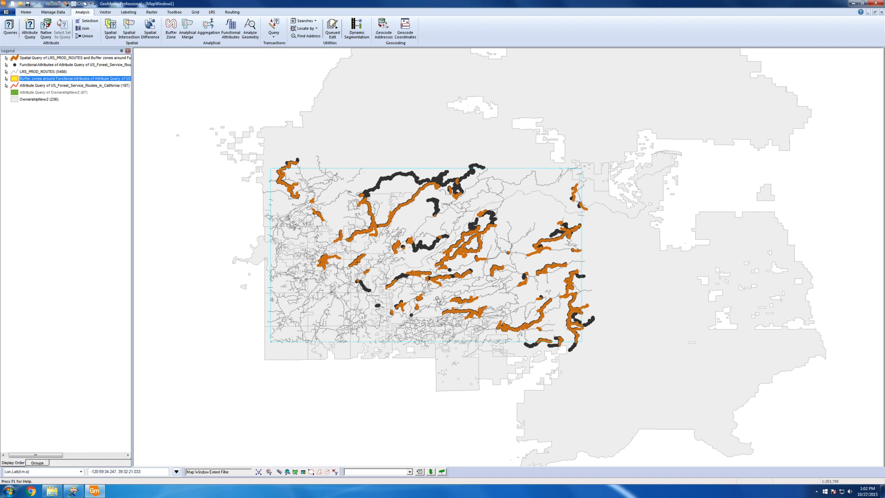
scroll(436, 303, up, 1)
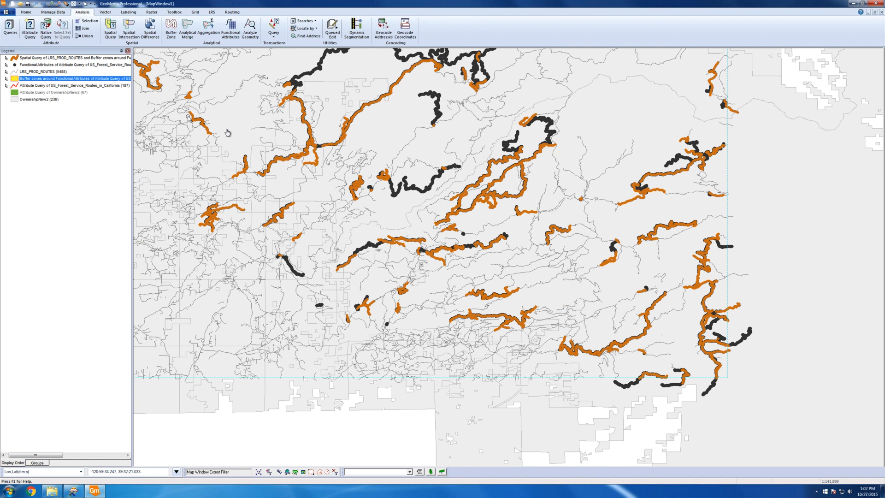
drag(36, 60, 27, 89)
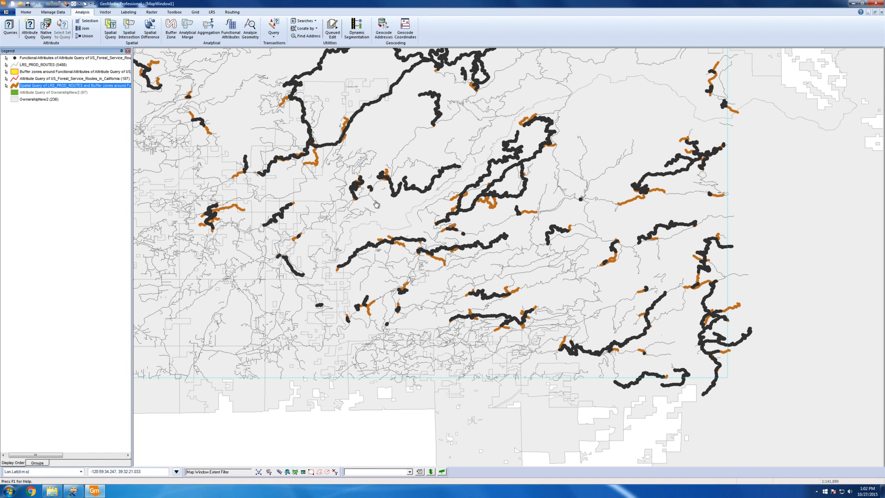
Turn off the display of the Functional Attributes points in the map
click(32, 60)
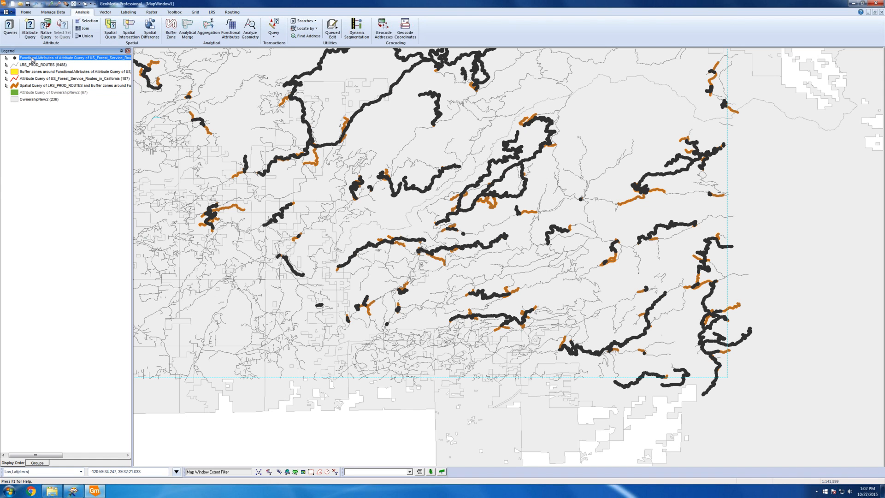
right_click(32, 59)
click(57, 71)
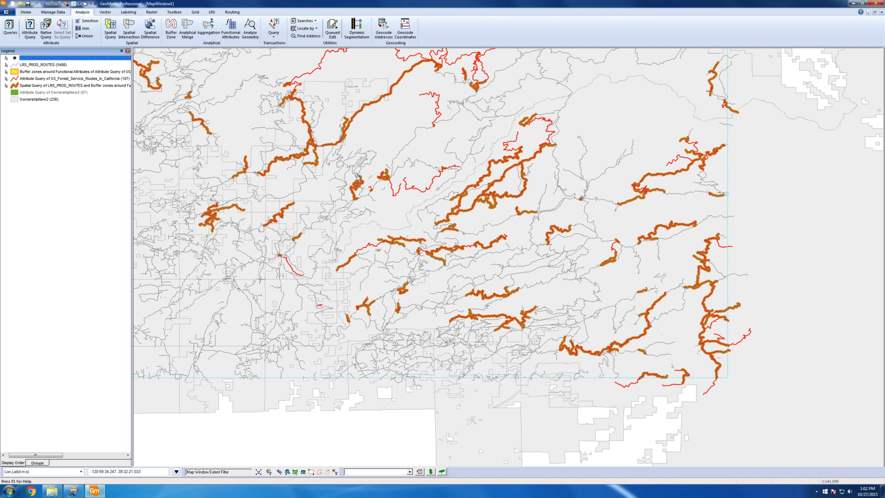
Compare the orange spatial query routes with the red Forest Service routes across the study area
scroll(311, 198, down, 1)
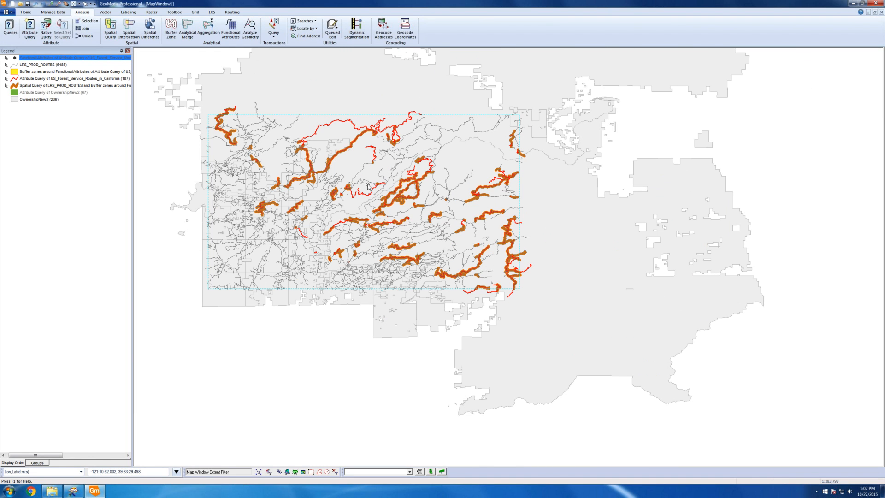
scroll(373, 185, up, 1)
scroll(353, 179, up, 1)
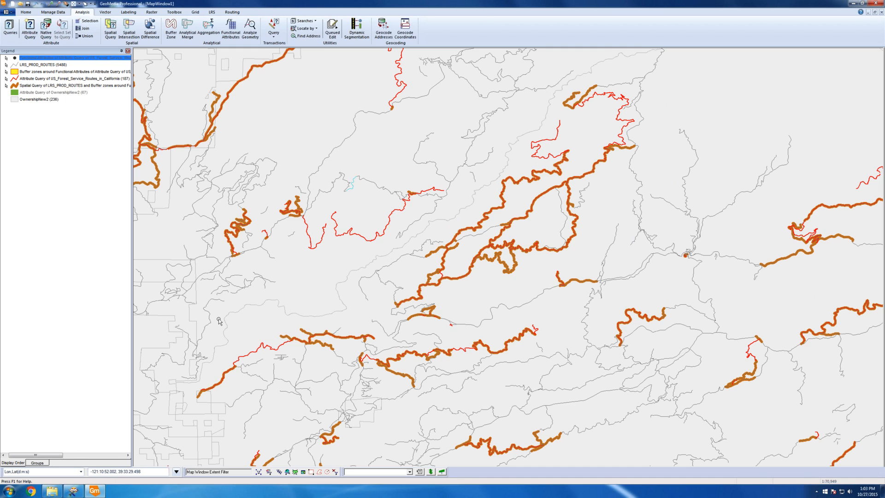
click(253, 354)
scroll(321, 244, down, 1)
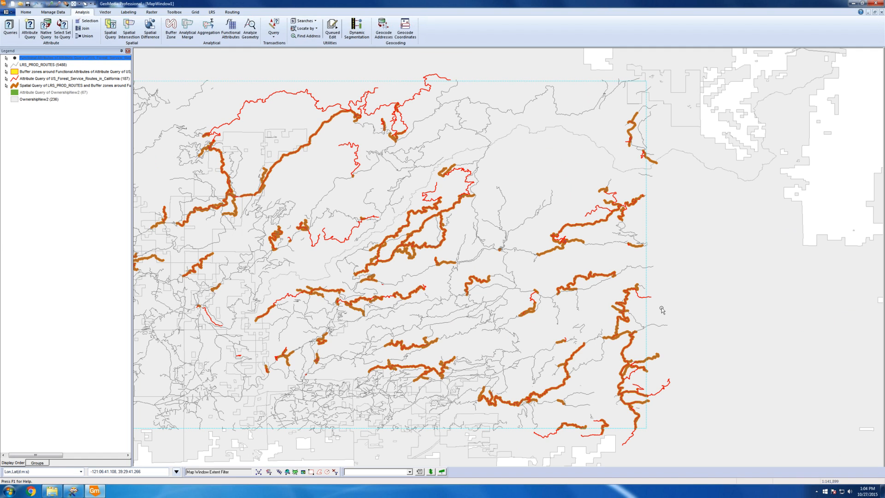
Turn on the display of the Attribute Query of OwnershipNew2 areas in the map
click(687, 316)
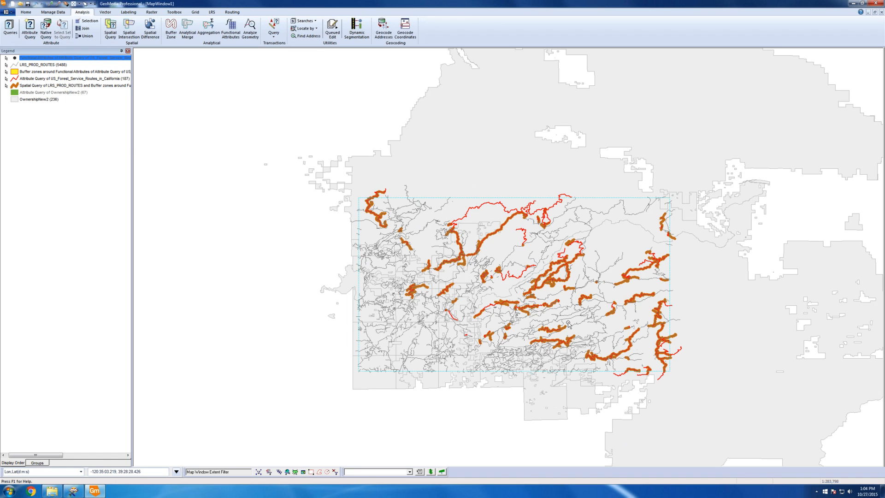
click(69, 95)
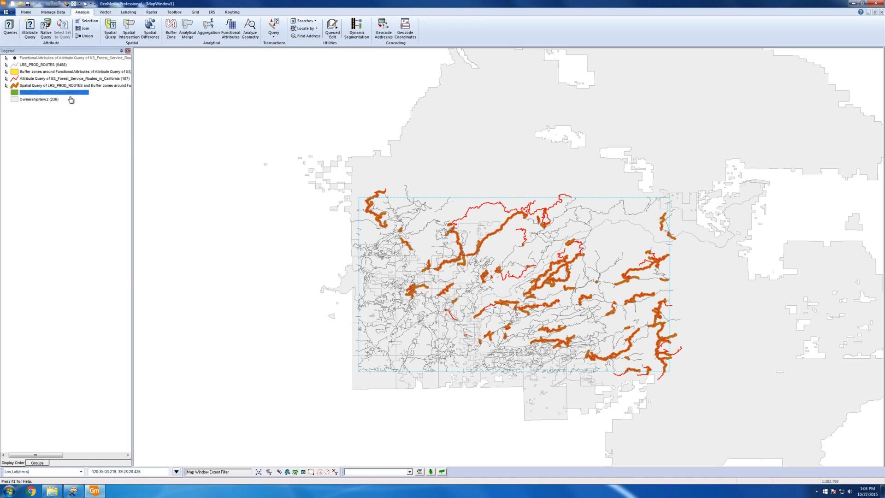
right_click(70, 95)
click(84, 95)
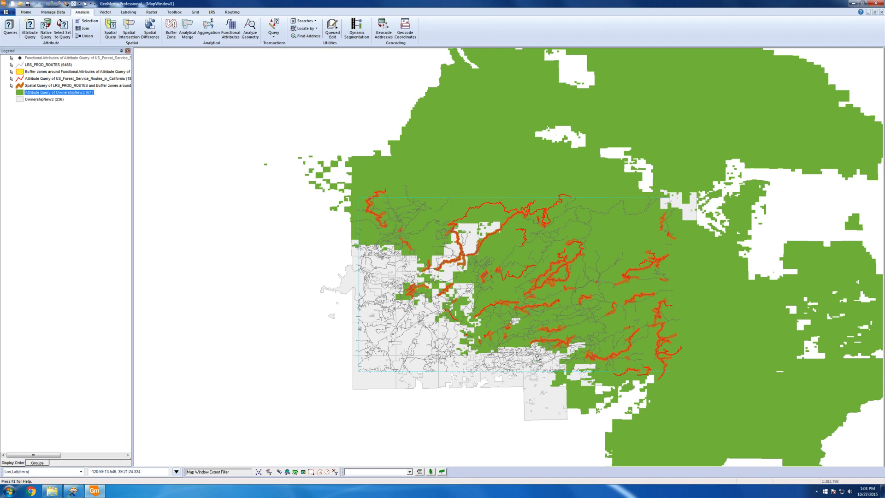
Inspect the attributes of an LRS_PROD_ROUTES route inside the green ownership area, without changing them
scroll(533, 391, up, 1)
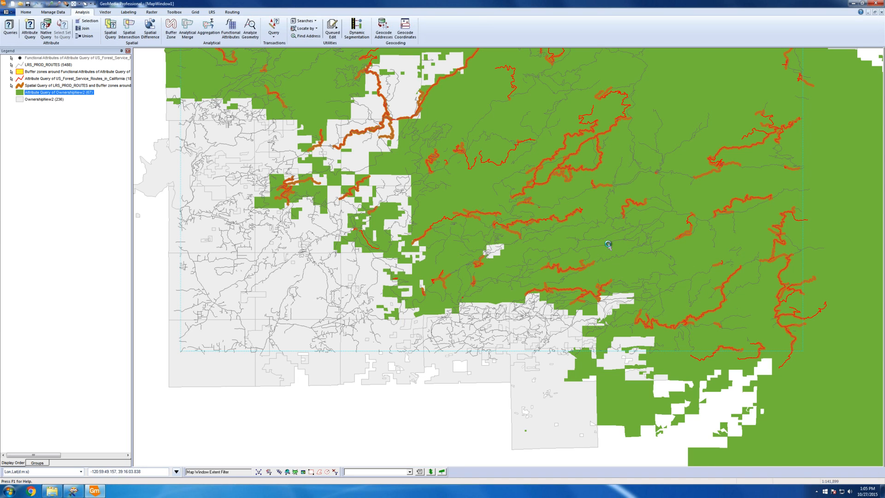
double_click(610, 246)
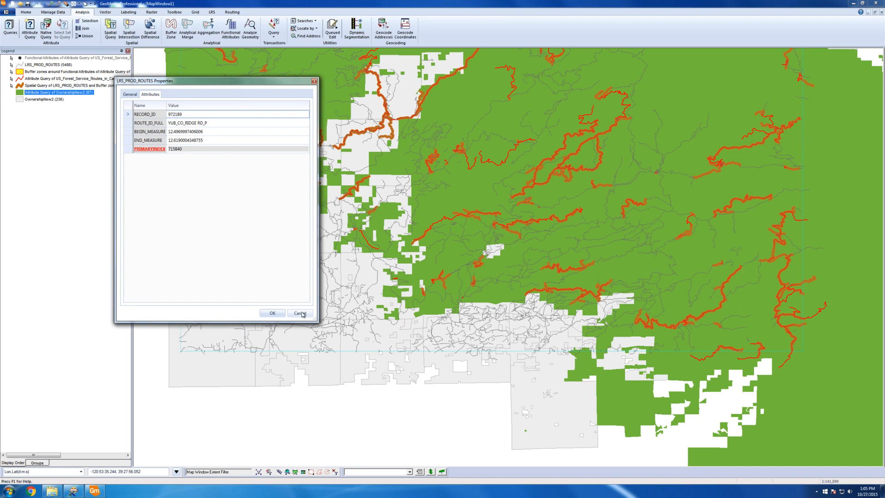
click(302, 313)
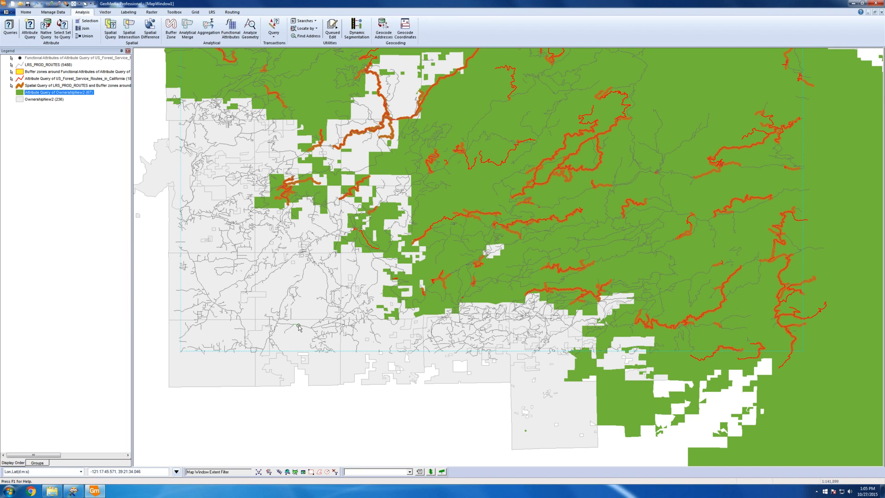
Open the attributes of the buffer zone at the red loop route in the north and enlarge the properties window
click(190, 370)
double_click(496, 163)
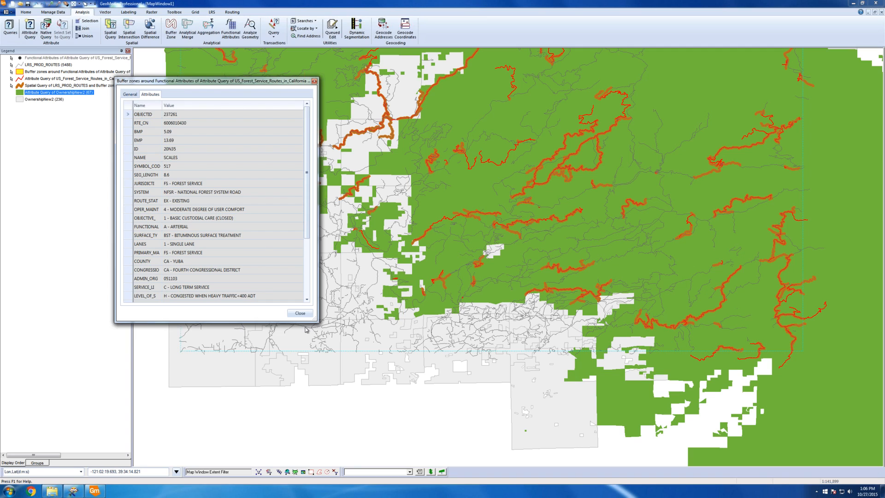
drag(318, 323, 345, 357)
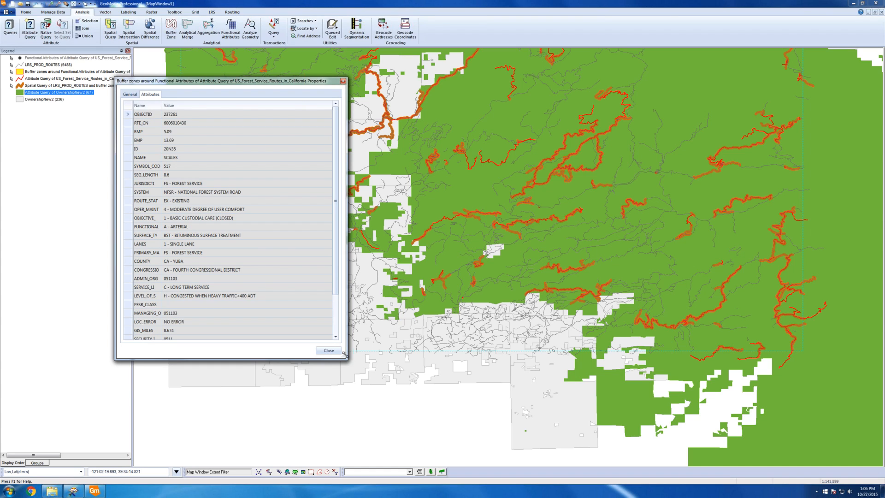